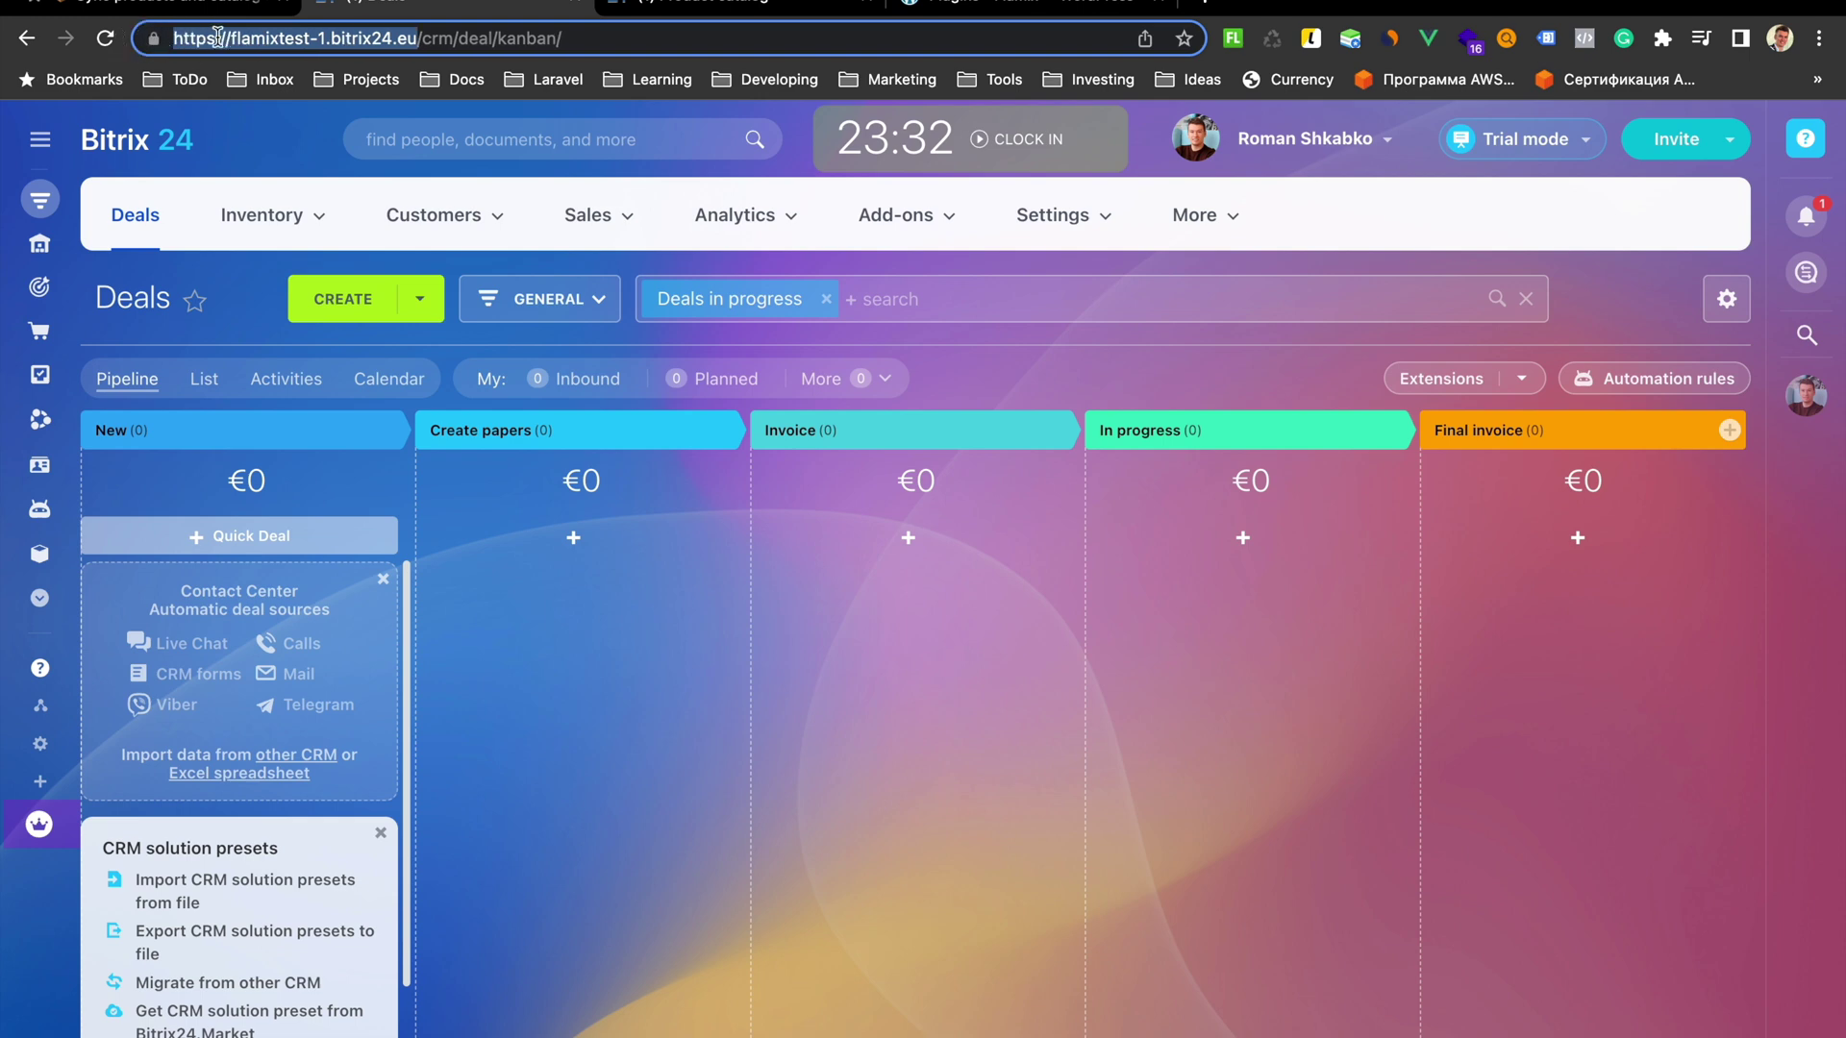
# Paste the Bitrix24 portal address into the Flamix Install field and submit it
pyautogui.click(206, 5)
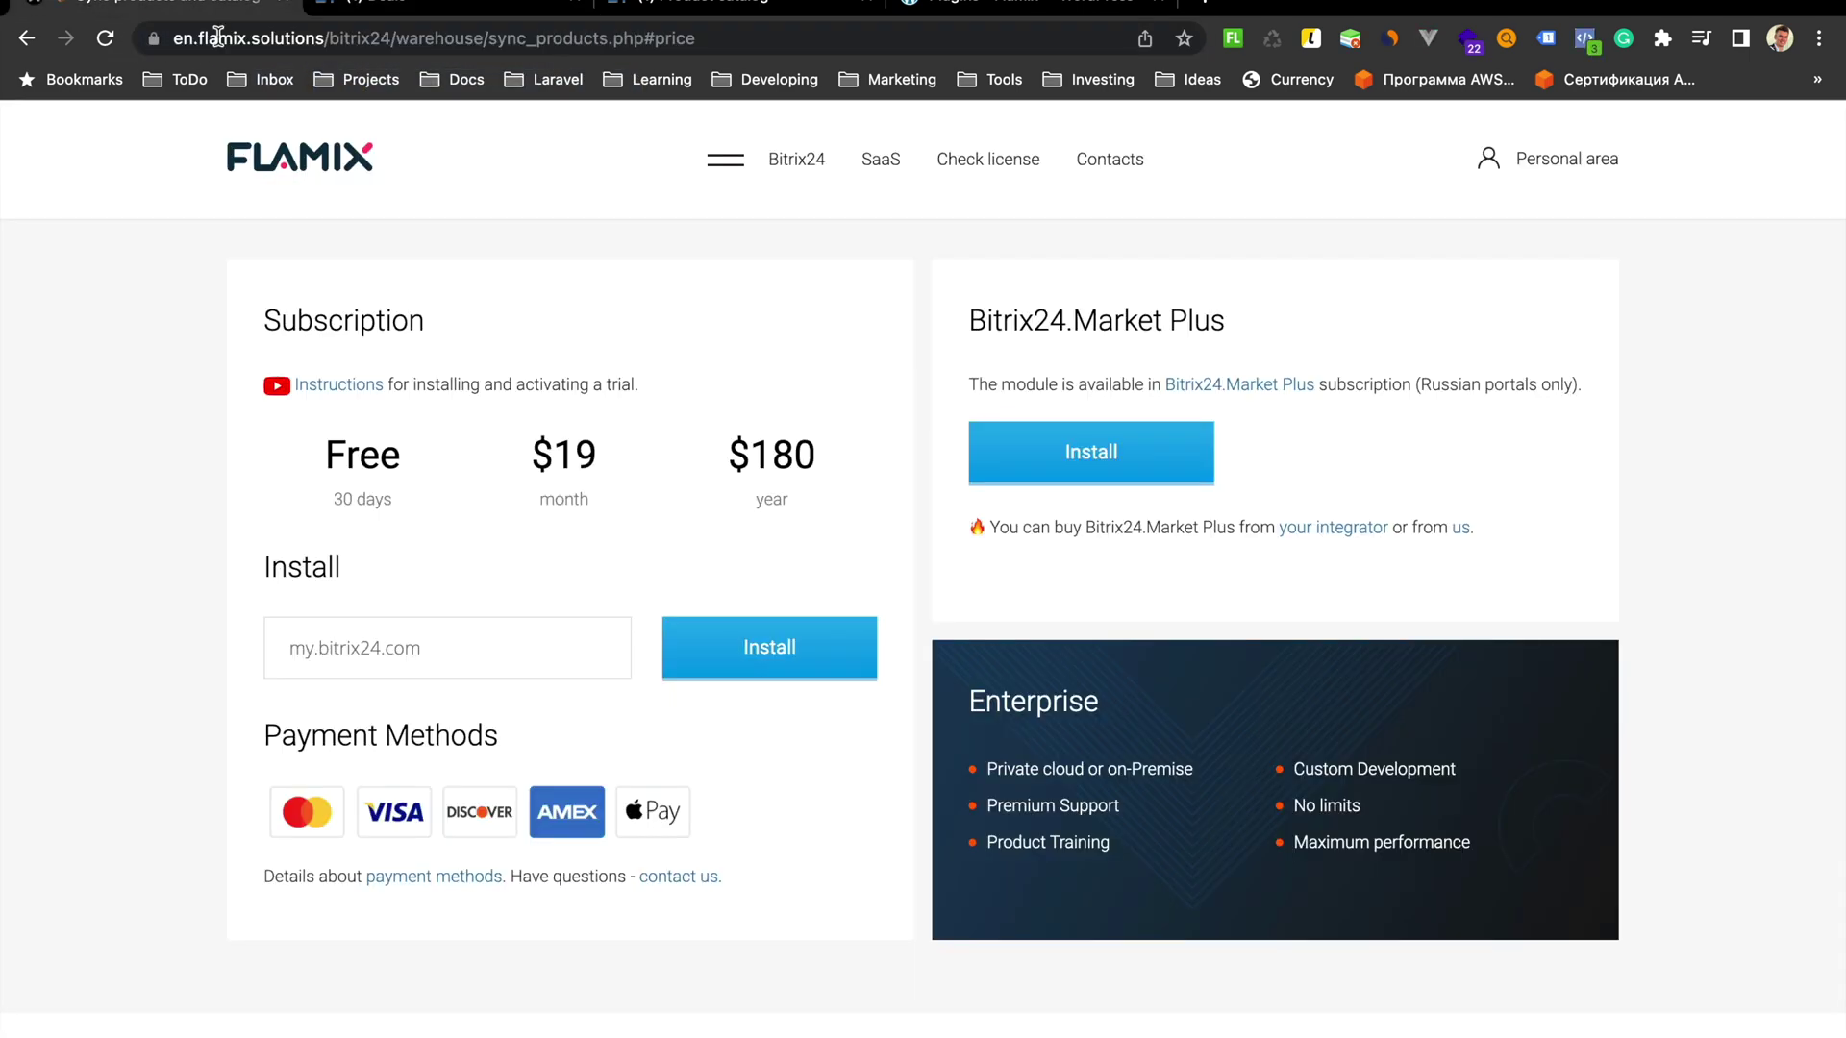
pyautogui.rightClick(458, 657)
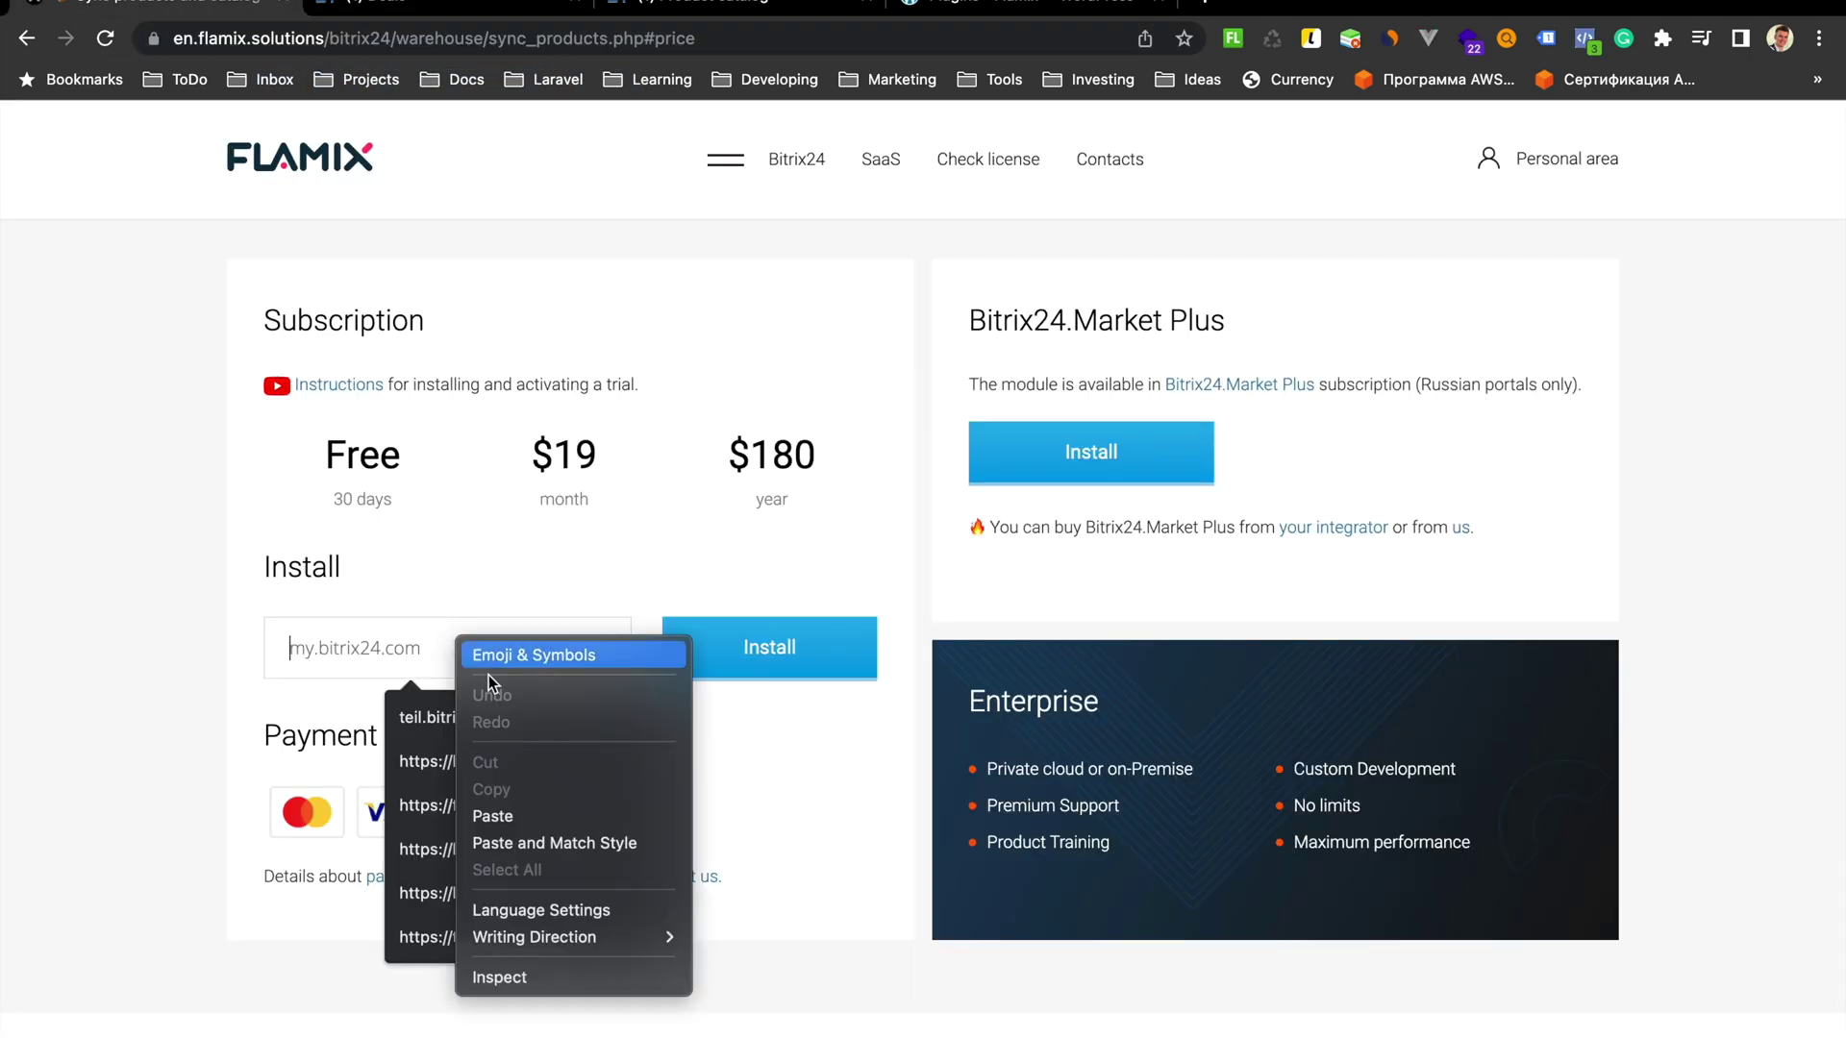
pyautogui.click(519, 812)
pyautogui.click(778, 653)
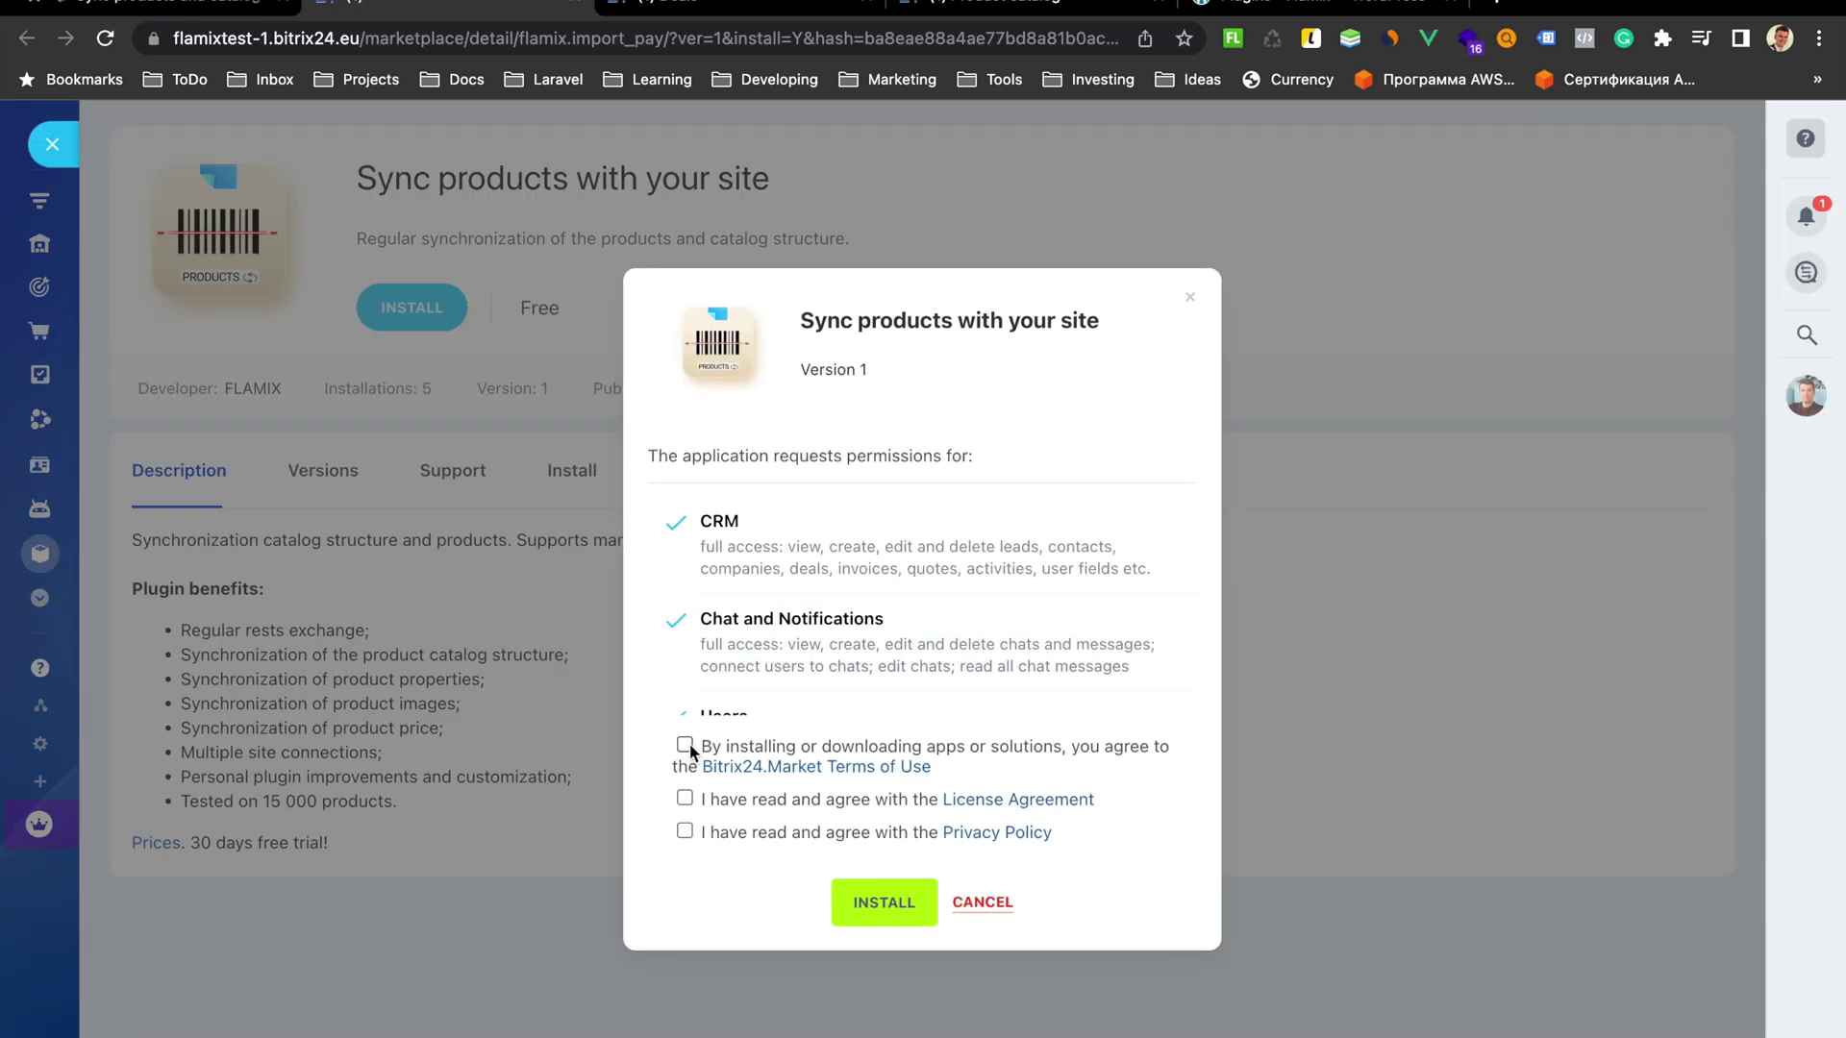
# Accept the Market terms and license agreement and install the Sync products with your site app
pyautogui.click(684, 745)
pyautogui.click(685, 799)
pyautogui.click(879, 902)
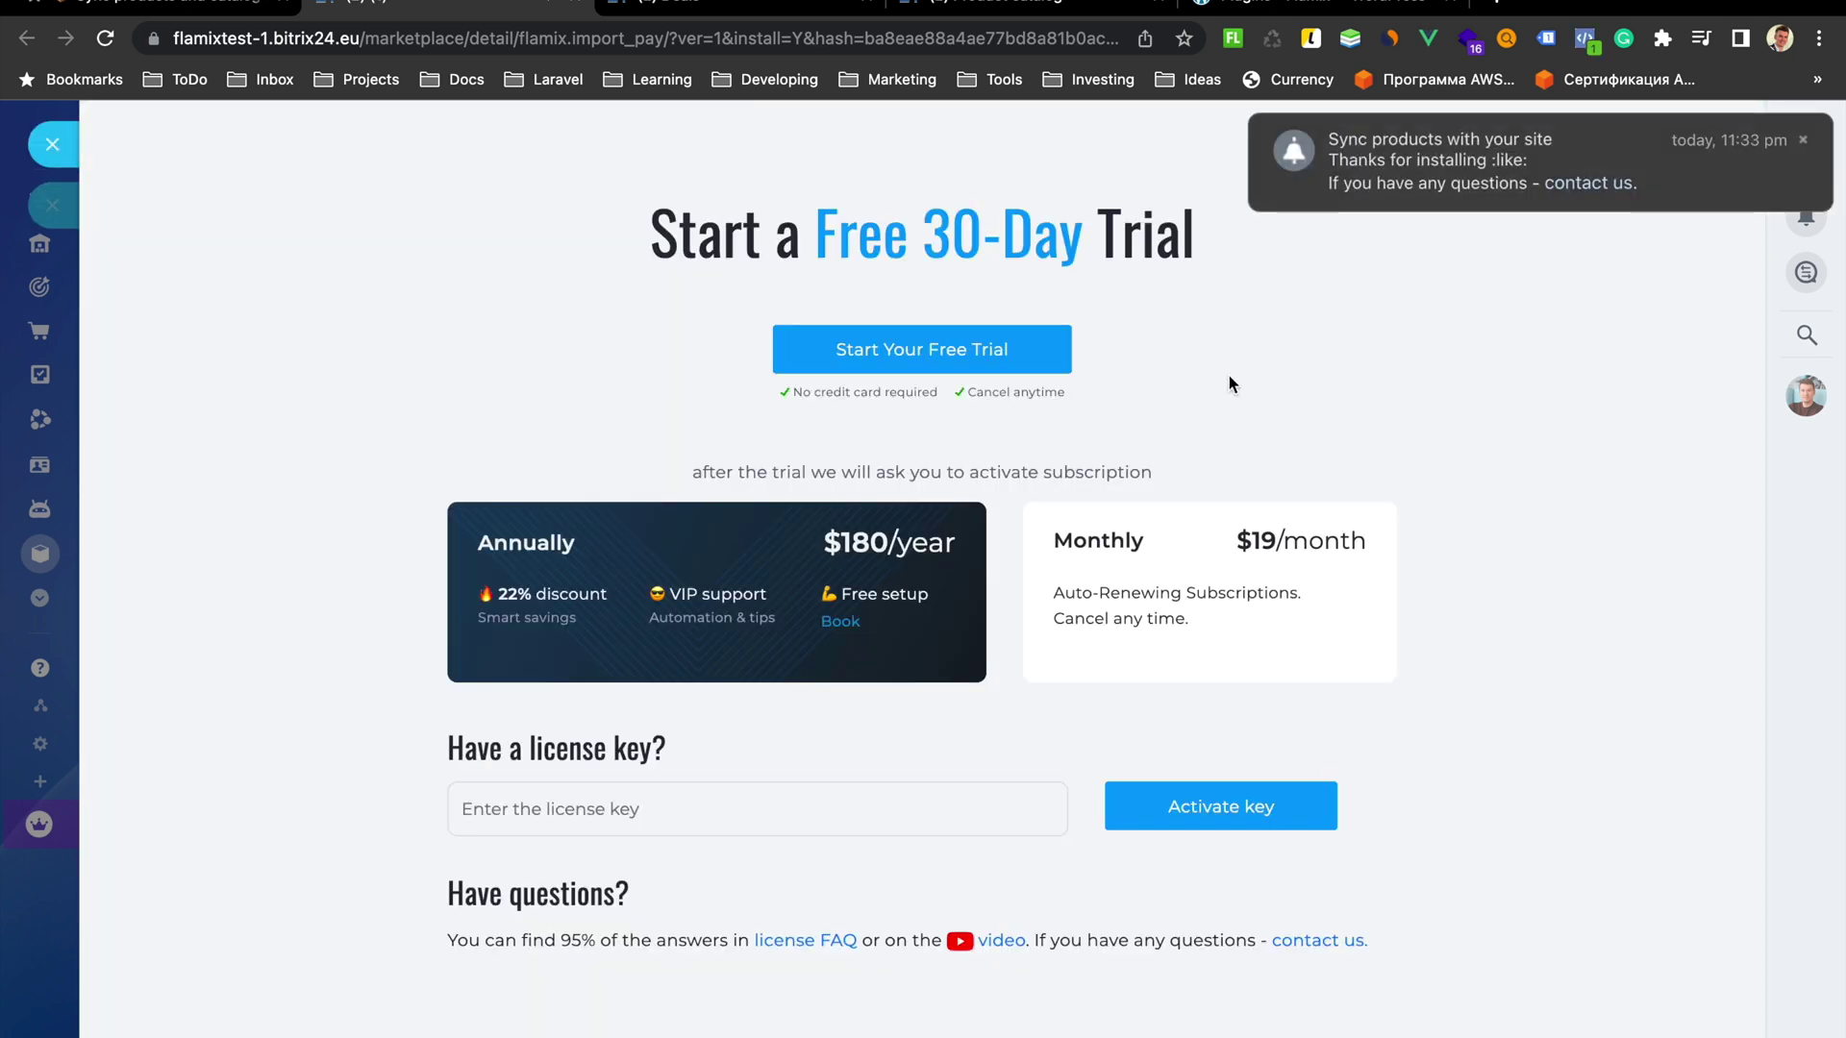
pyautogui.click(1803, 140)
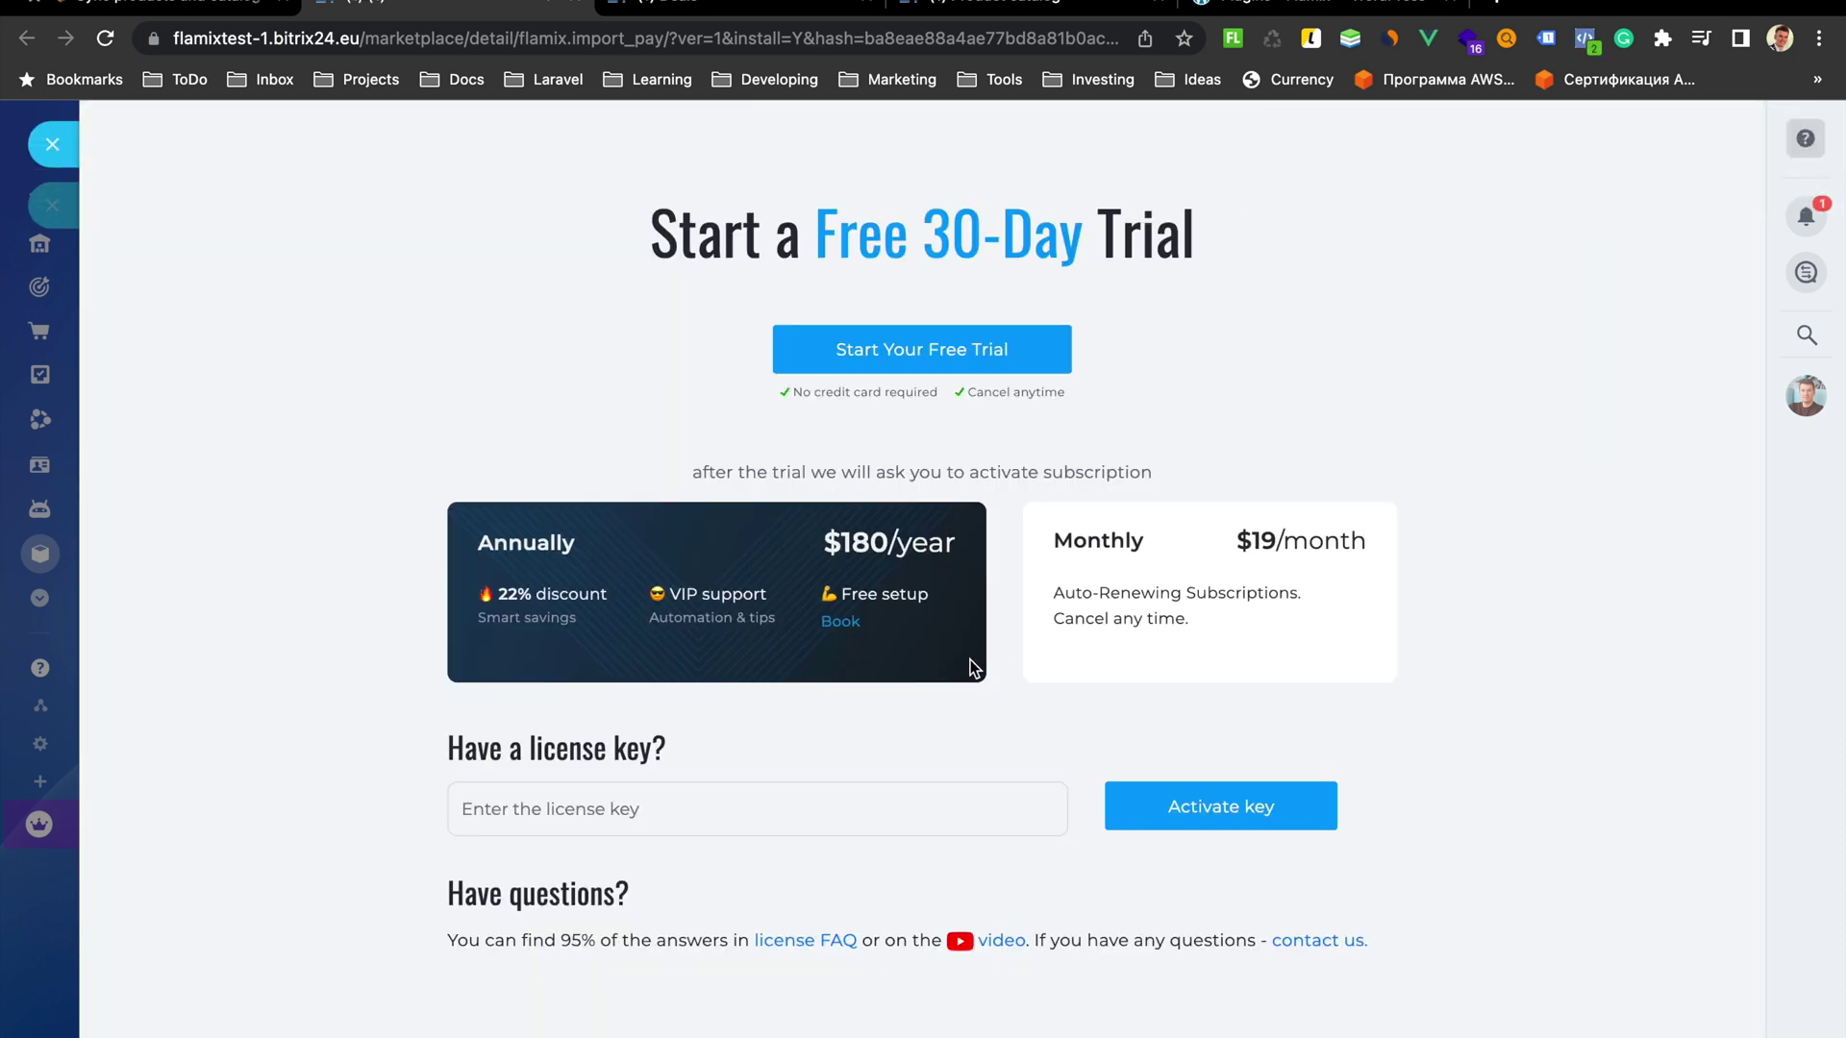
# Activate the app's free 30-day trial license with an e-mail address
pyautogui.click(902, 352)
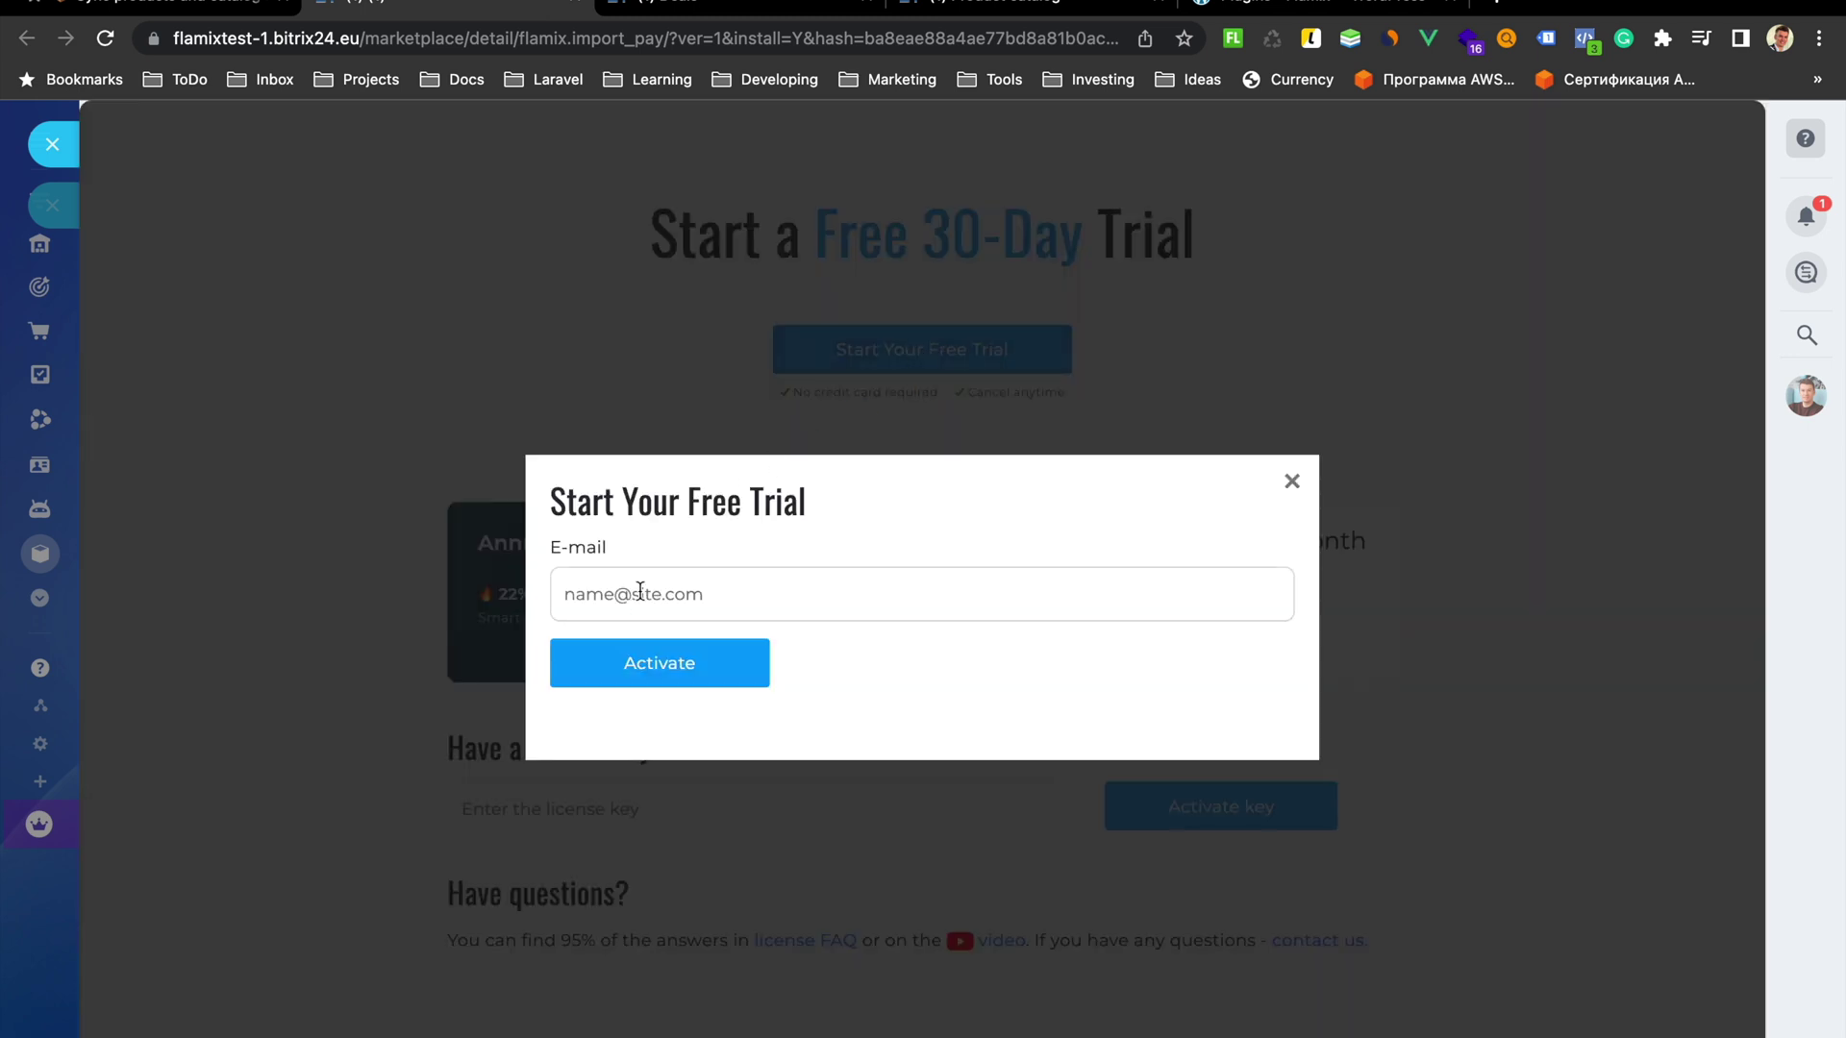
pyautogui.click(613, 602)
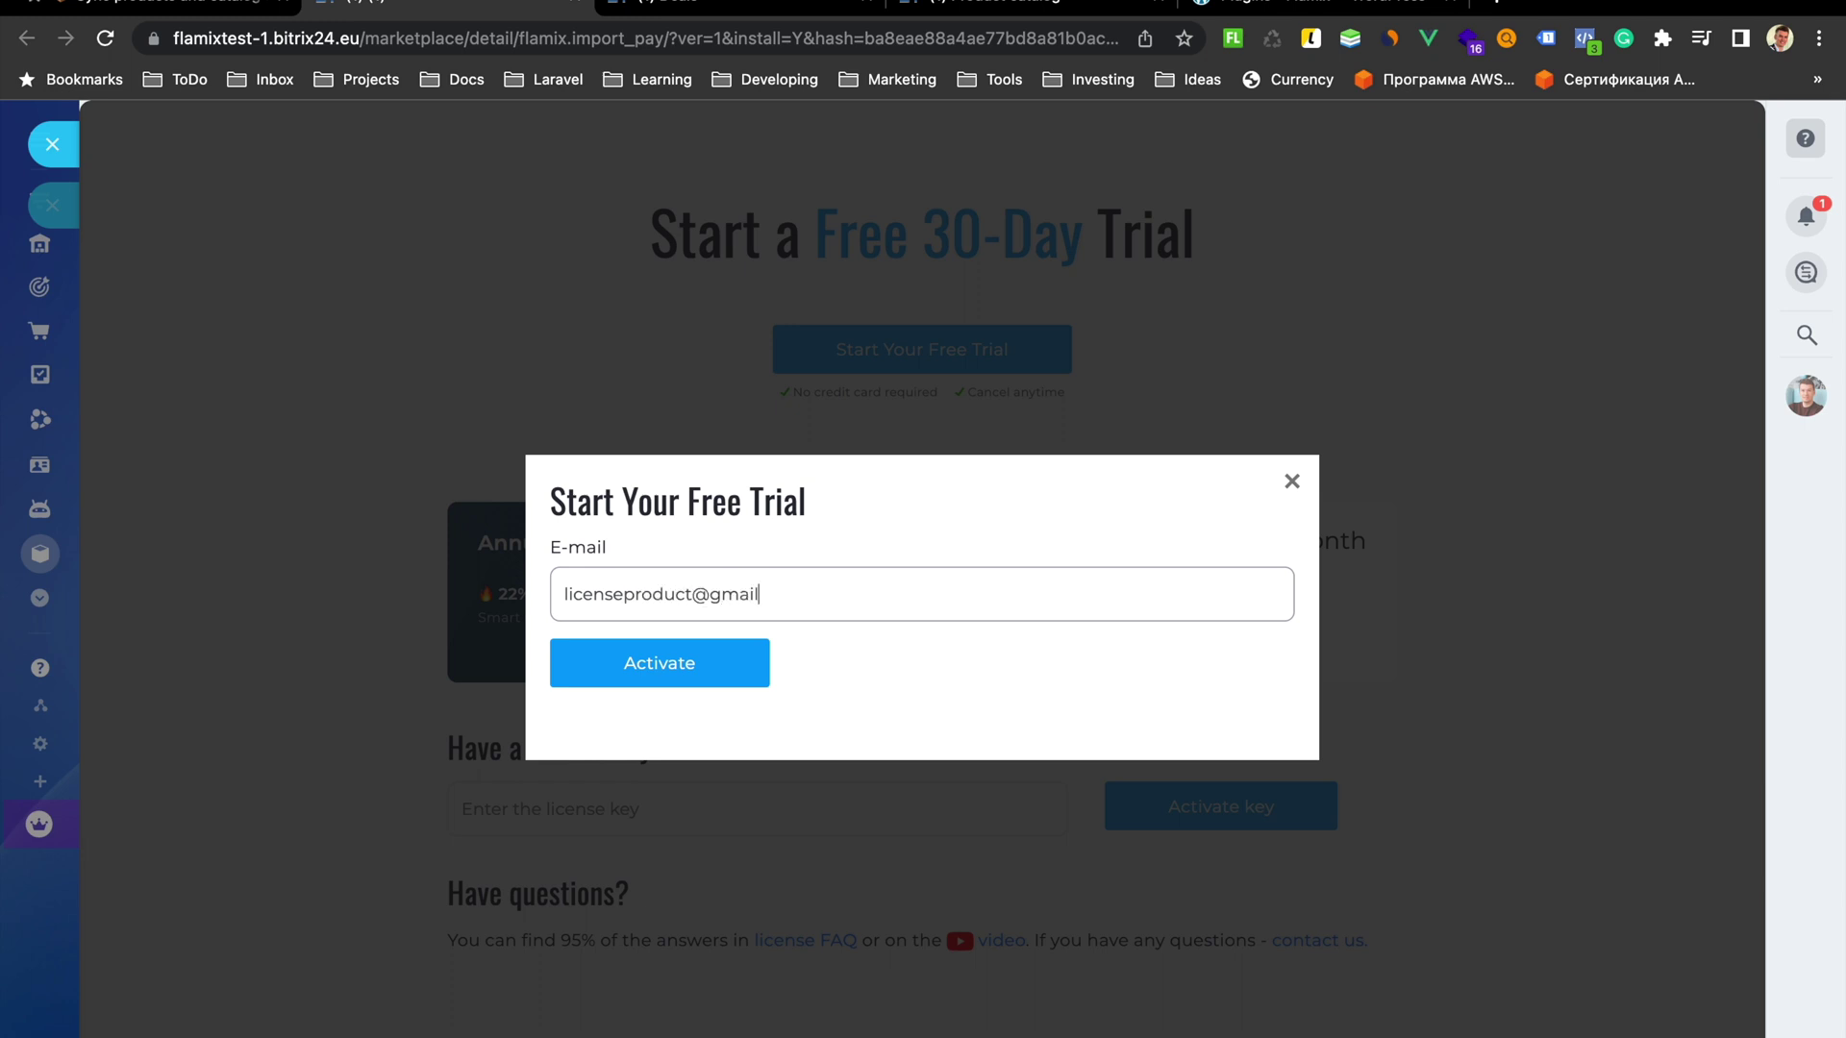
pyautogui.click(697, 667)
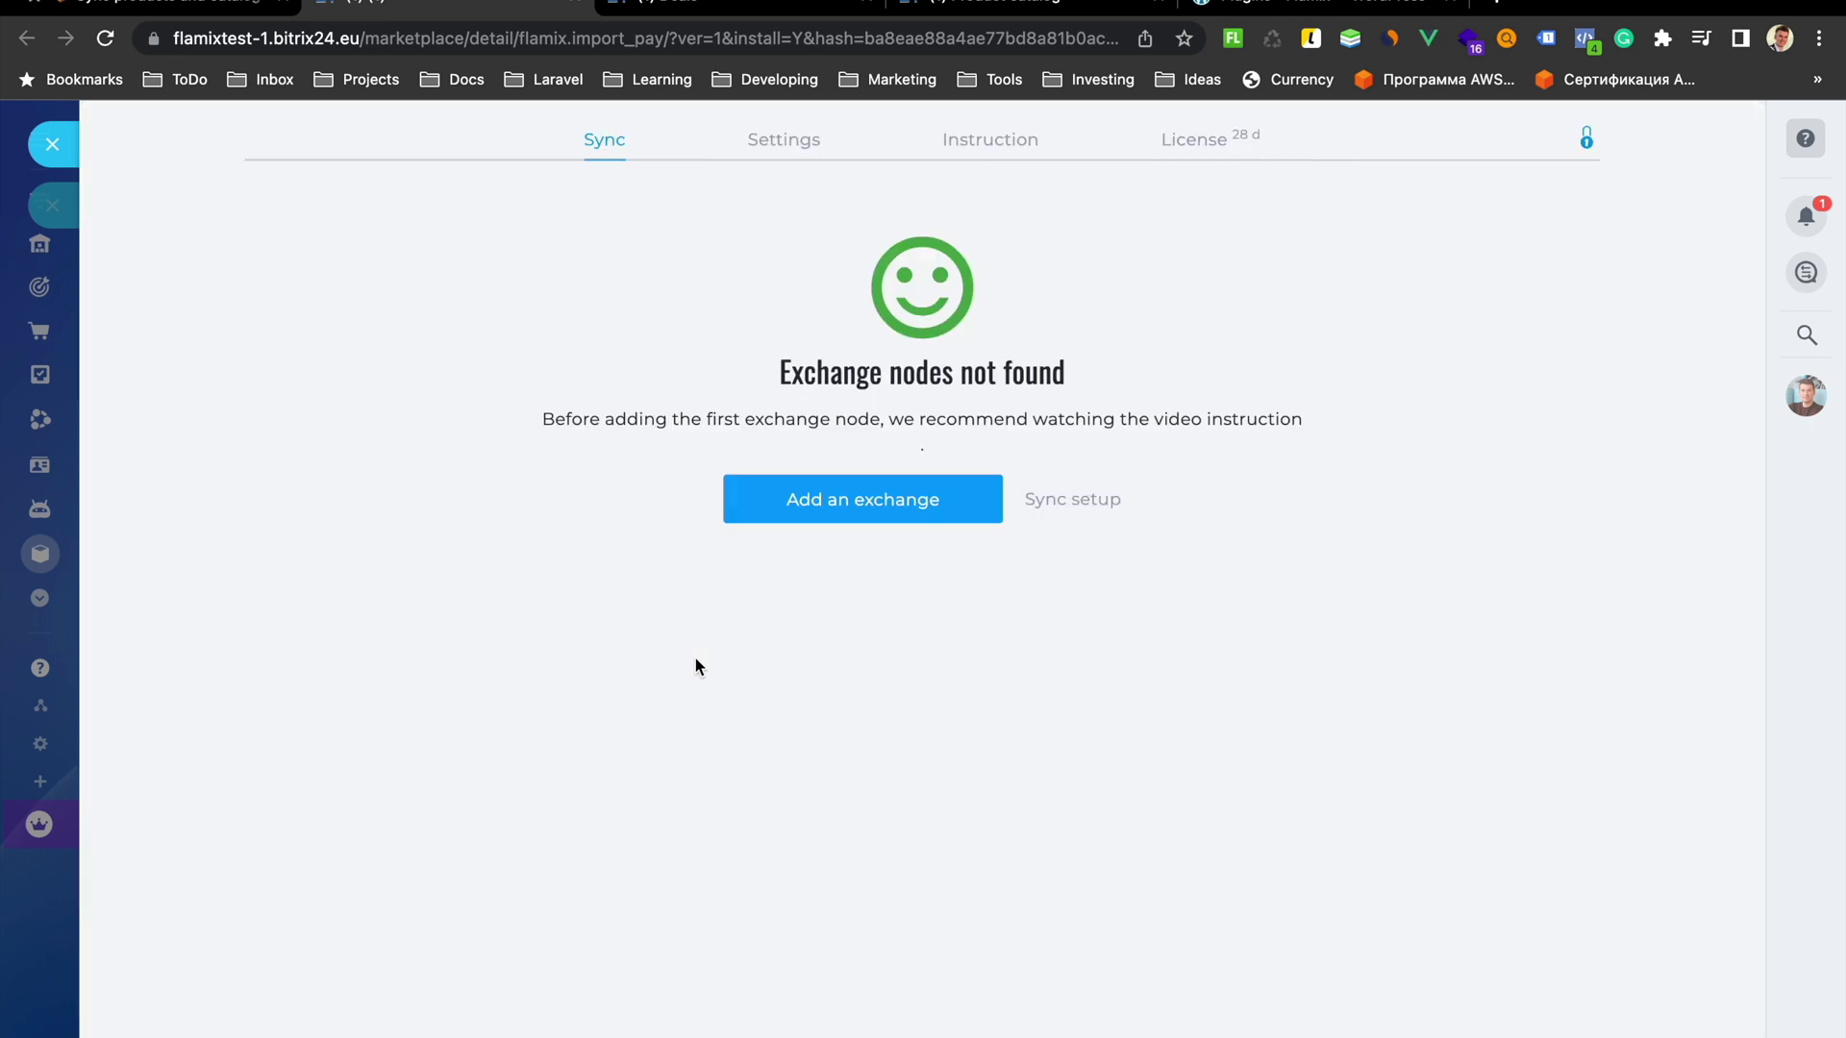
# Save sync settings with Warehouse as default shipping warehouse and Recalculate every time accounting
pyautogui.click(802, 147)
pyautogui.click(631, 344)
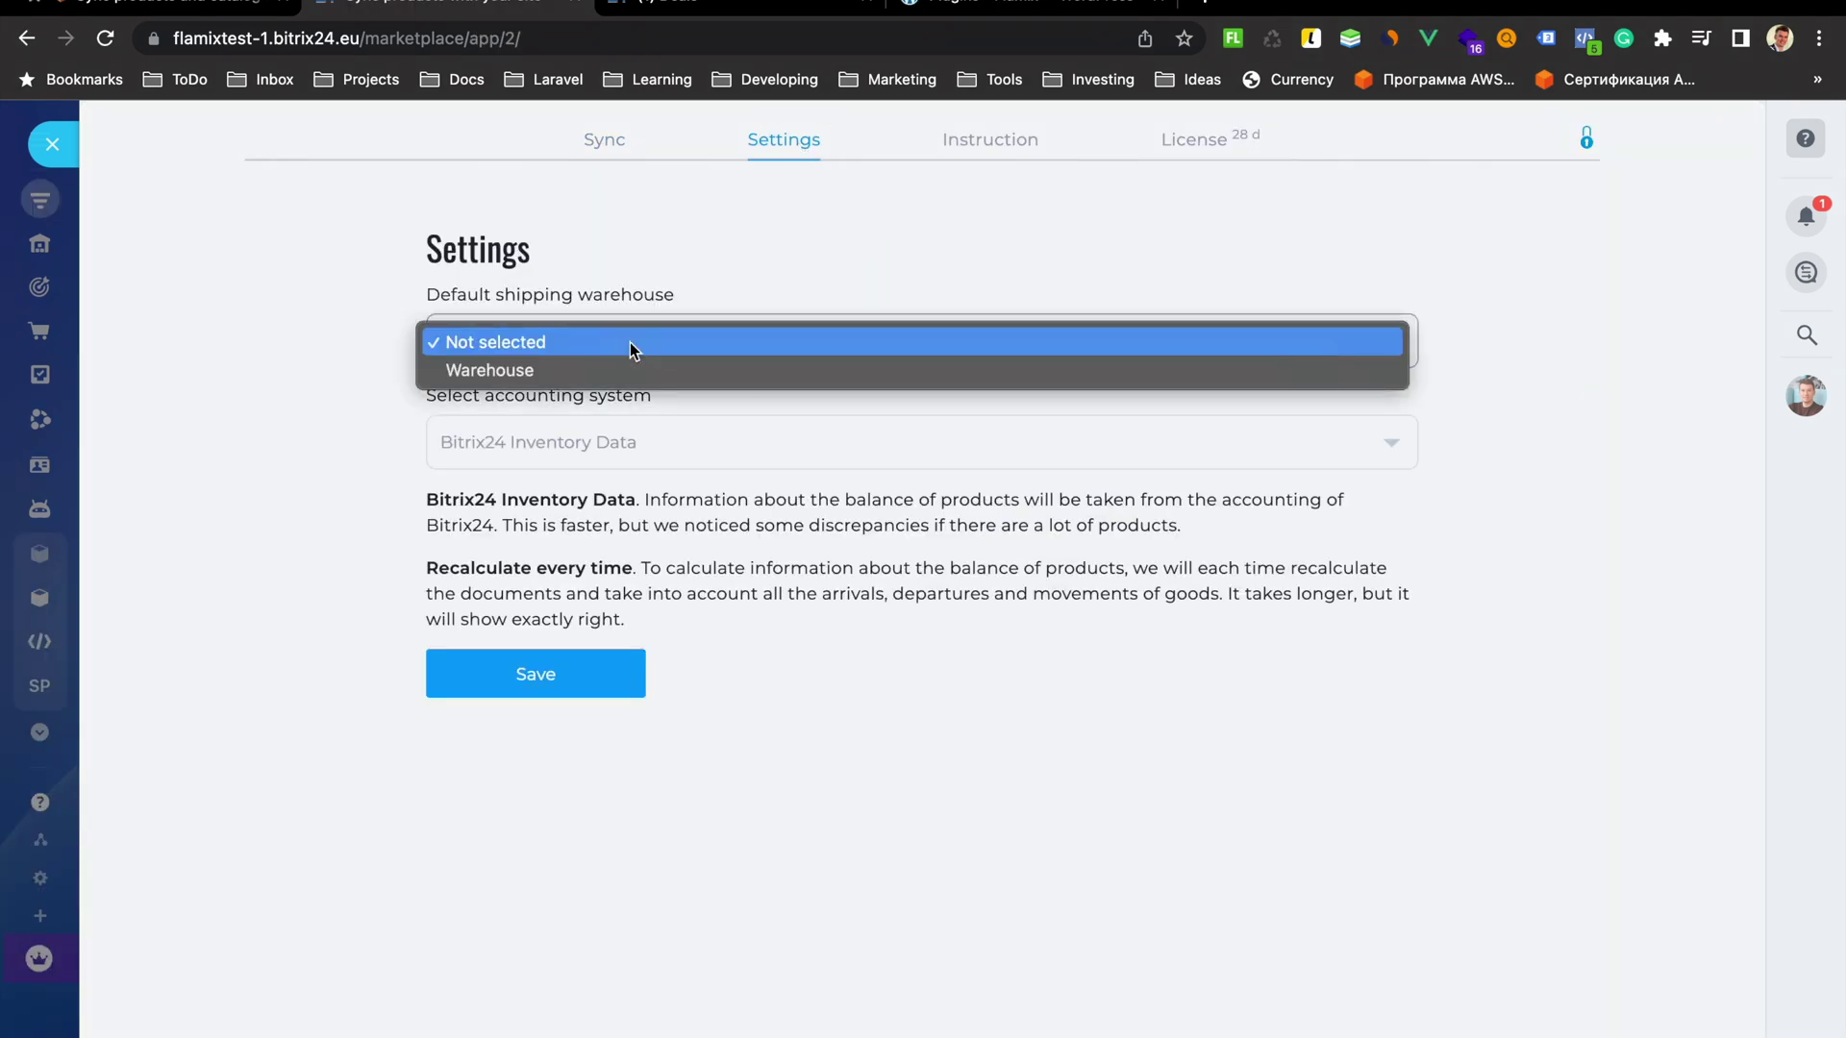
pyautogui.click(627, 370)
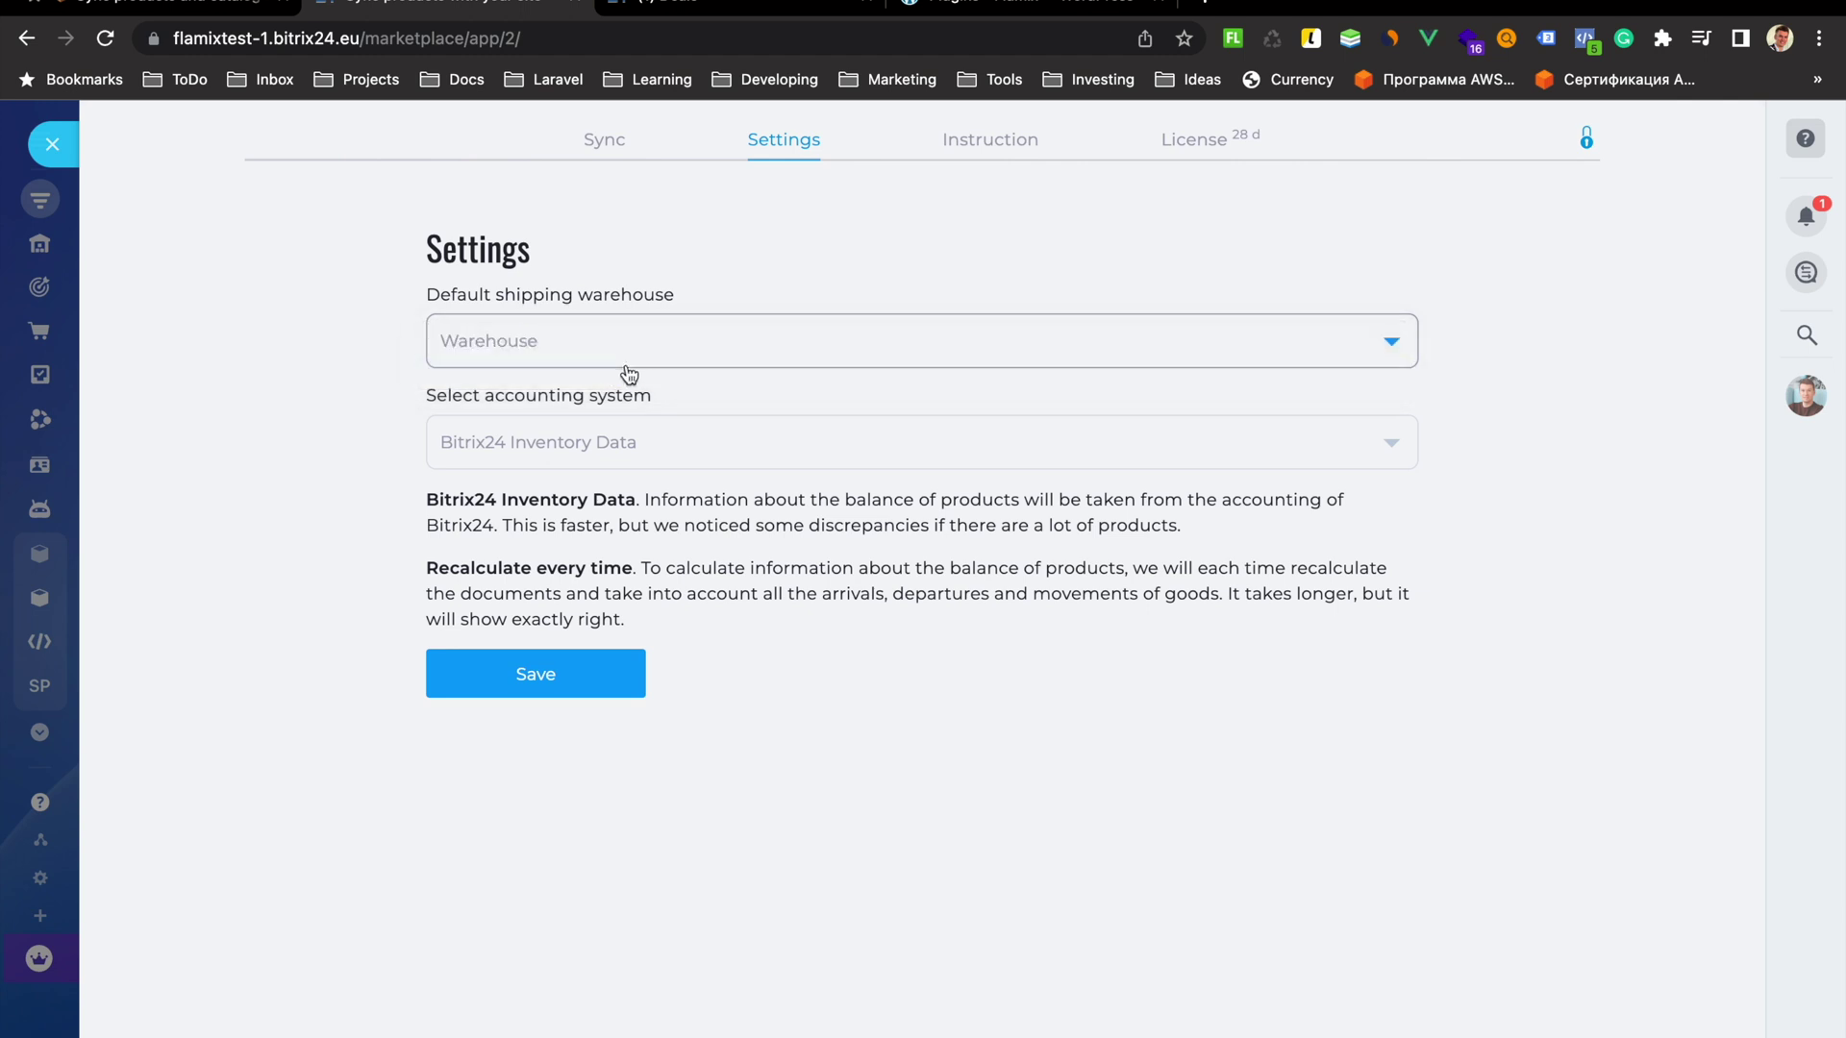
pyautogui.click(584, 452)
pyautogui.click(582, 445)
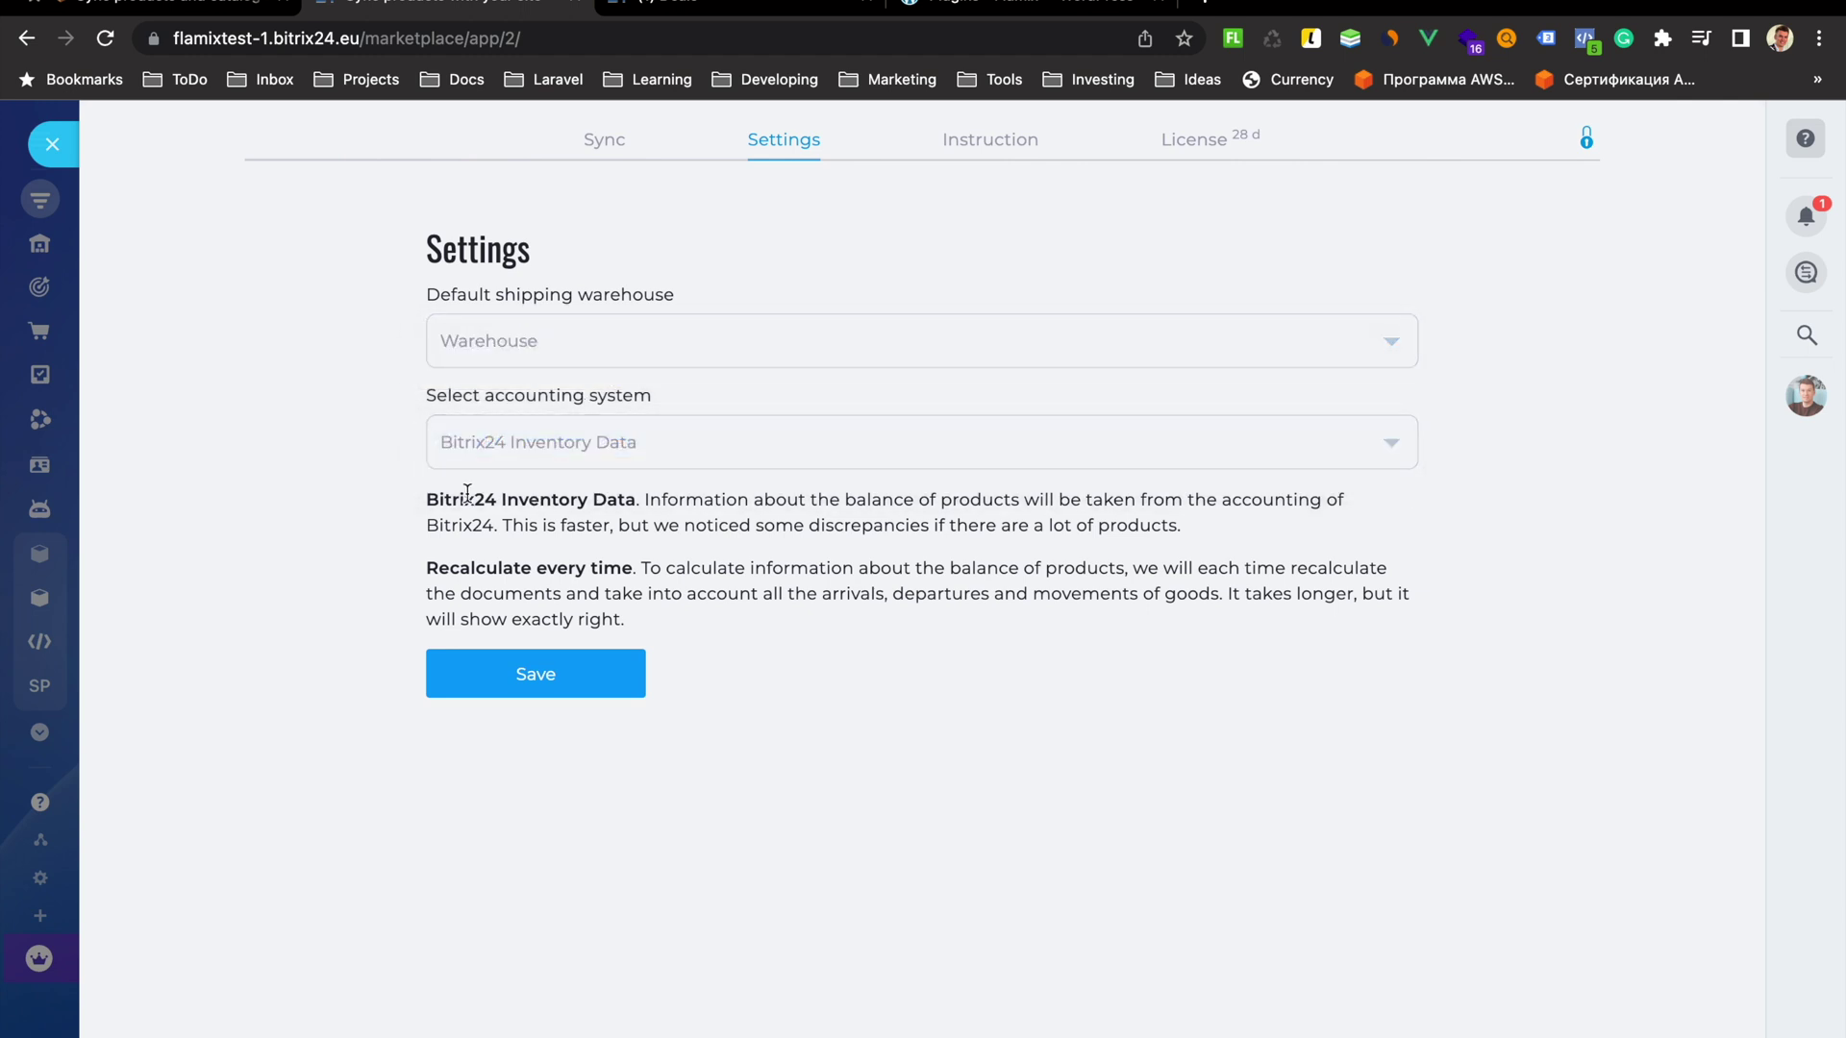
pyautogui.click(531, 448)
pyautogui.click(540, 480)
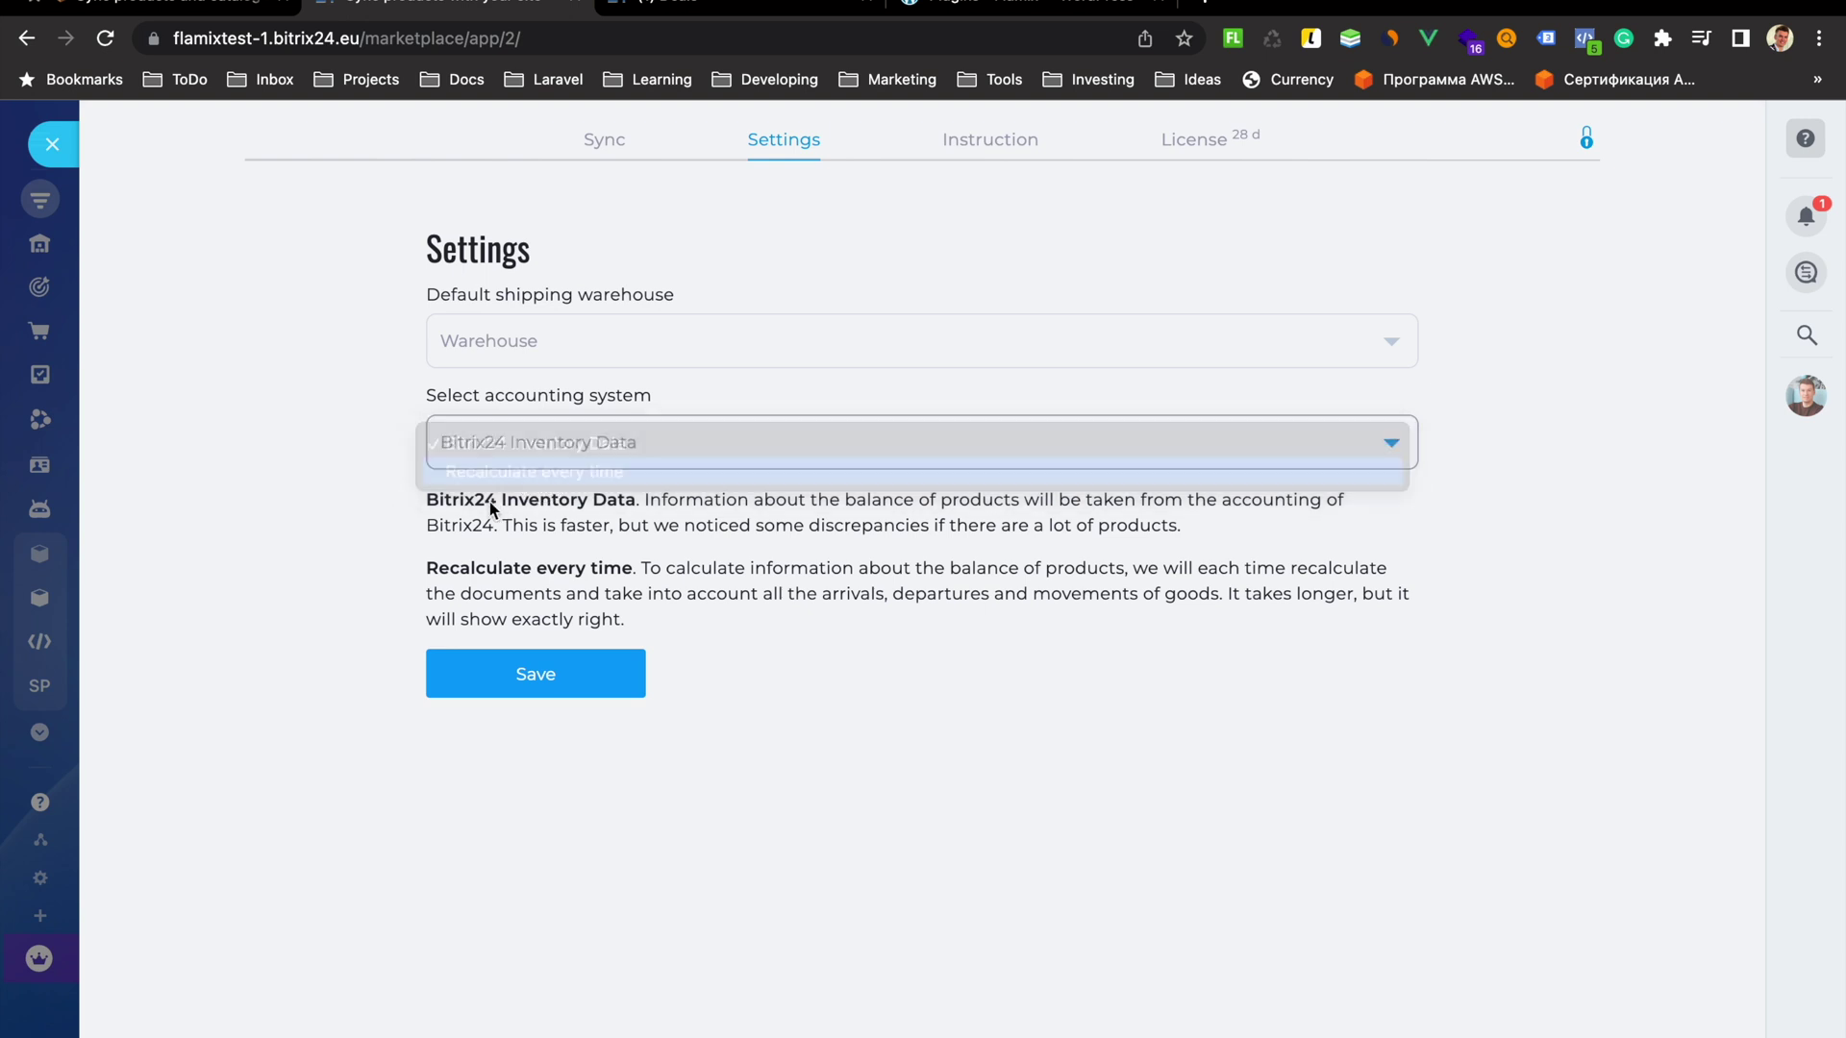
pyautogui.moveTo(444, 566); pyautogui.dragTo(598, 569)
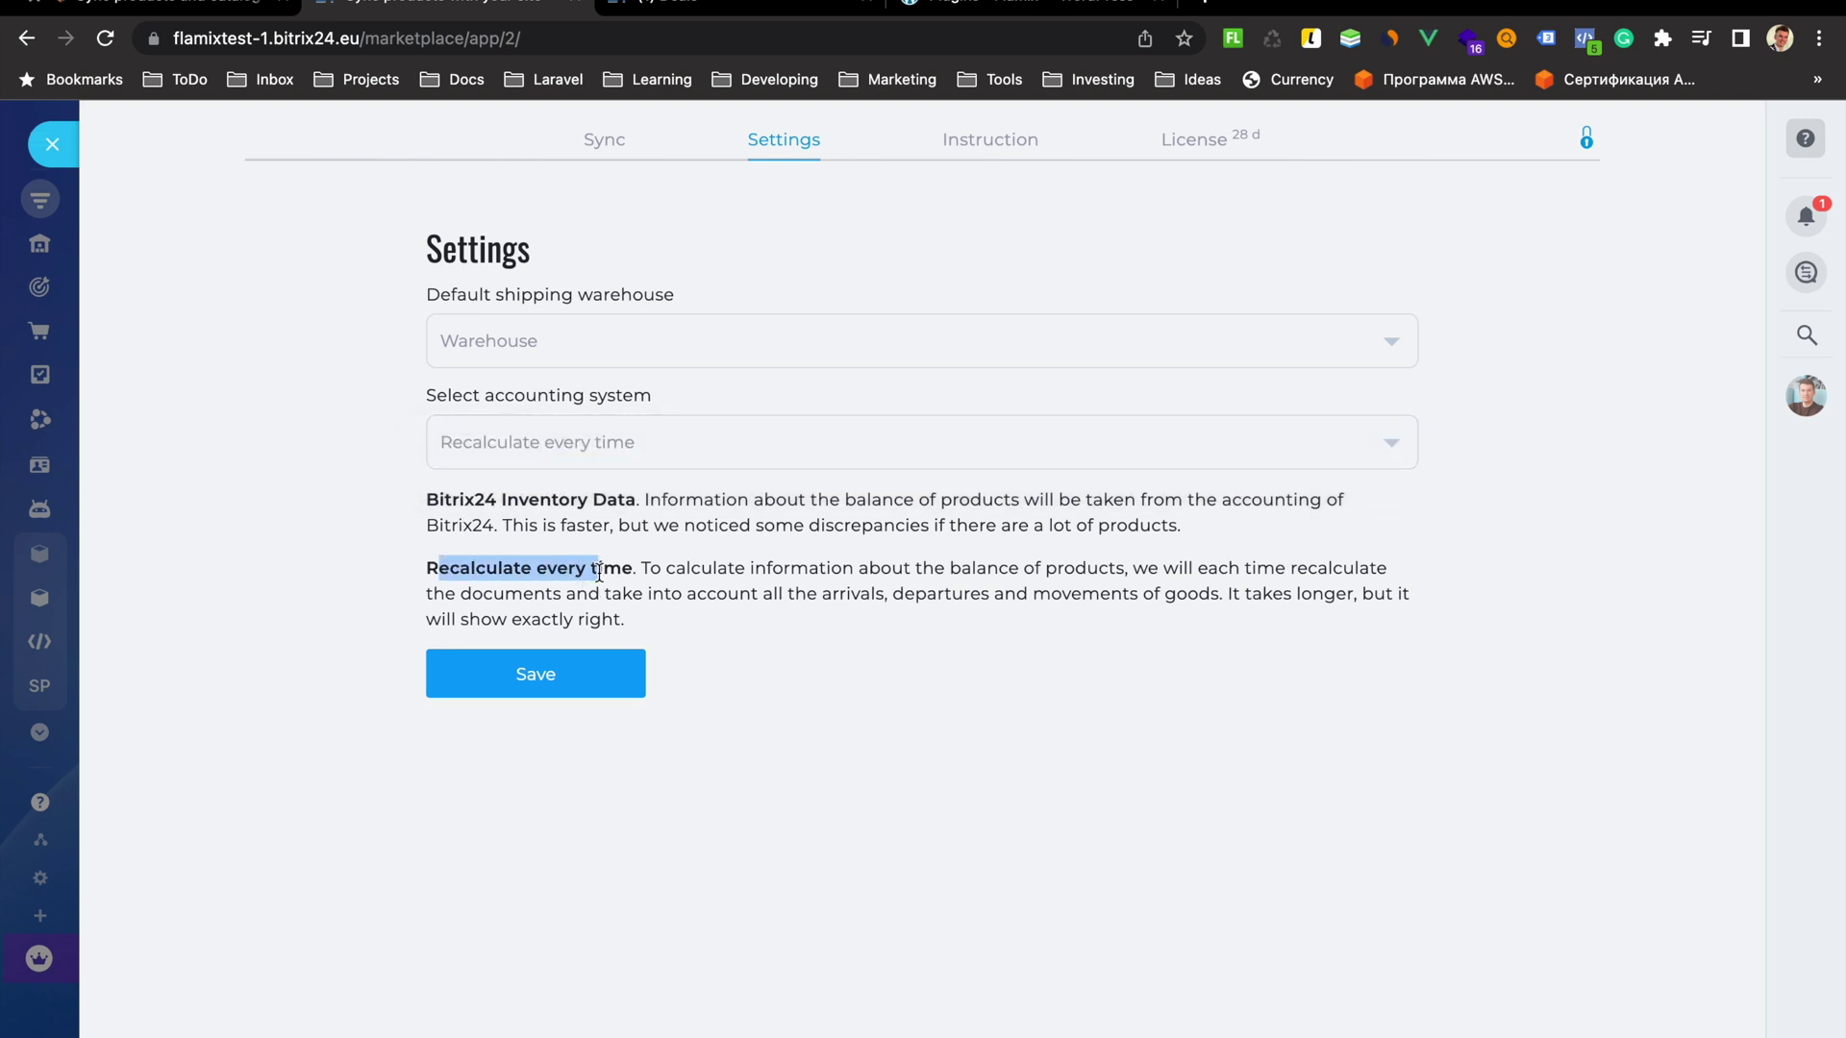
pyautogui.click(535, 673)
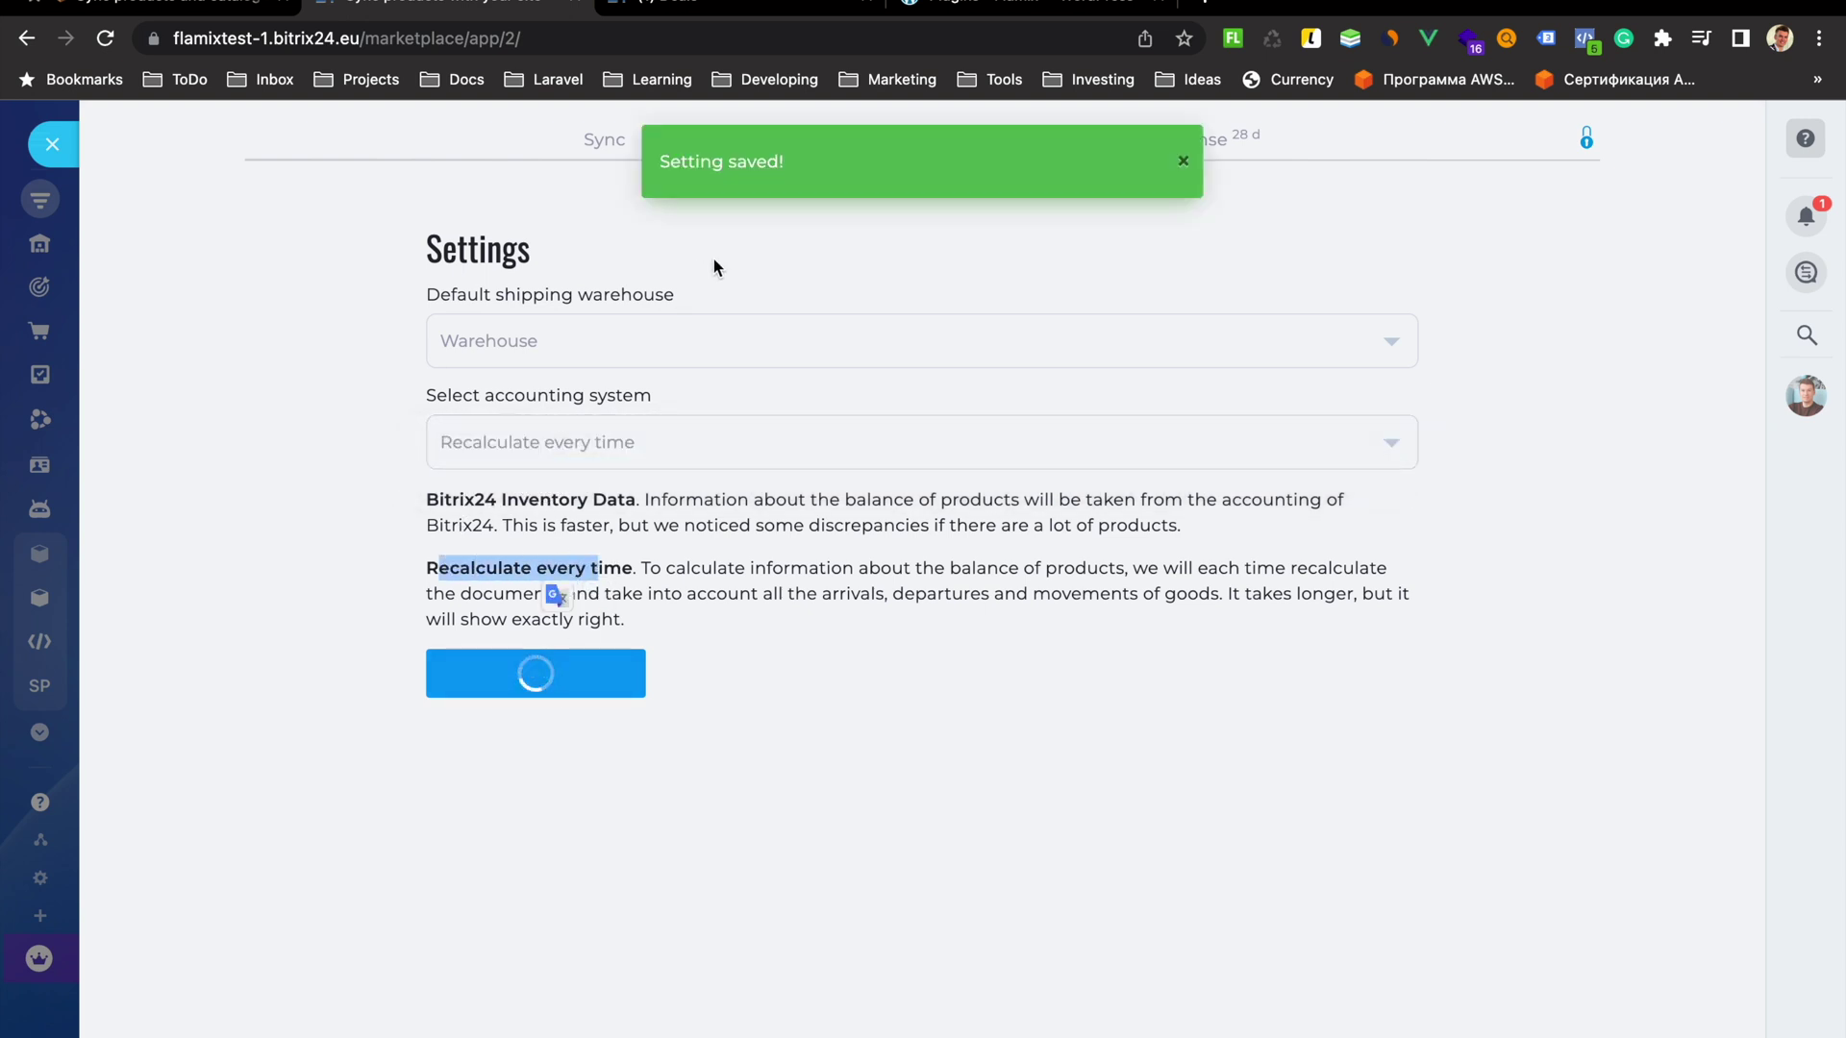
pyautogui.click(1183, 164)
pyautogui.click(615, 142)
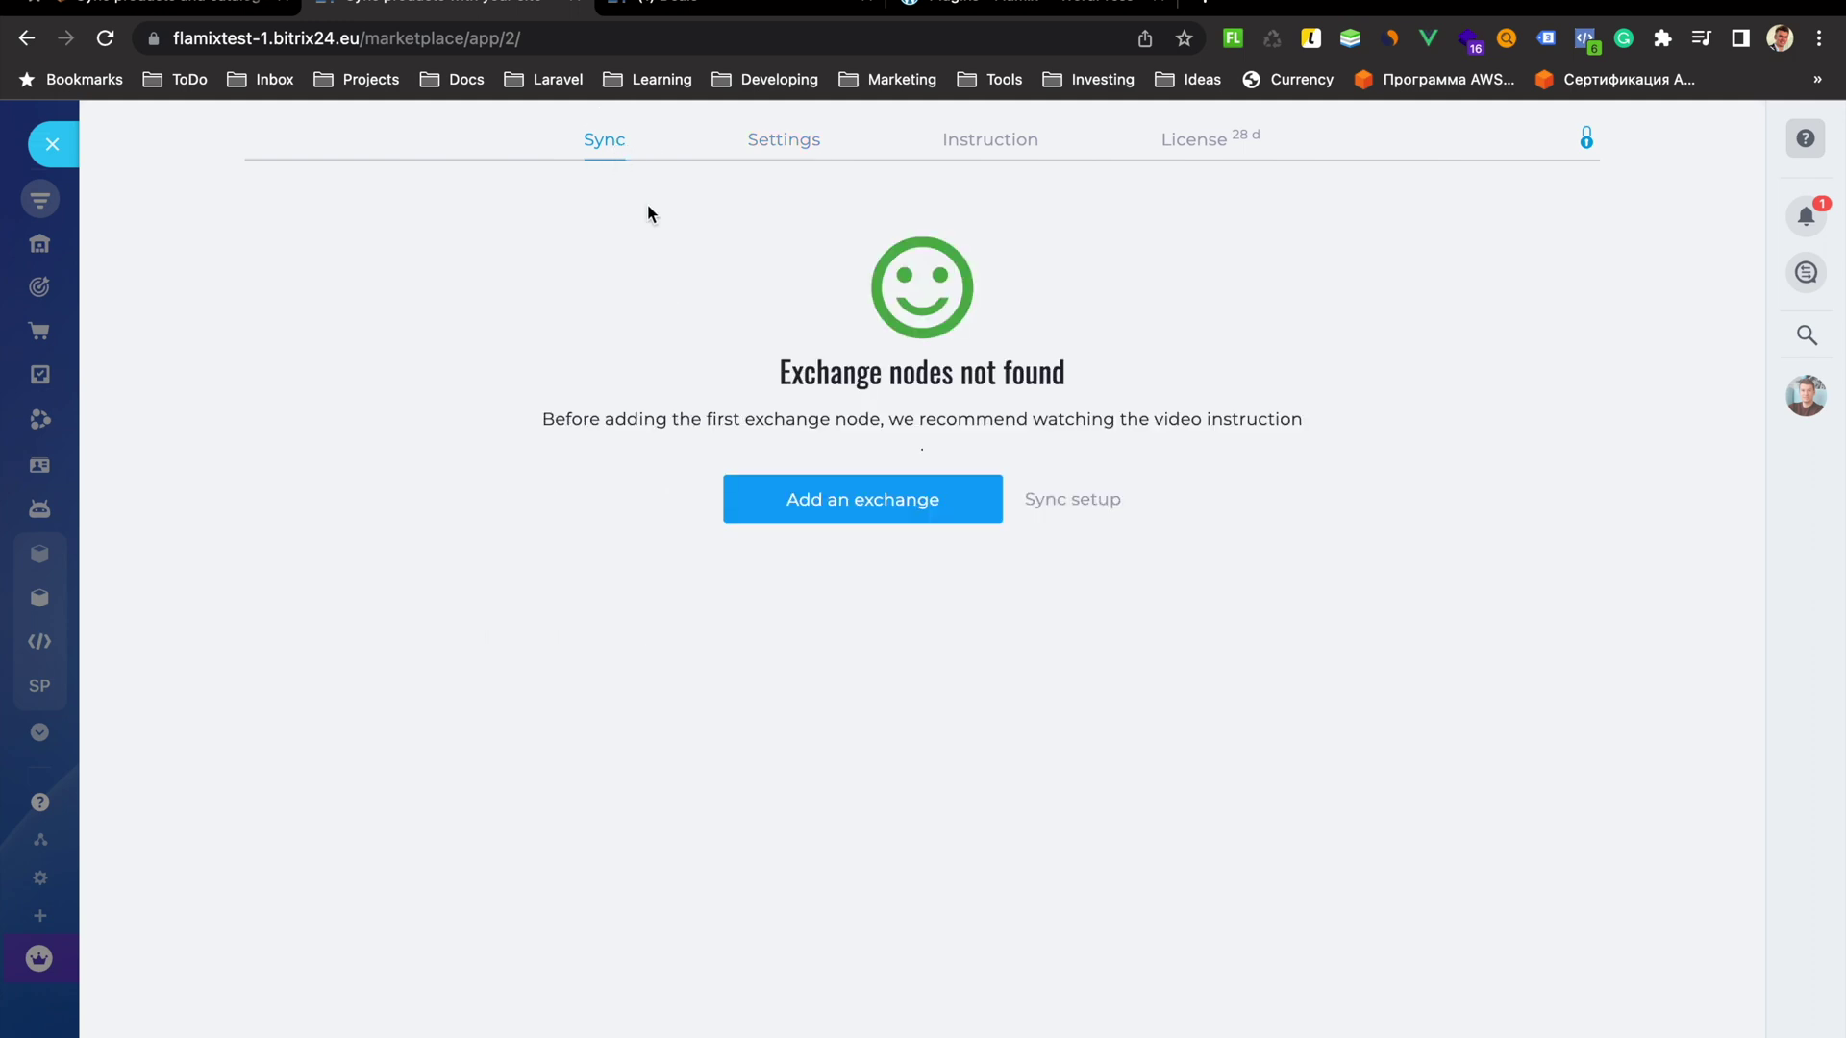
# Copy the exchange catalog ID FUTURE-1C-CATALOG from the sync setup page
pyautogui.click(1072, 499)
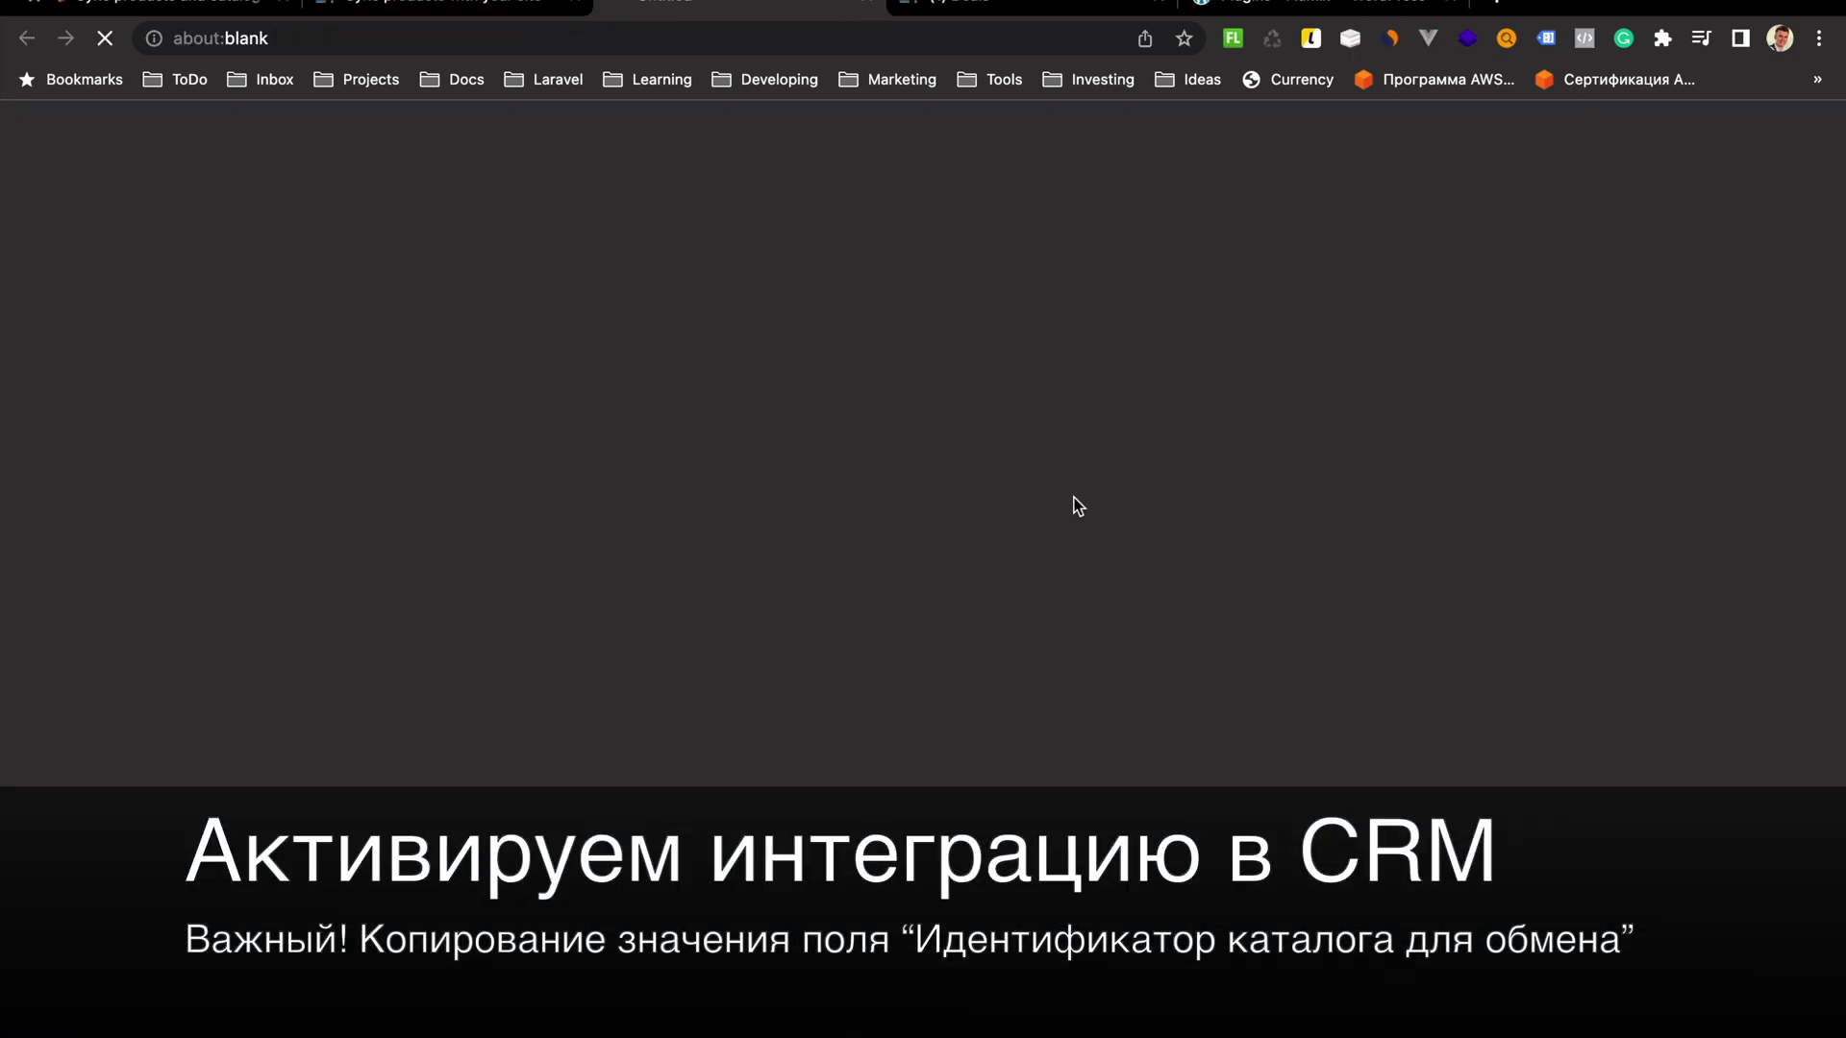
pyautogui.scroll(-3, 655, 401)
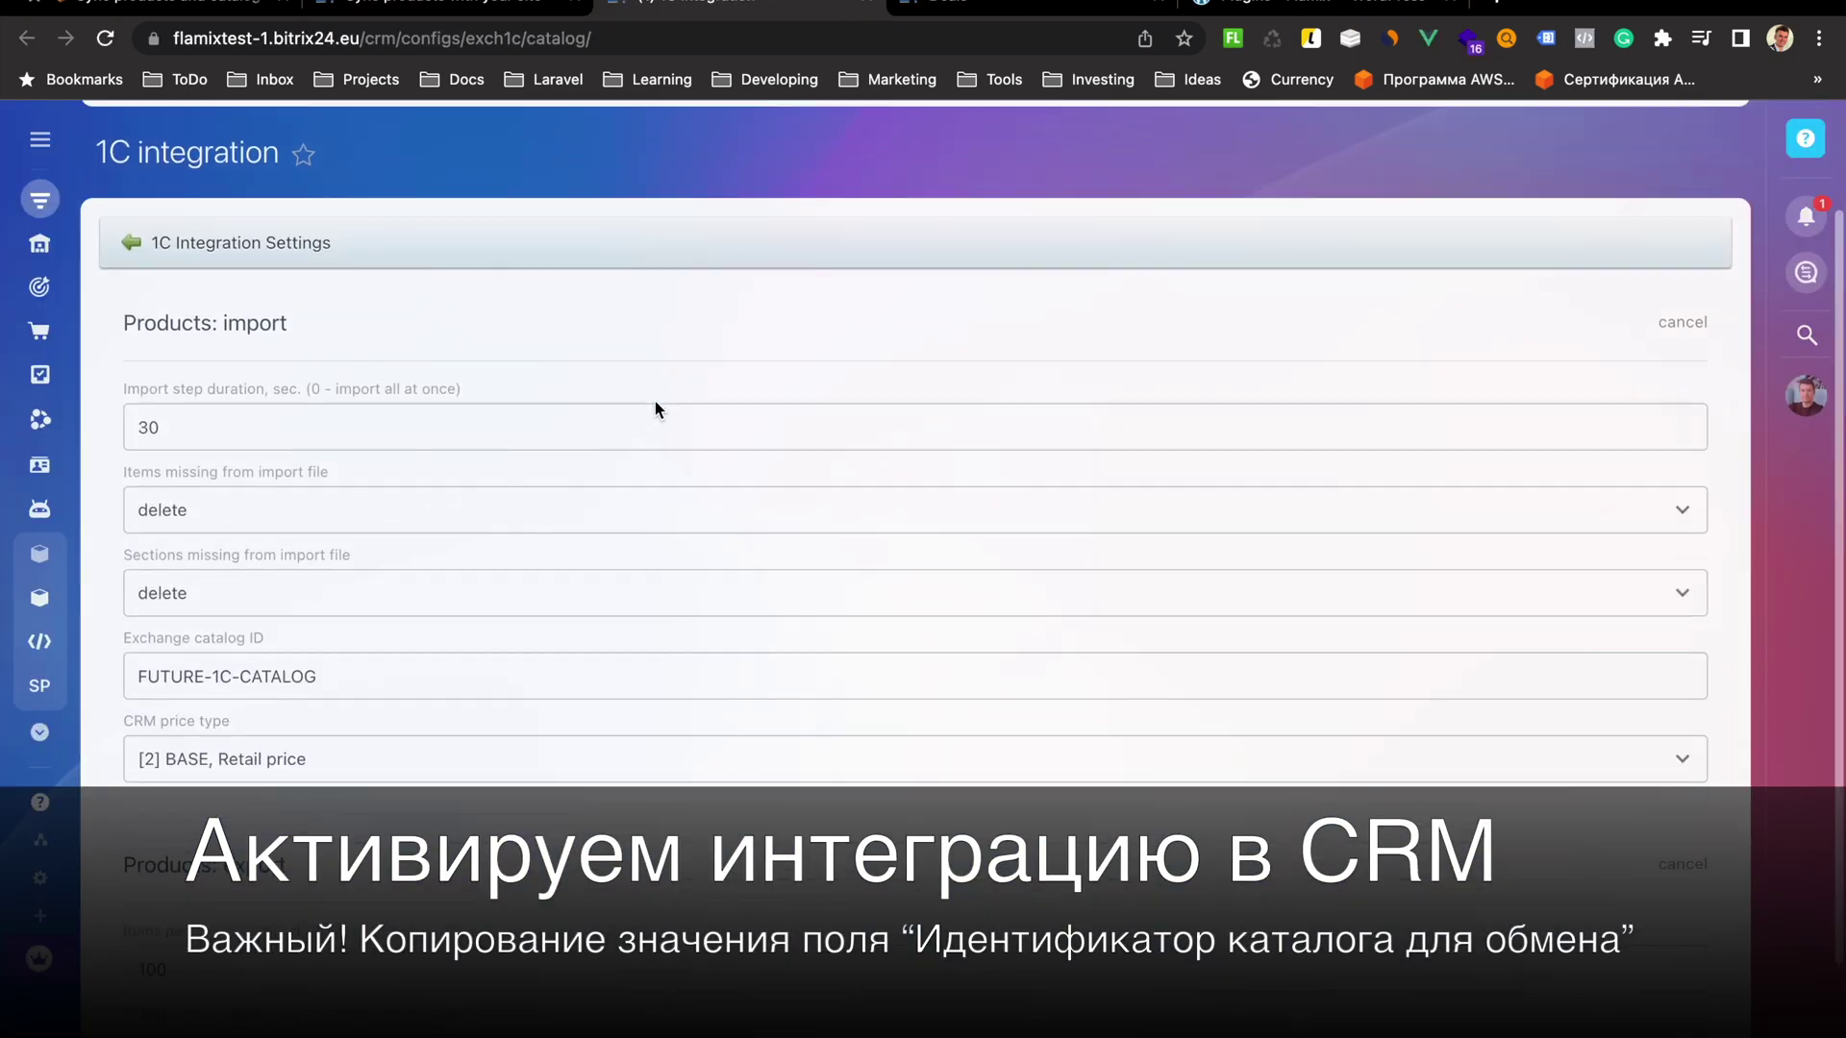
pyautogui.moveTo(317, 575); pyautogui.dragTo(129, 569)
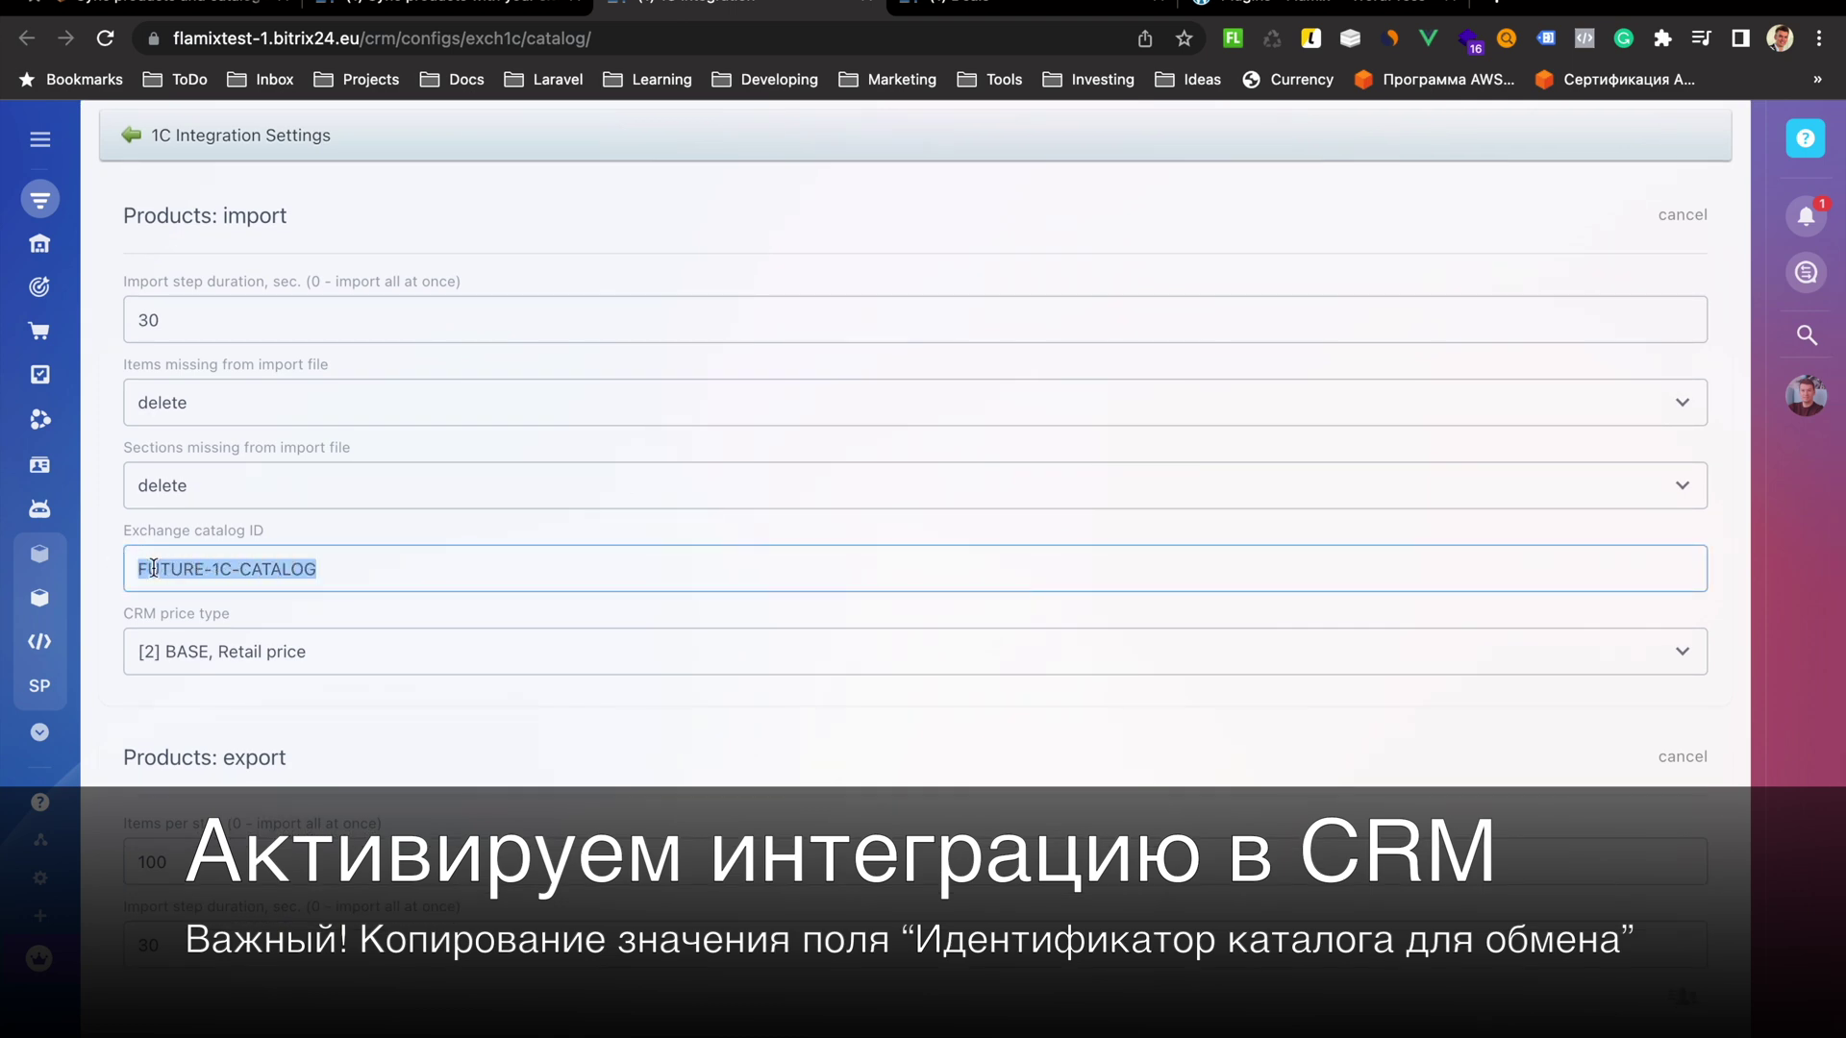
pyautogui.rightClick(163, 568)
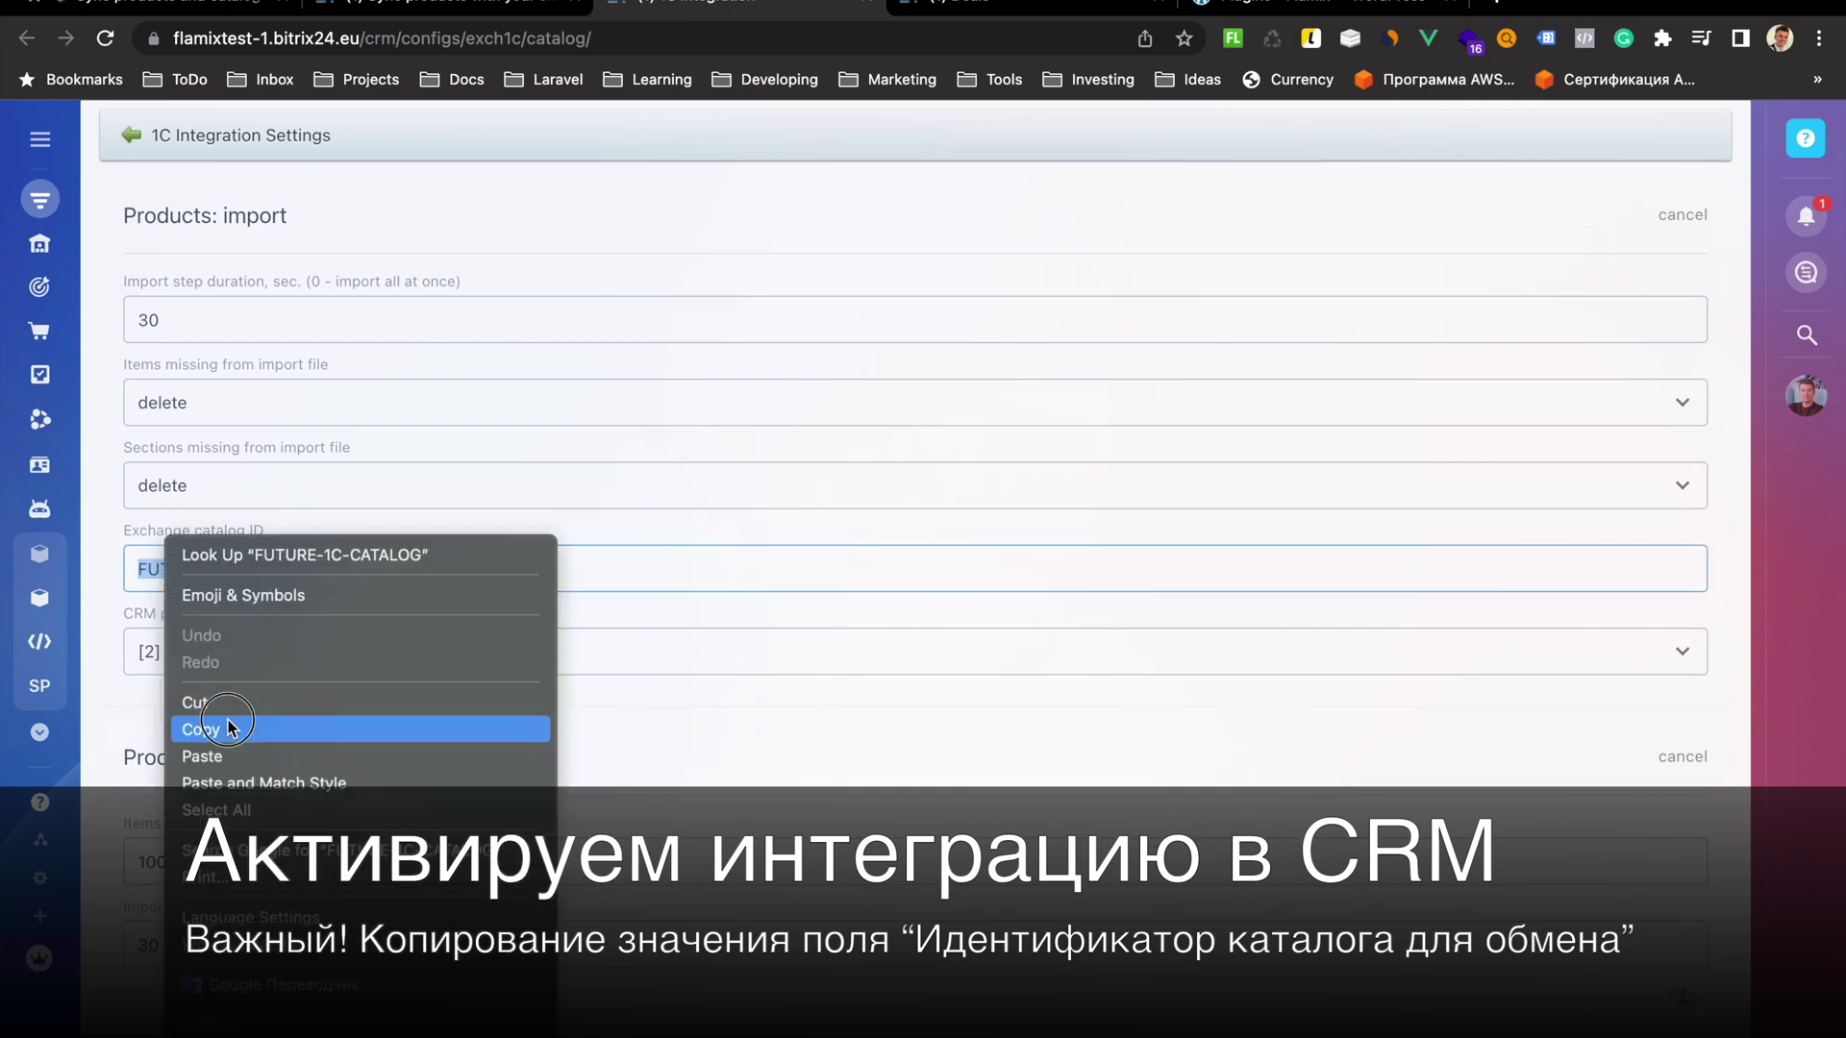
pyautogui.click(229, 726)
# Enable 1C:Enterprise data exchange on the 1C integration page
pyautogui.scroll(3, 219, 528)
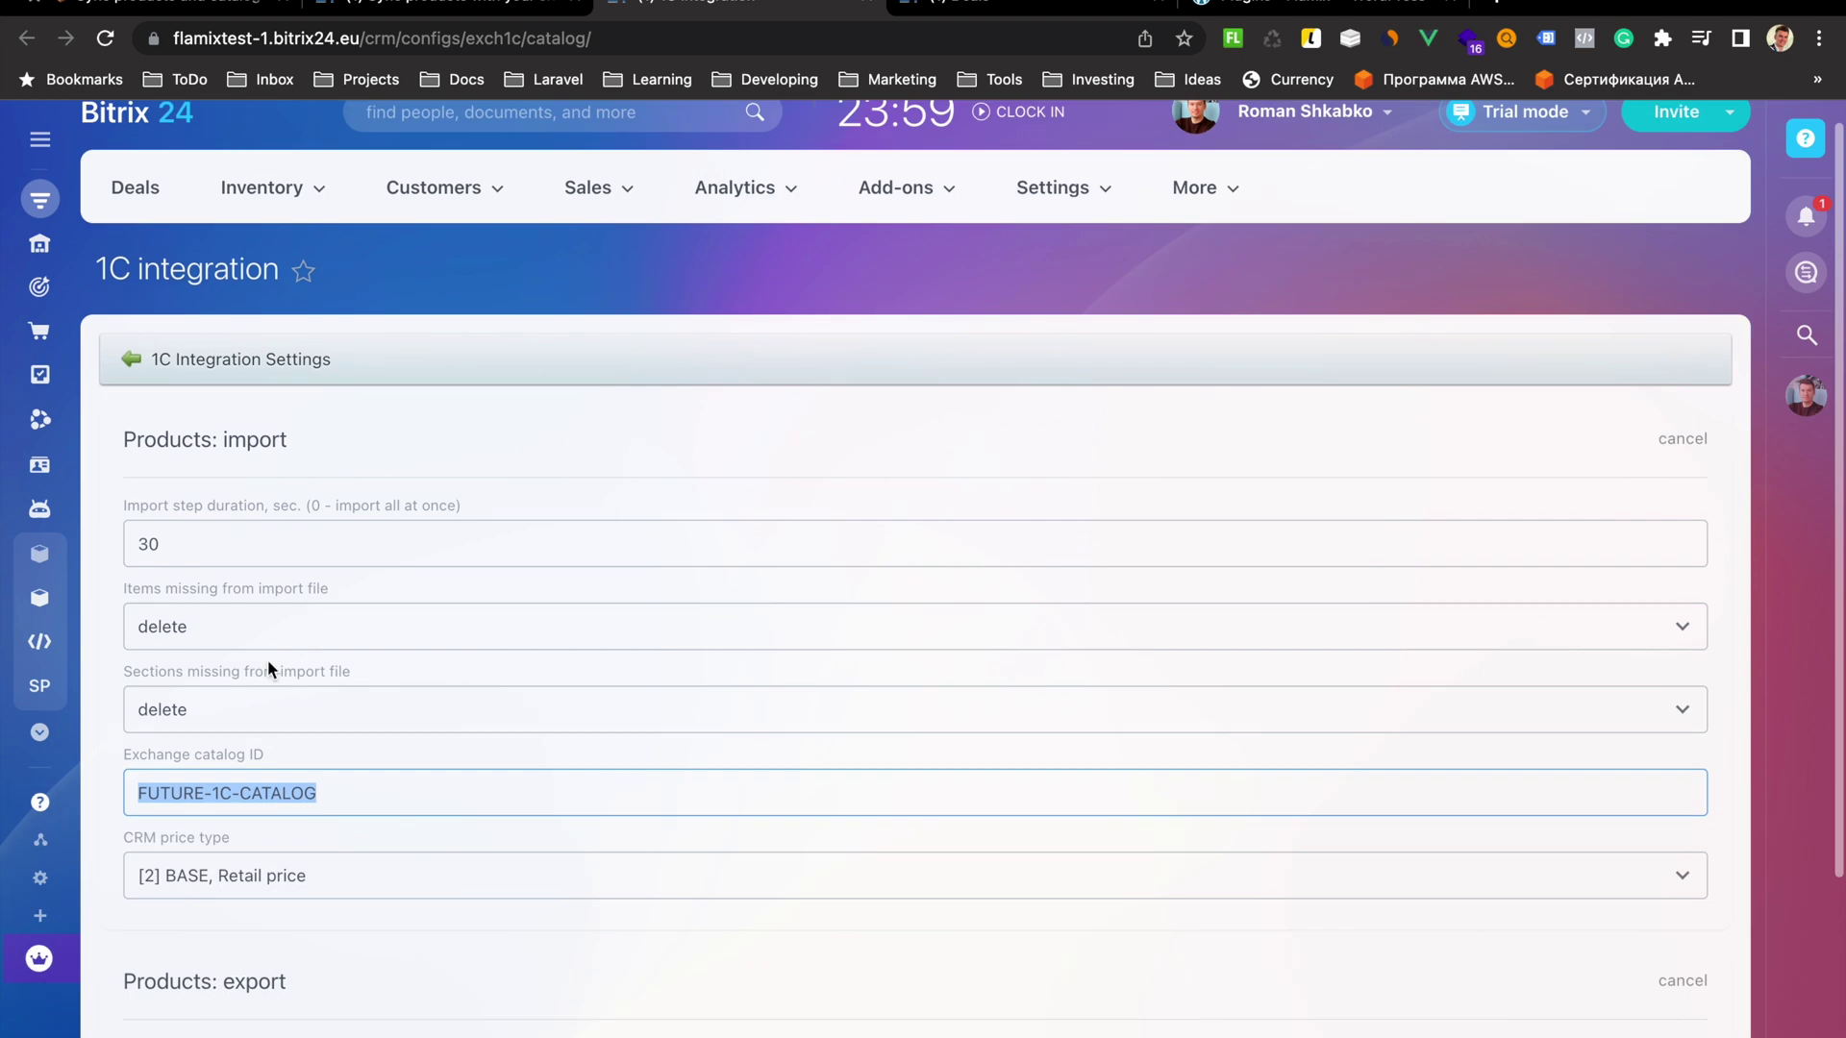
pyautogui.click(200, 361)
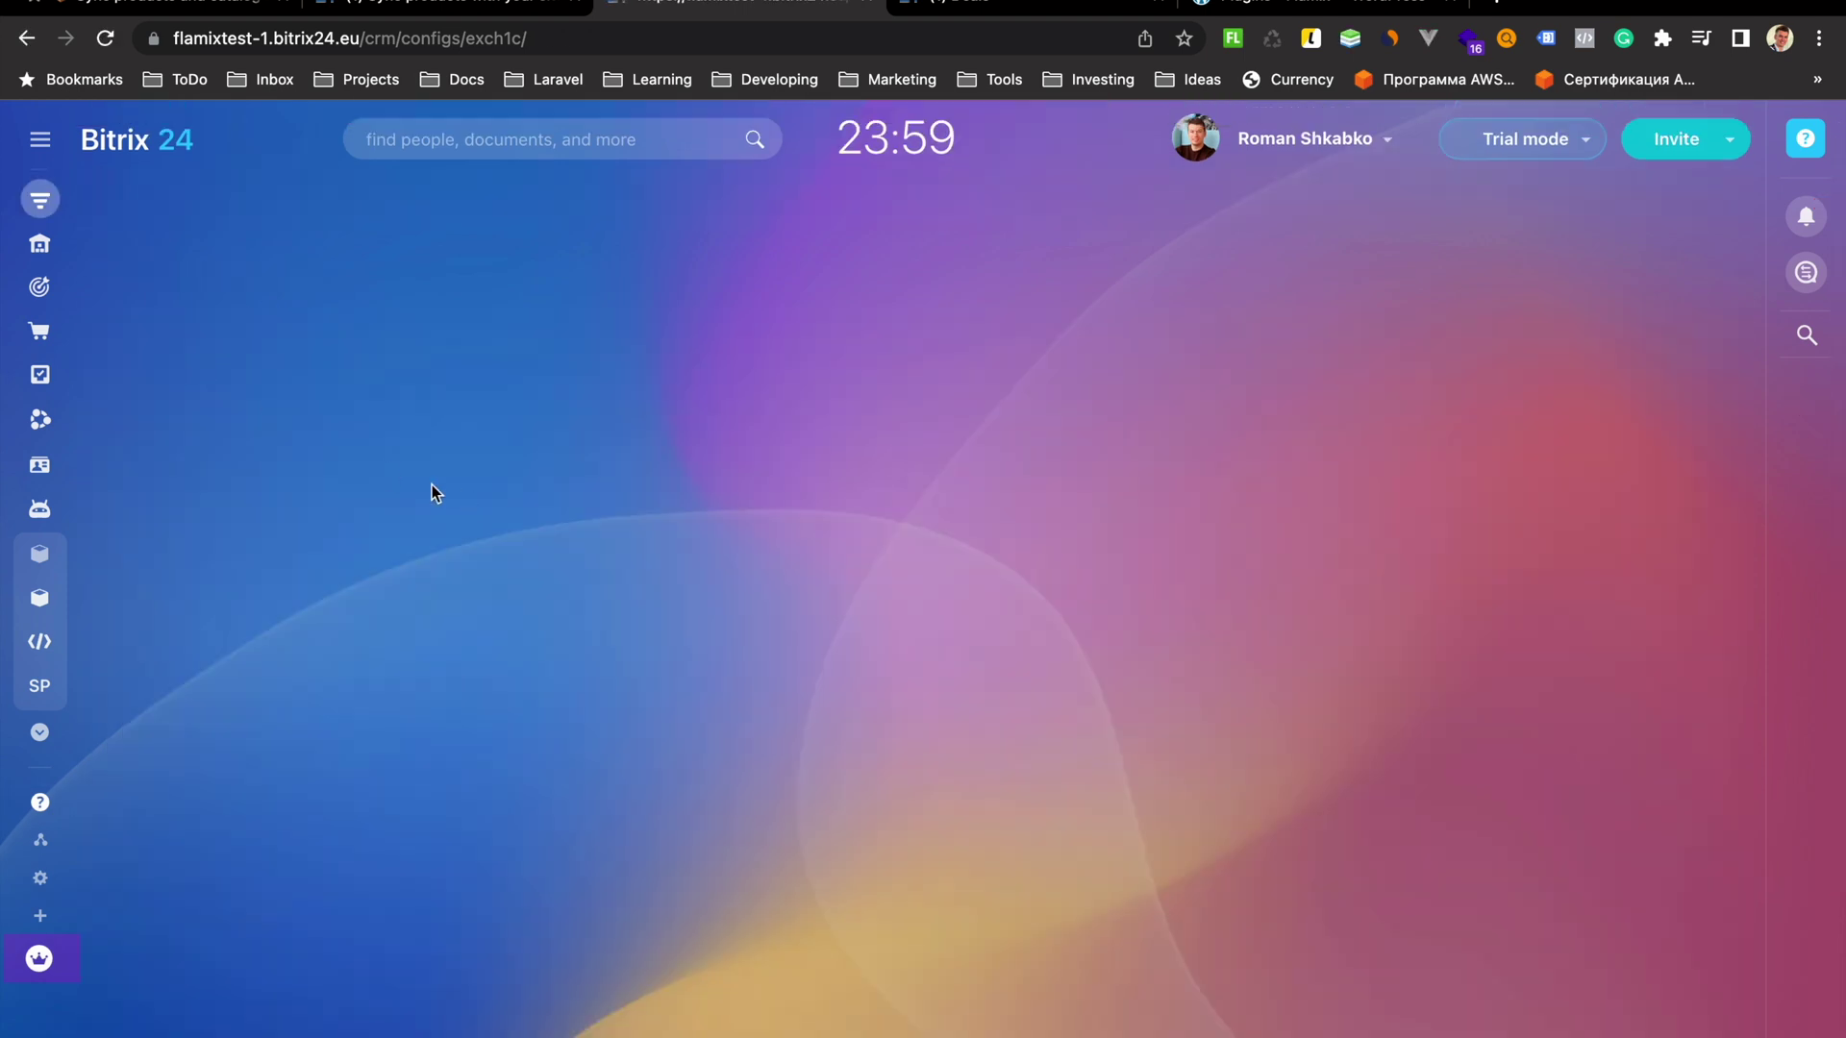
pyautogui.click(112, 877)
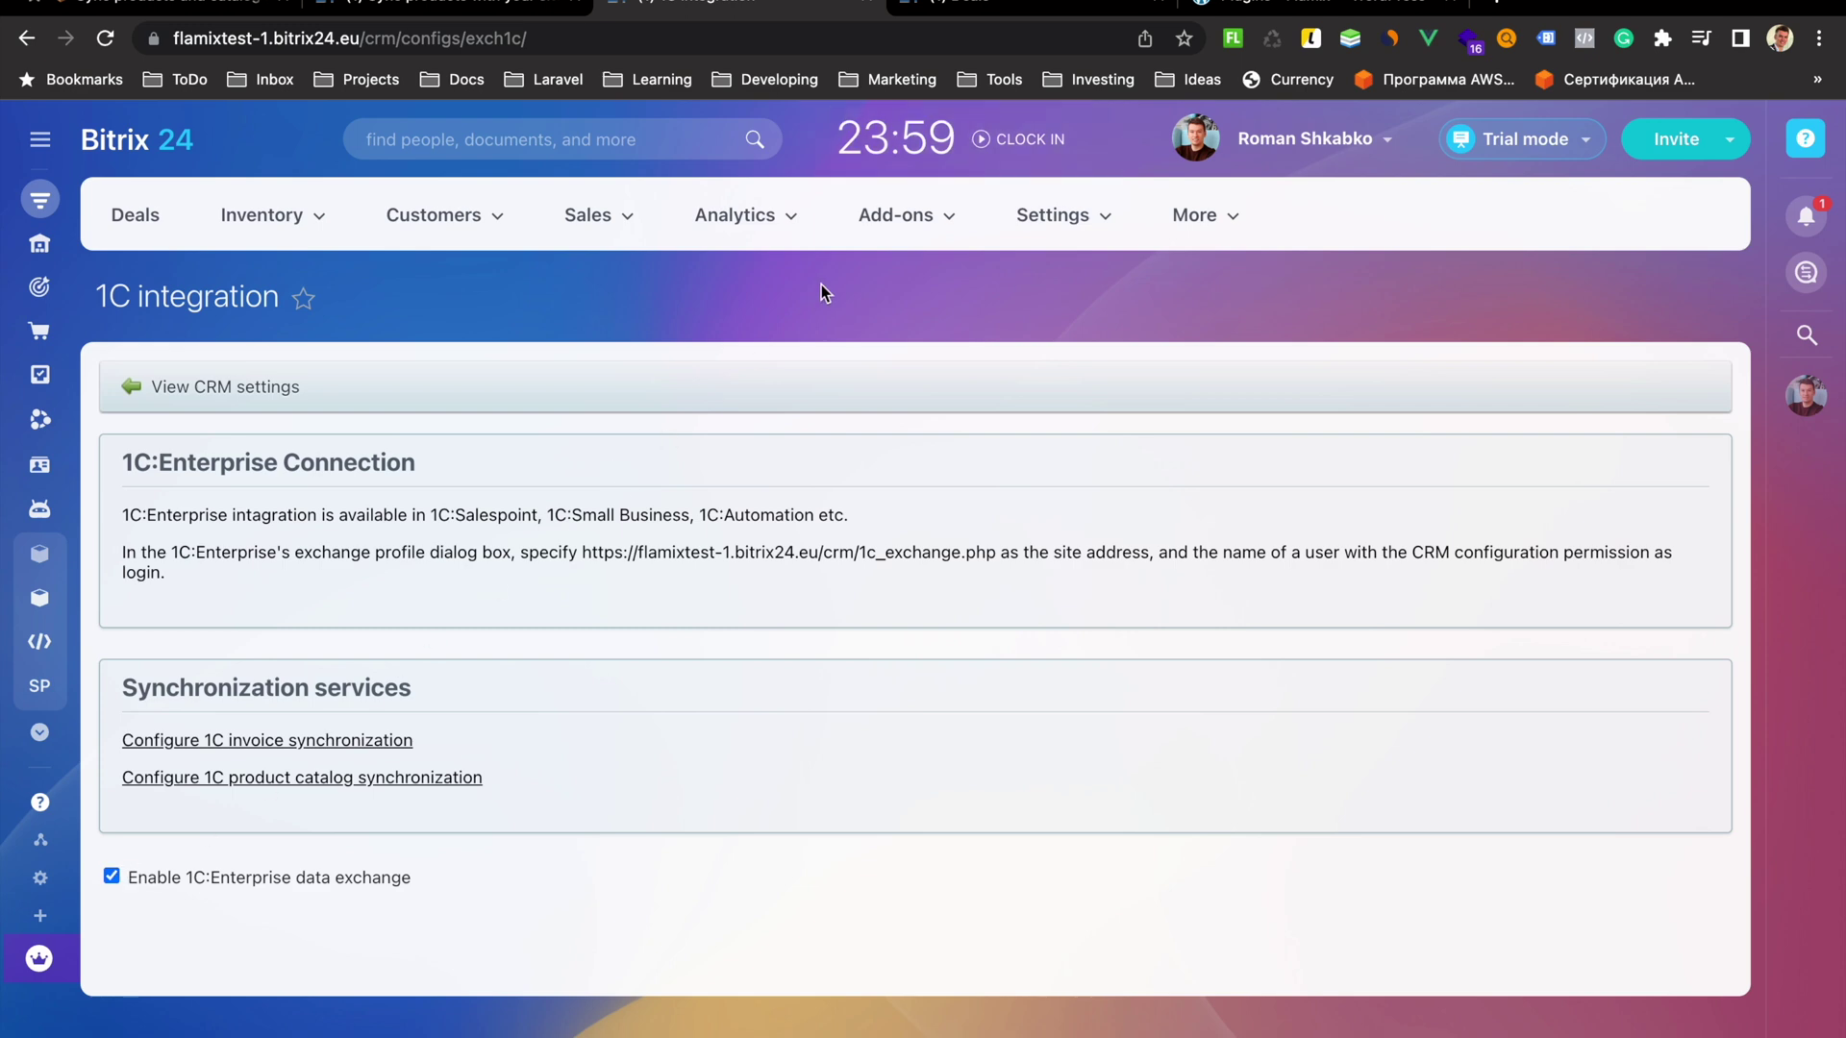
# Generate a CRM application password in the profile commented 'Flamix CommerceML'
pyautogui.click(1299, 144)
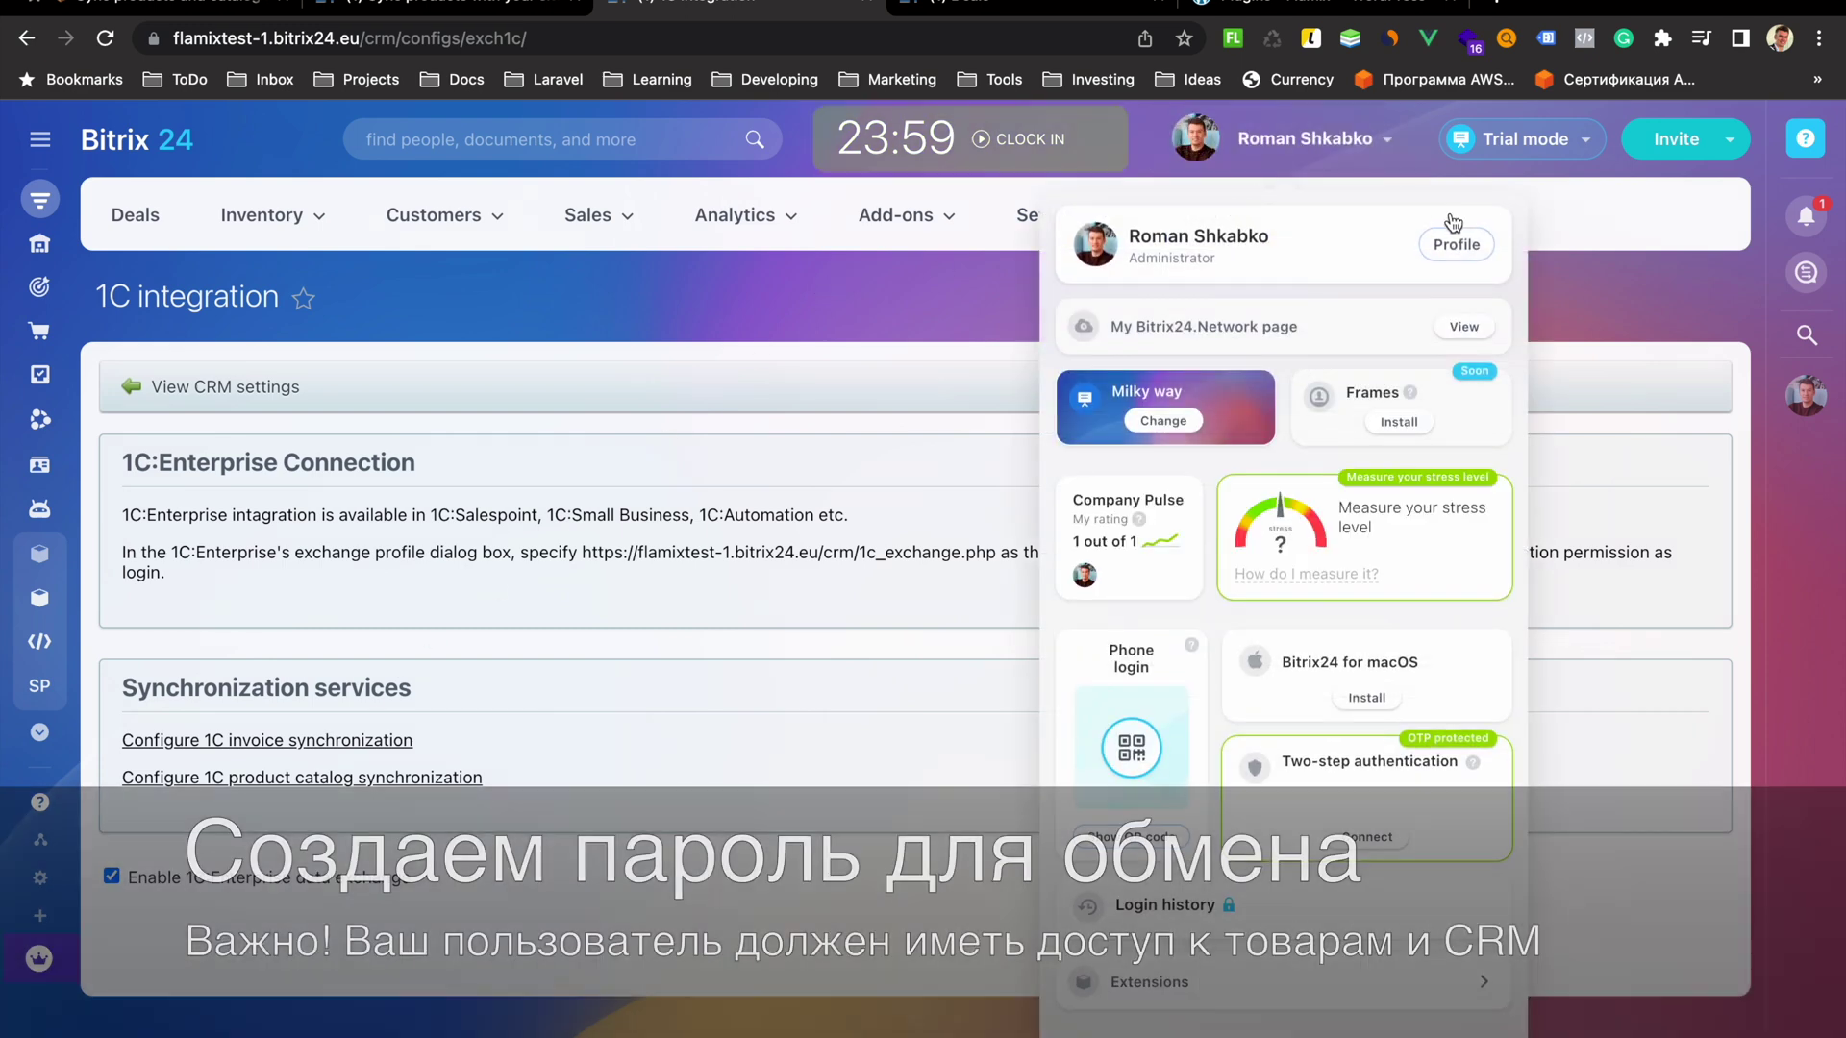
pyautogui.click(1457, 245)
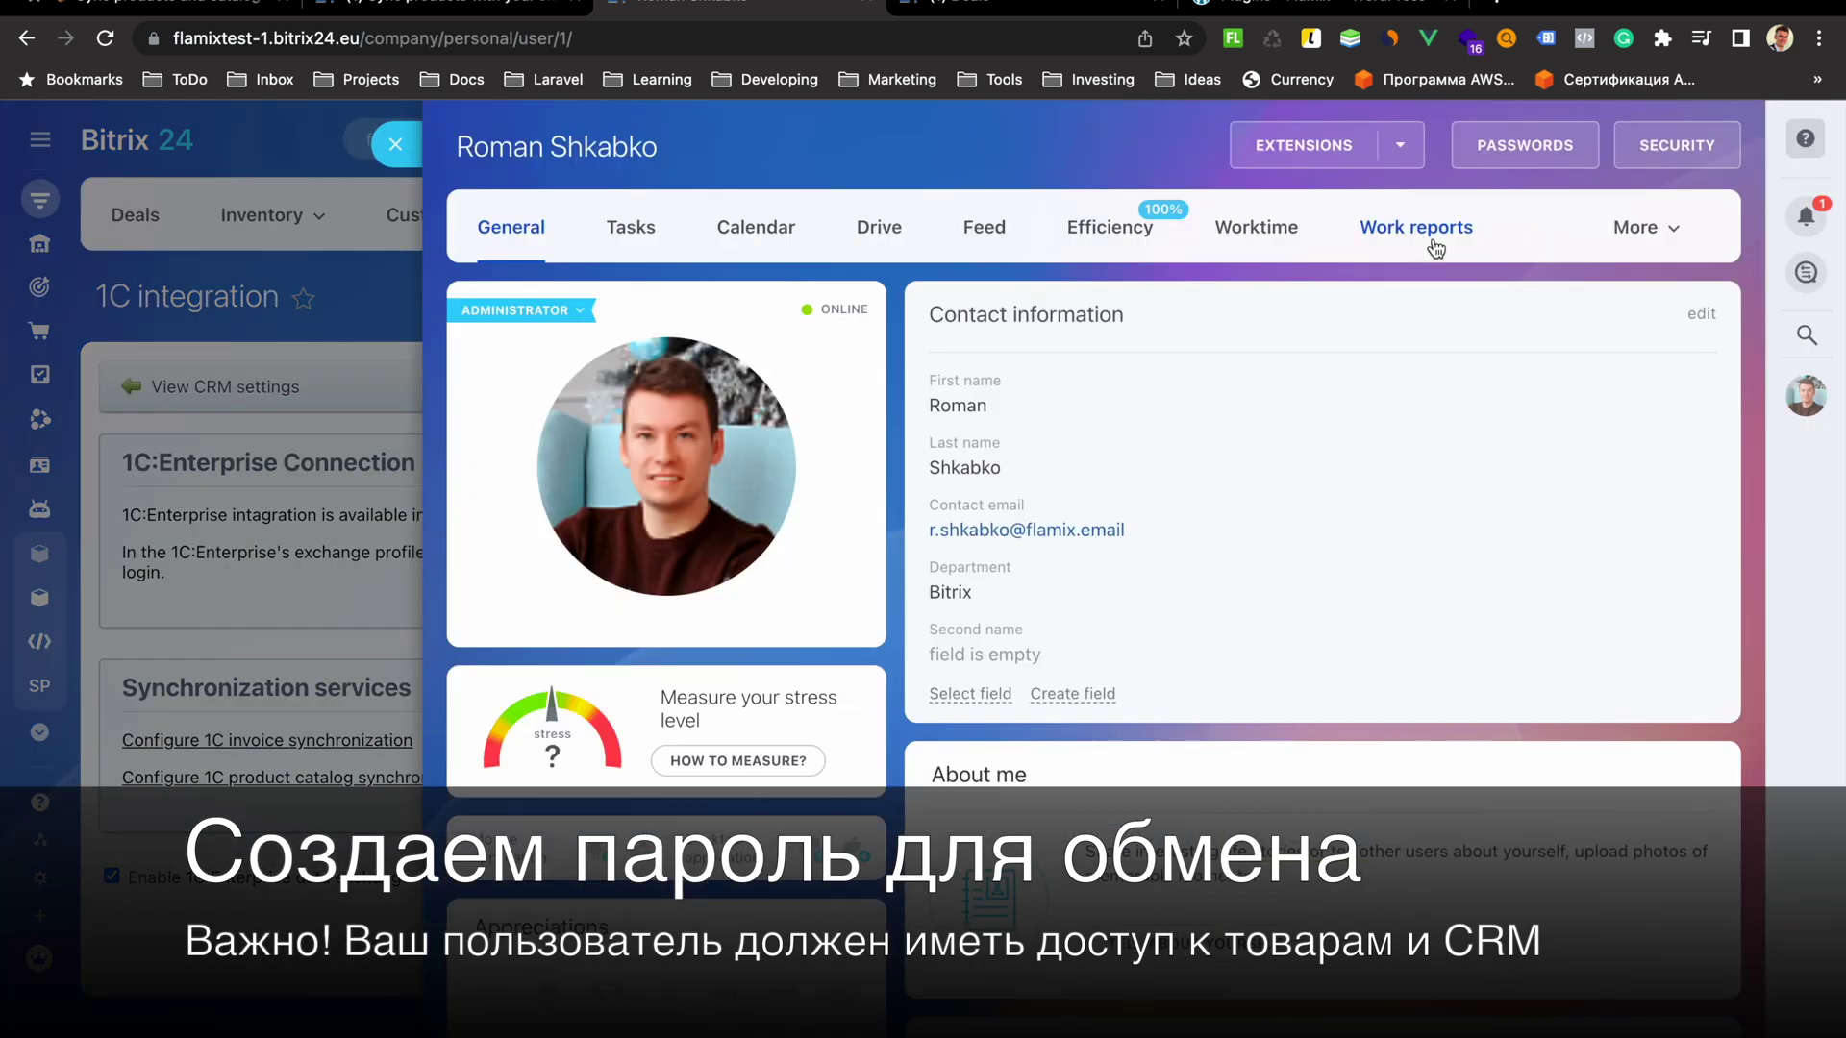
pyautogui.click(1536, 142)
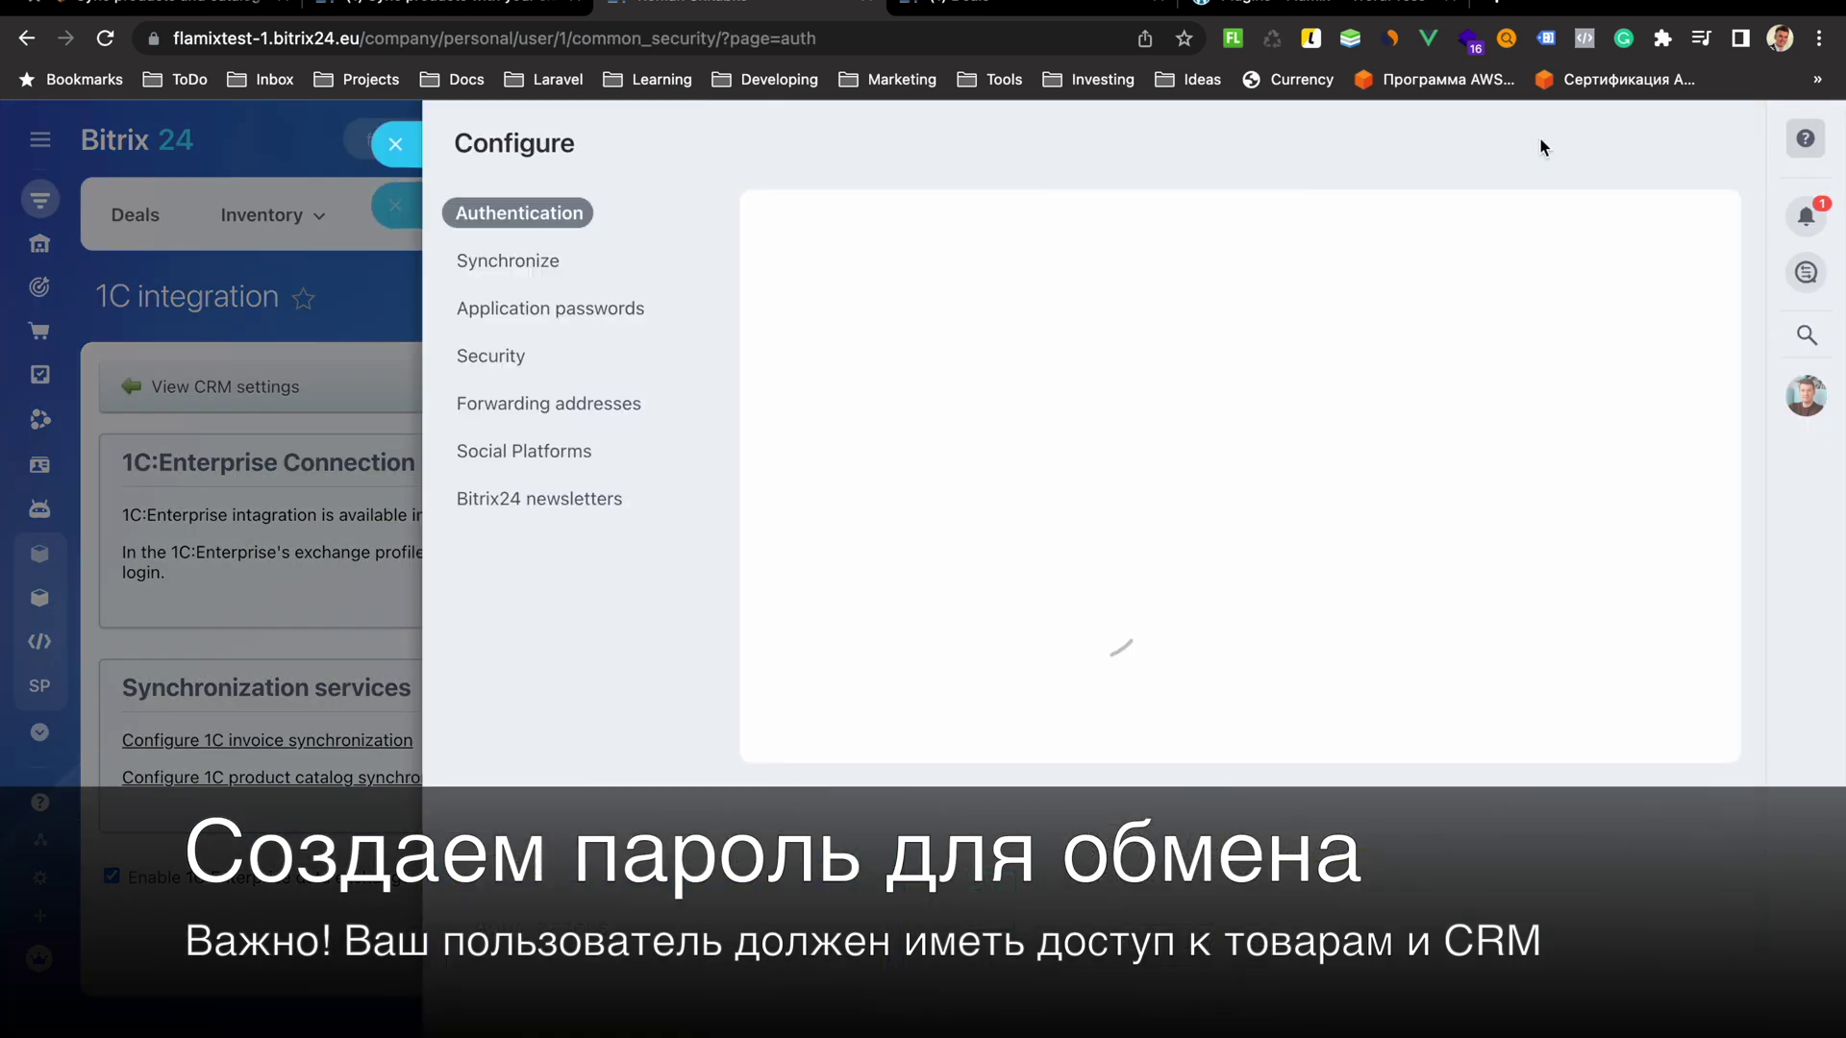
pyautogui.click(617, 312)
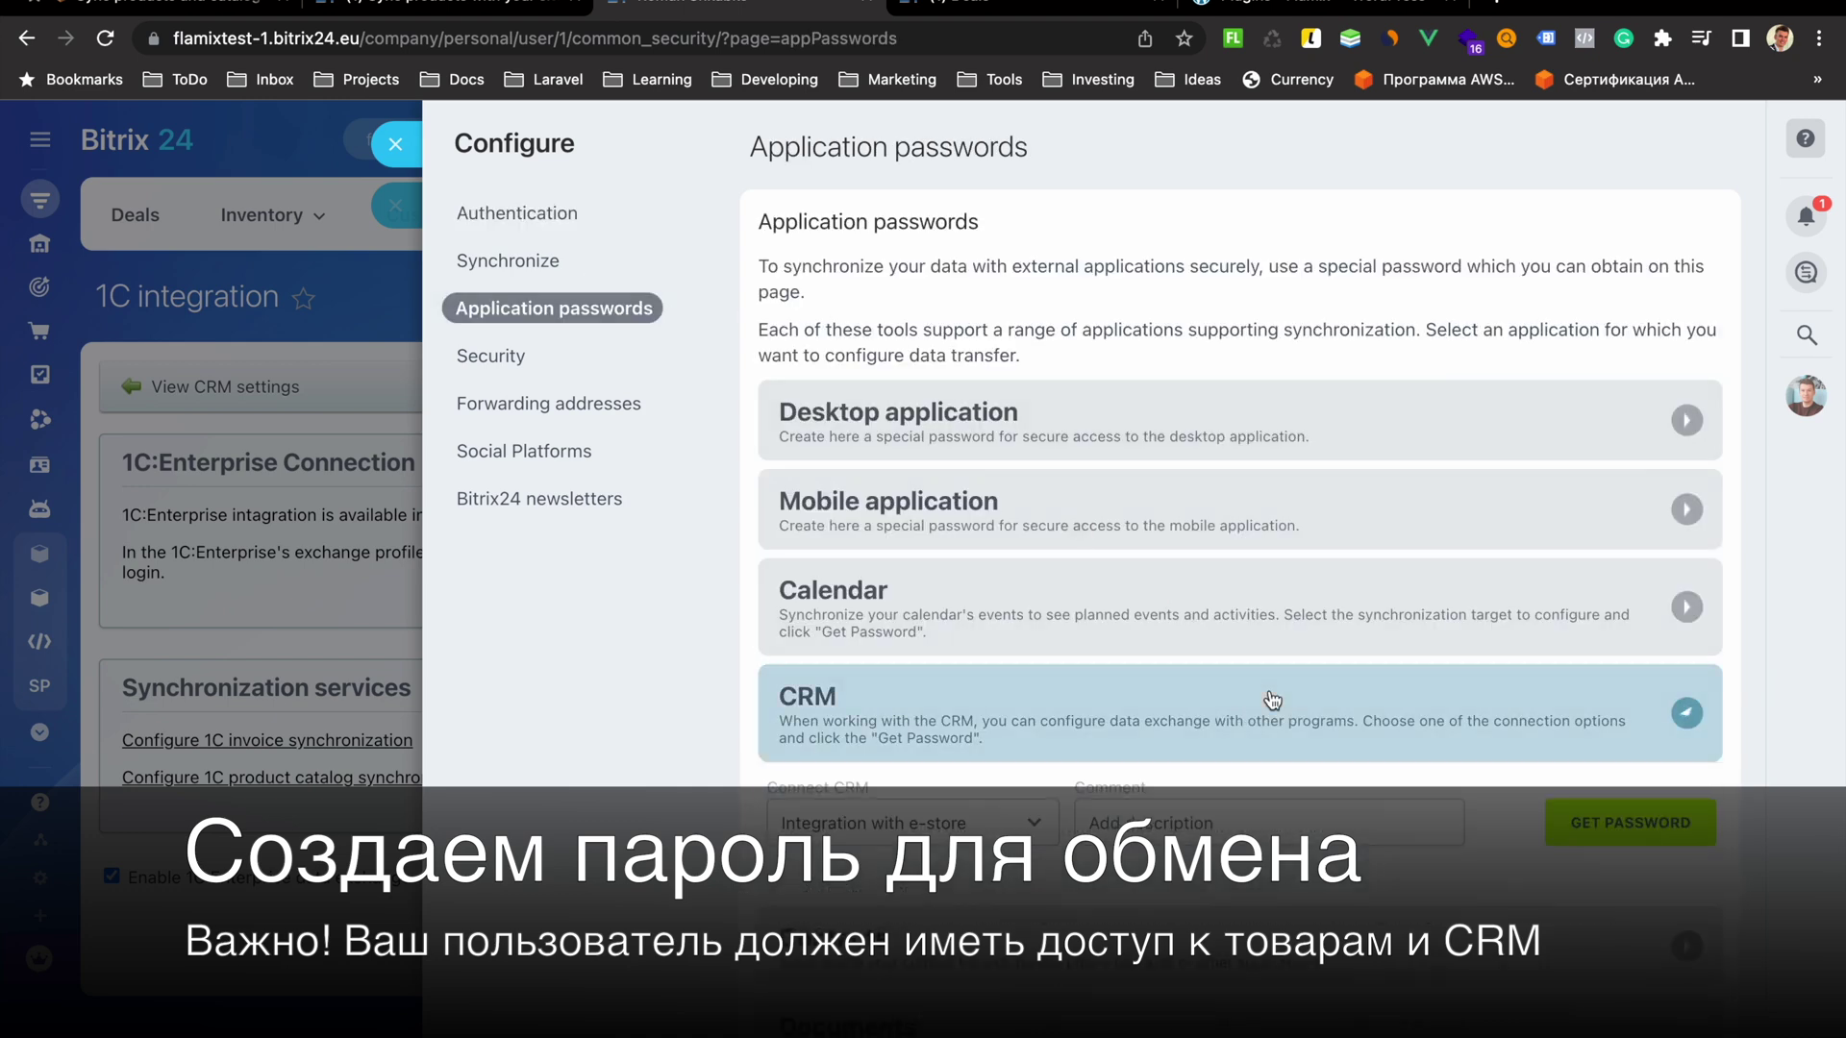
pyautogui.click(1082, 721)
pyautogui.click(1157, 716)
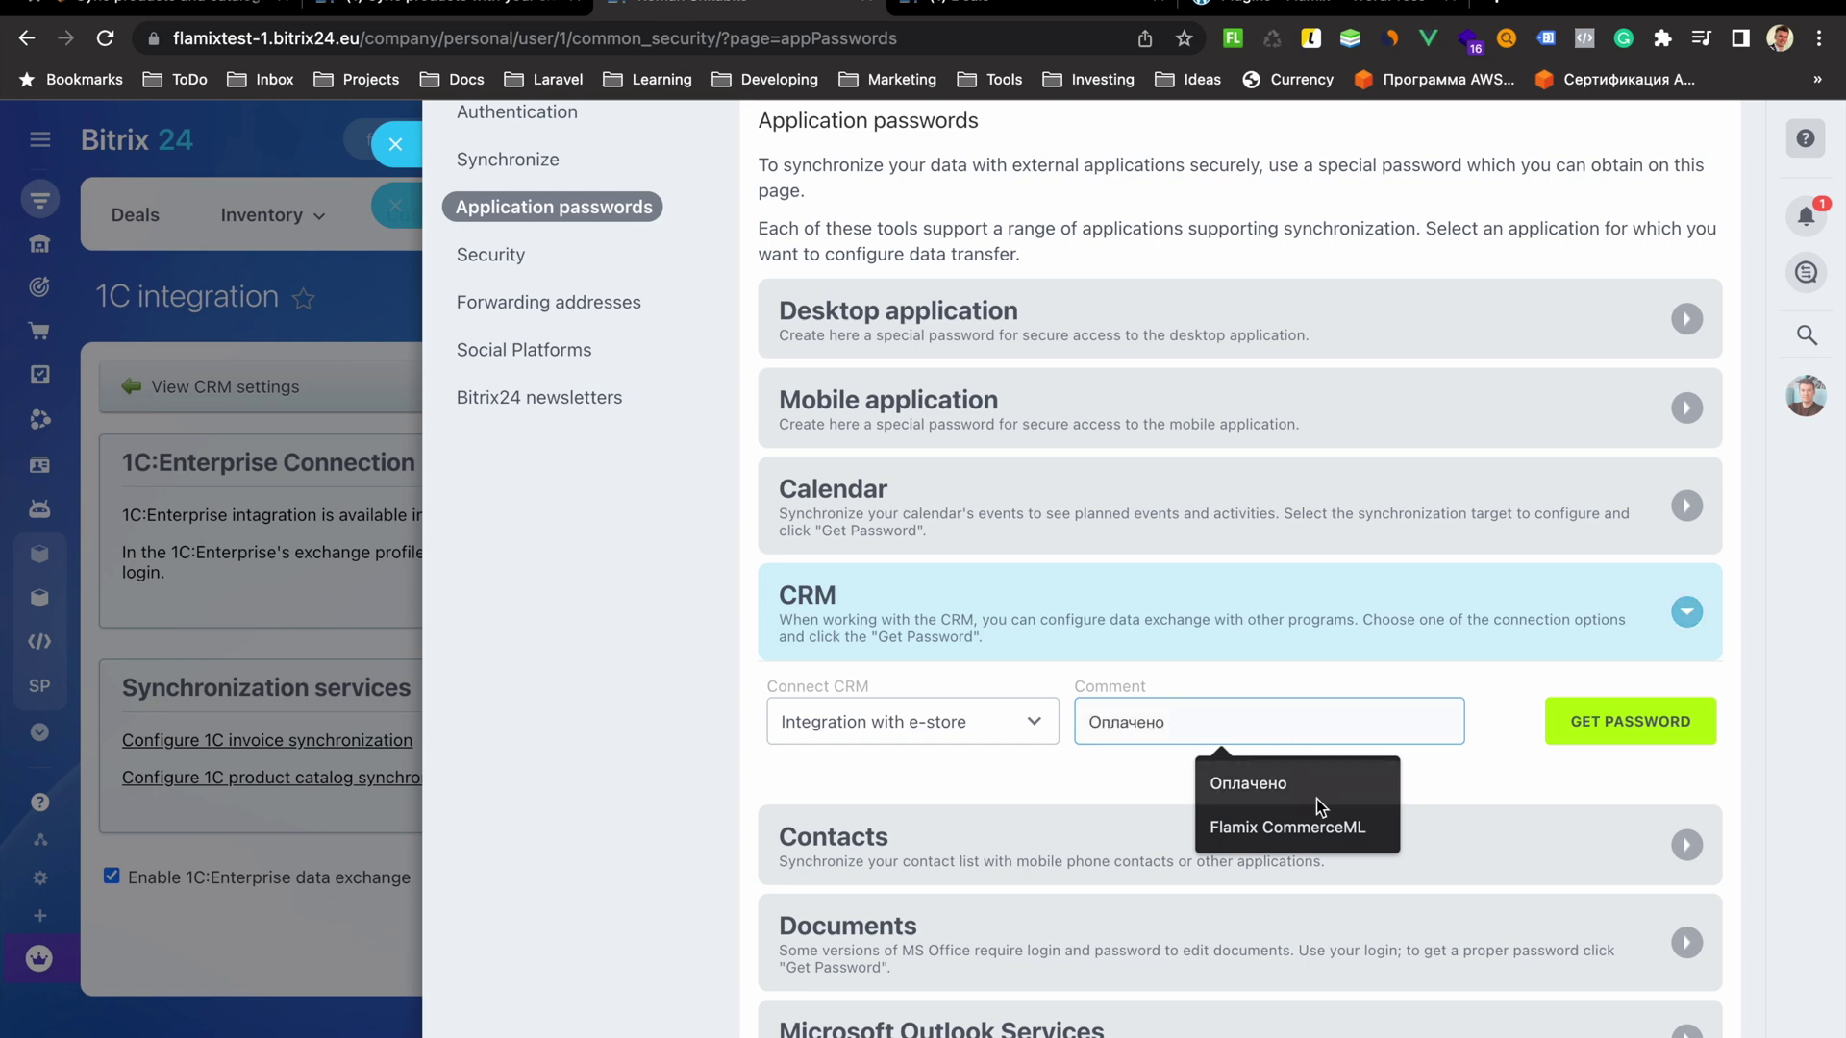
pyautogui.click(1318, 825)
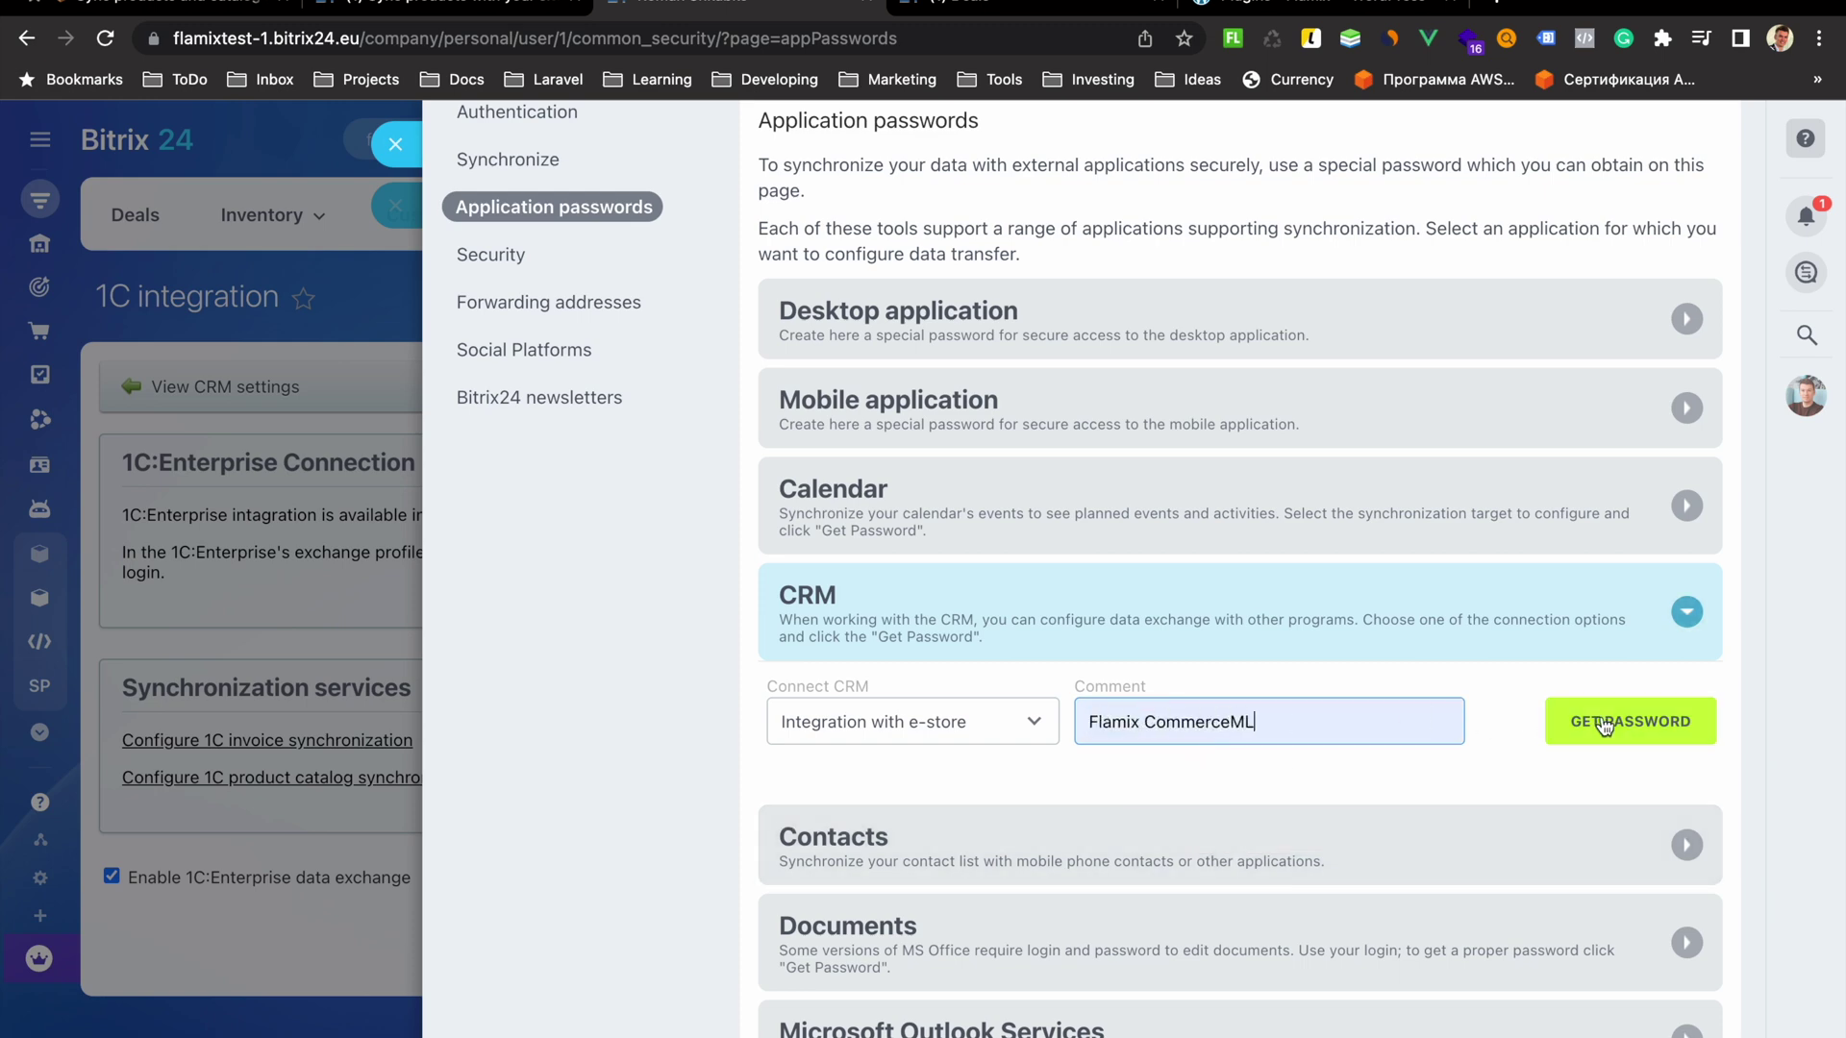
pyautogui.click(1611, 721)
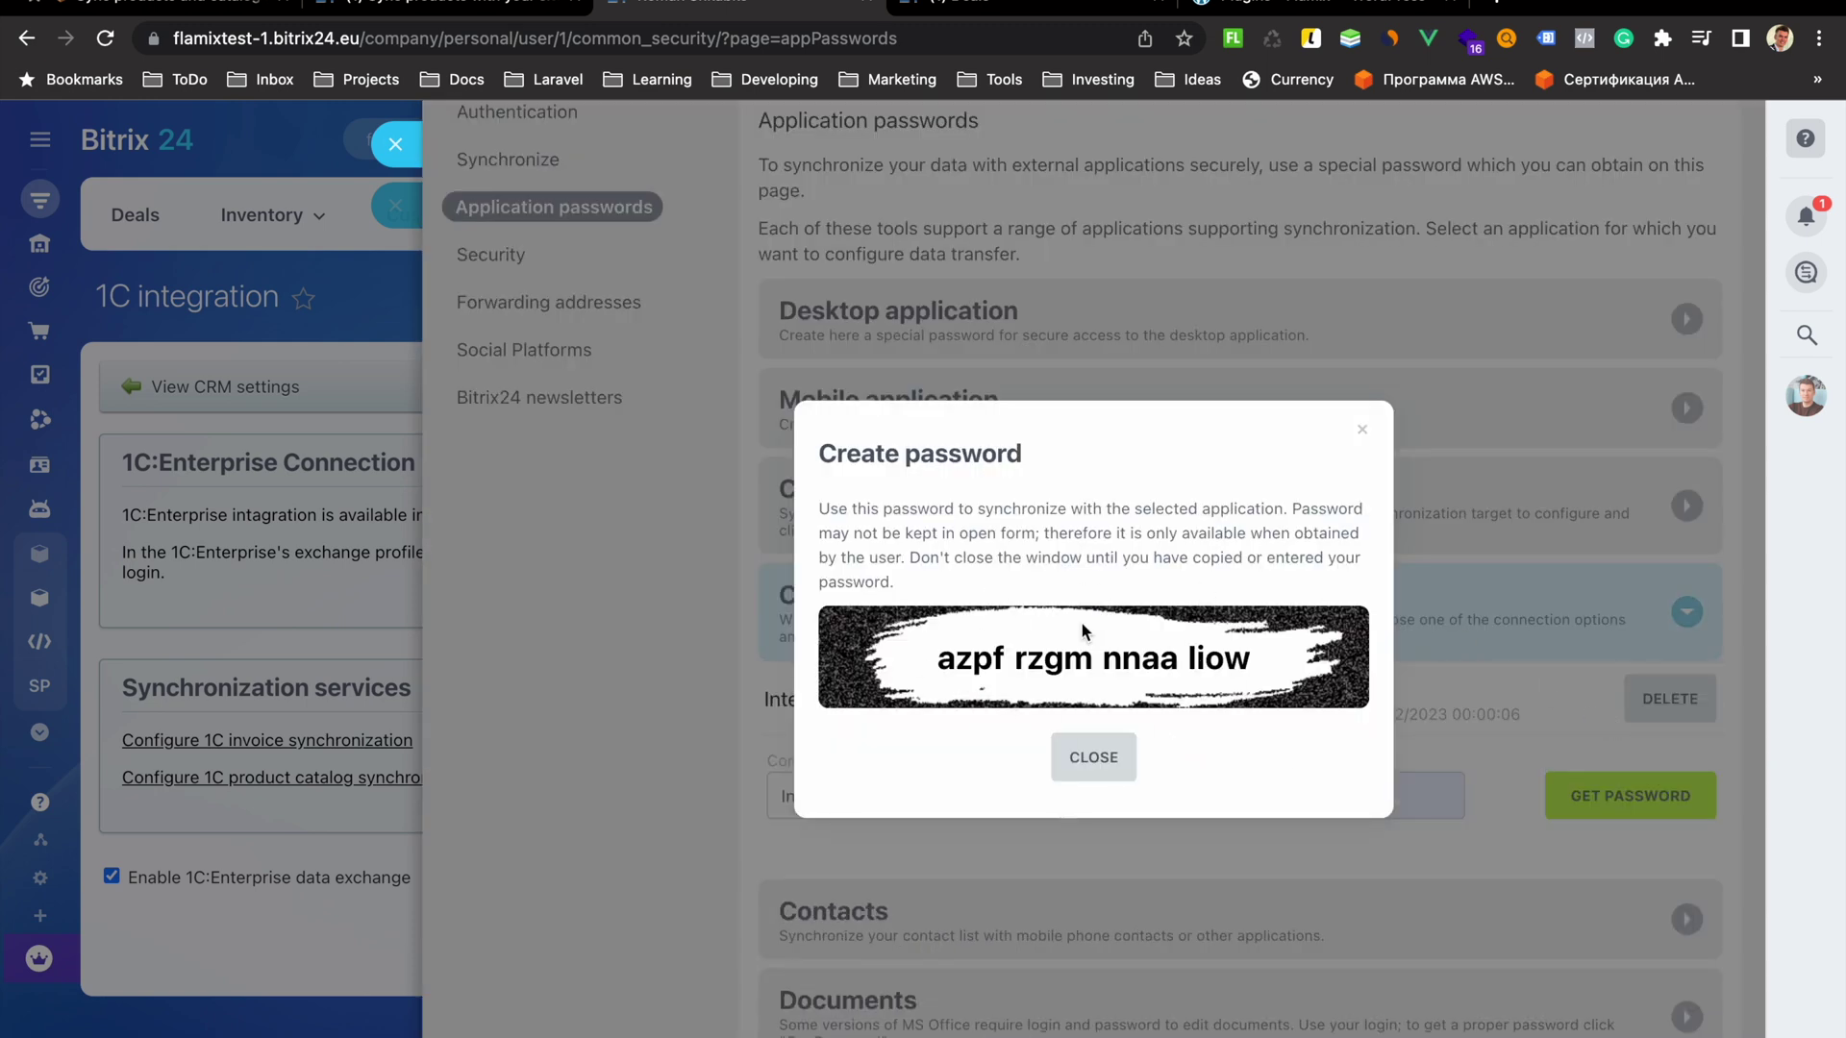
pyautogui.click(943, 5)
# Create a product catalog item named 'My user can create products'
pyautogui.moveTo(461, 250)
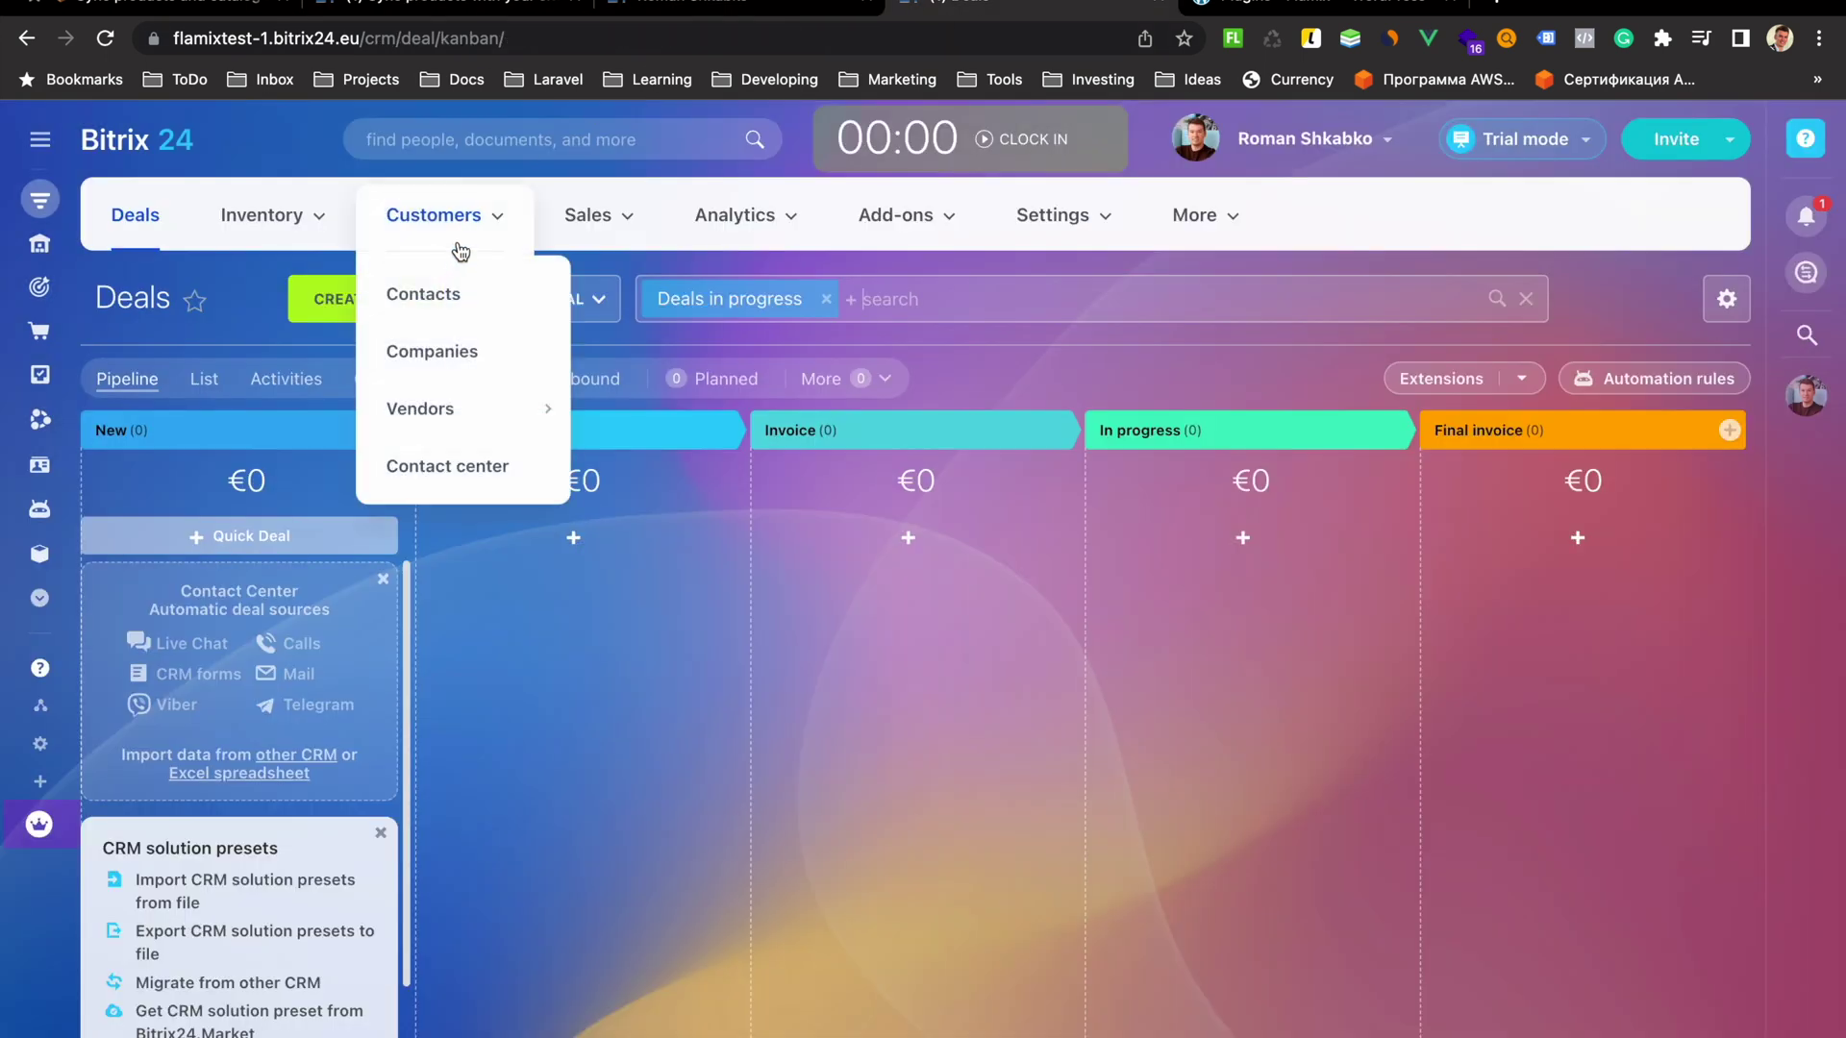
pyautogui.moveTo(297, 219)
pyautogui.click(302, 293)
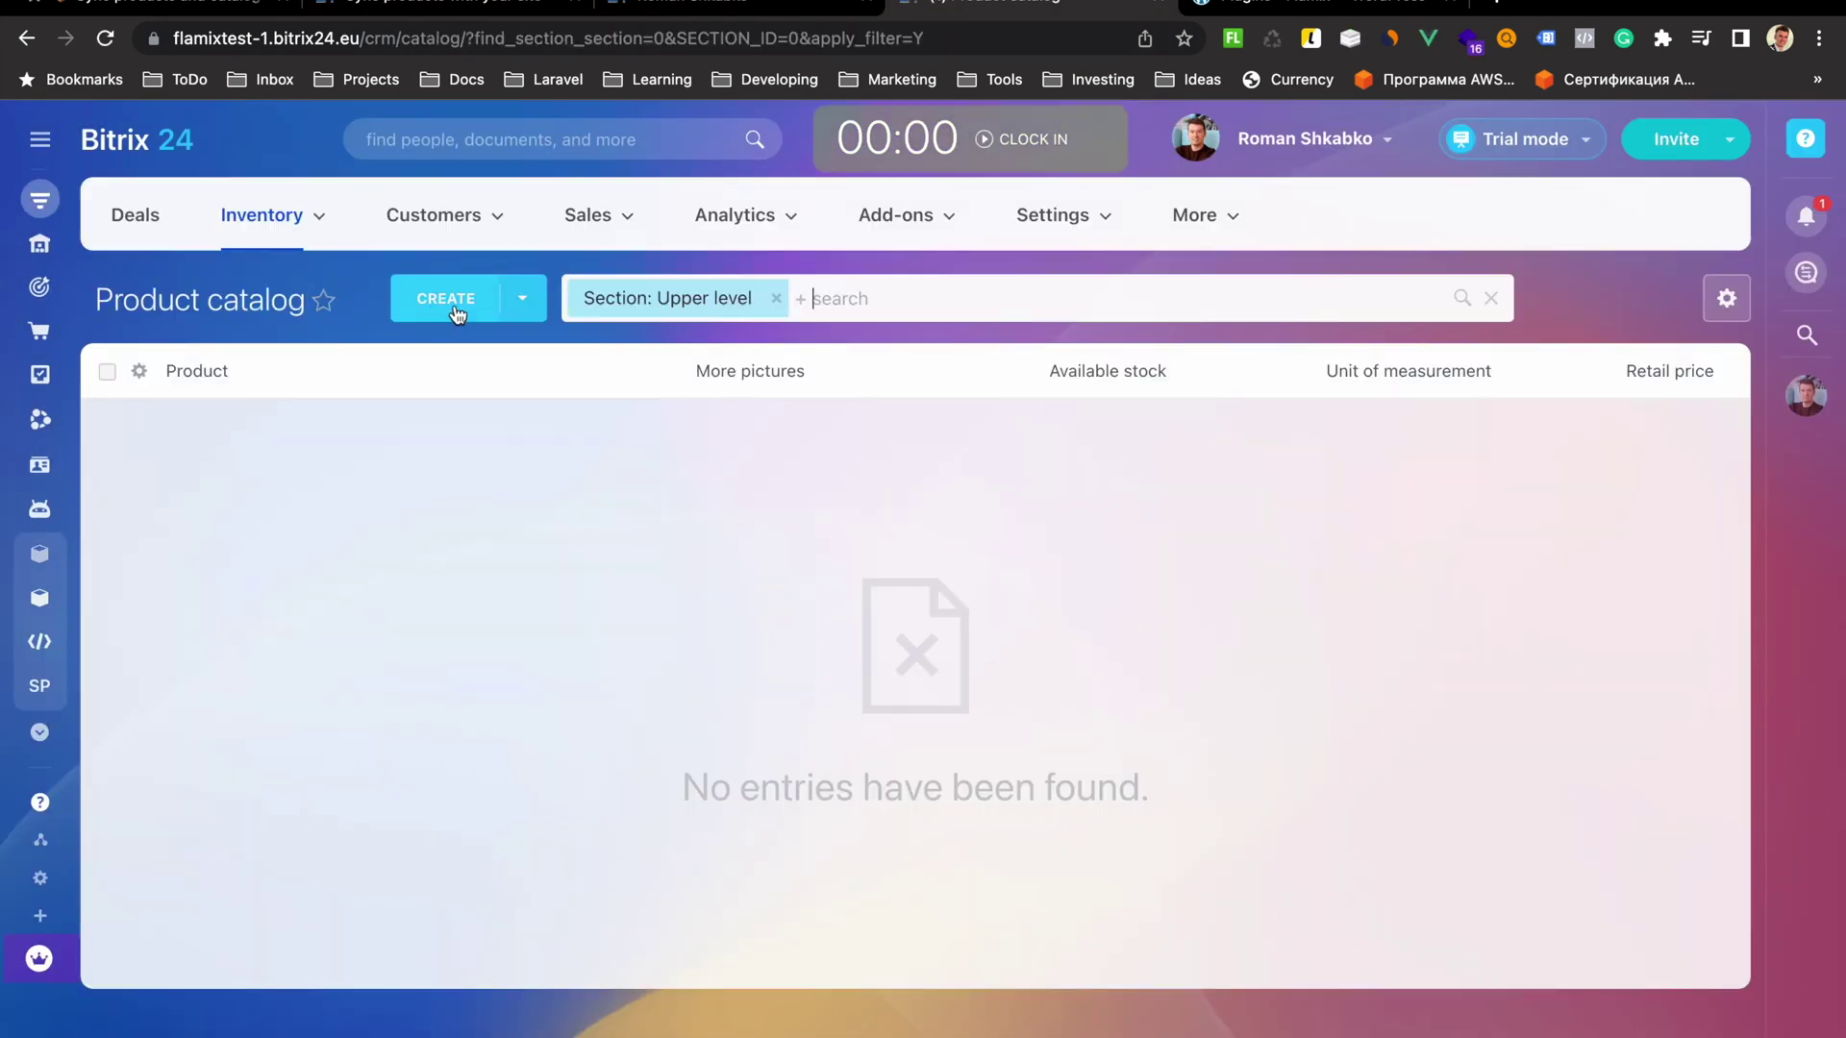
pyautogui.click(463, 302)
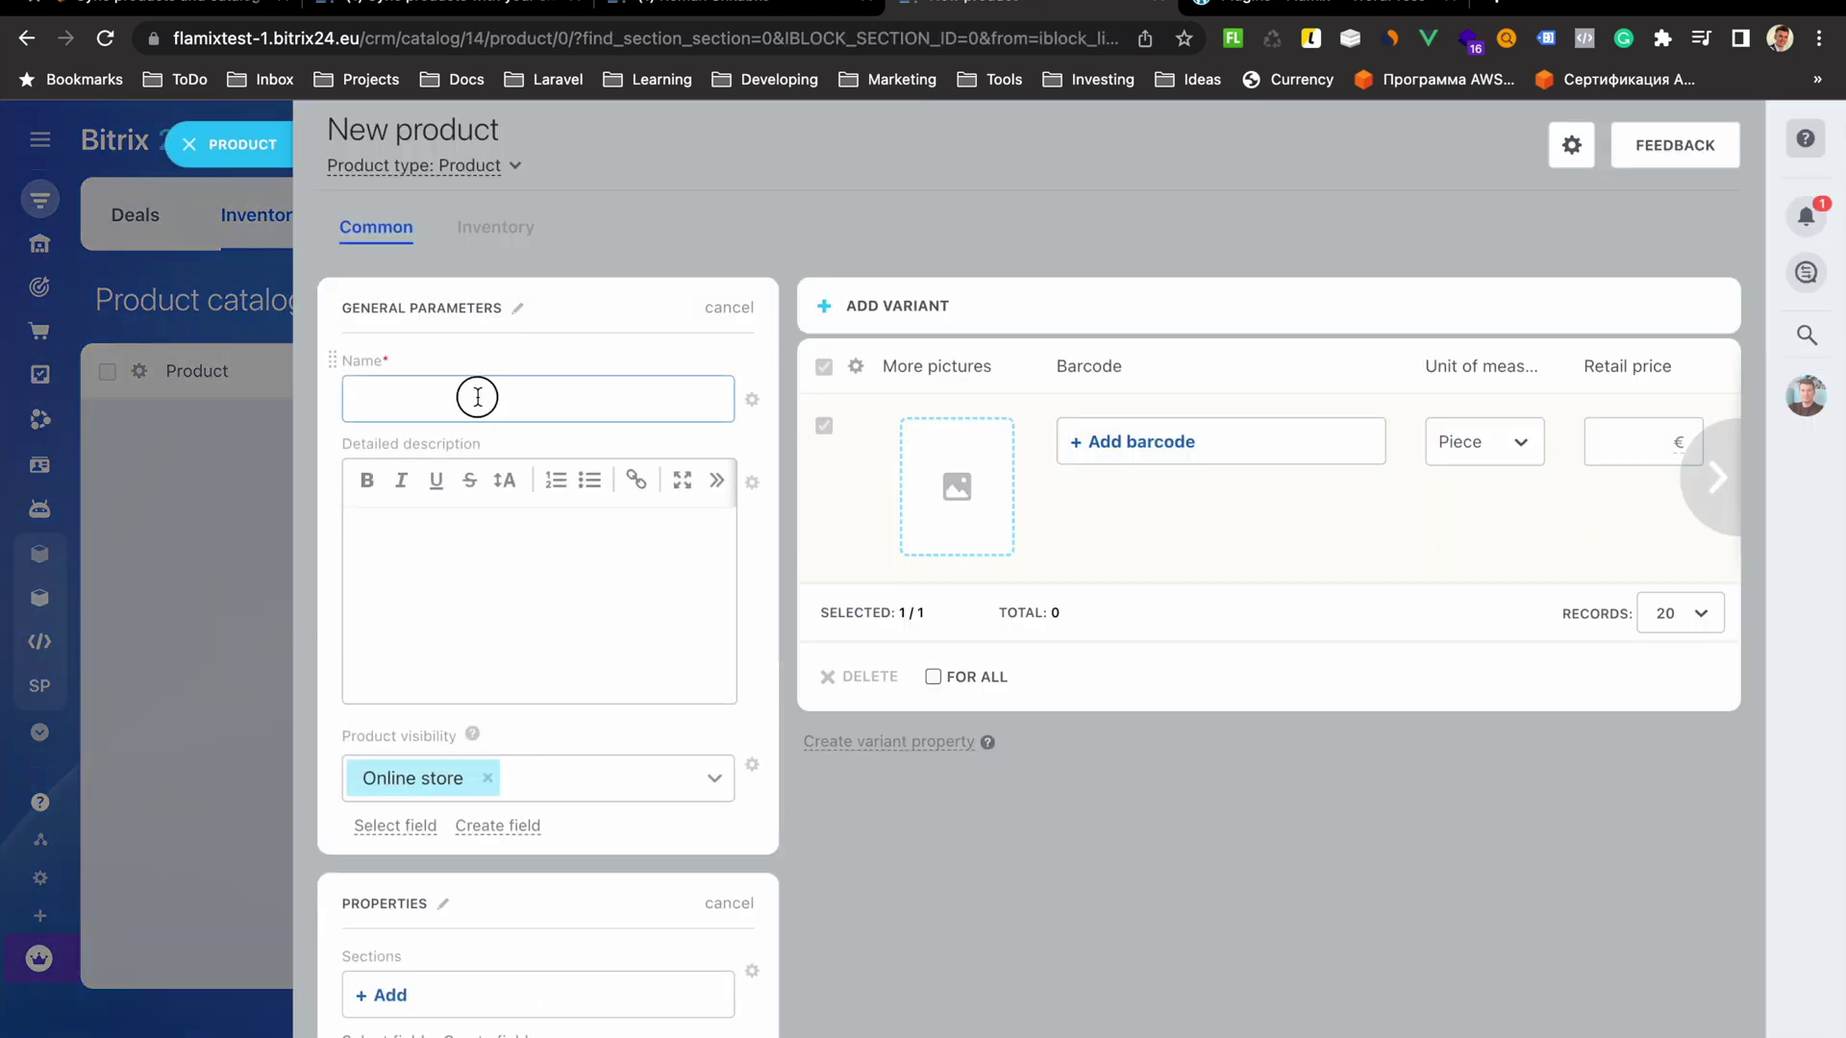
pyautogui.click(478, 397)
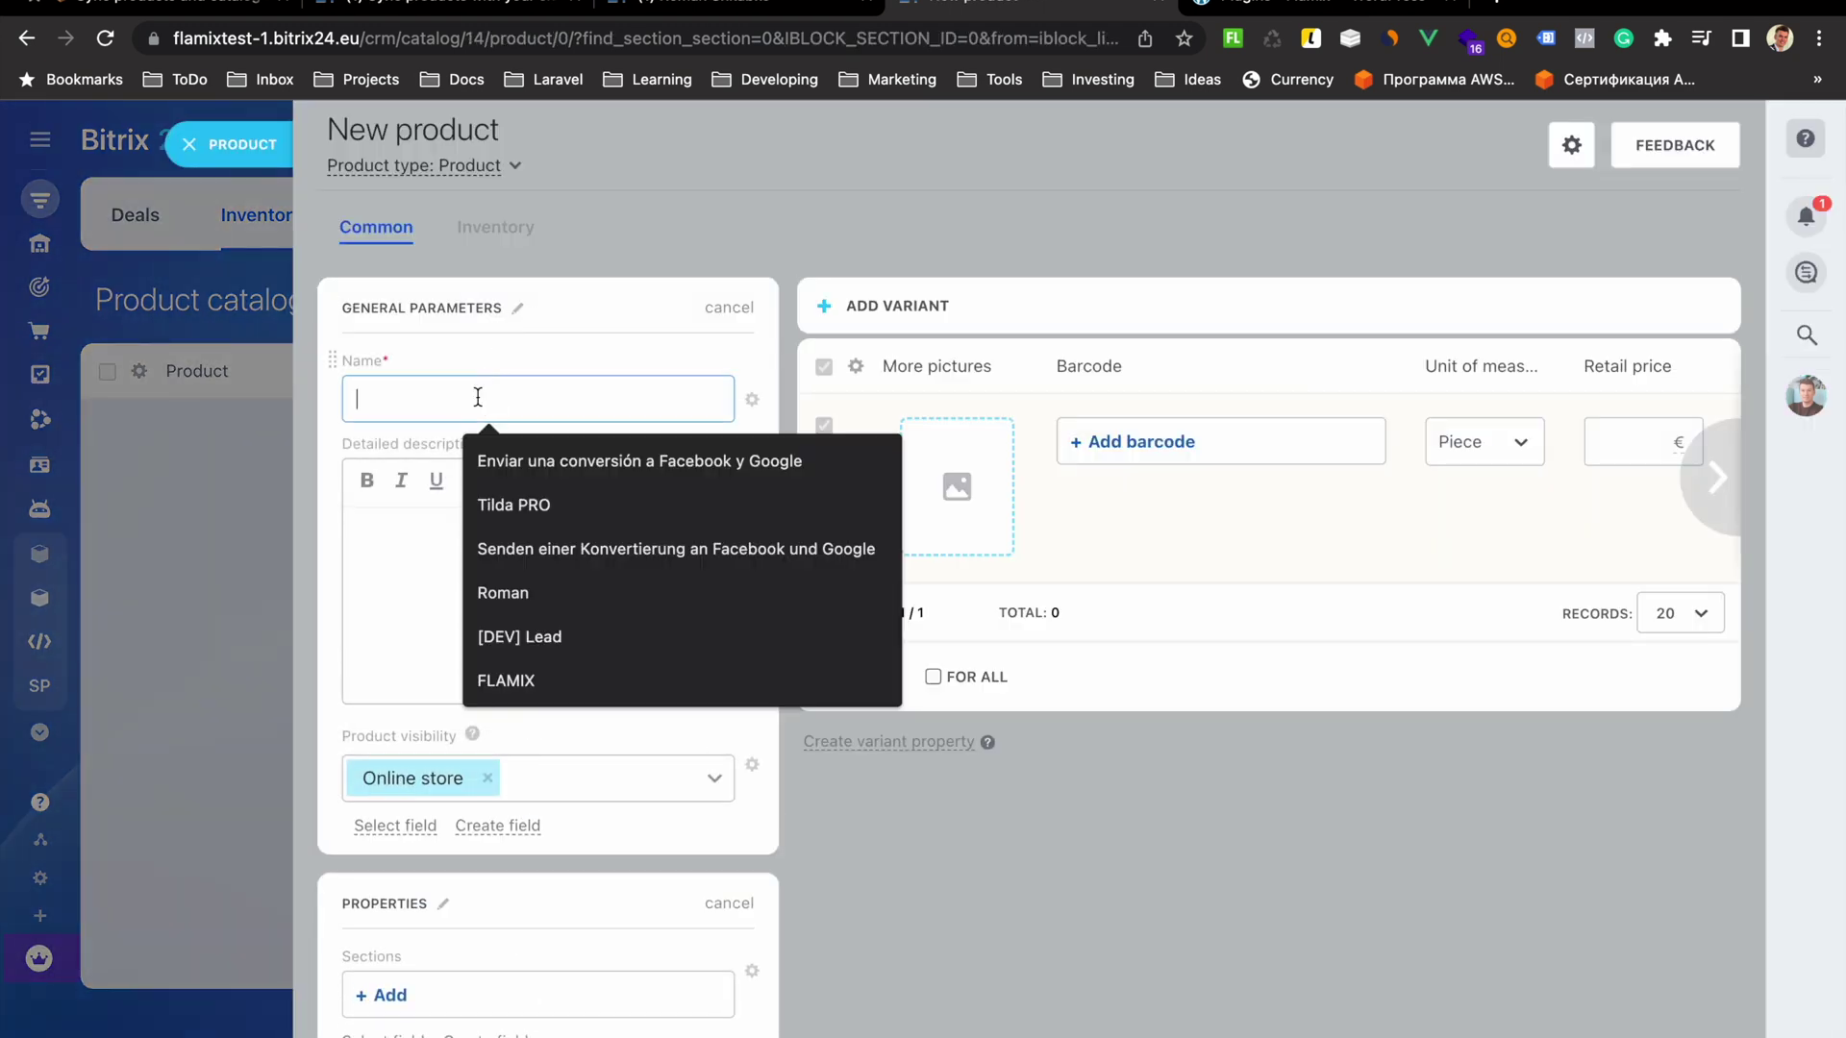
pyautogui.write('M')
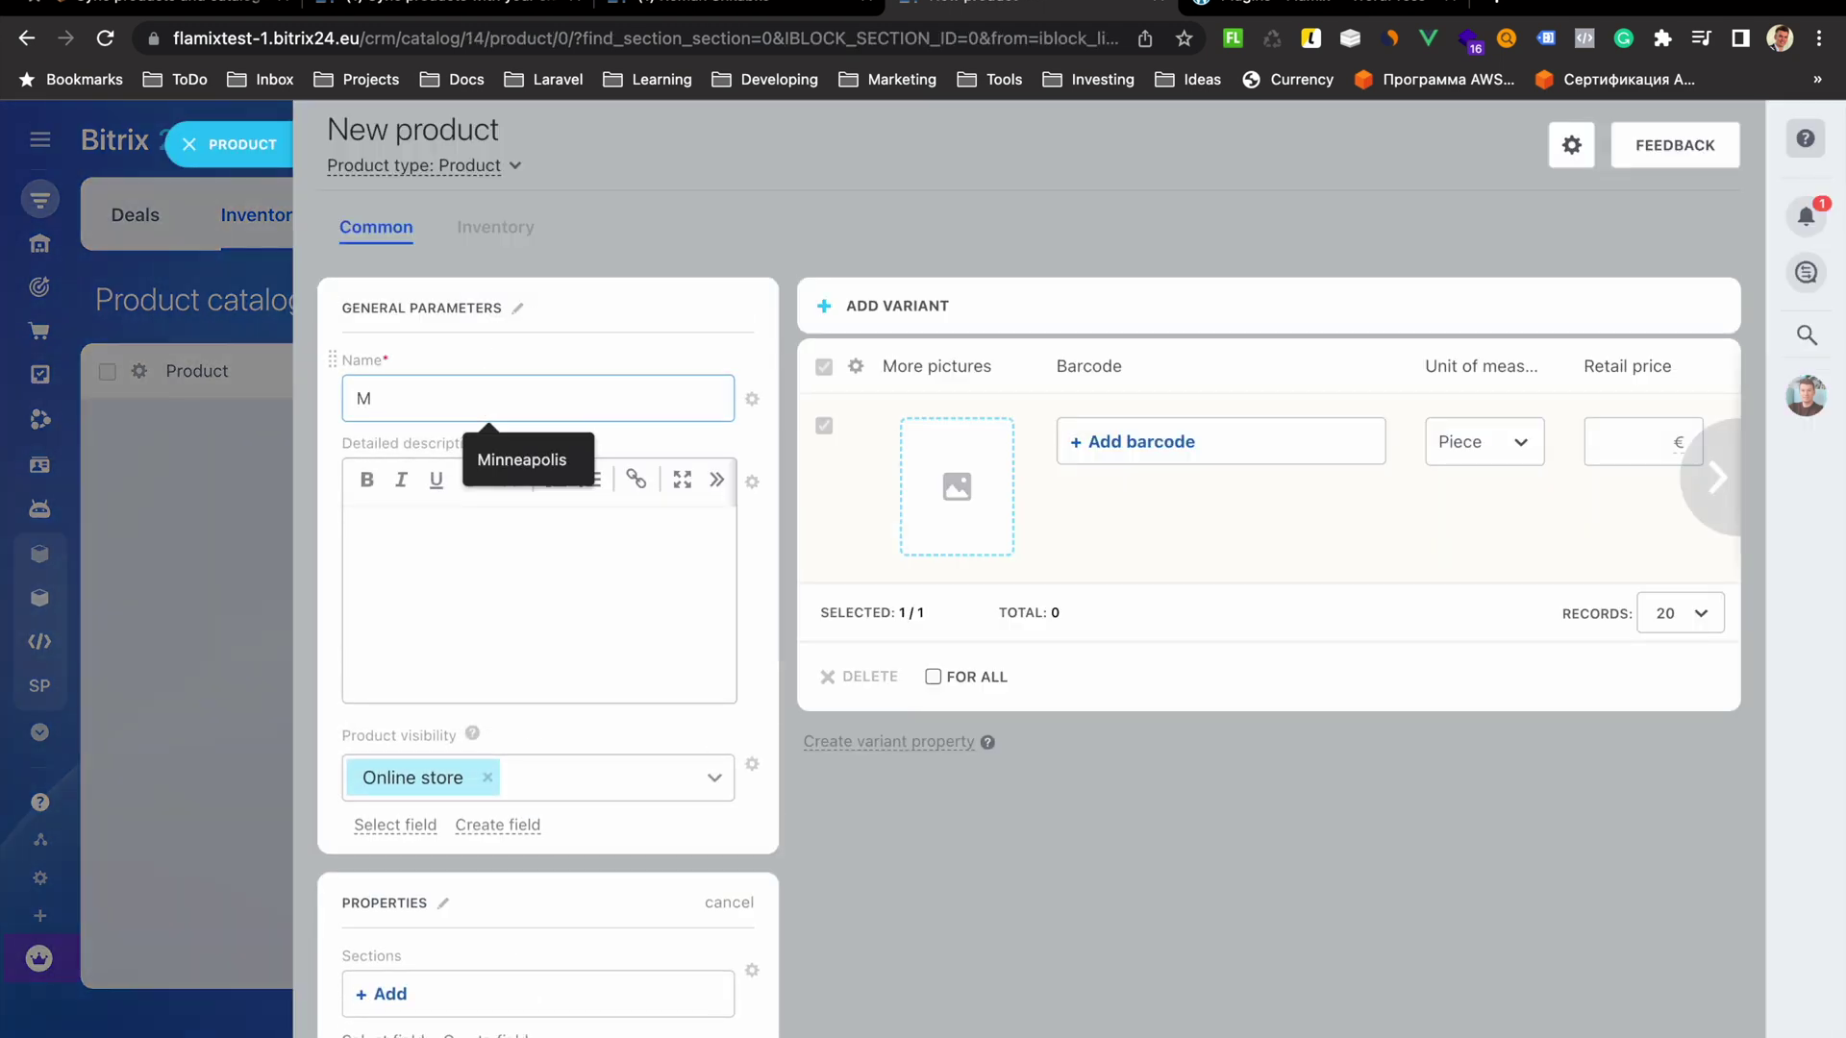
pyautogui.write('y user can create products')
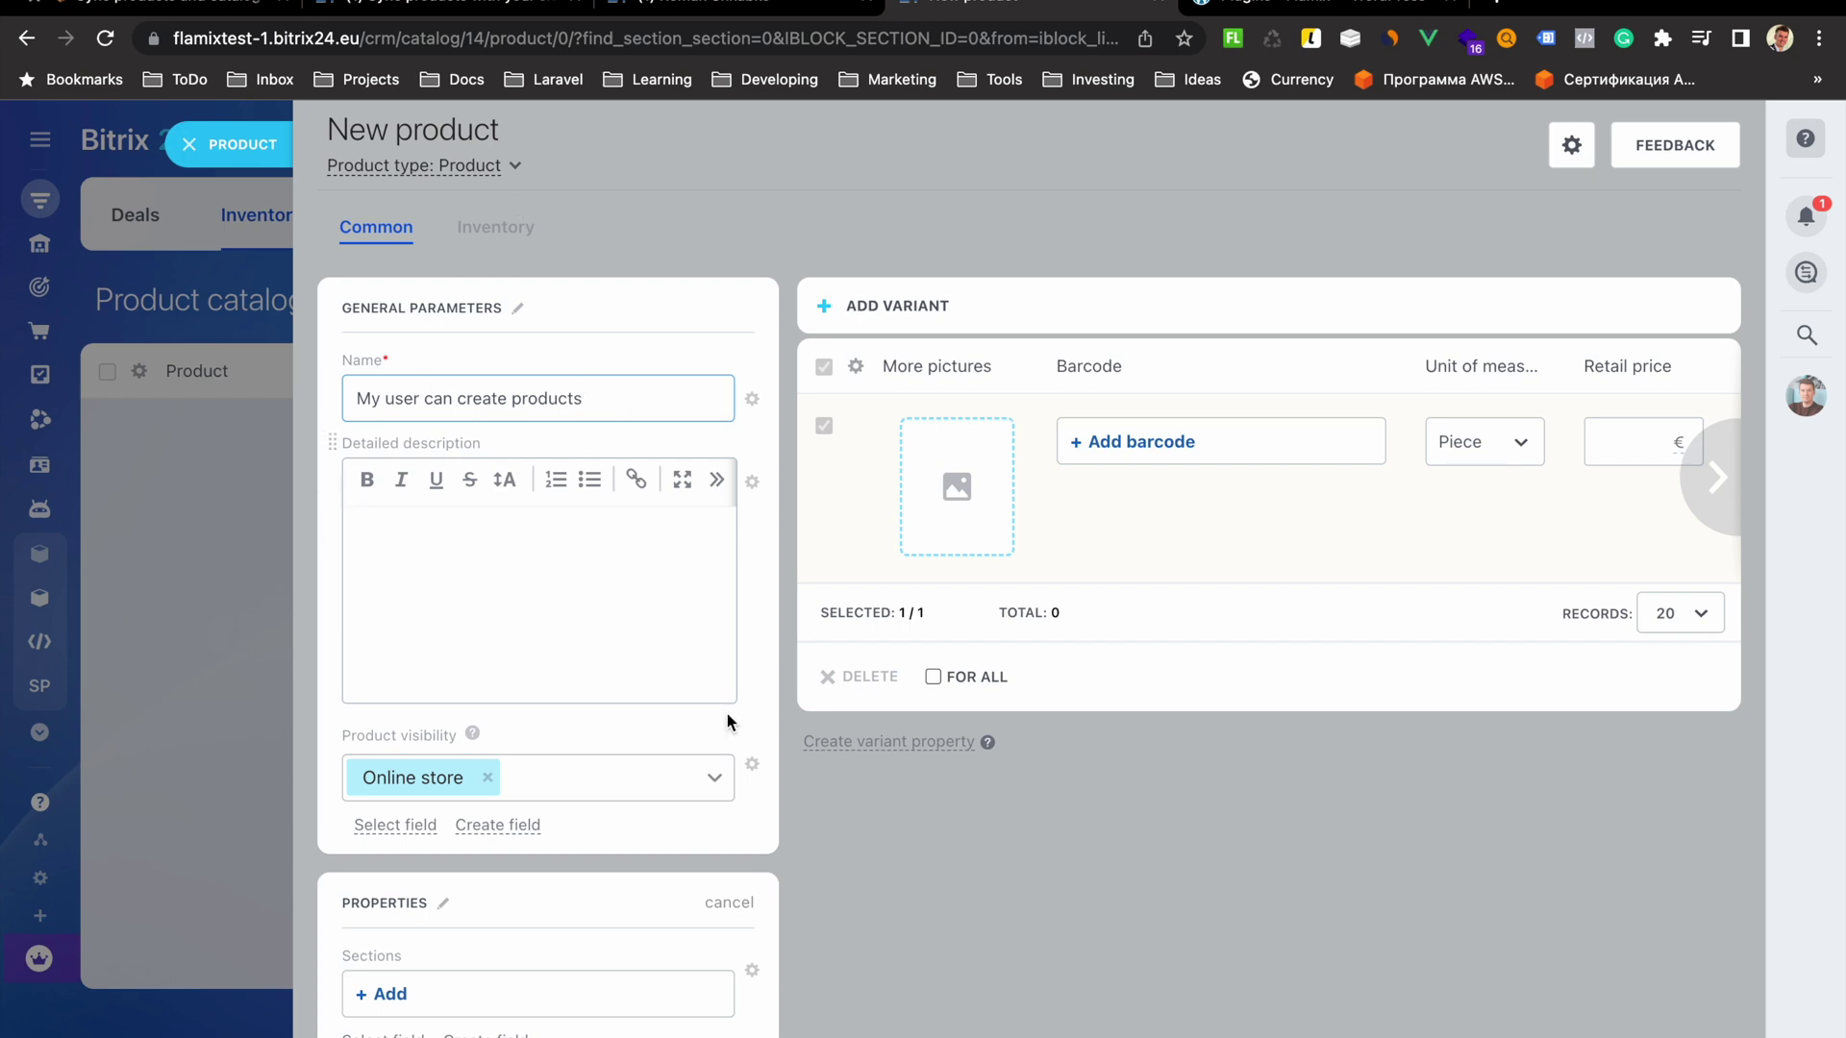
pyautogui.press('Return')
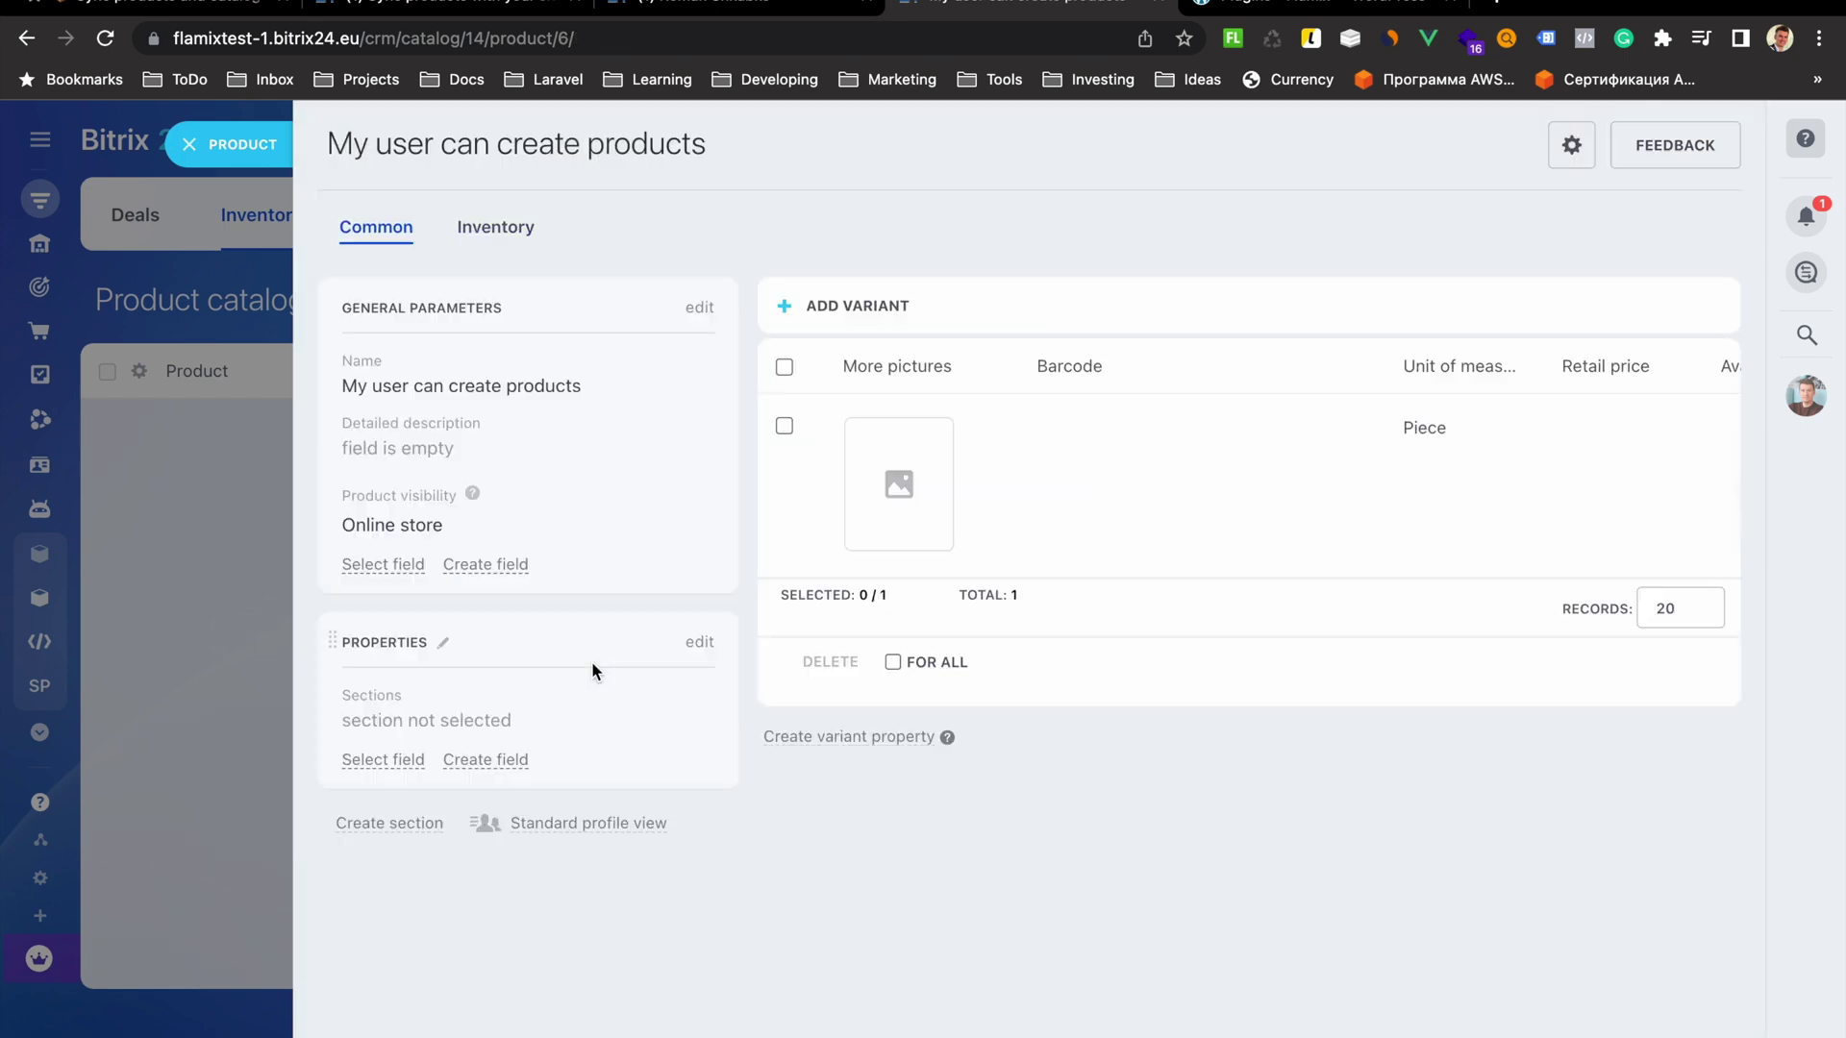
# Delete the test product from the catalog
pyautogui.click(185, 524)
pyautogui.click(139, 427)
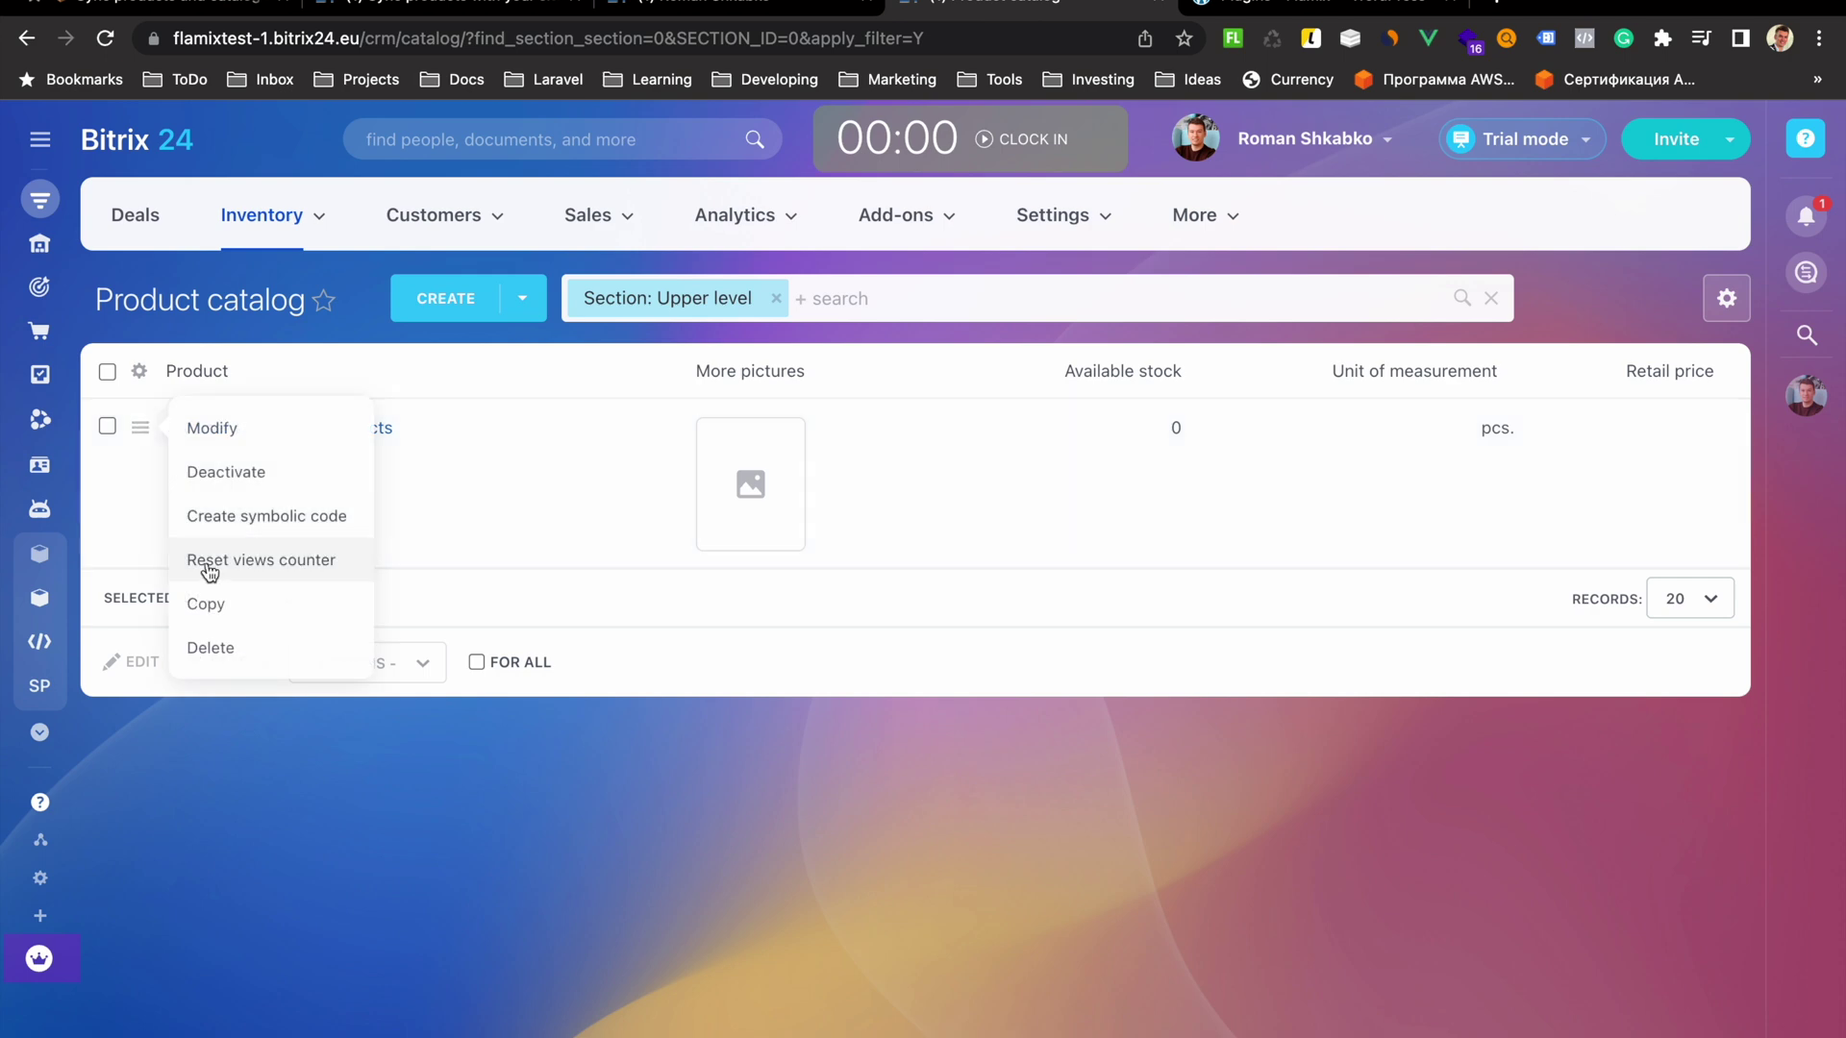
pyautogui.click(240, 649)
pyautogui.click(1123, 204)
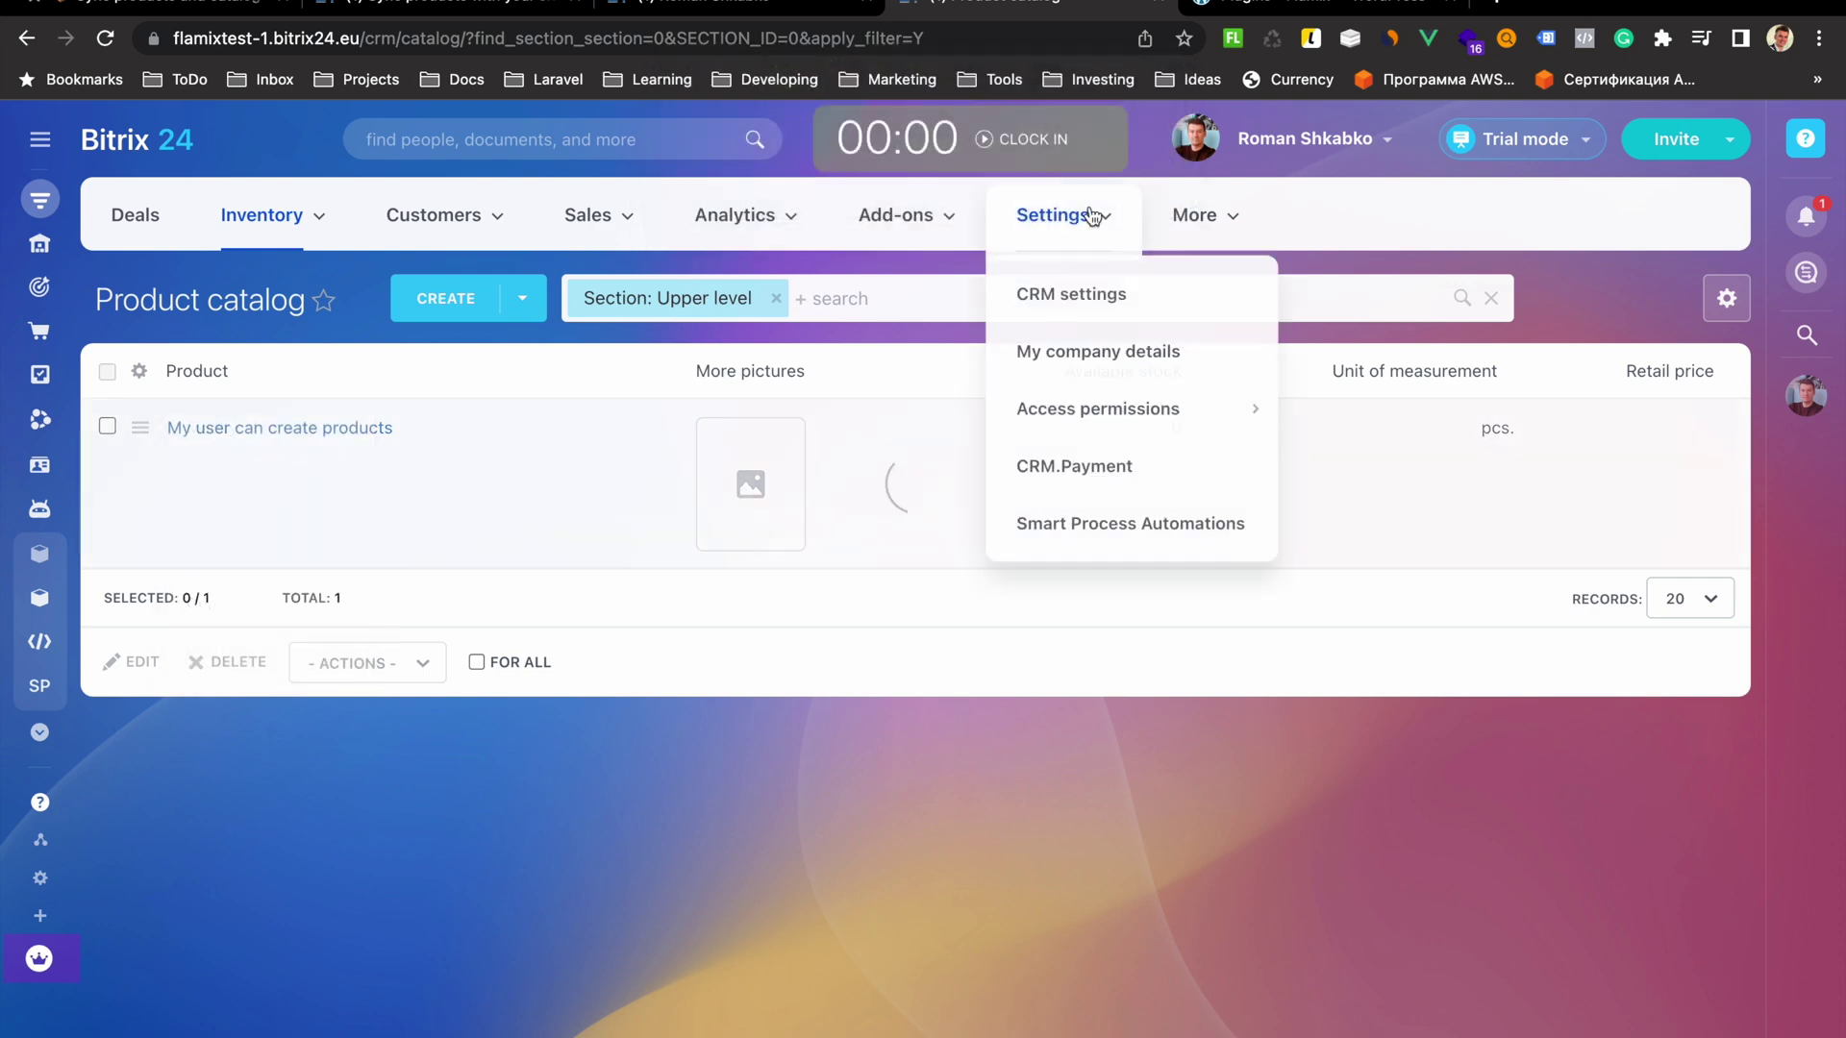
pyautogui.click(471, 5)
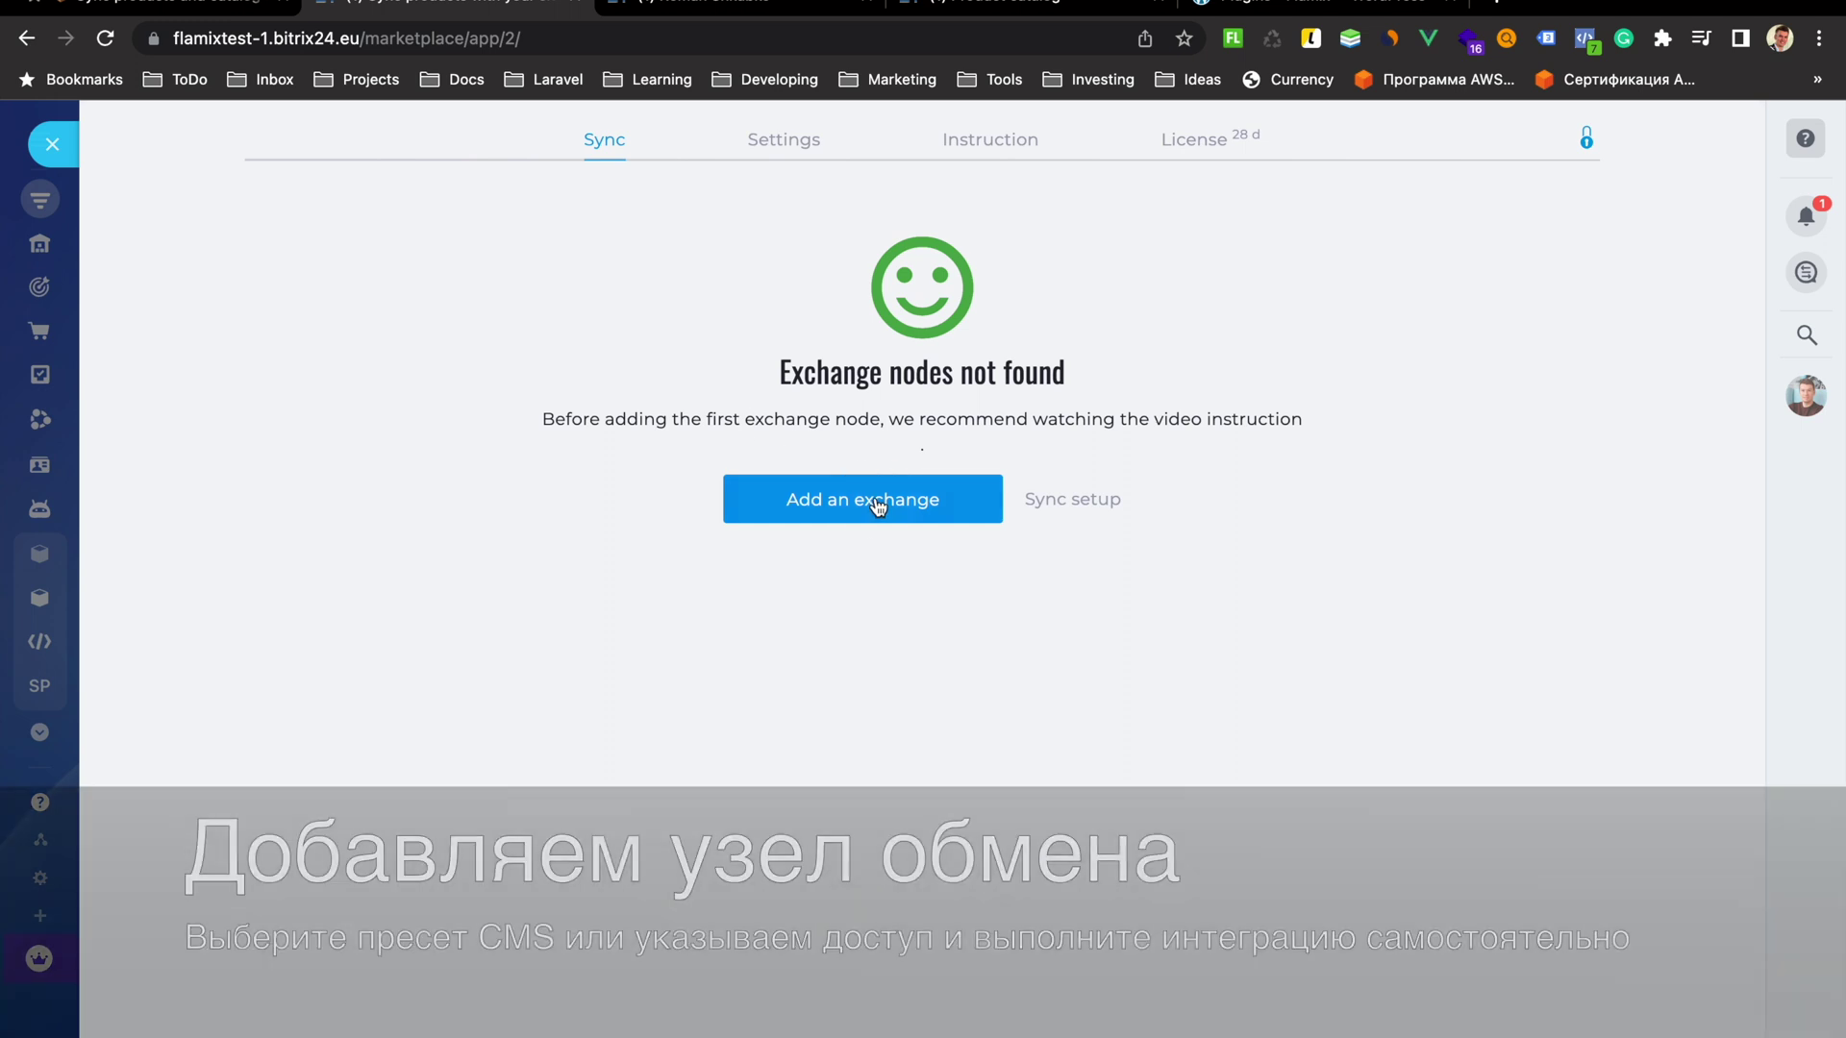
# Add a new exchange using the WooCommerce preset
pyautogui.click(873, 504)
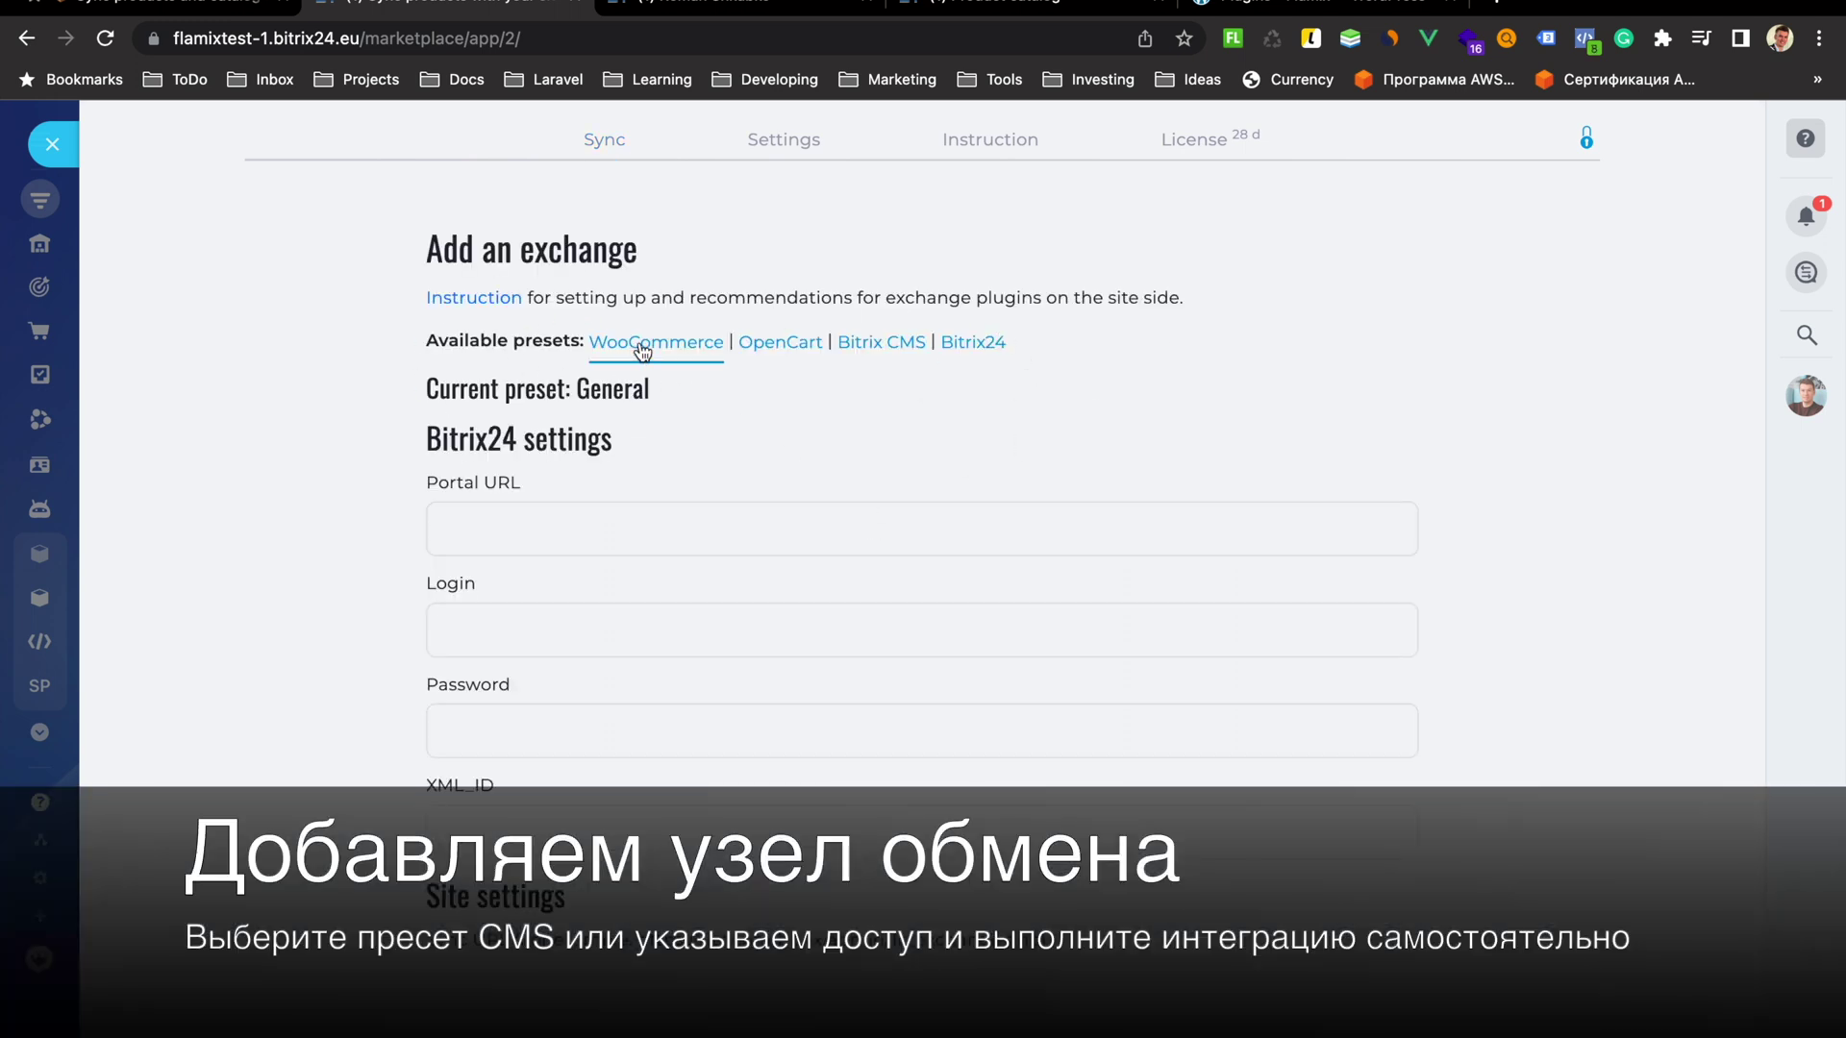
pyautogui.scroll(-3, 640, 348)
pyautogui.scroll(3, 640, 347)
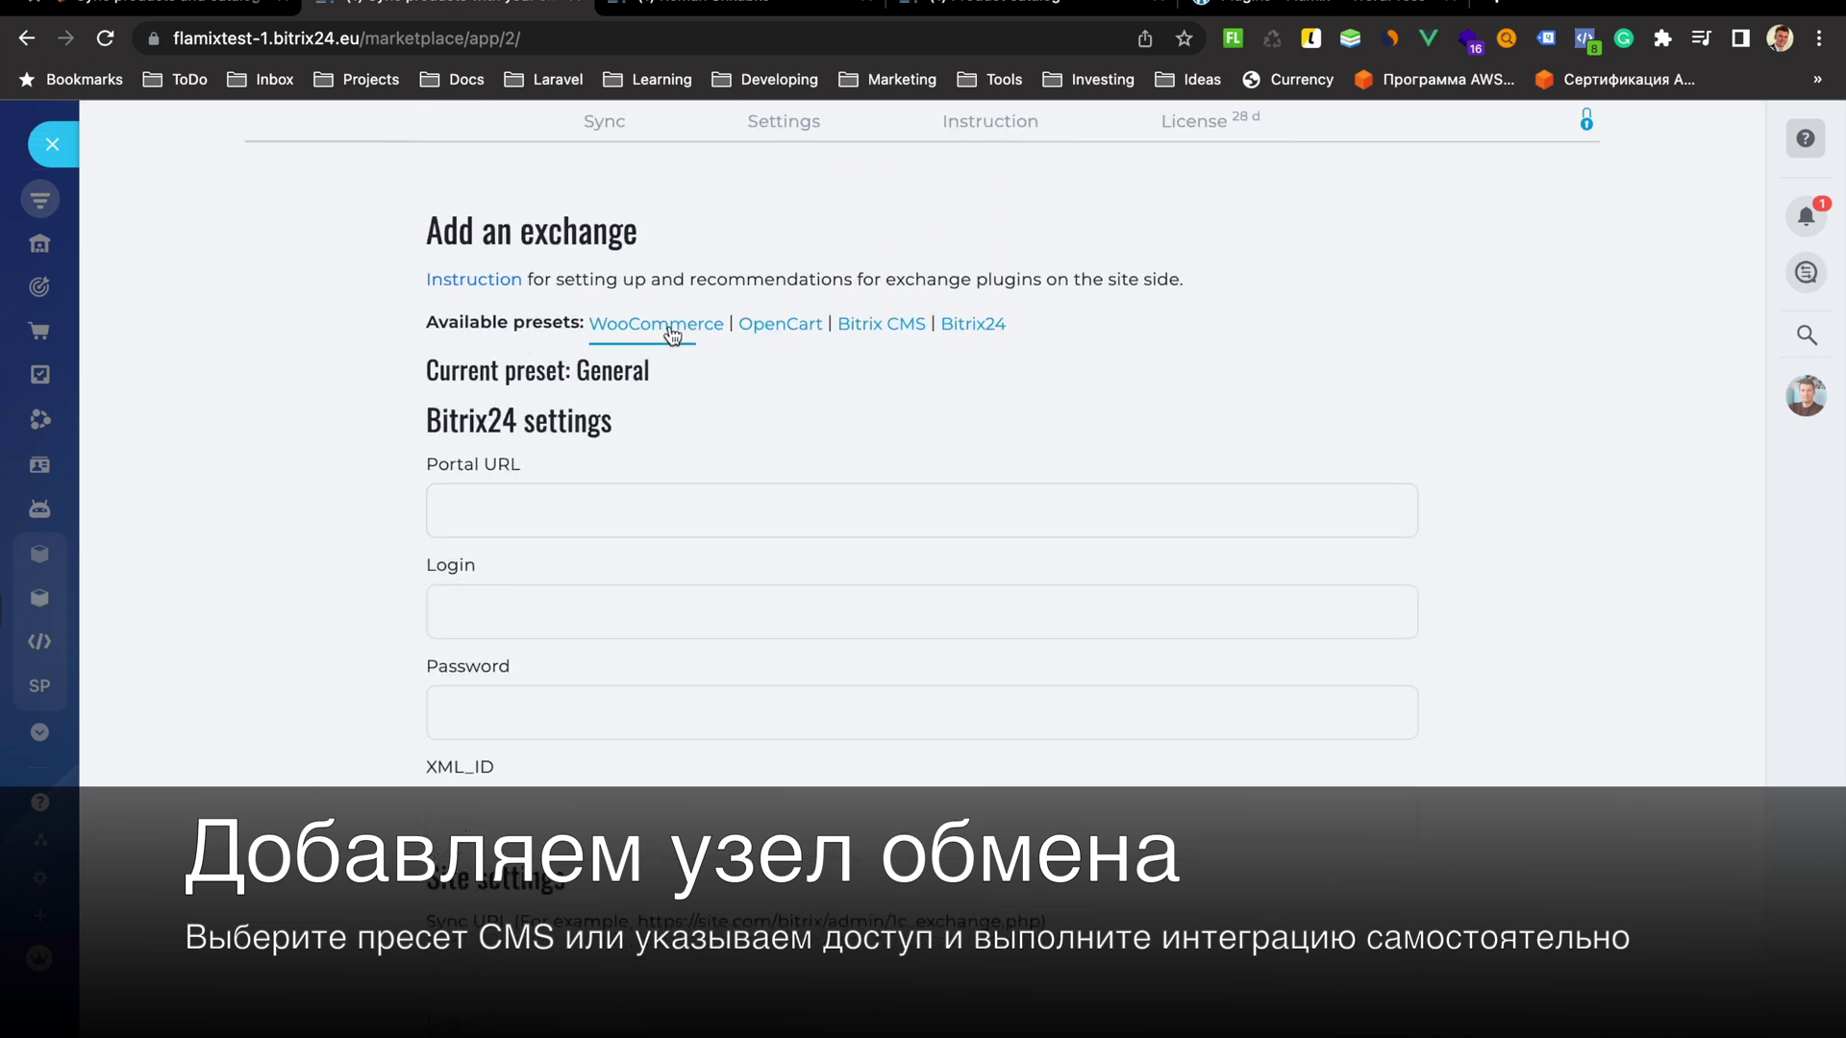
pyautogui.click(668, 327)
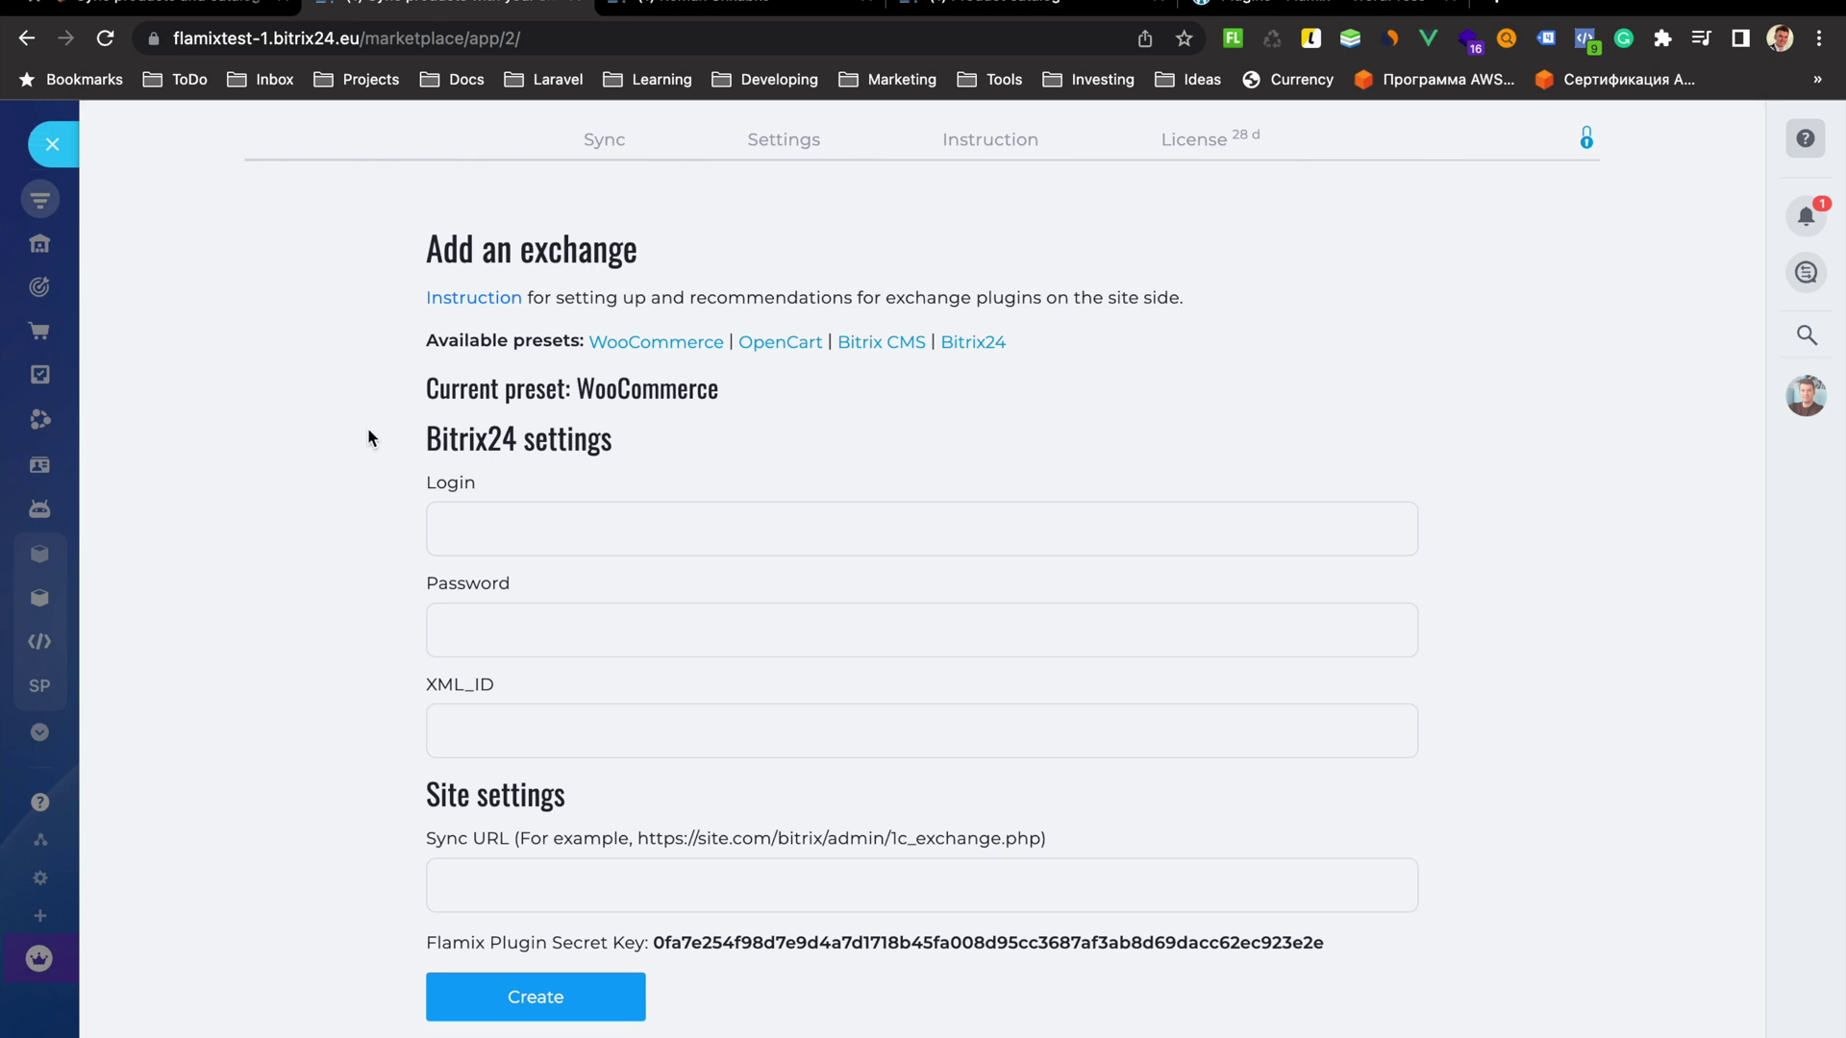
# Paste FUTURE-1C-CATALOG into the exchange's XML_ID field
pyautogui.click(441, 725)
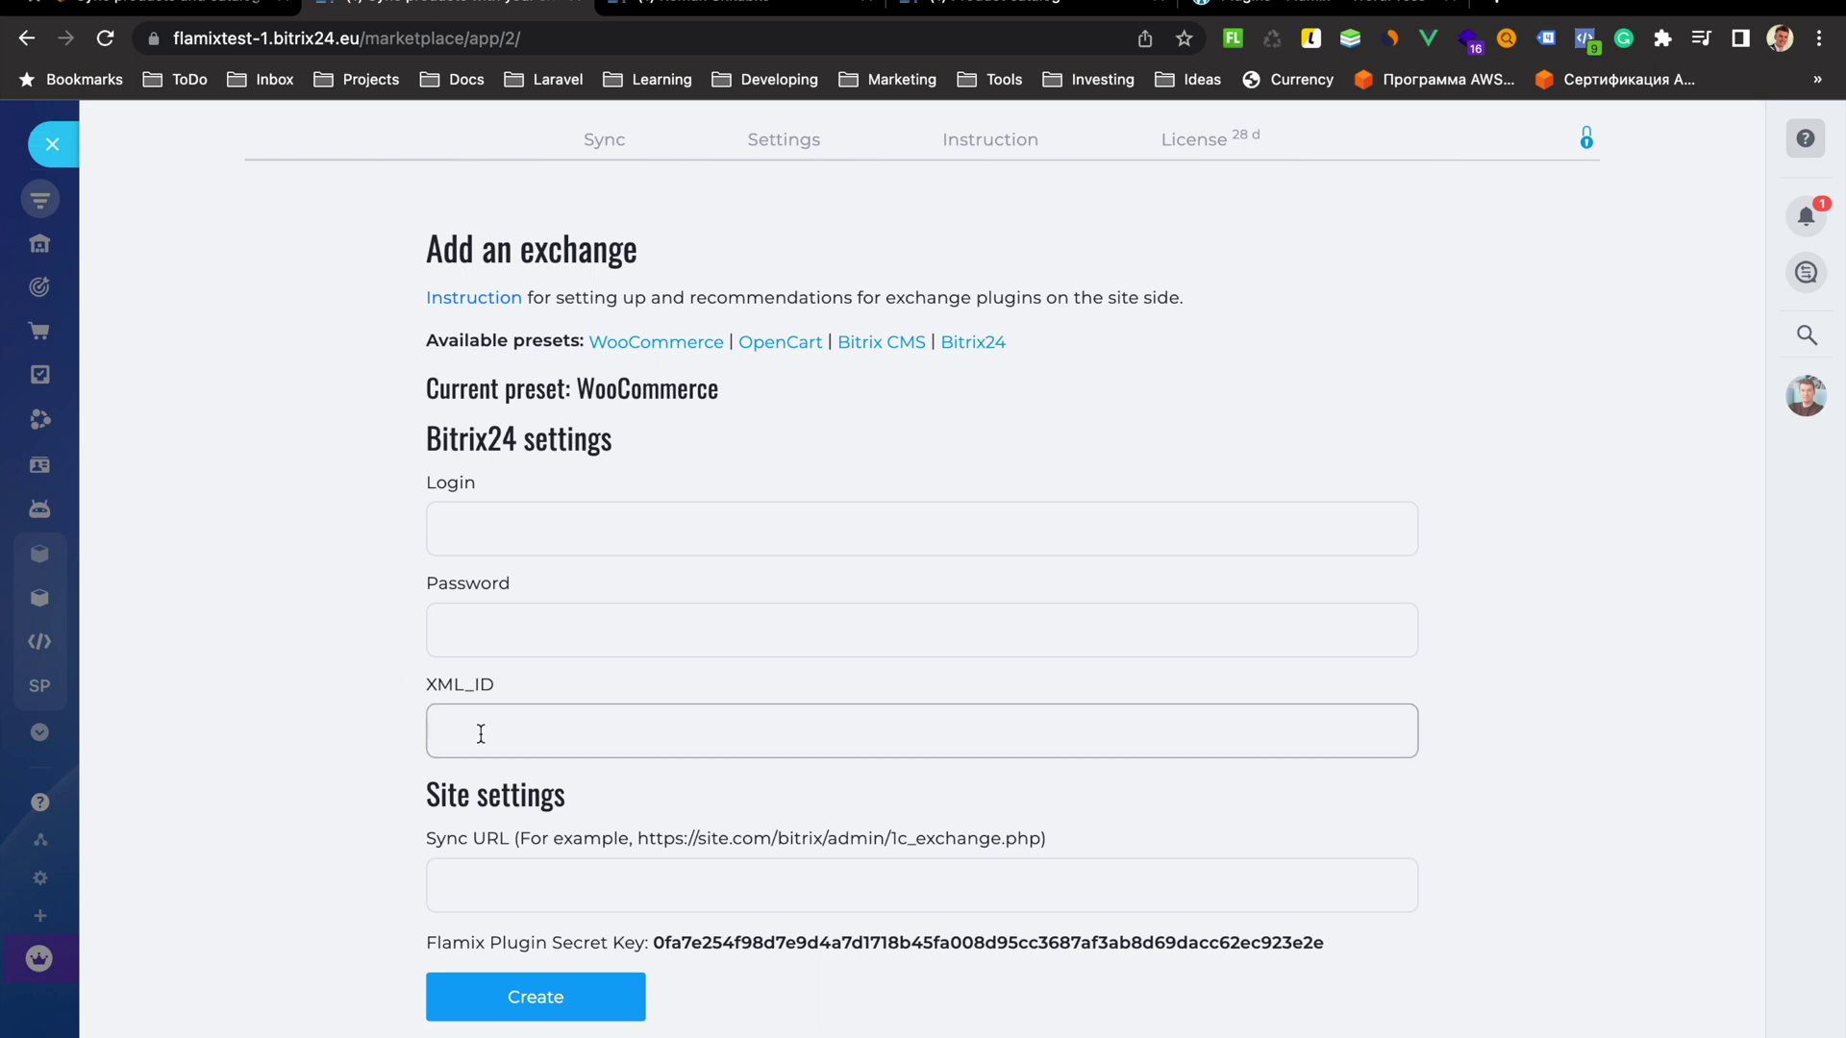
pyautogui.rightClick(483, 735)
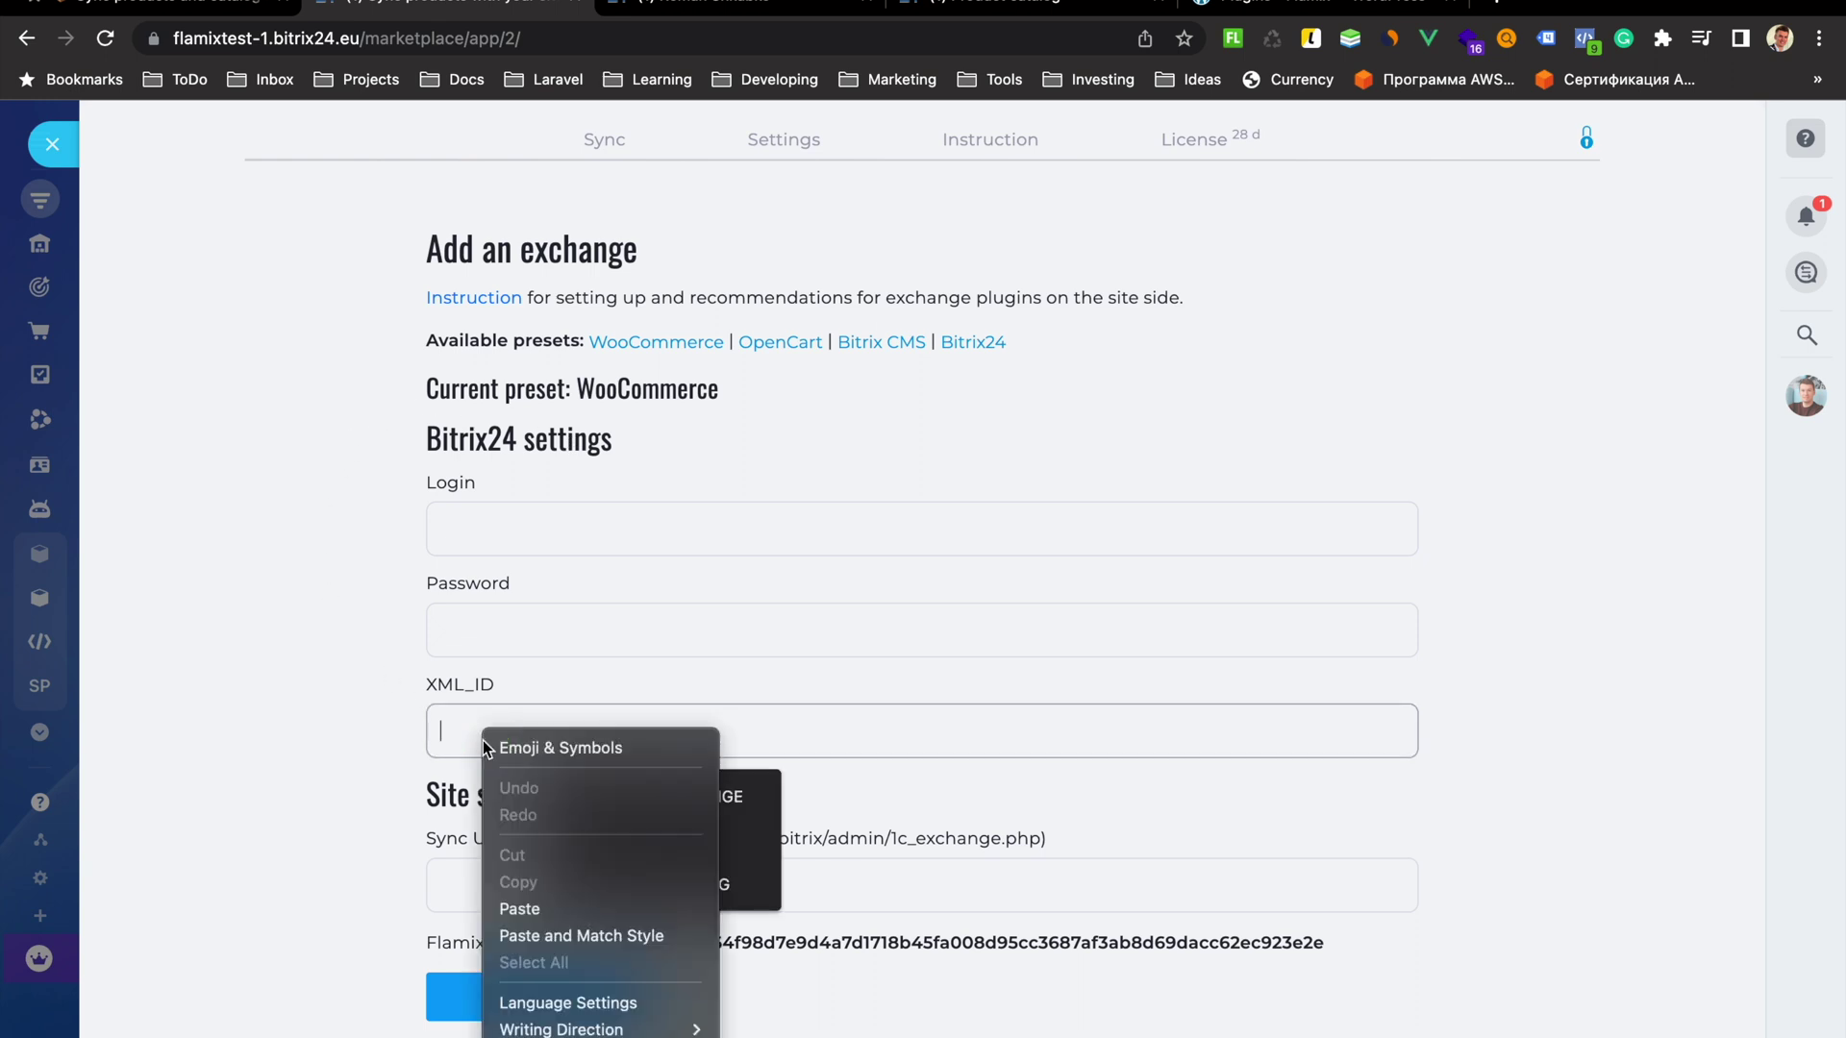
pyautogui.click(534, 905)
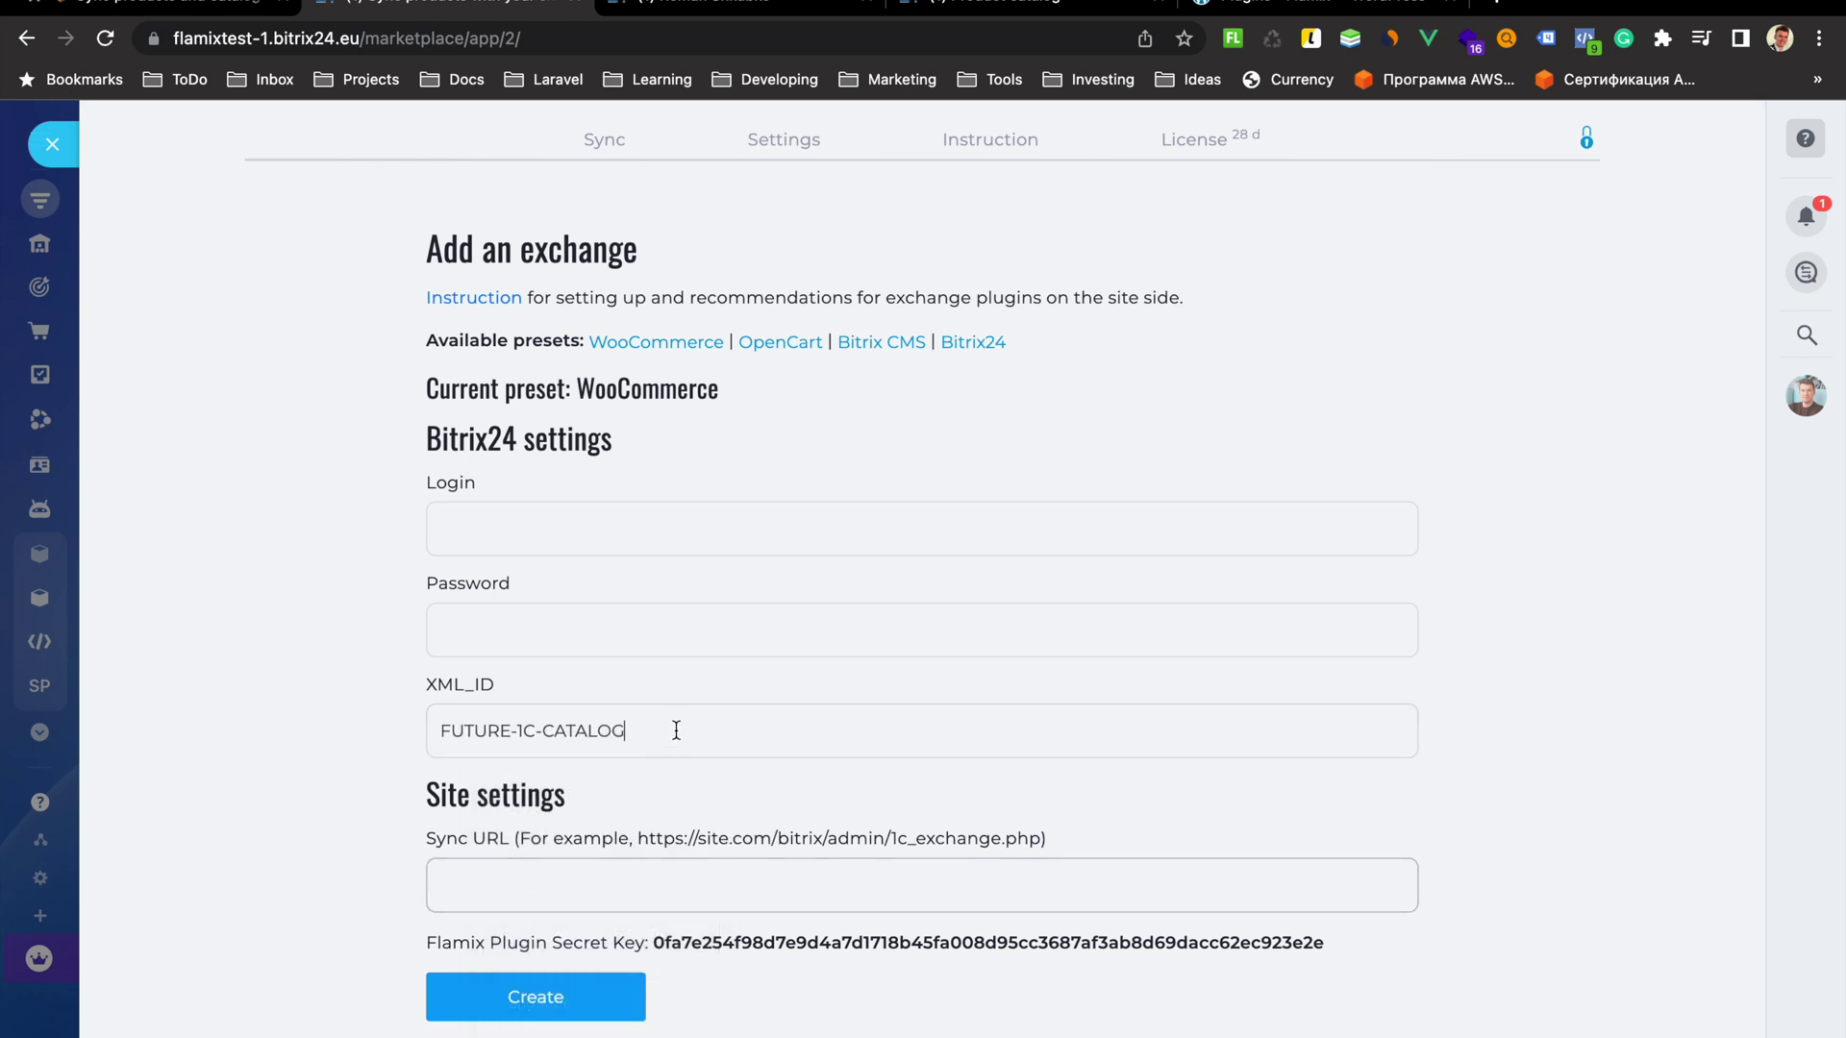
pyautogui.click(732, 3)
# Copy the generated application password into the exchange's Password field
pyautogui.moveTo(943, 660); pyautogui.dragTo(1223, 661)
pyautogui.rightClick(1221, 662)
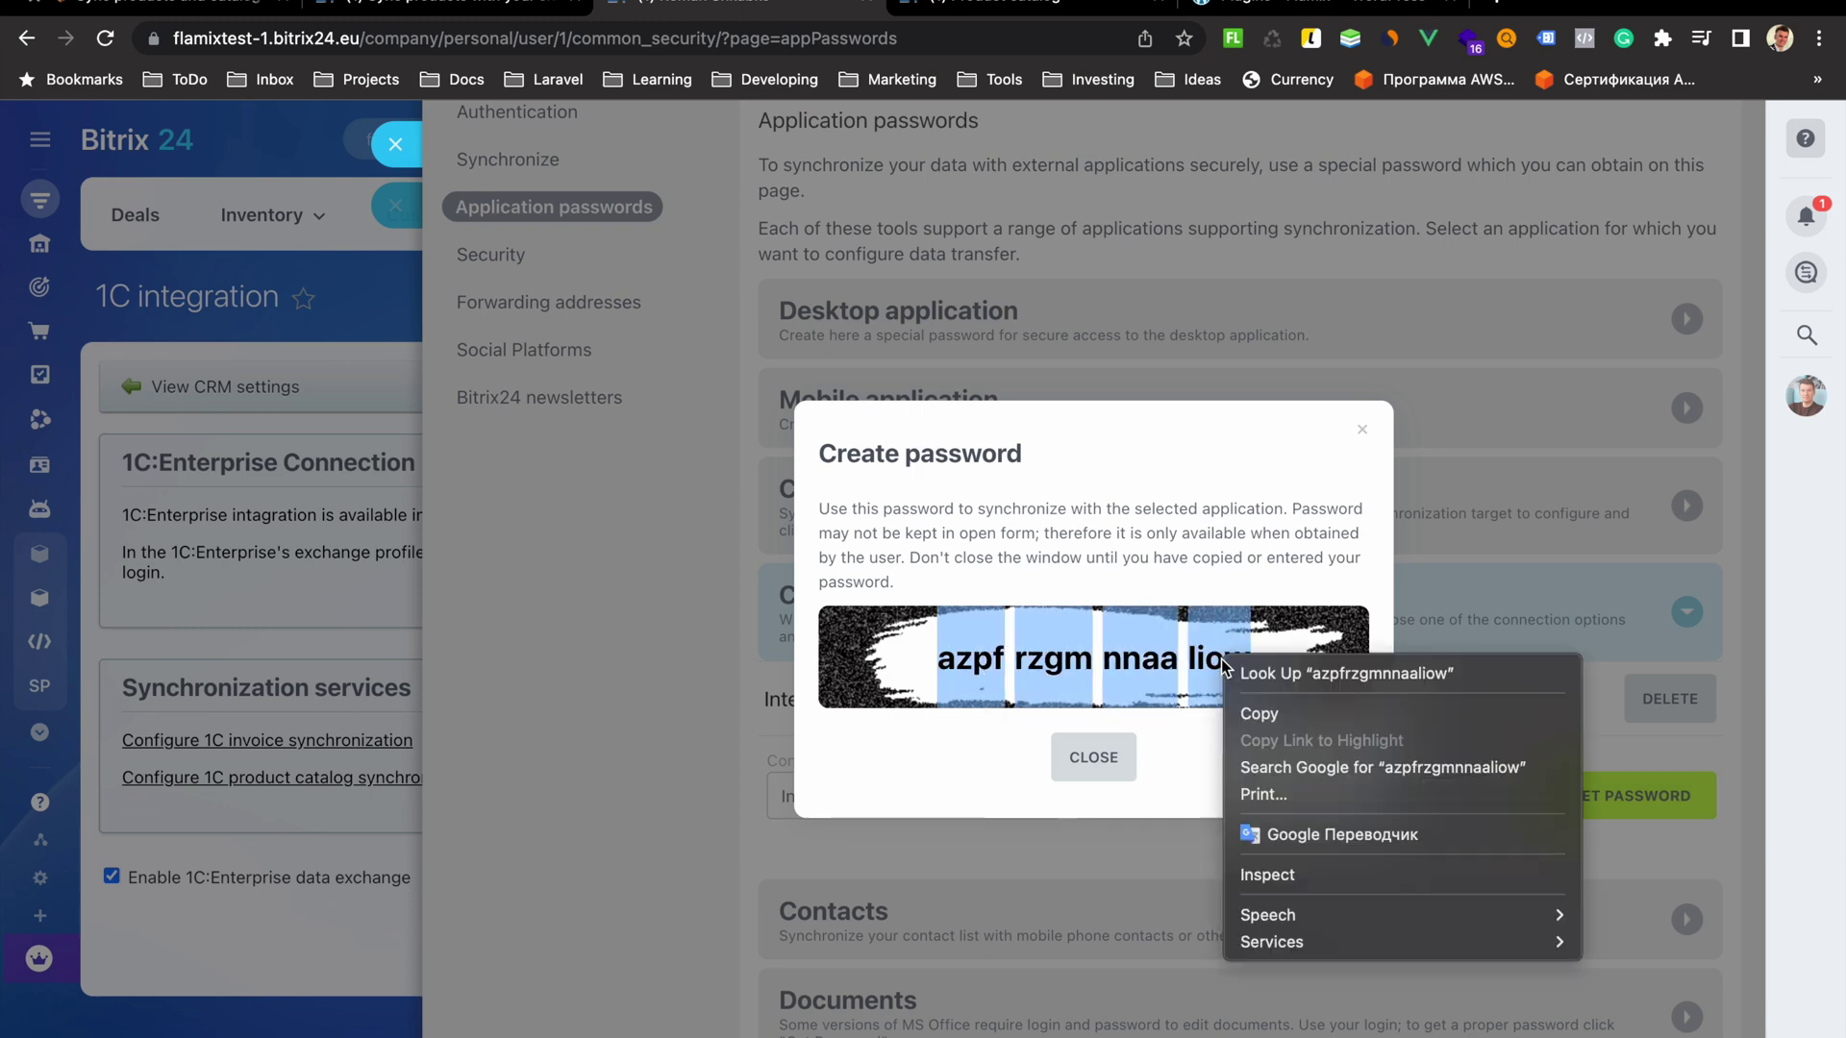
pyautogui.click(1285, 715)
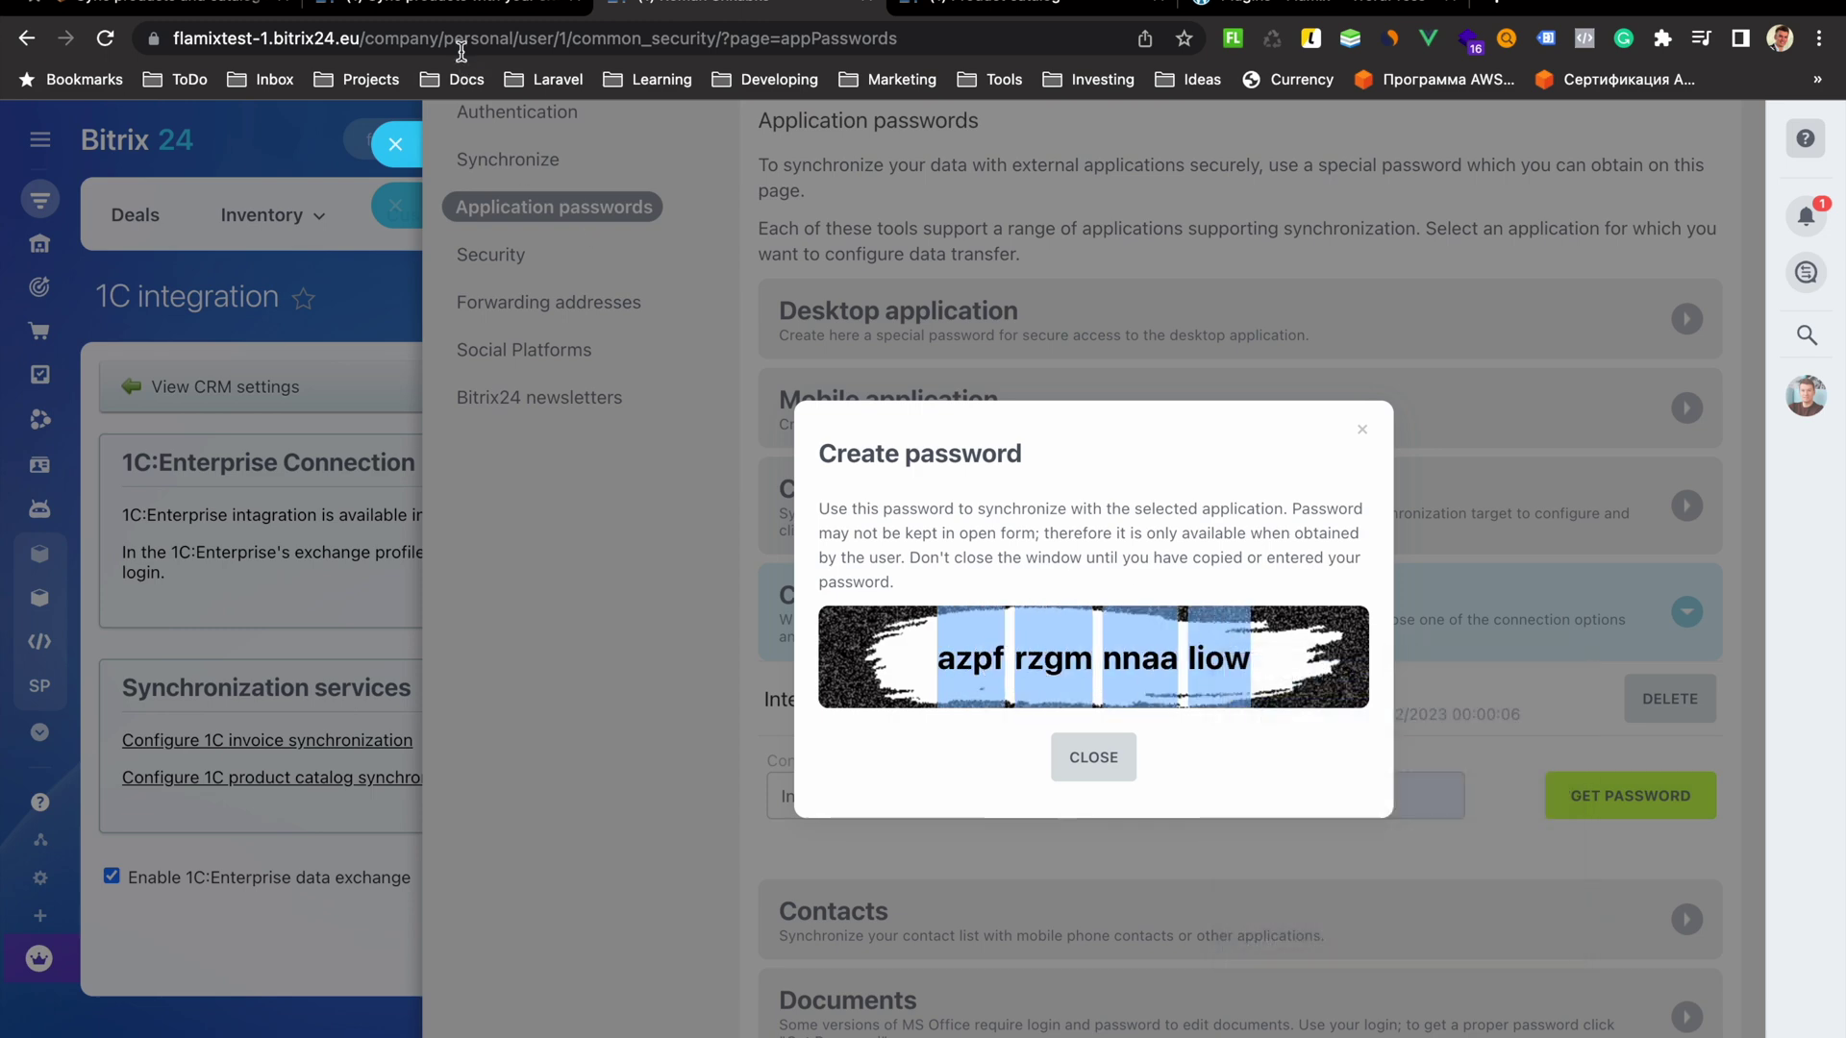
pyautogui.click(452, 8)
pyautogui.click(494, 637)
pyautogui.rightClick(494, 643)
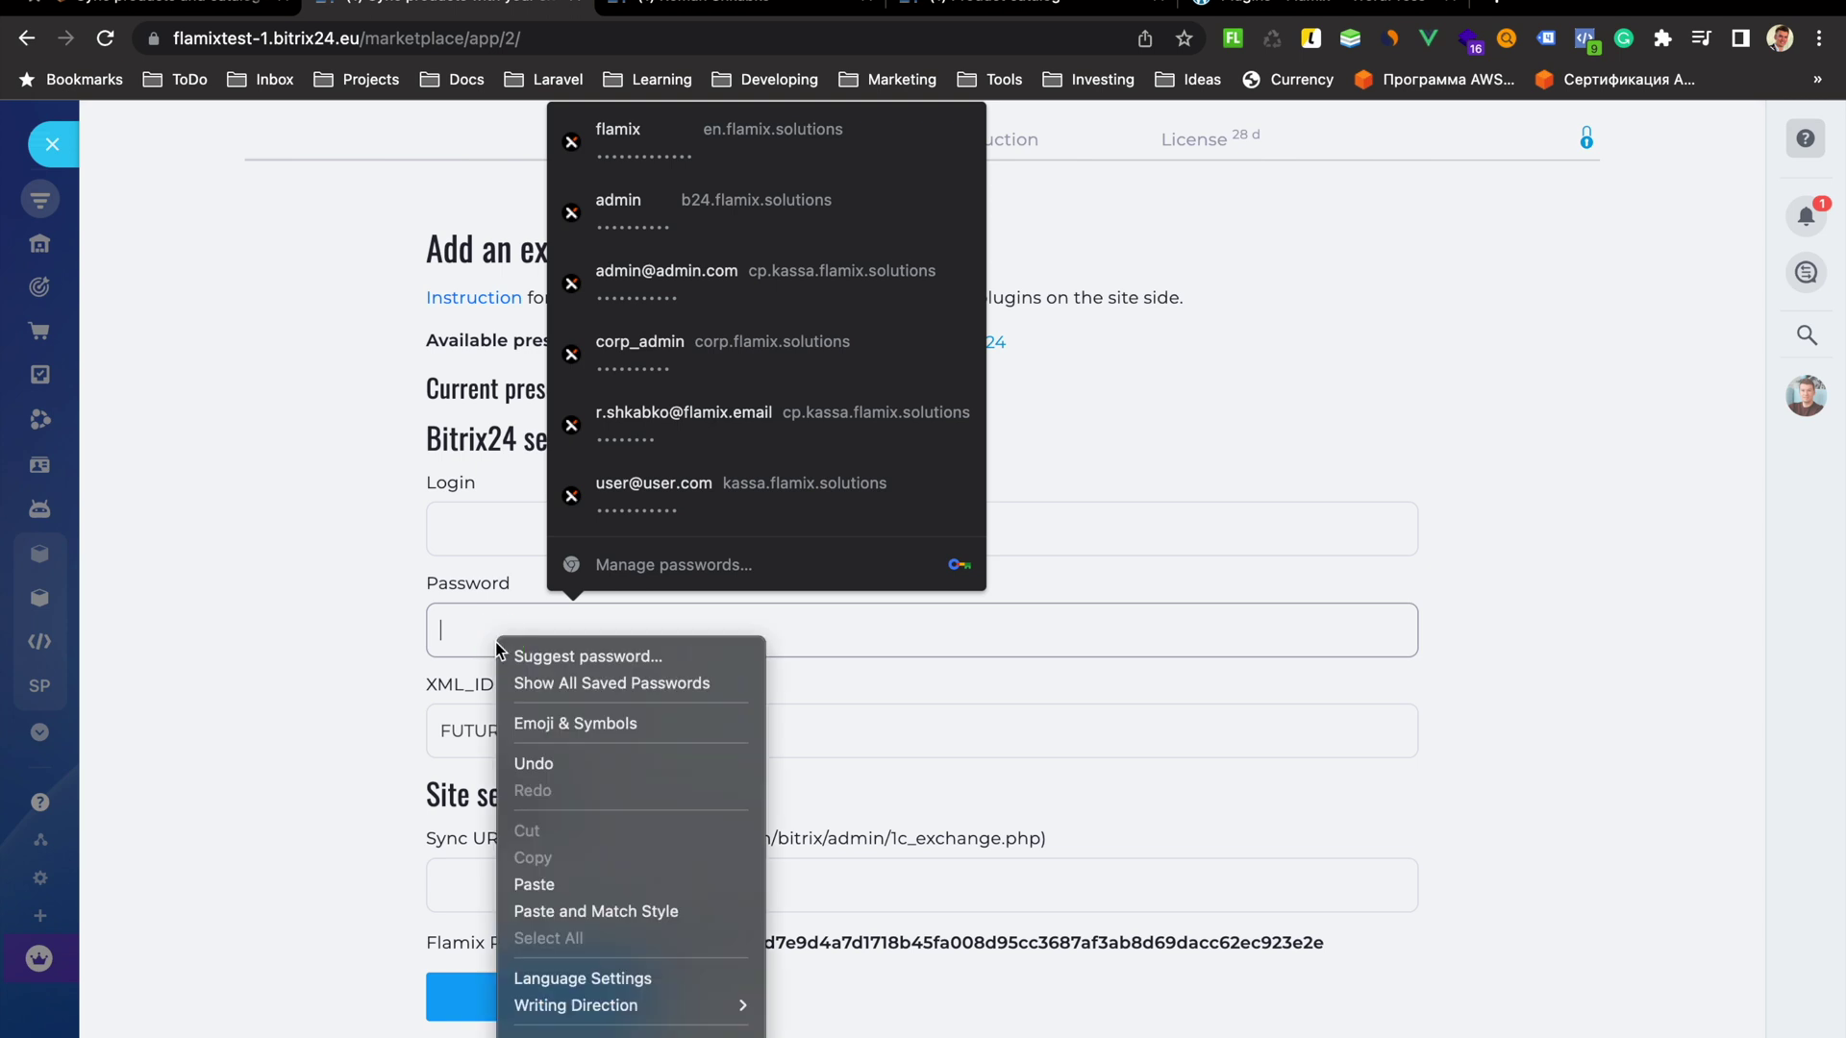
pyautogui.click(534, 885)
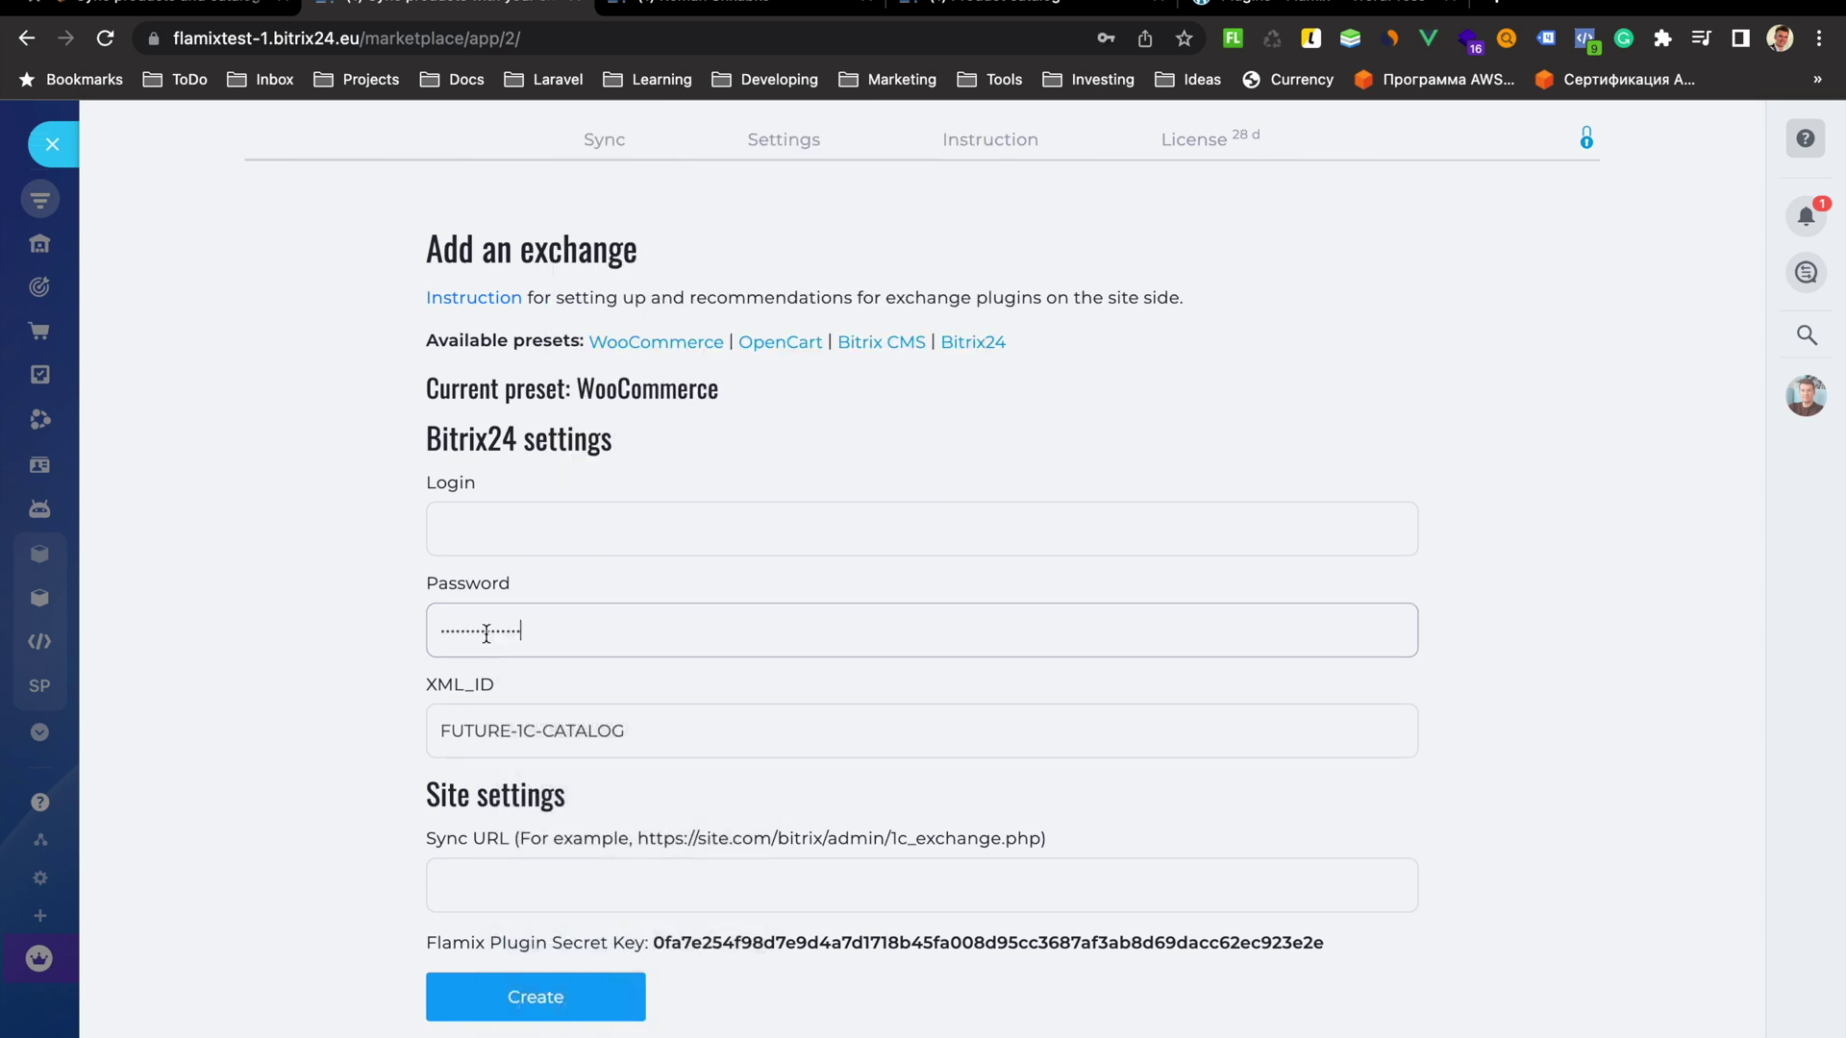
# Fill Login with the saved account e-mail and re-paste the application password
pyautogui.click(512, 526)
pyautogui.write('r.s')
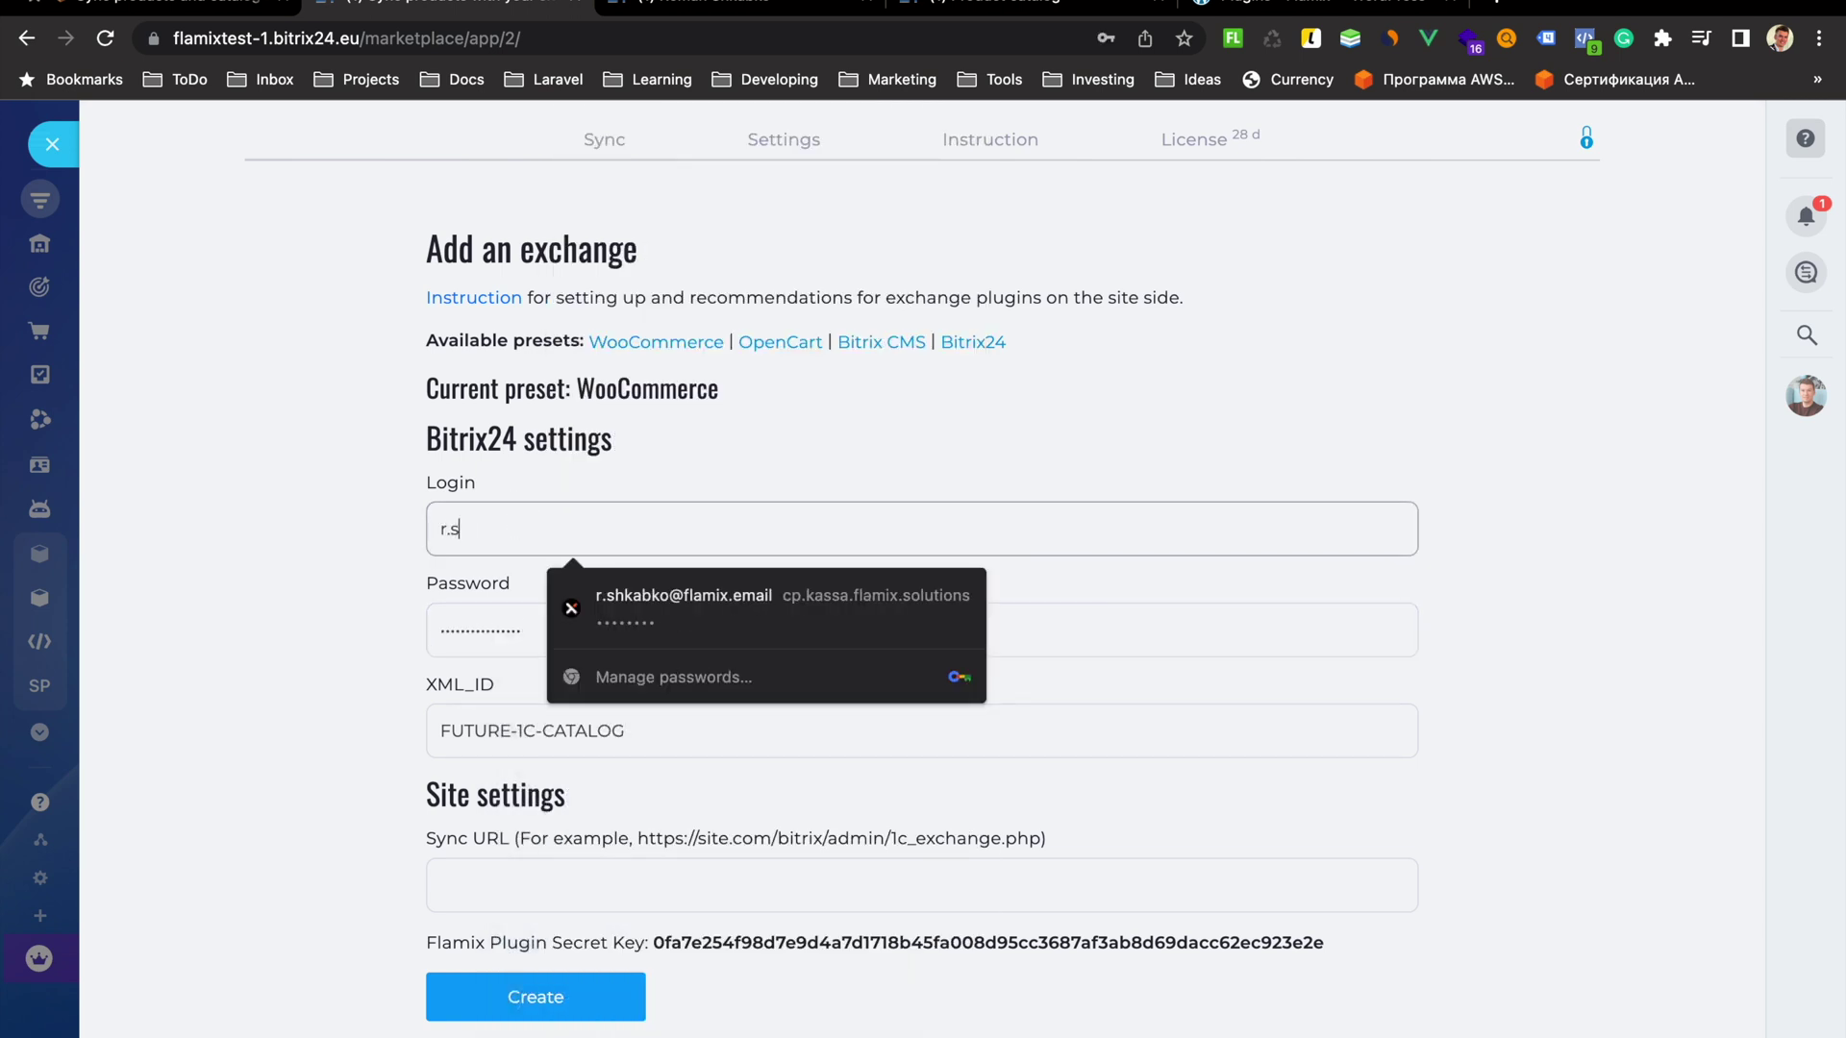
pyautogui.write('hk')
pyautogui.press('Down')
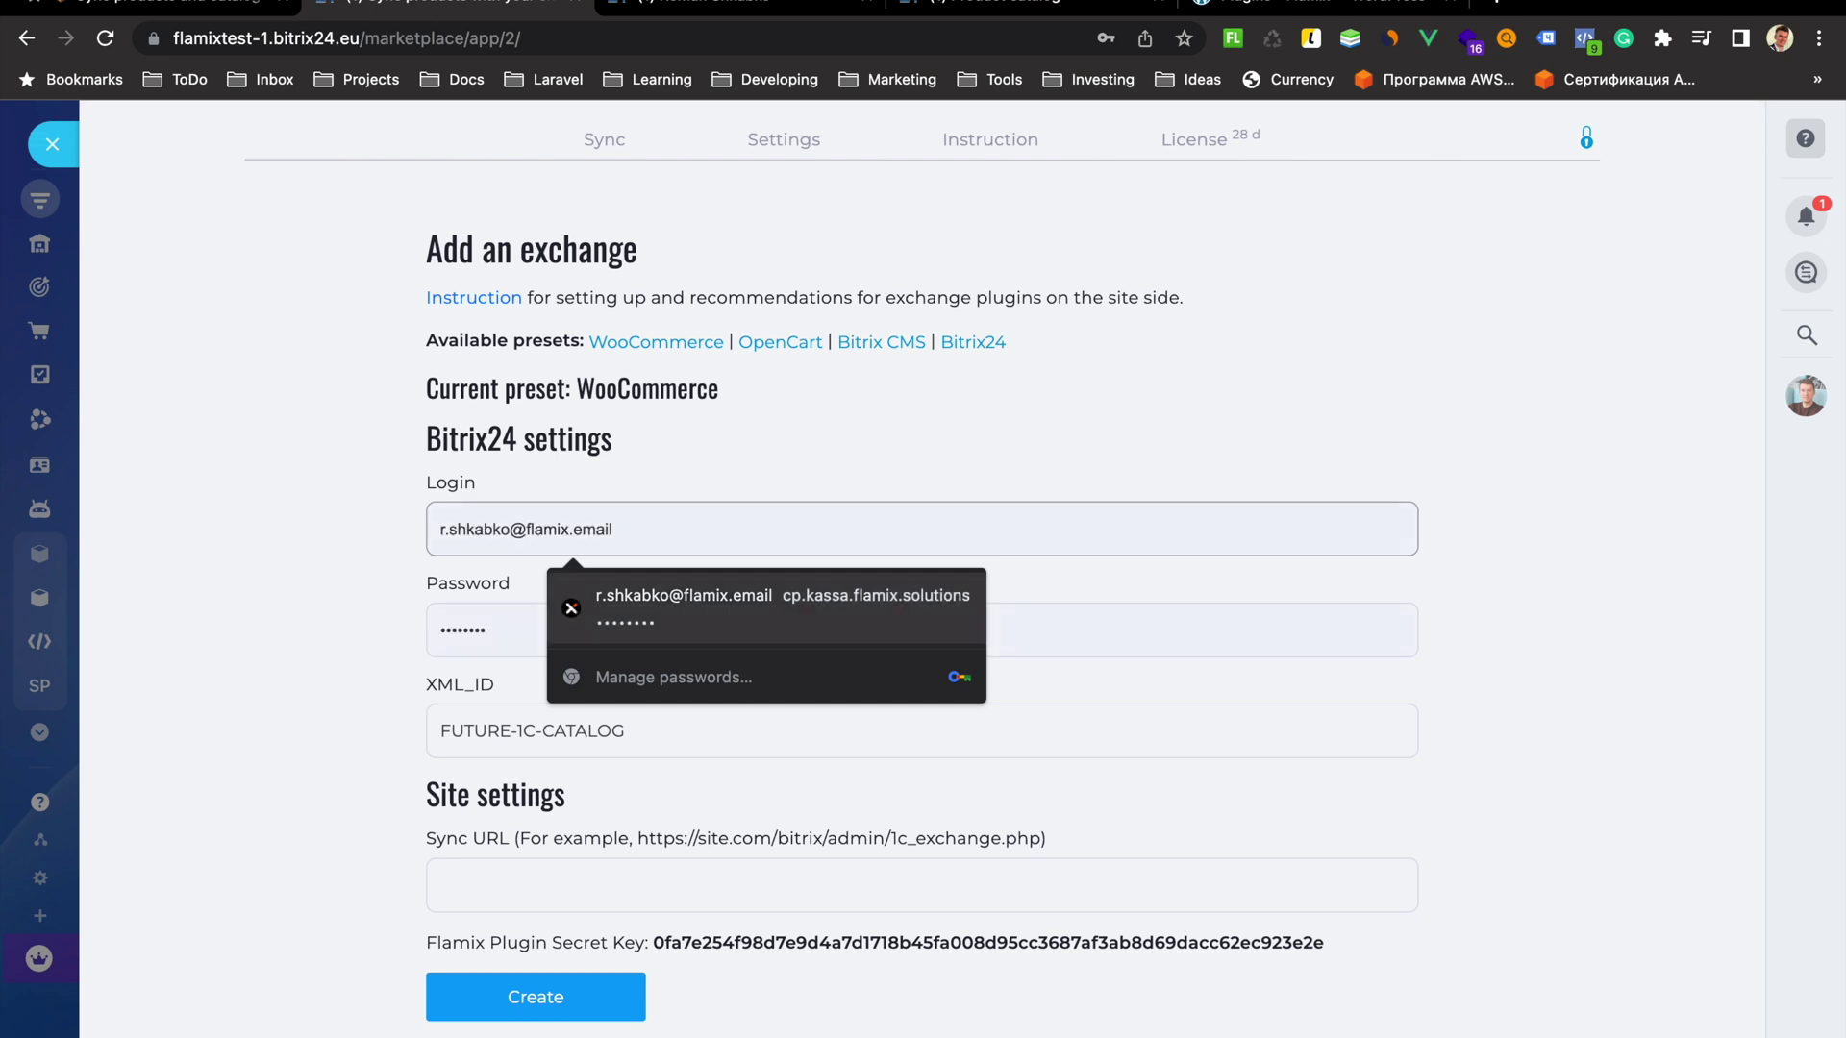
pyautogui.press('Return')
pyautogui.click(589, 634)
pyautogui.press('super+a')
pyautogui.press('super+v')
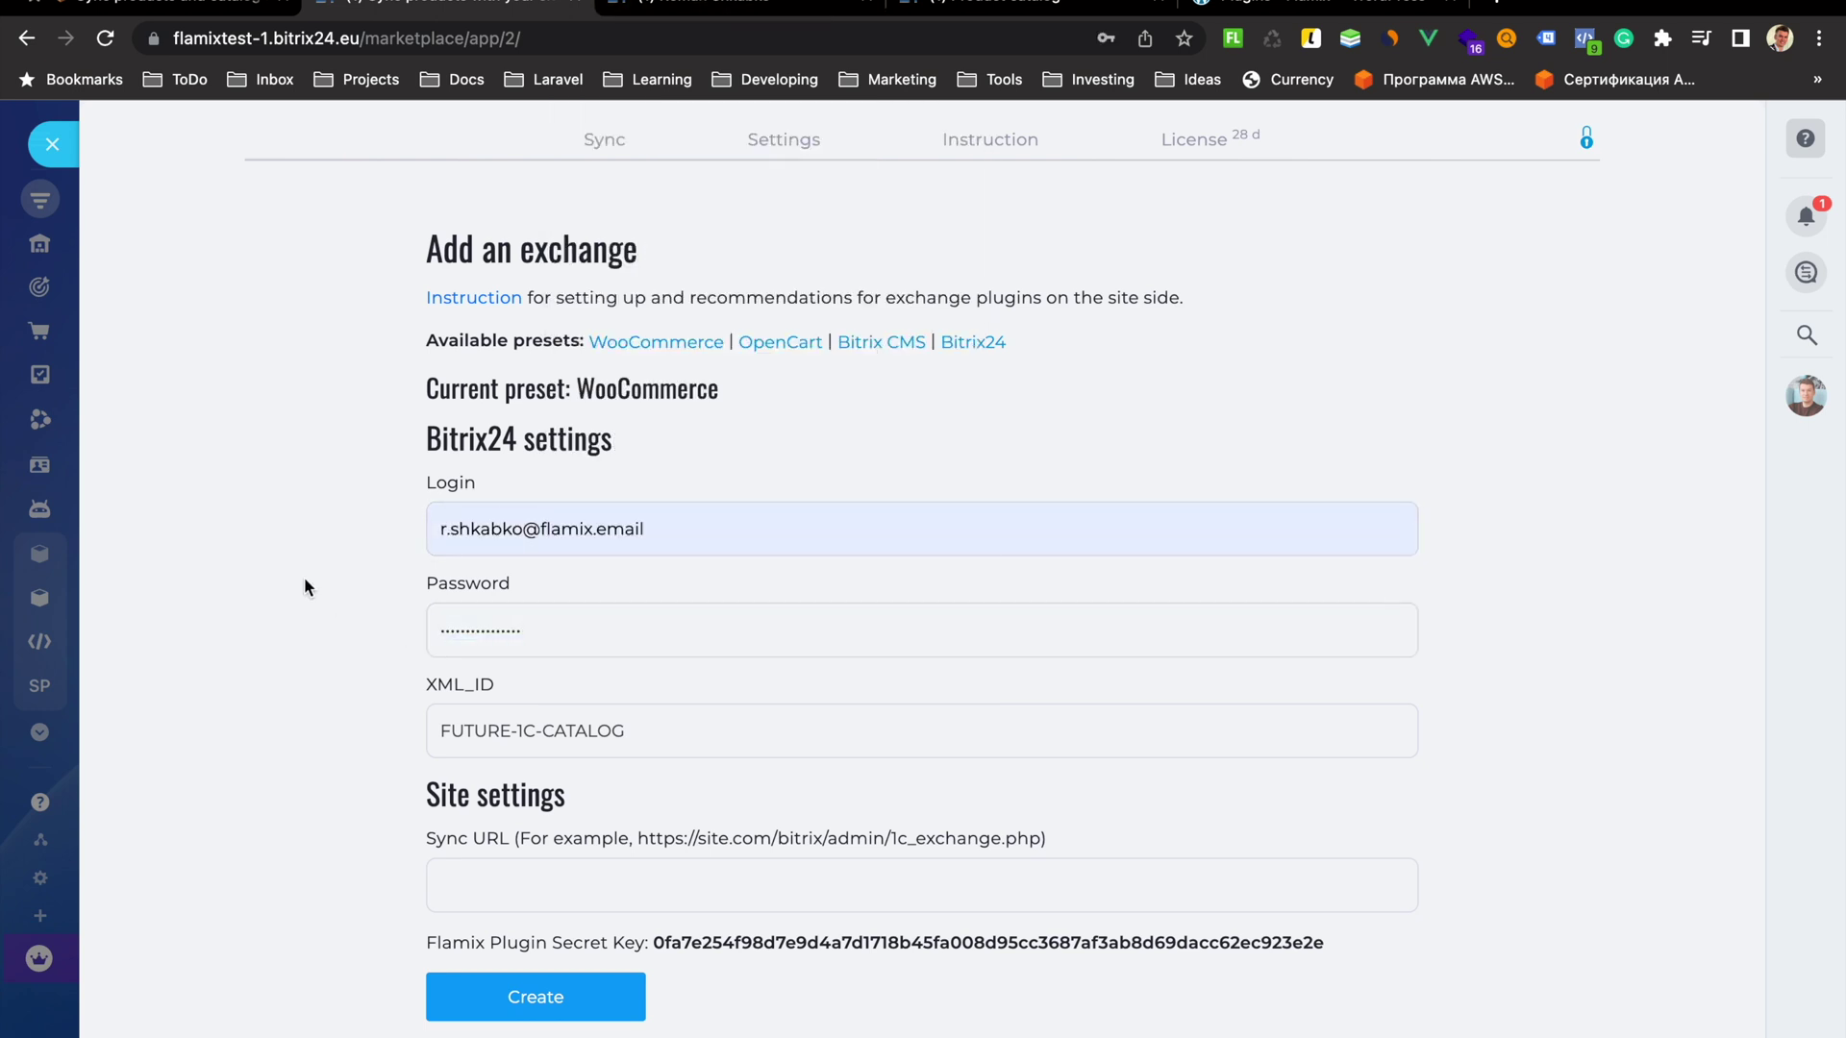
pyautogui.click(1423, 21)
pyautogui.moveTo(343, 40); pyautogui.dragTo(144, 41)
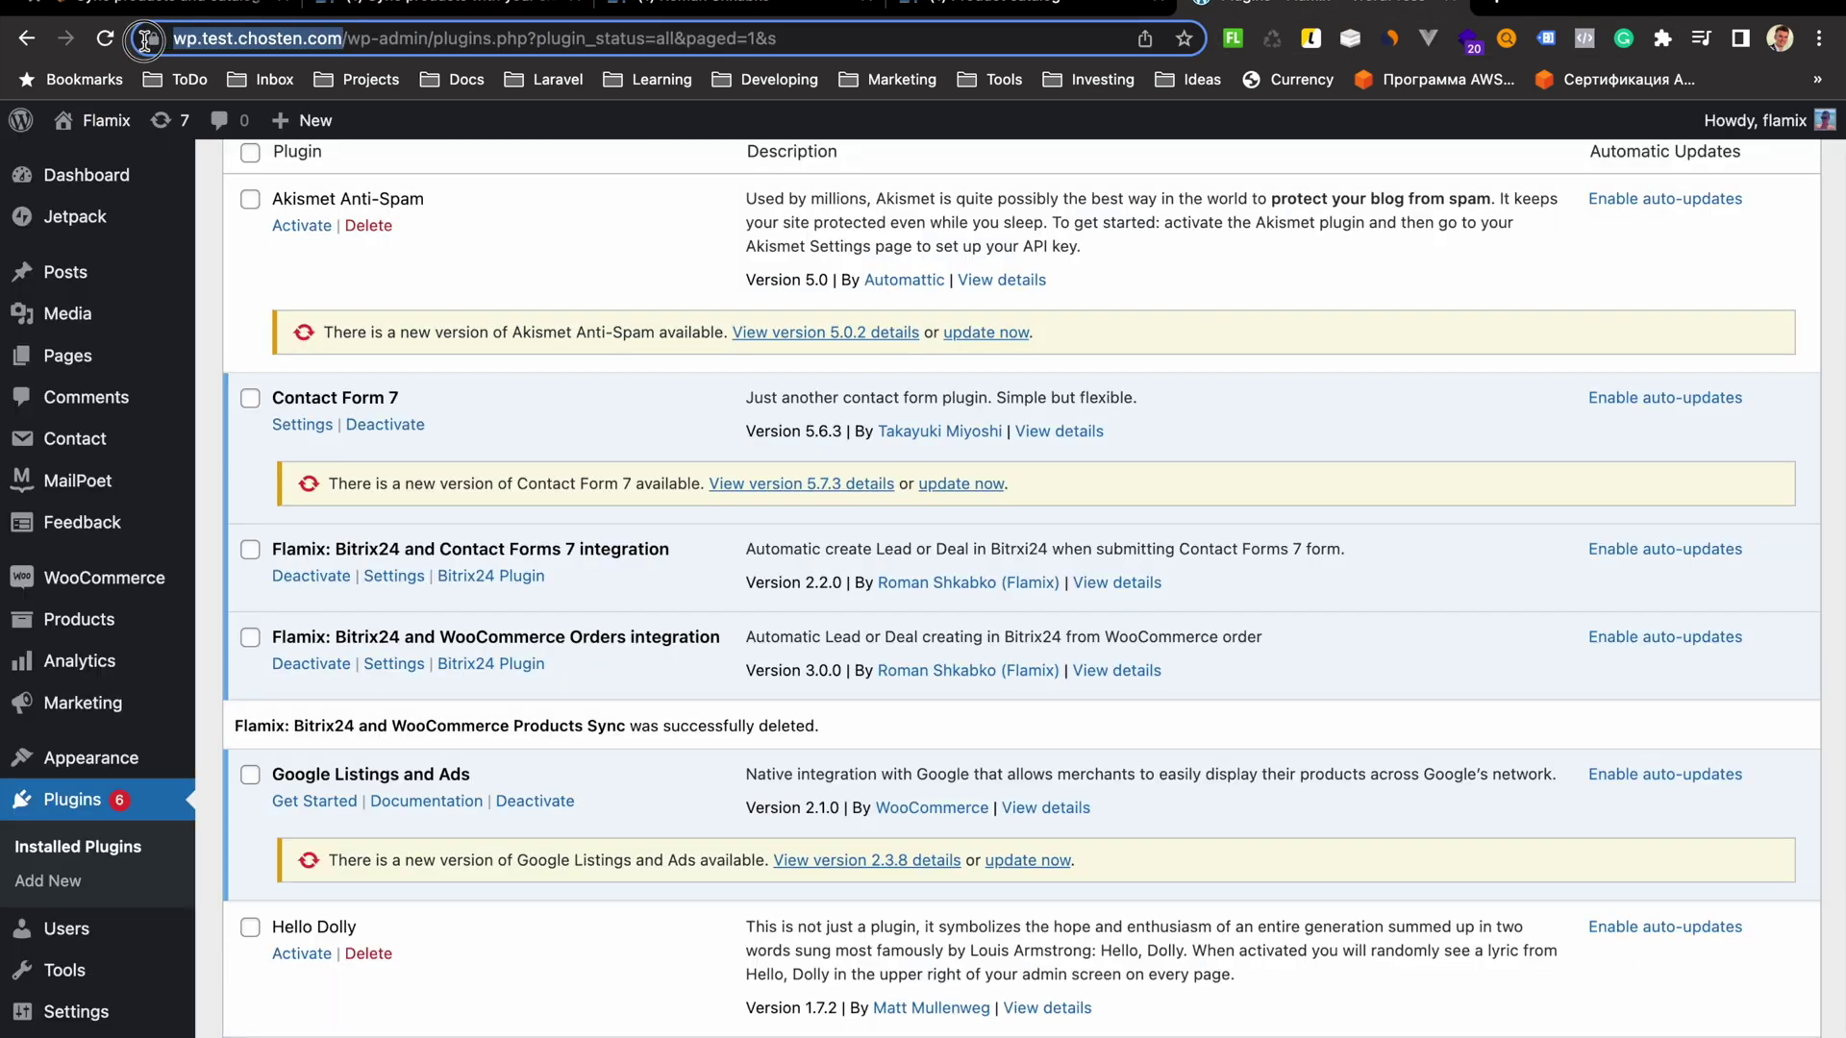
pyautogui.rightClick(273, 40)
pyautogui.click(343, 202)
pyautogui.click(448, 10)
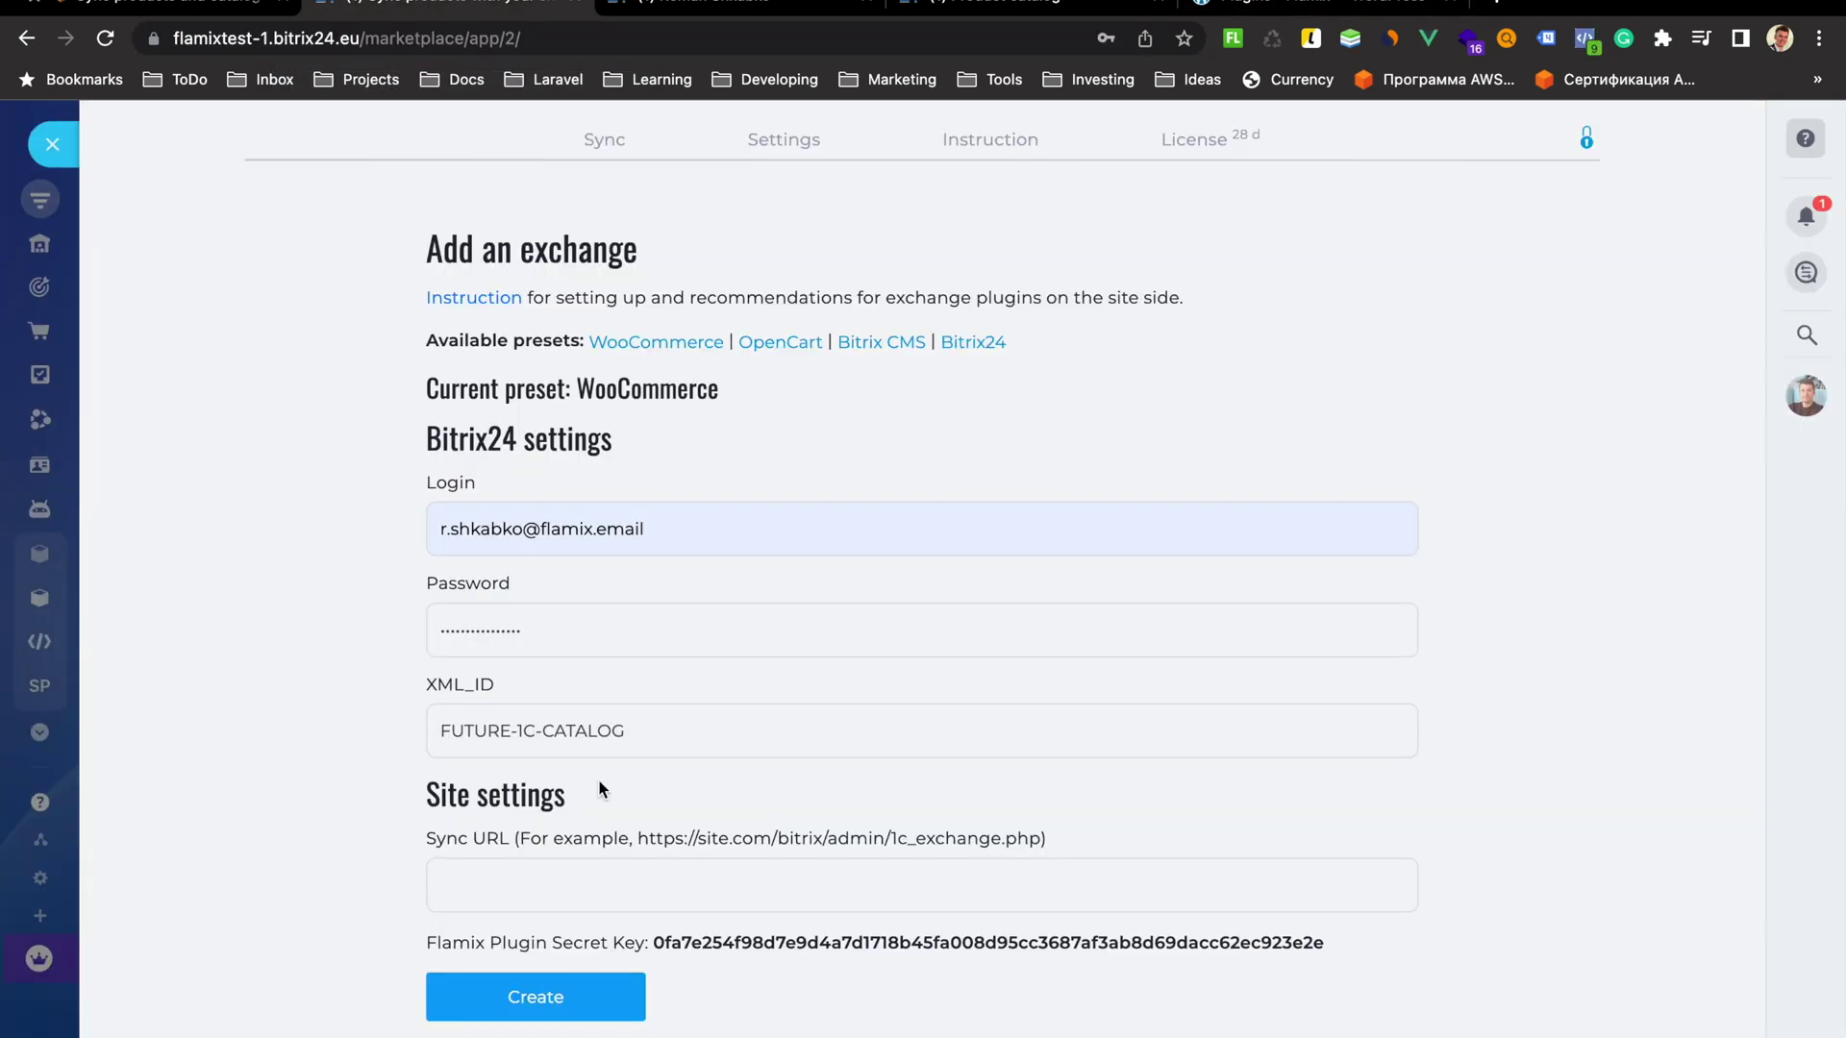
pyautogui.click(594, 872)
pyautogui.rightClick(598, 880)
pyautogui.click(625, 919)
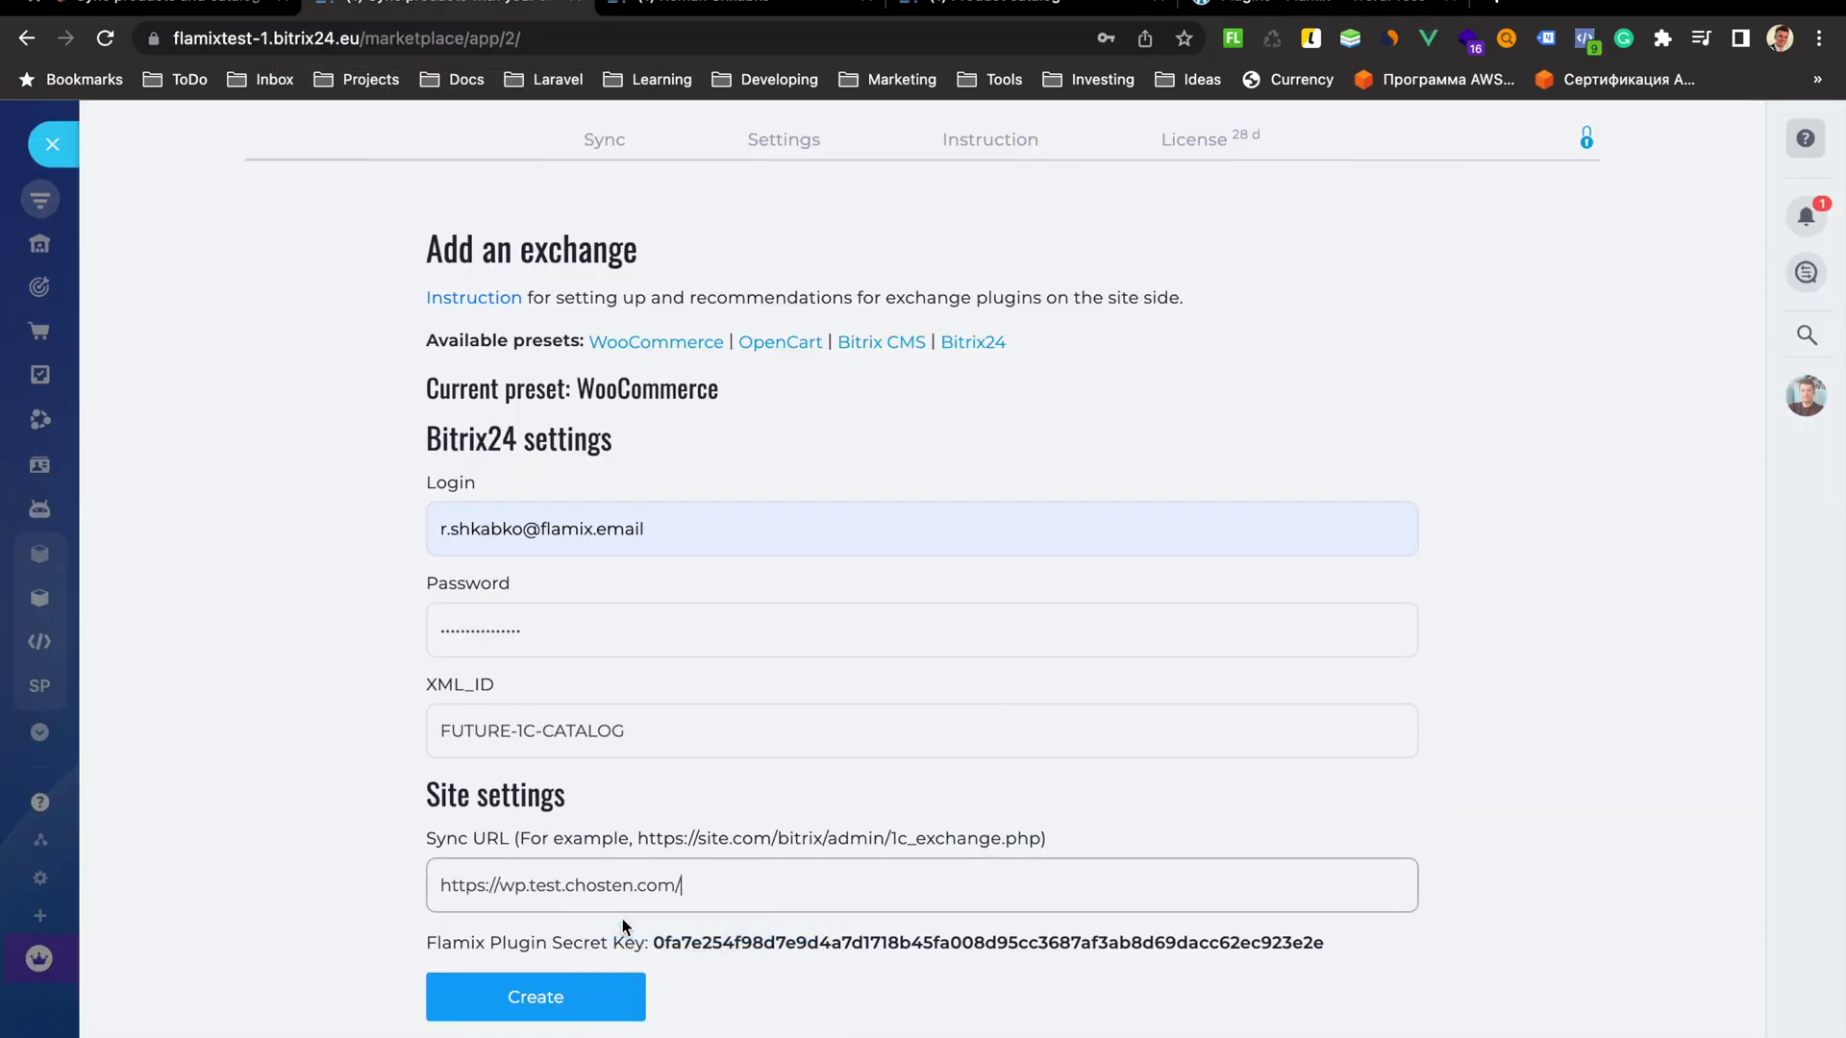
# Create the exchange, which fails with a wrong login or password error
pyautogui.click(536, 997)
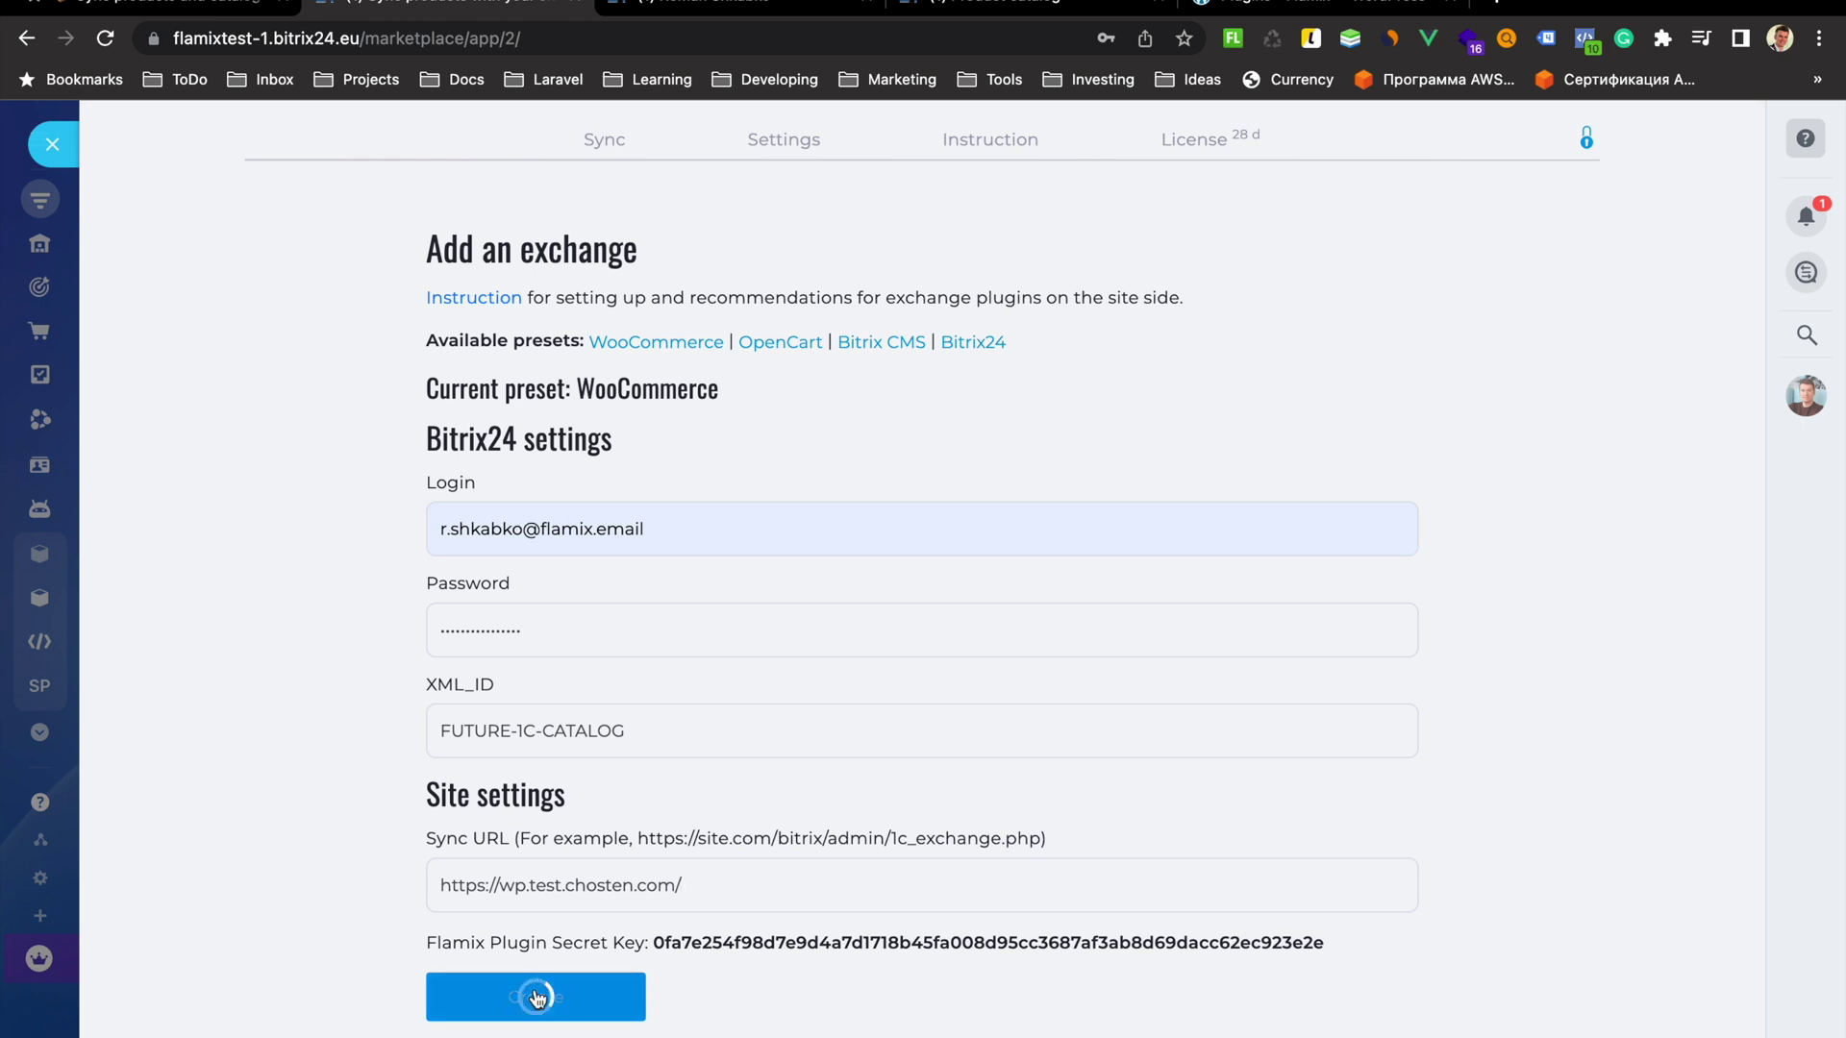
pyautogui.moveTo(961, 164); pyautogui.dragTo(1041, 167)
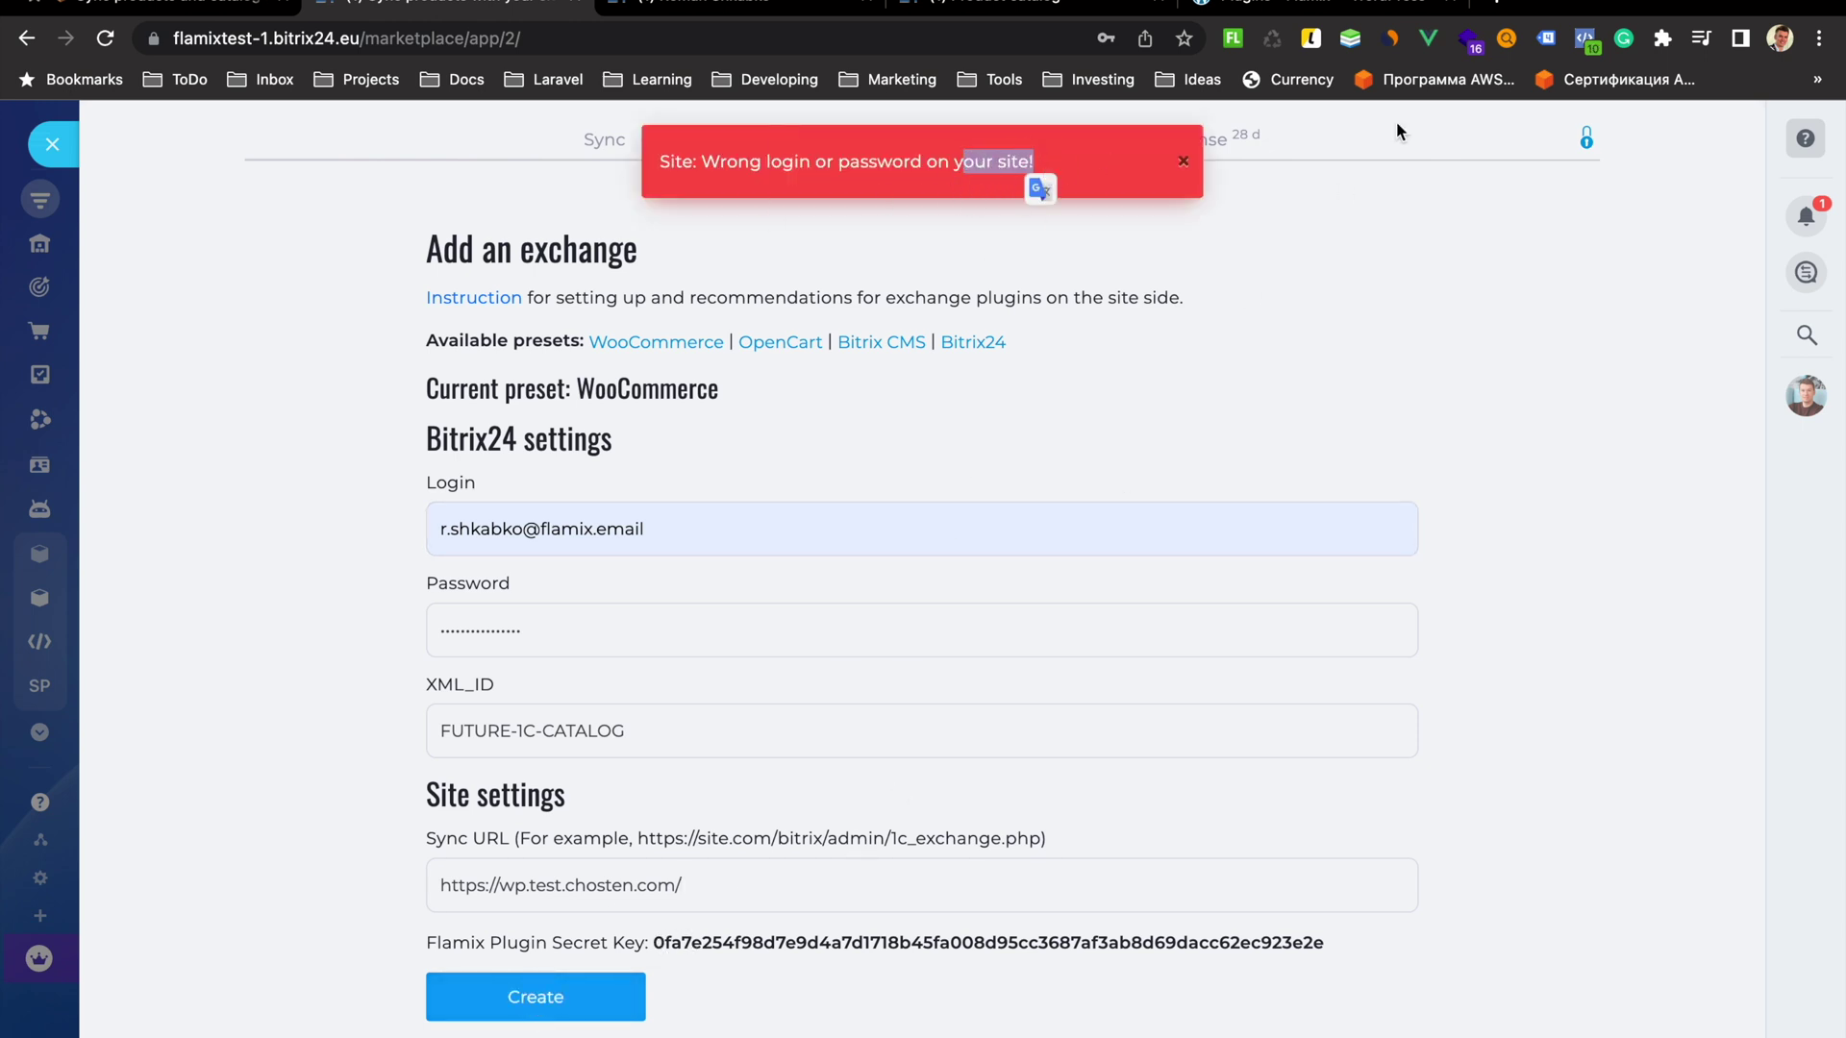
pyautogui.click(1326, 6)
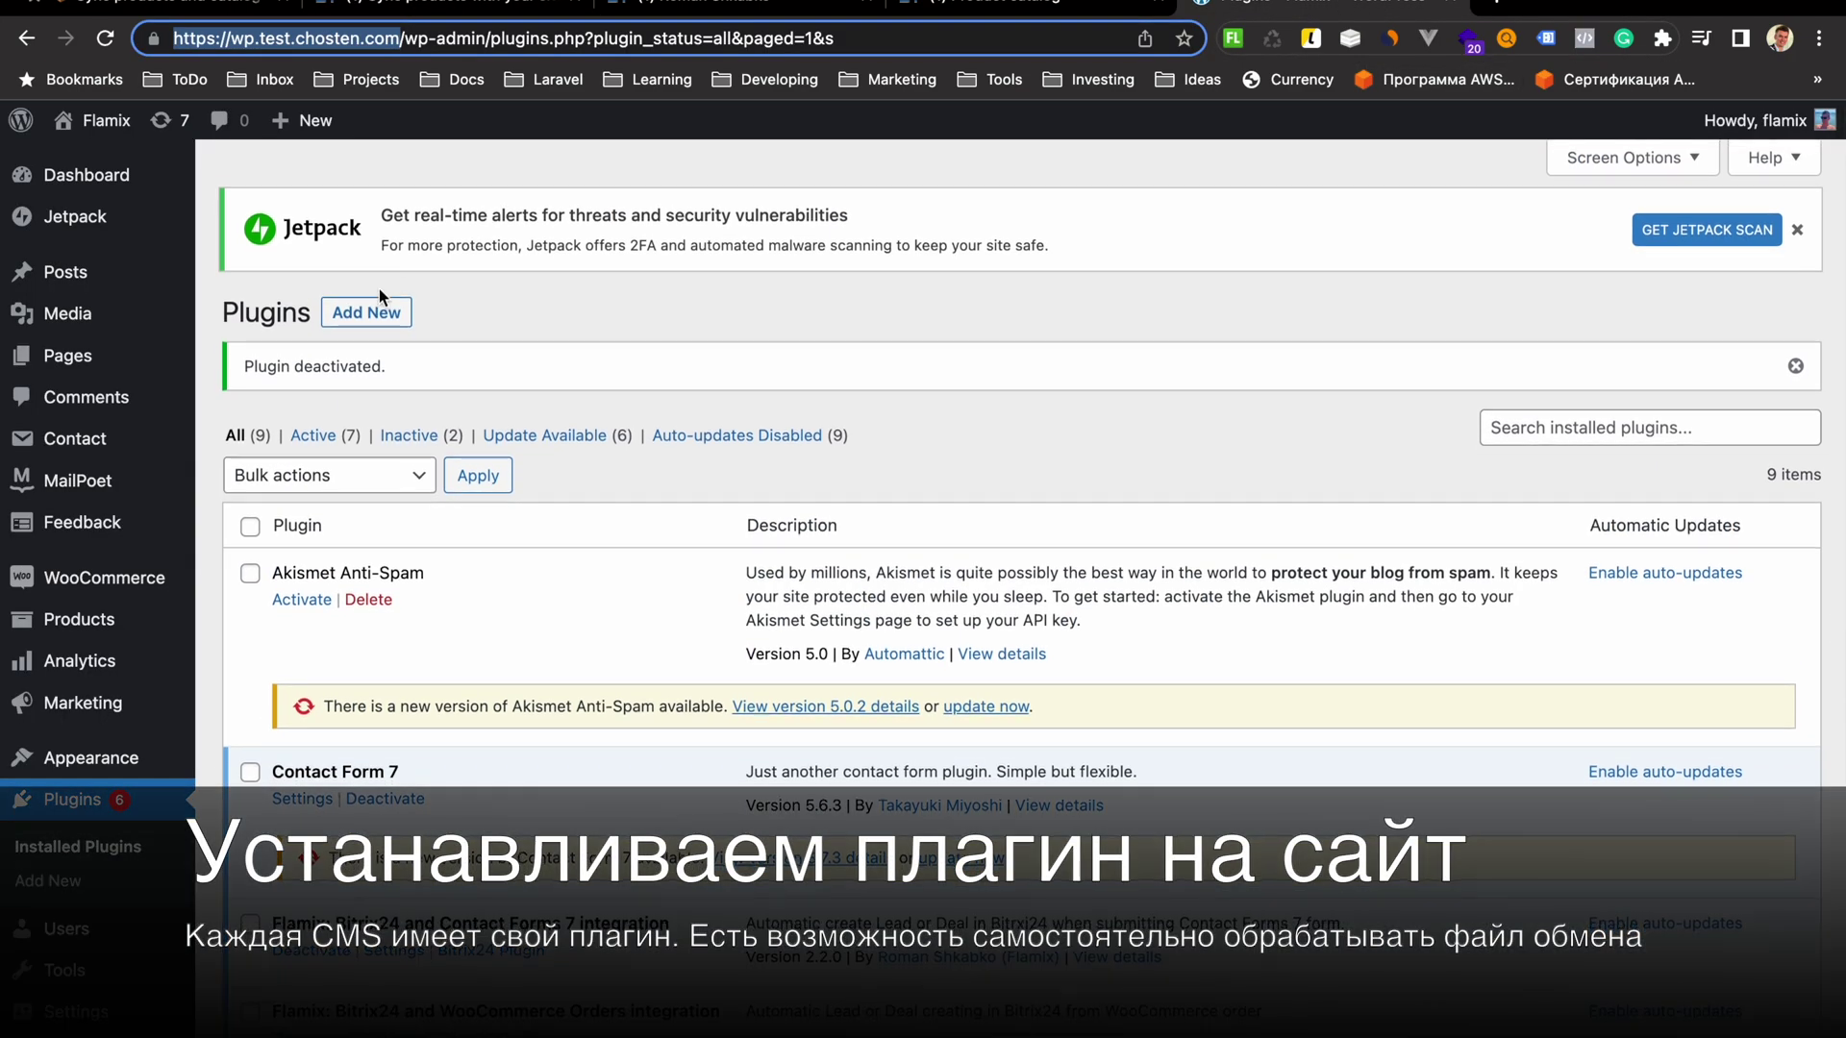
# Search WordPress plugins for 'flamix' and install the Flamix Products Sync plugin
pyautogui.click(379, 315)
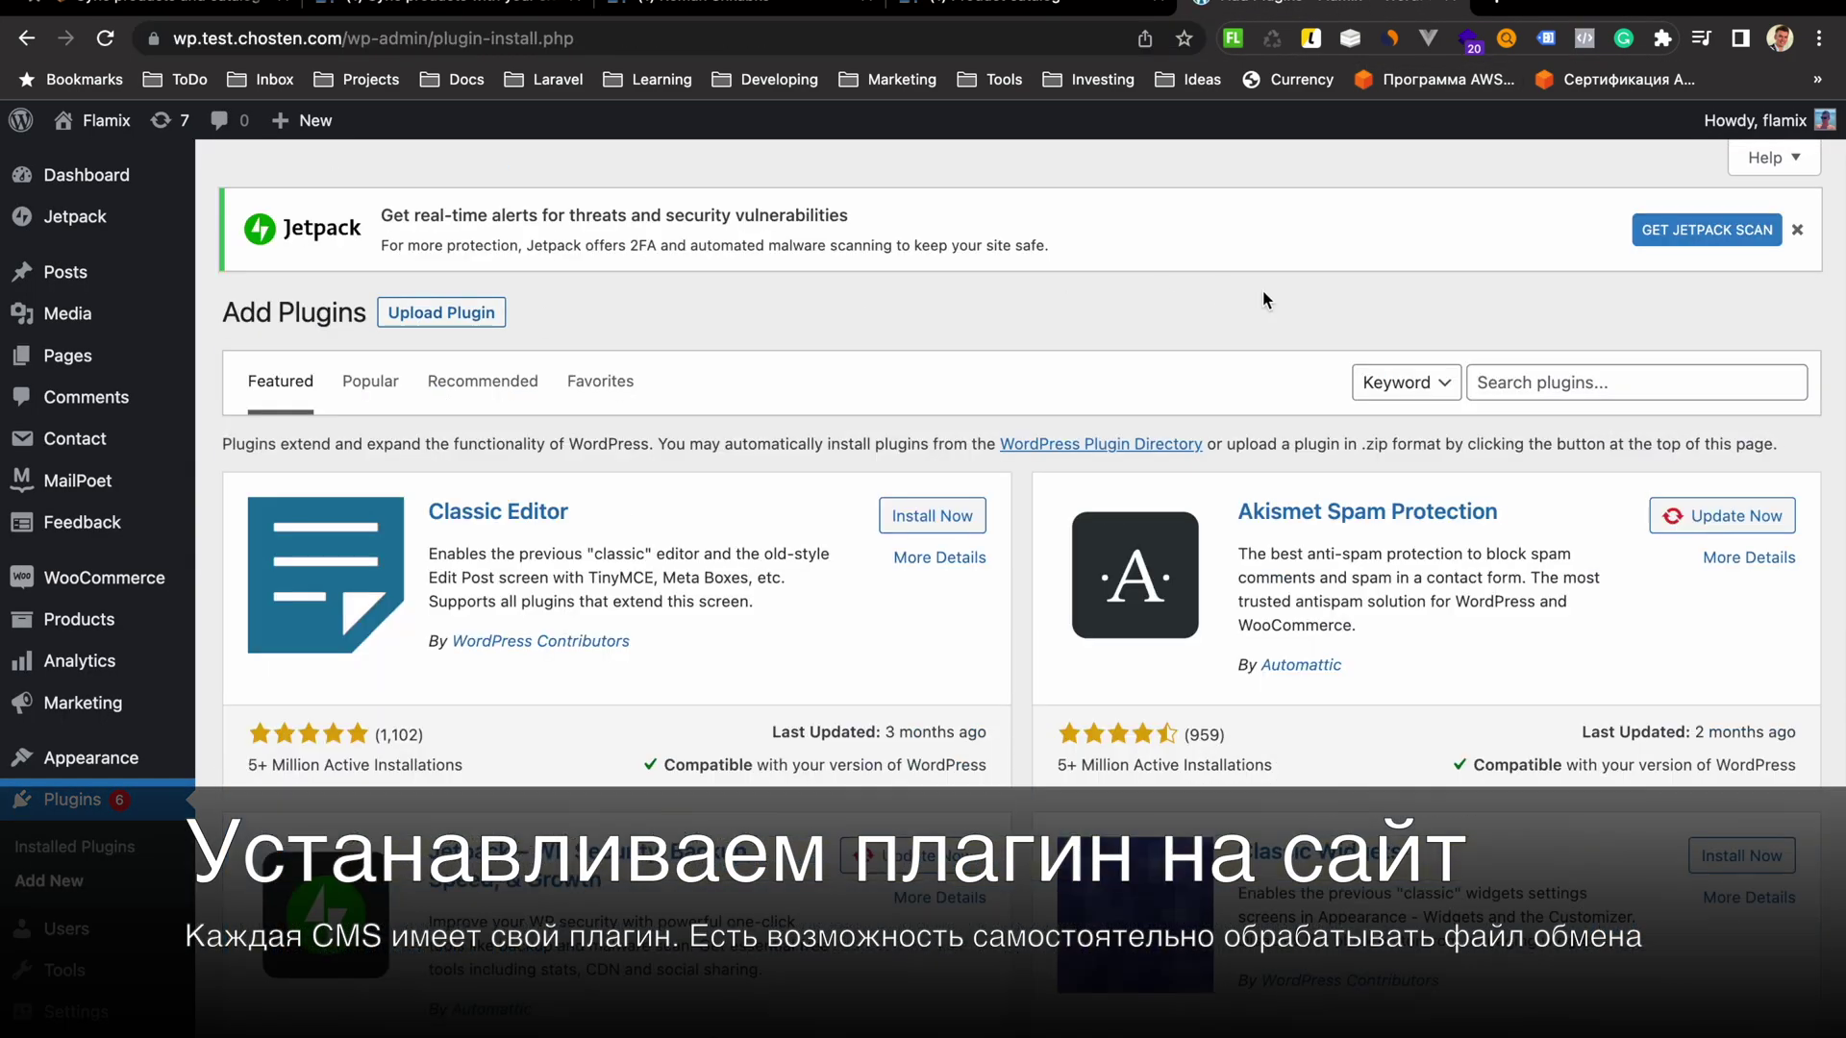
pyautogui.click(1571, 372)
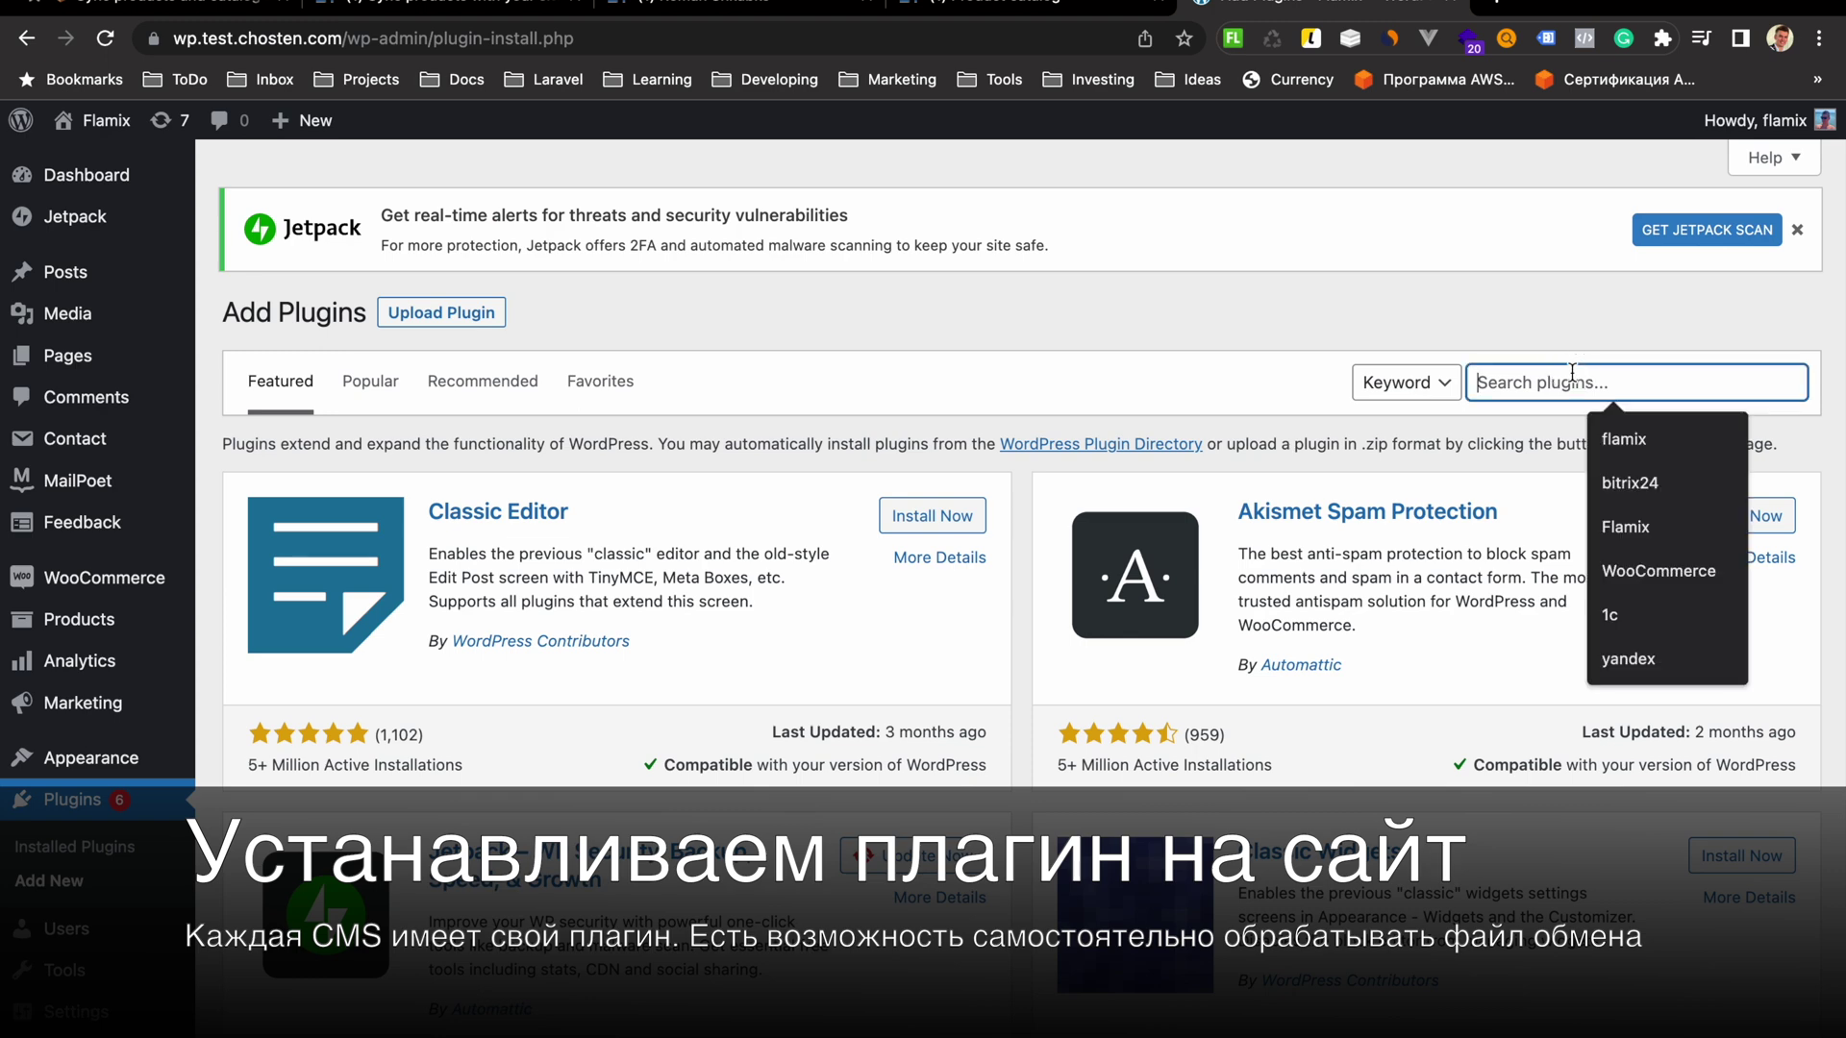
pyautogui.write('flamix')
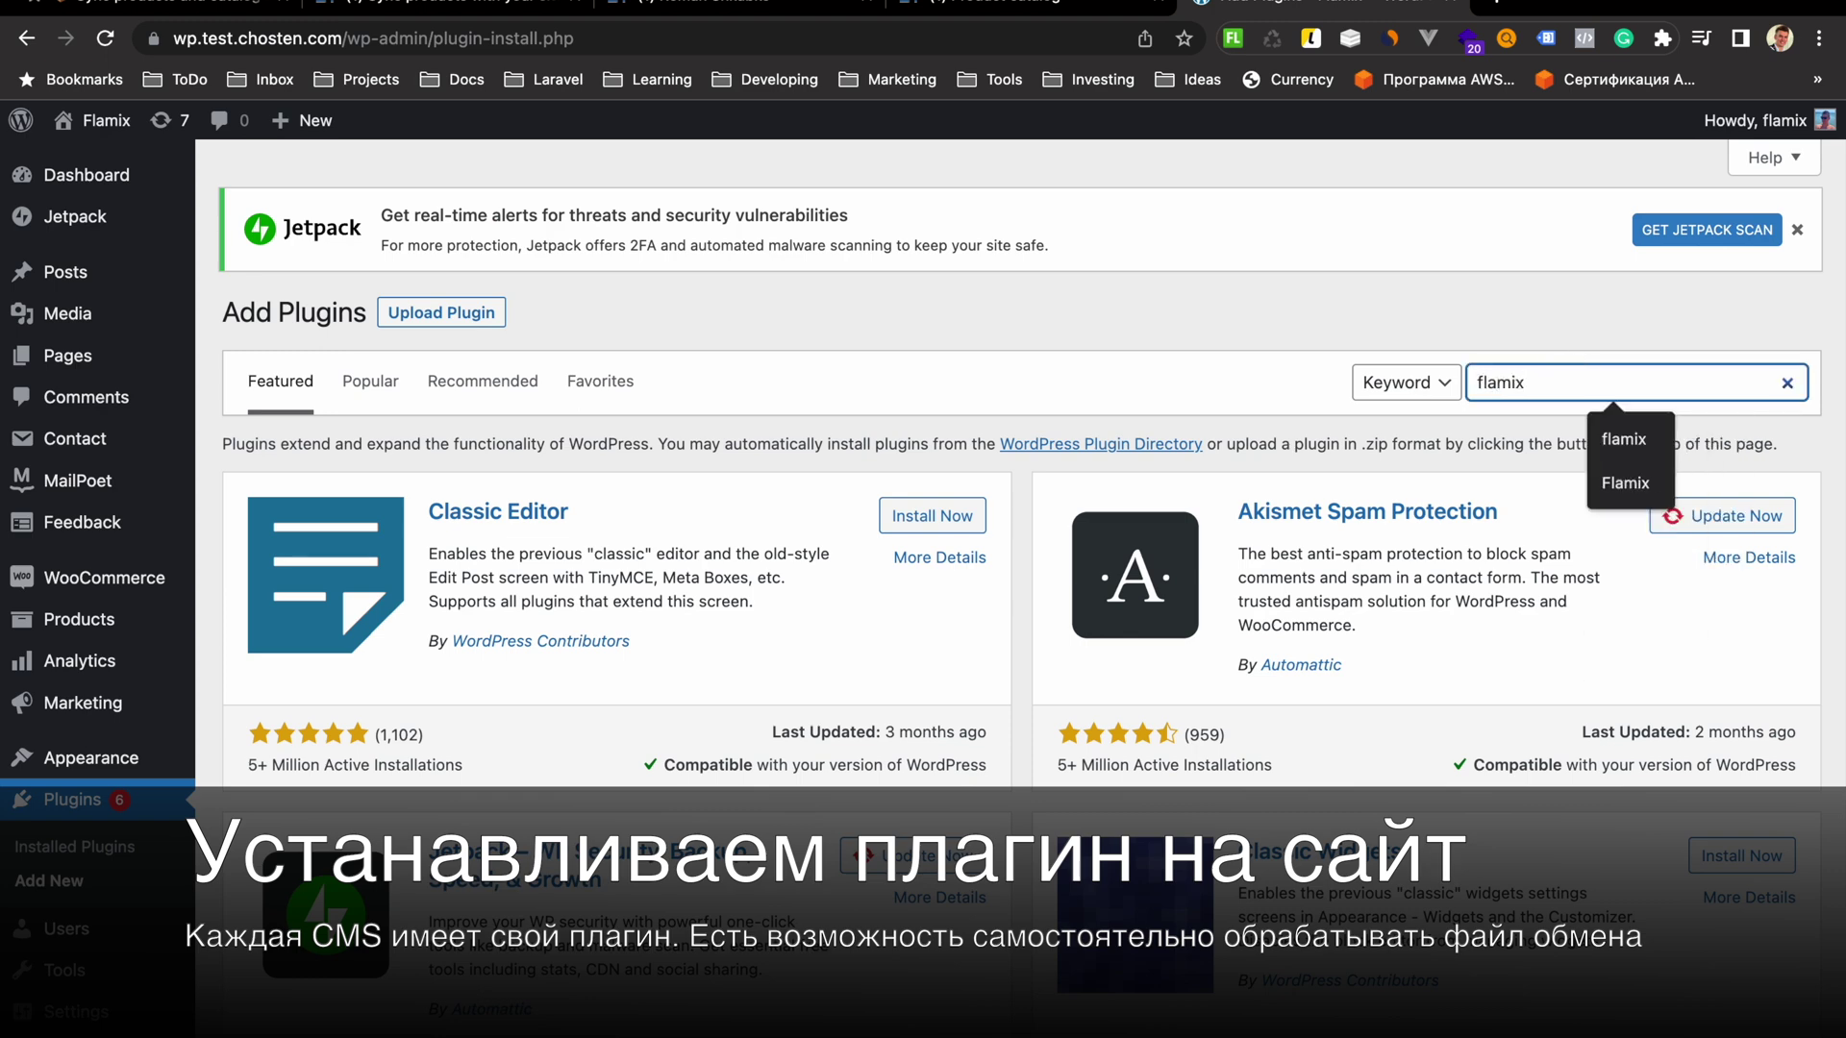
pyautogui.press('Return')
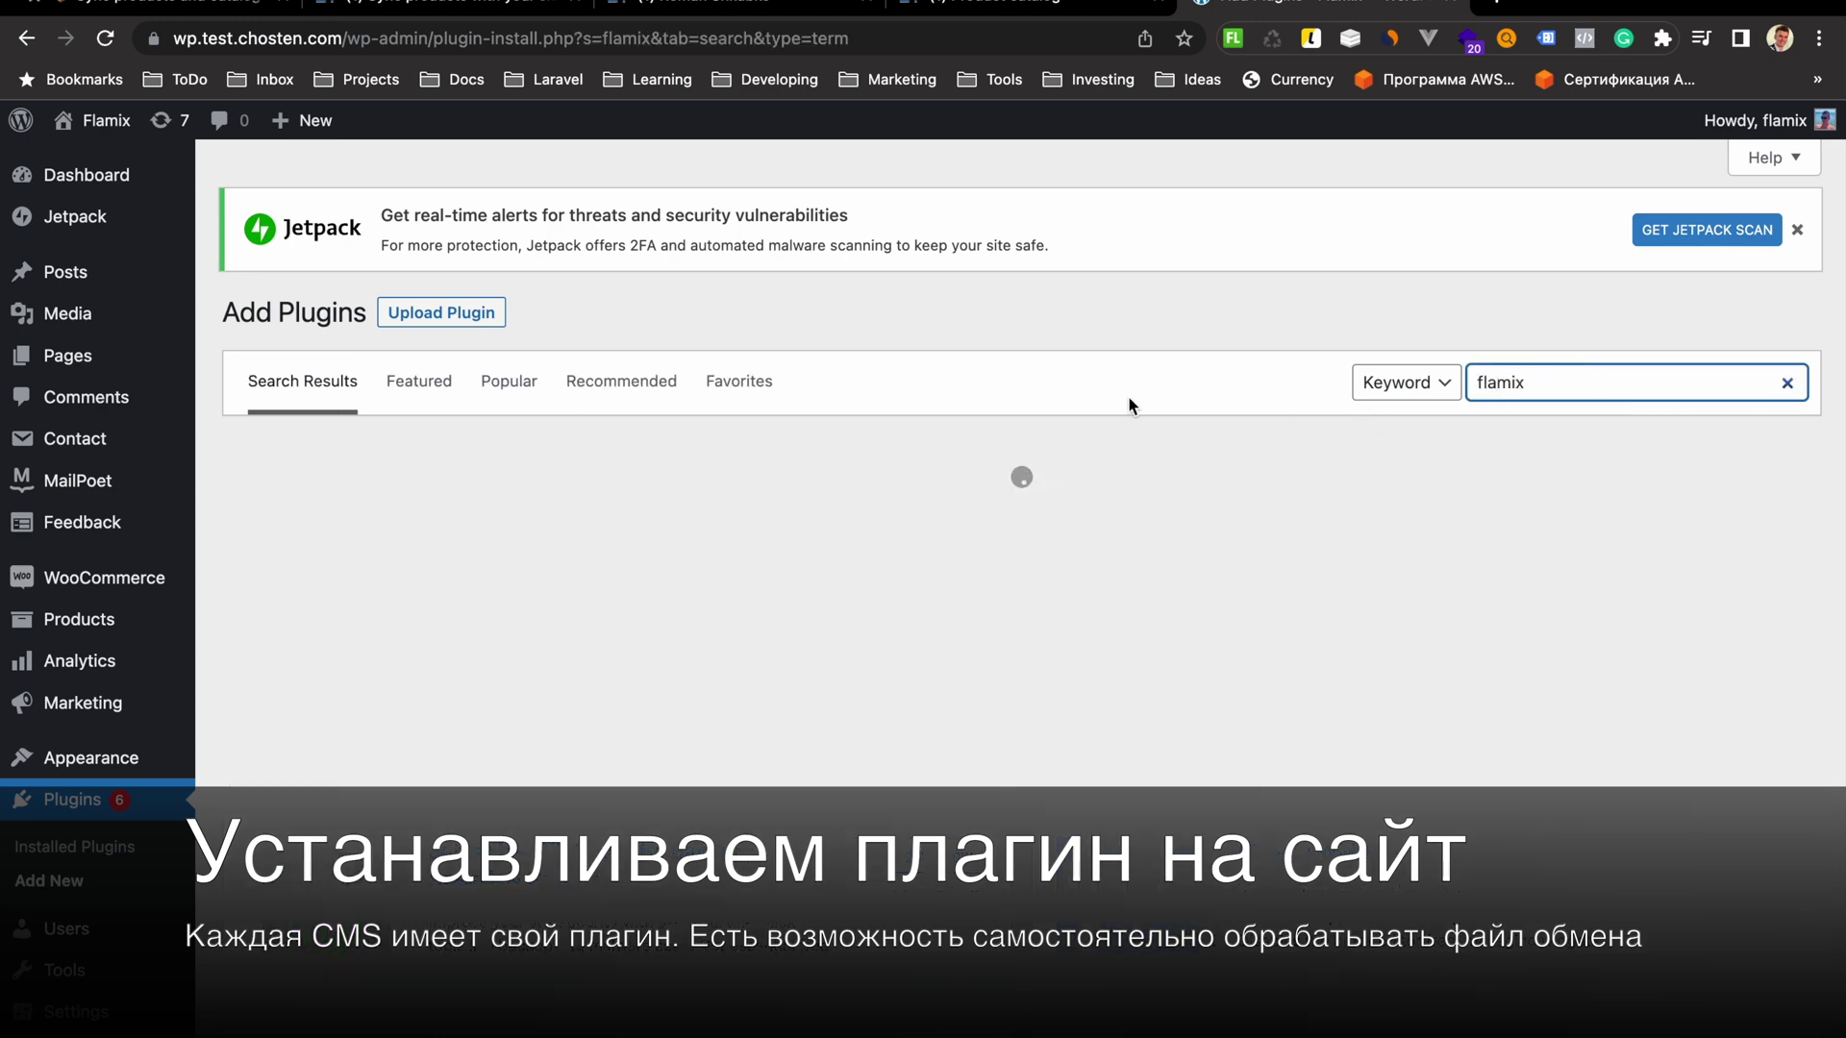
pyautogui.click(937, 840)
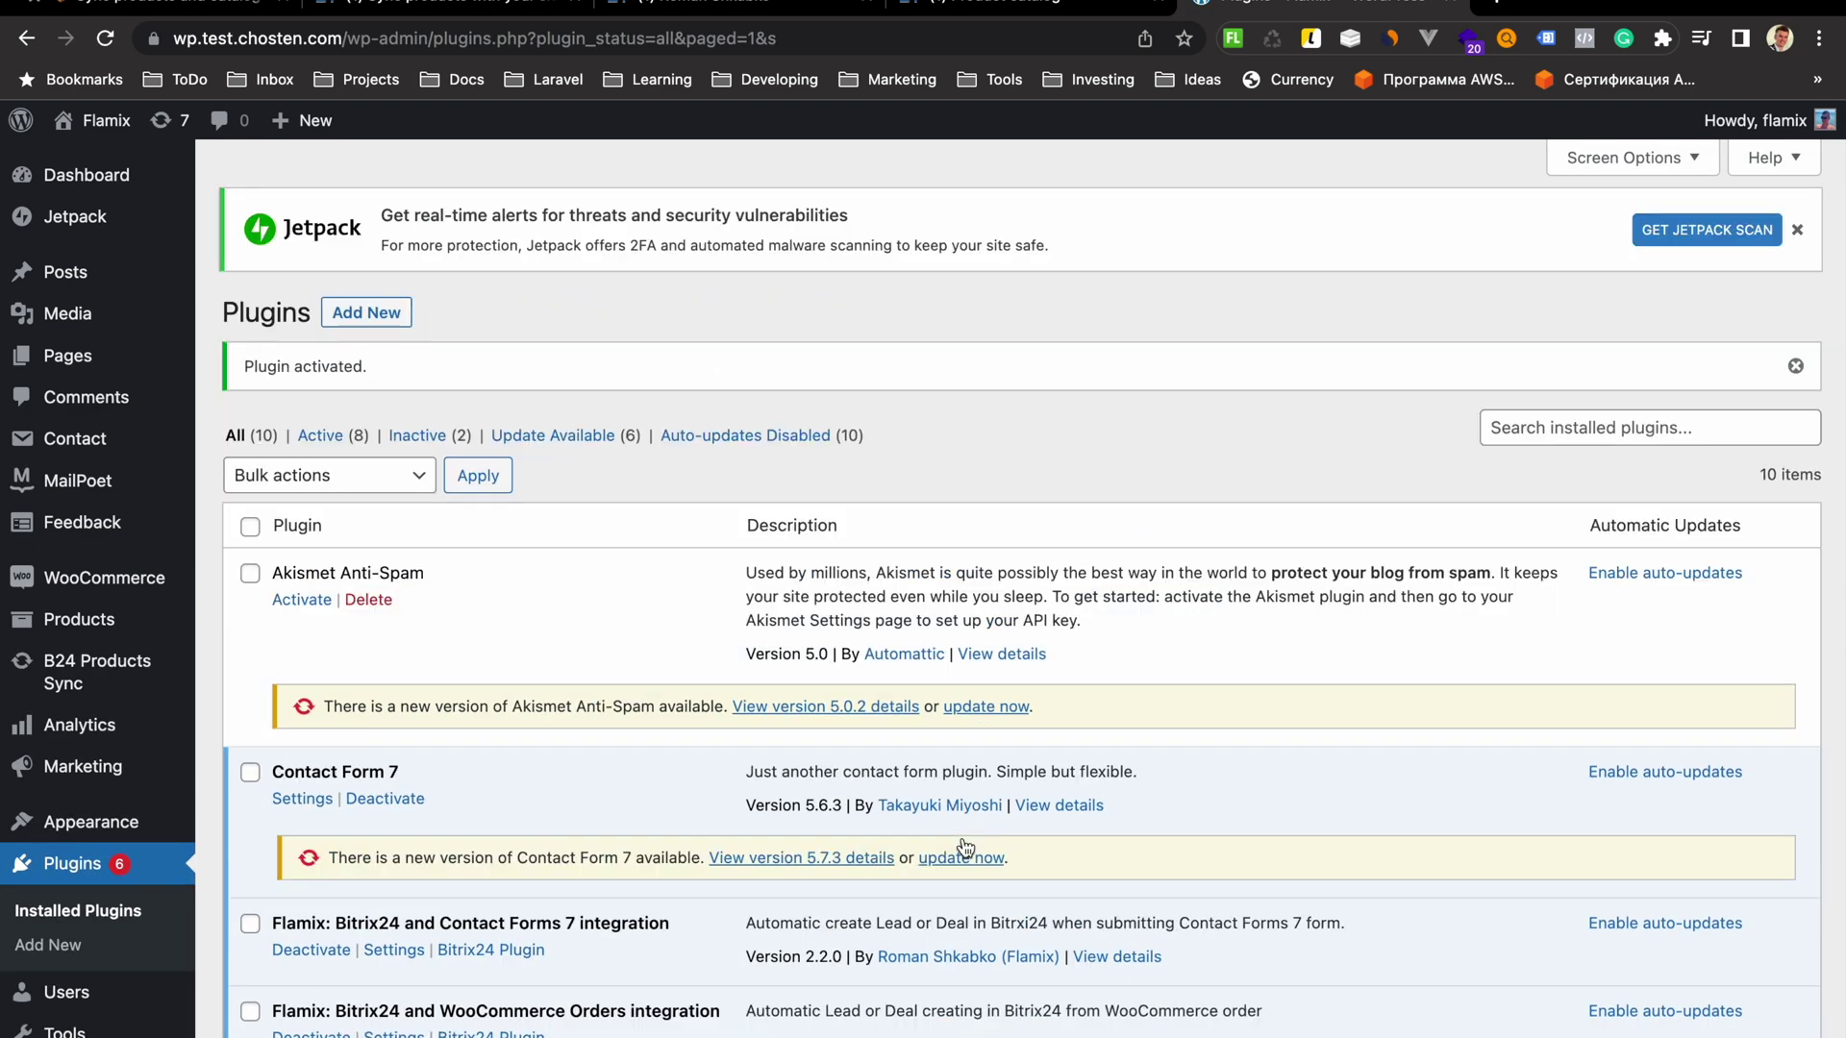
# Open Products Sync settings and paste the portal domain flamixtest-1.bitrix24.eu into the domain field
pyautogui.scroll(-5, 965, 846)
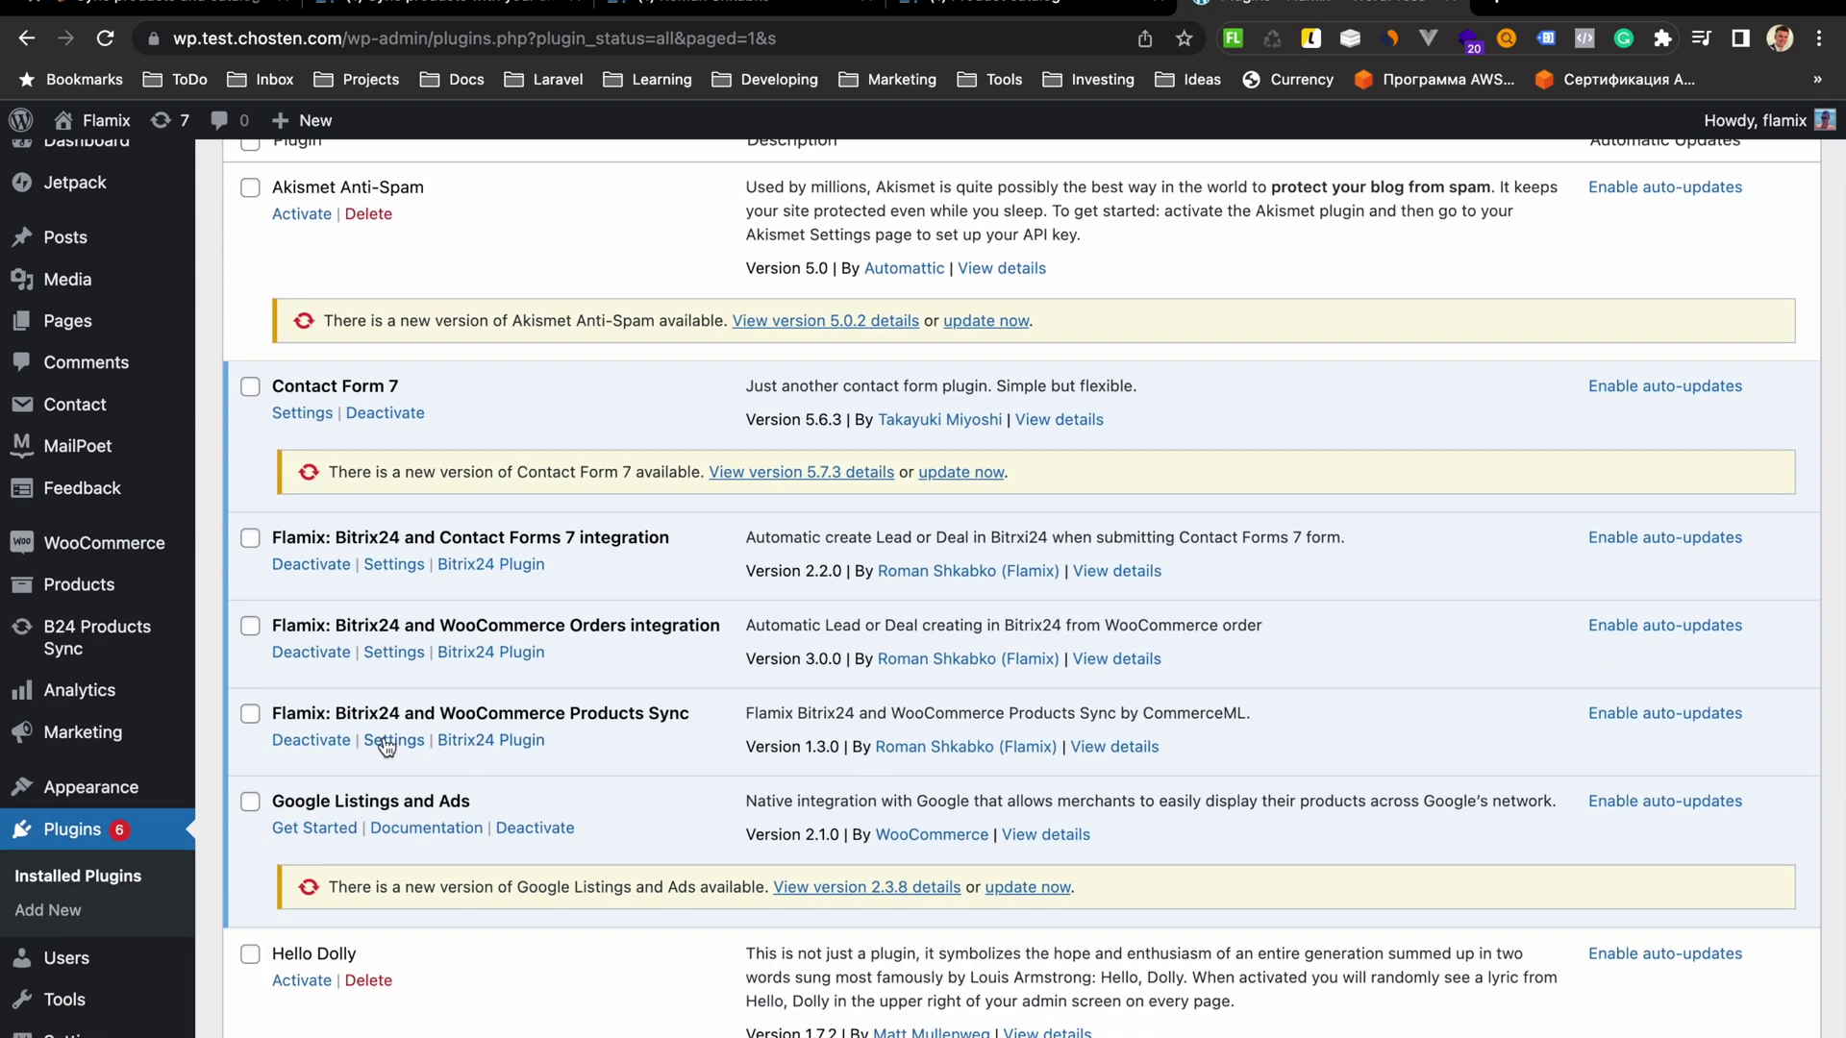
pyautogui.click(396, 741)
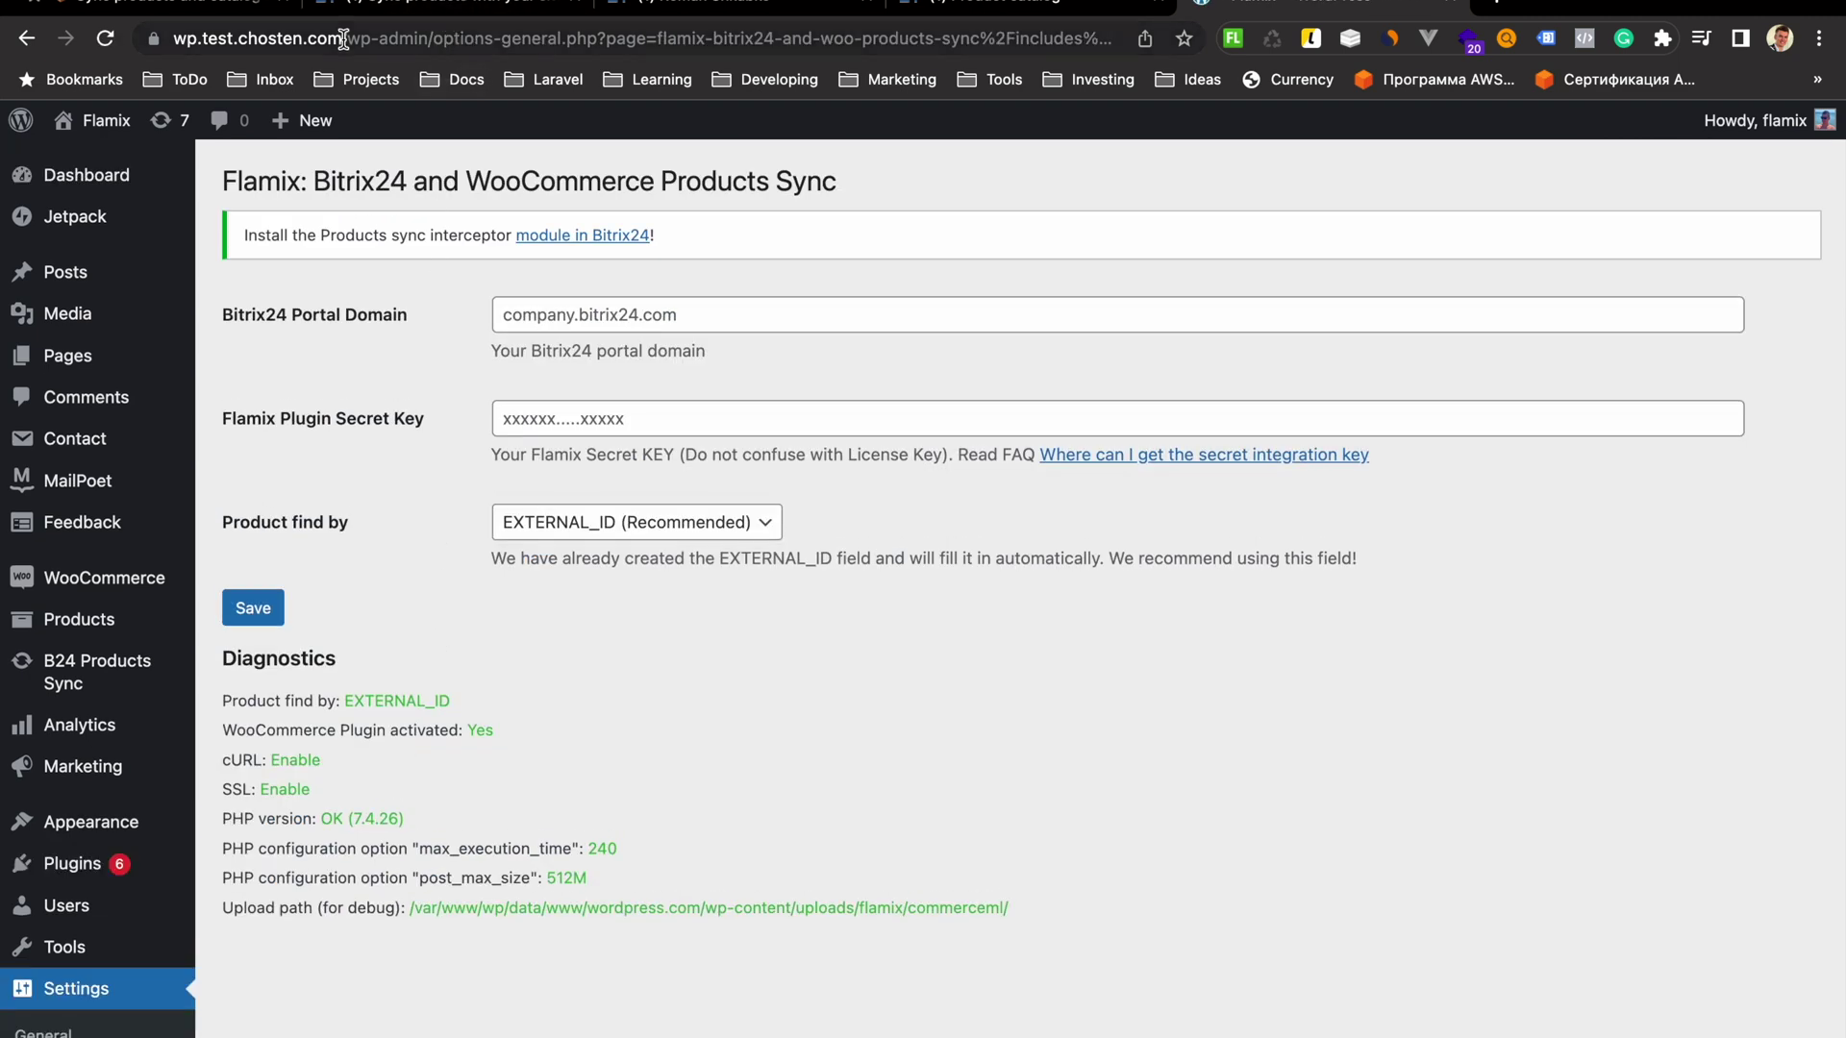
pyautogui.click(396, 5)
pyautogui.moveTo(357, 41); pyautogui.dragTo(175, 38)
pyautogui.rightClick(242, 37)
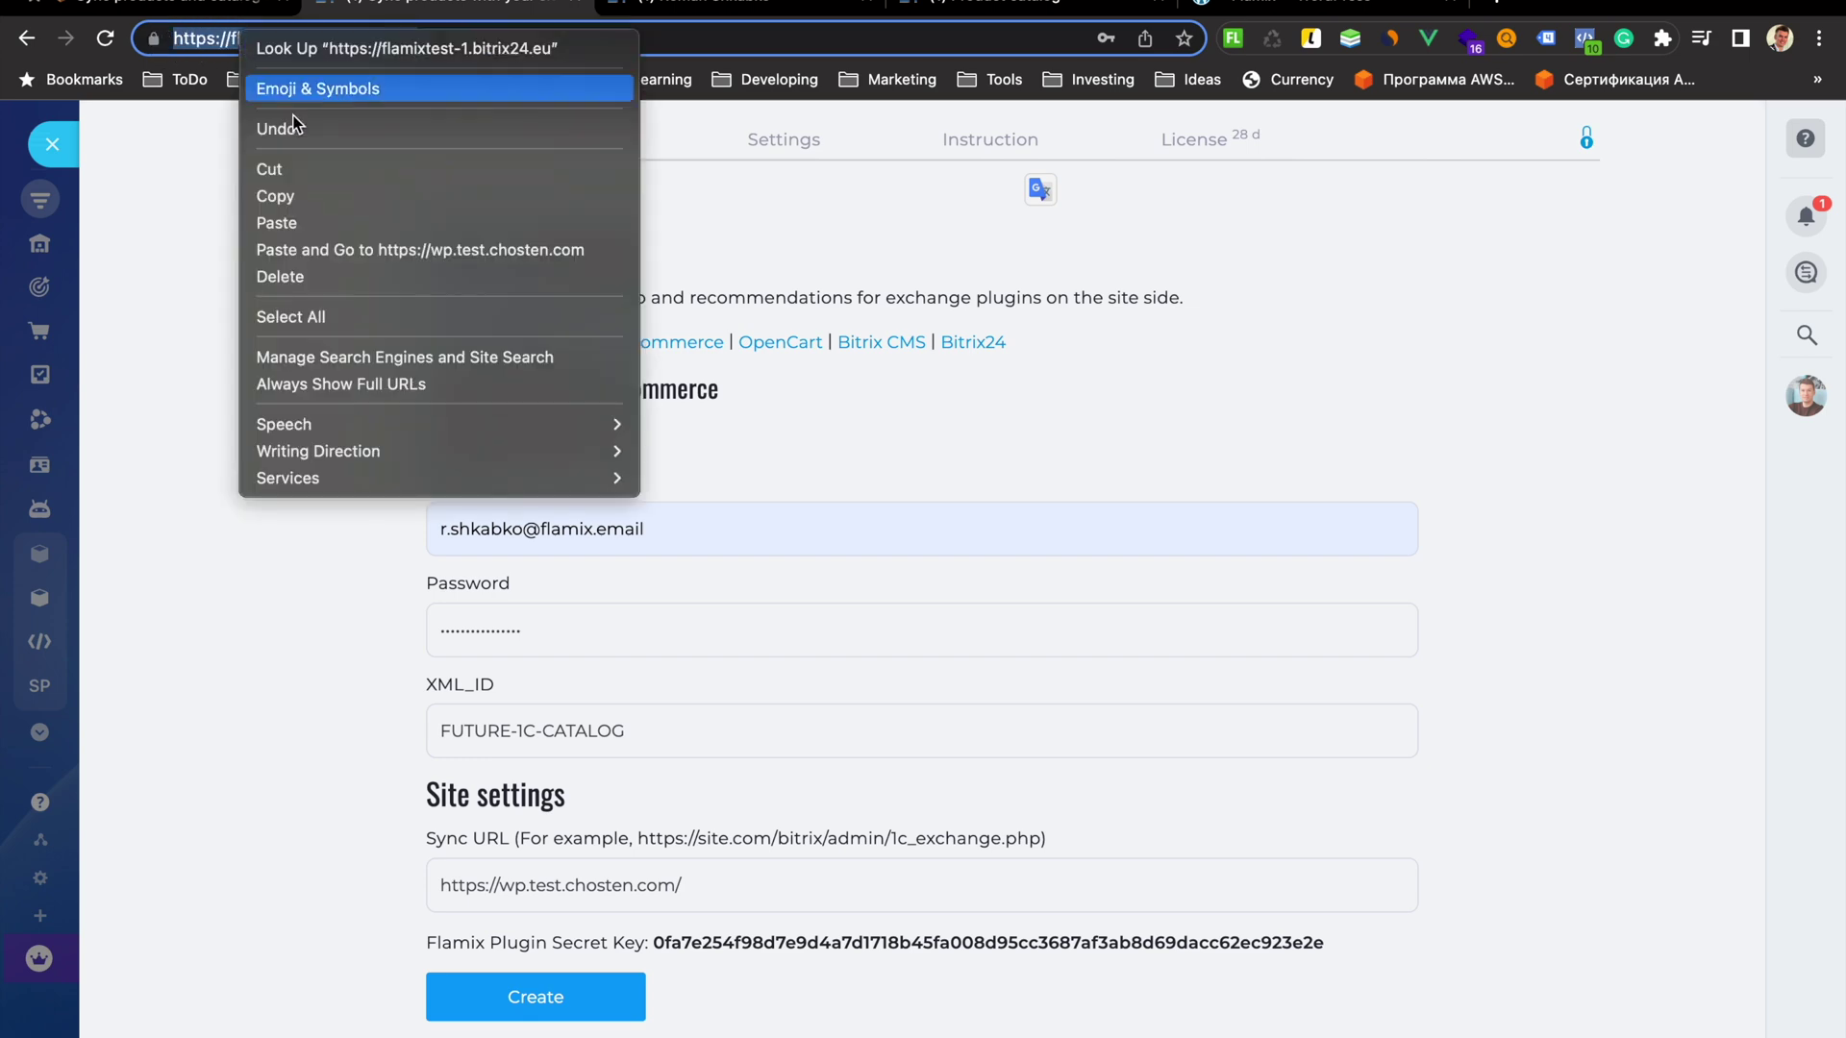
pyautogui.click(279, 196)
pyautogui.click(1279, 8)
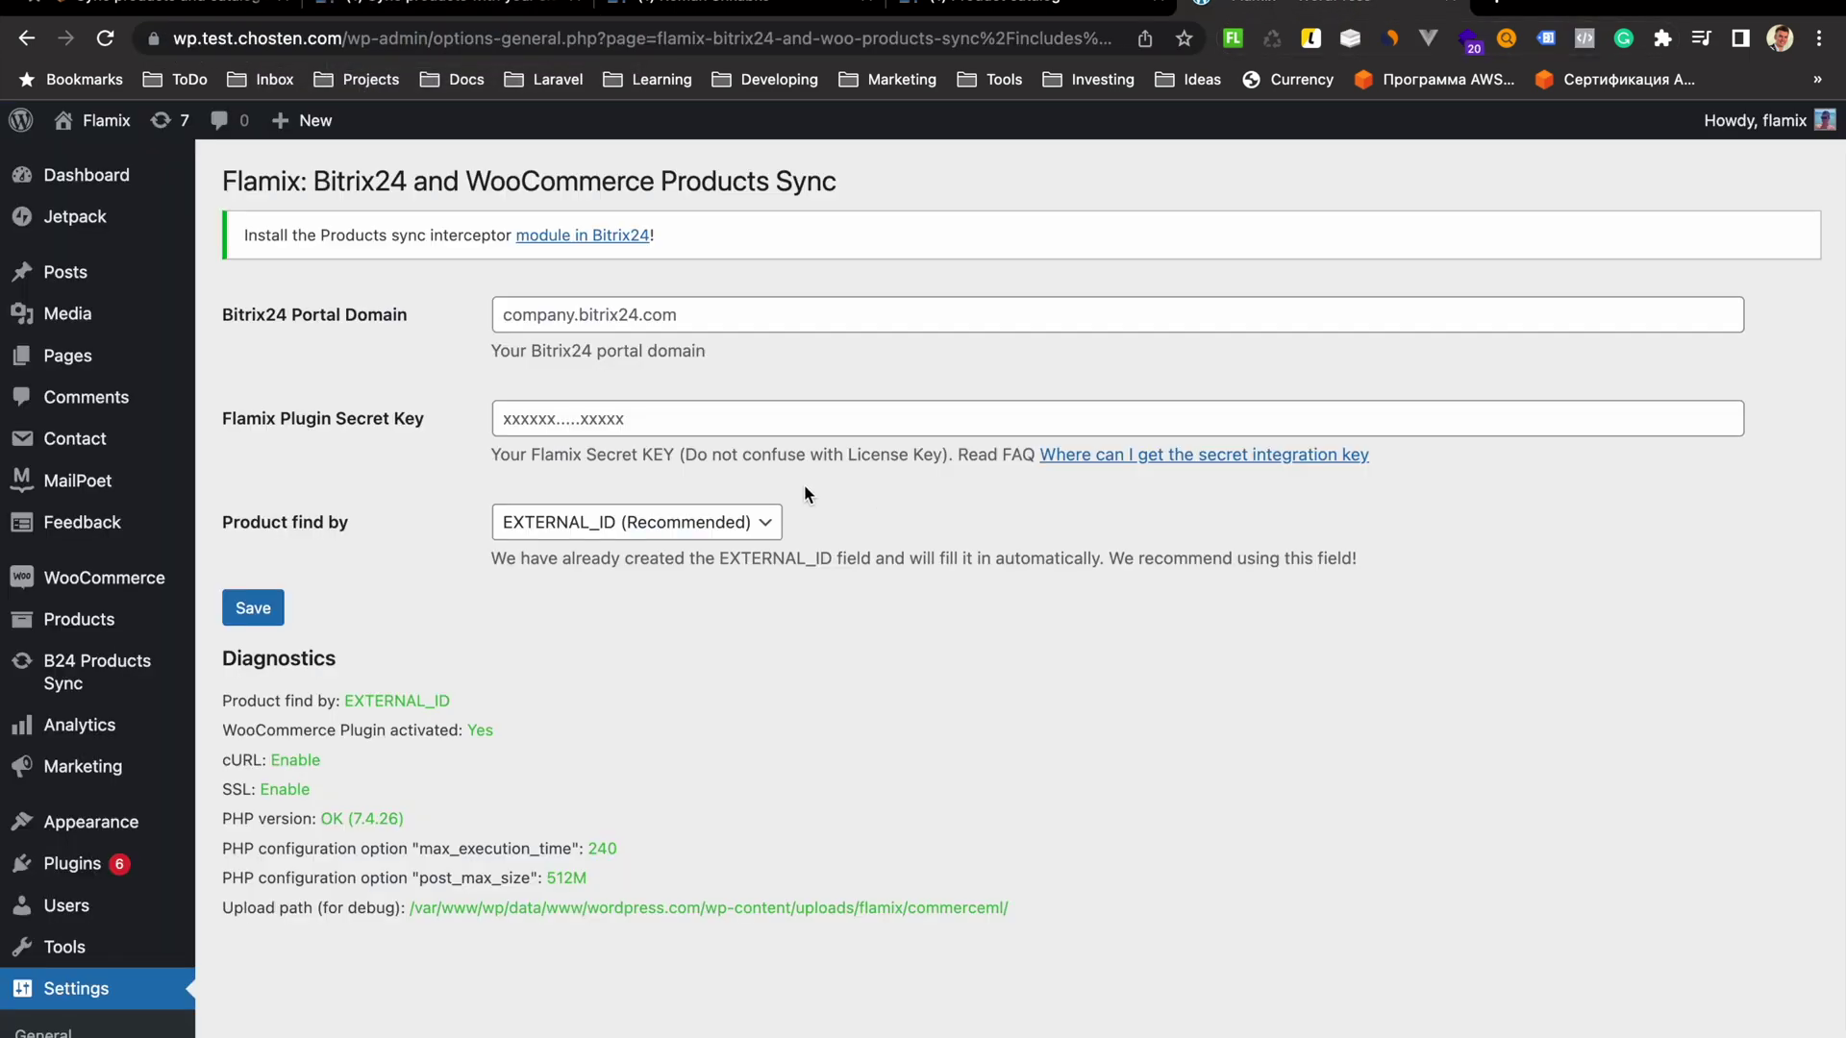
pyautogui.click(644, 314)
pyautogui.rightClick(650, 314)
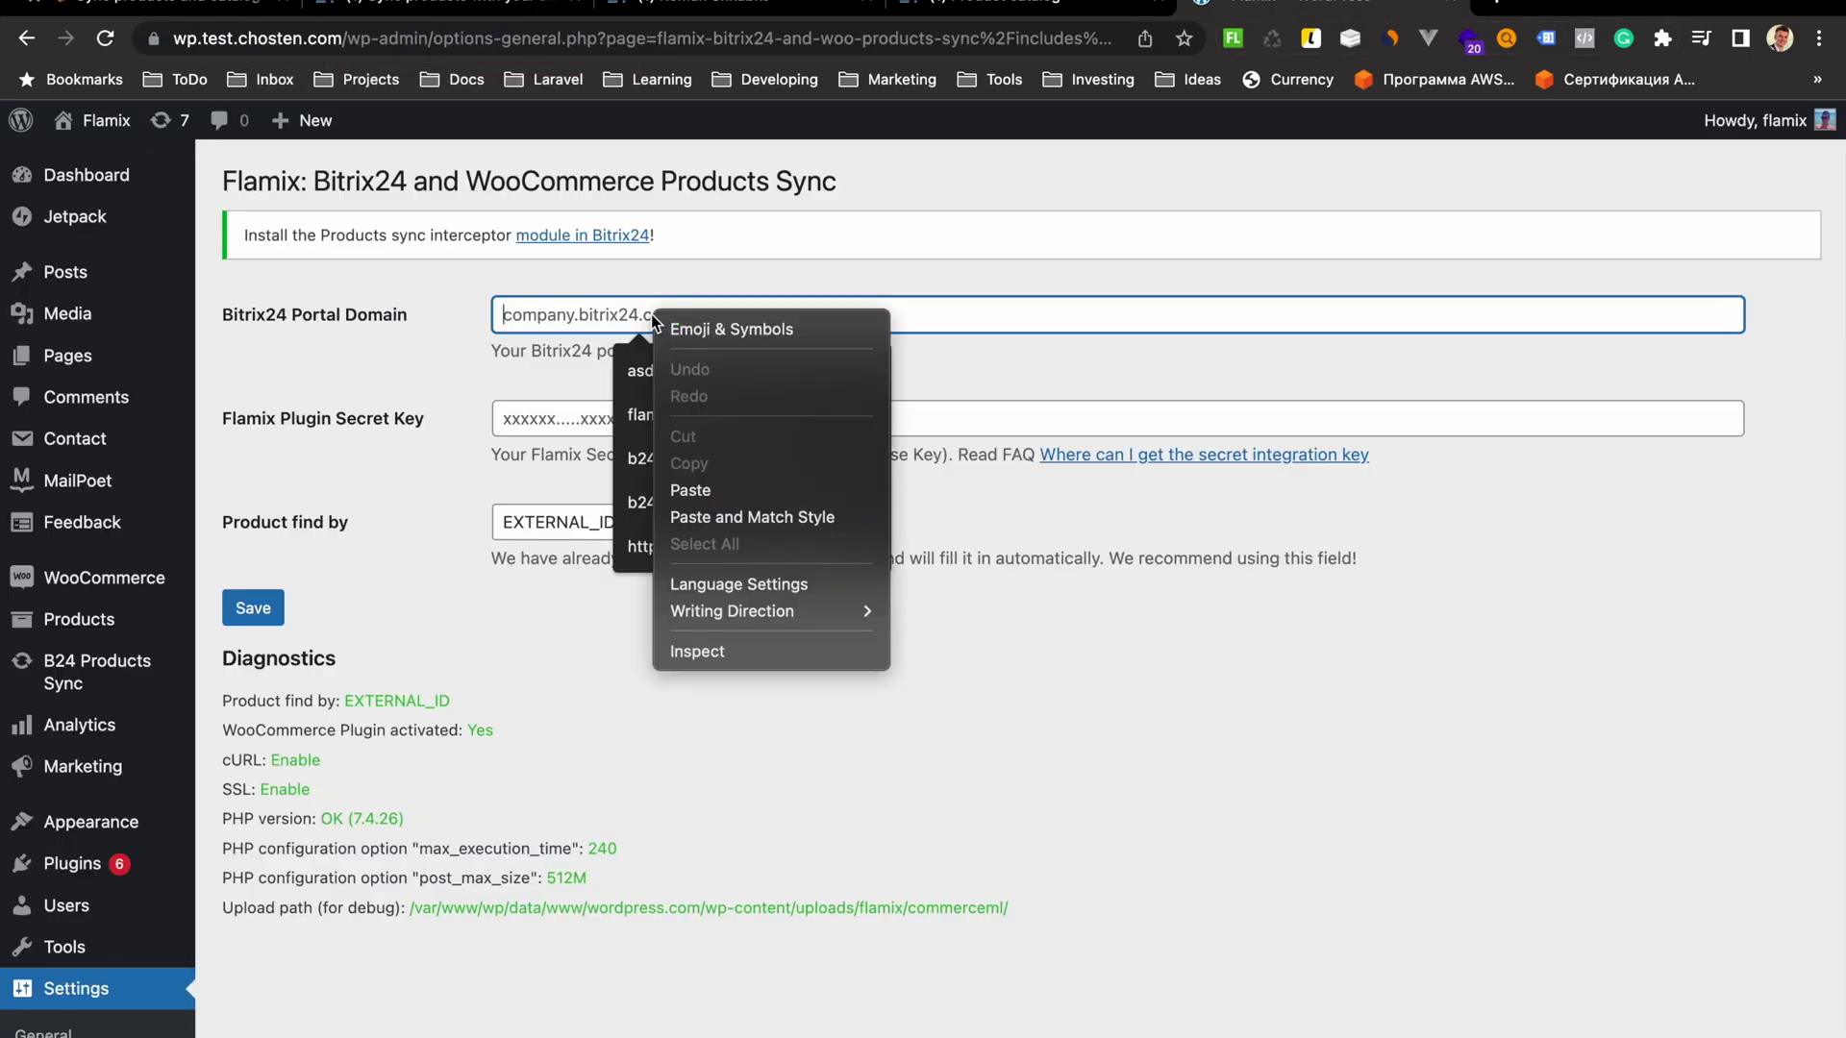
pyautogui.click(719, 490)
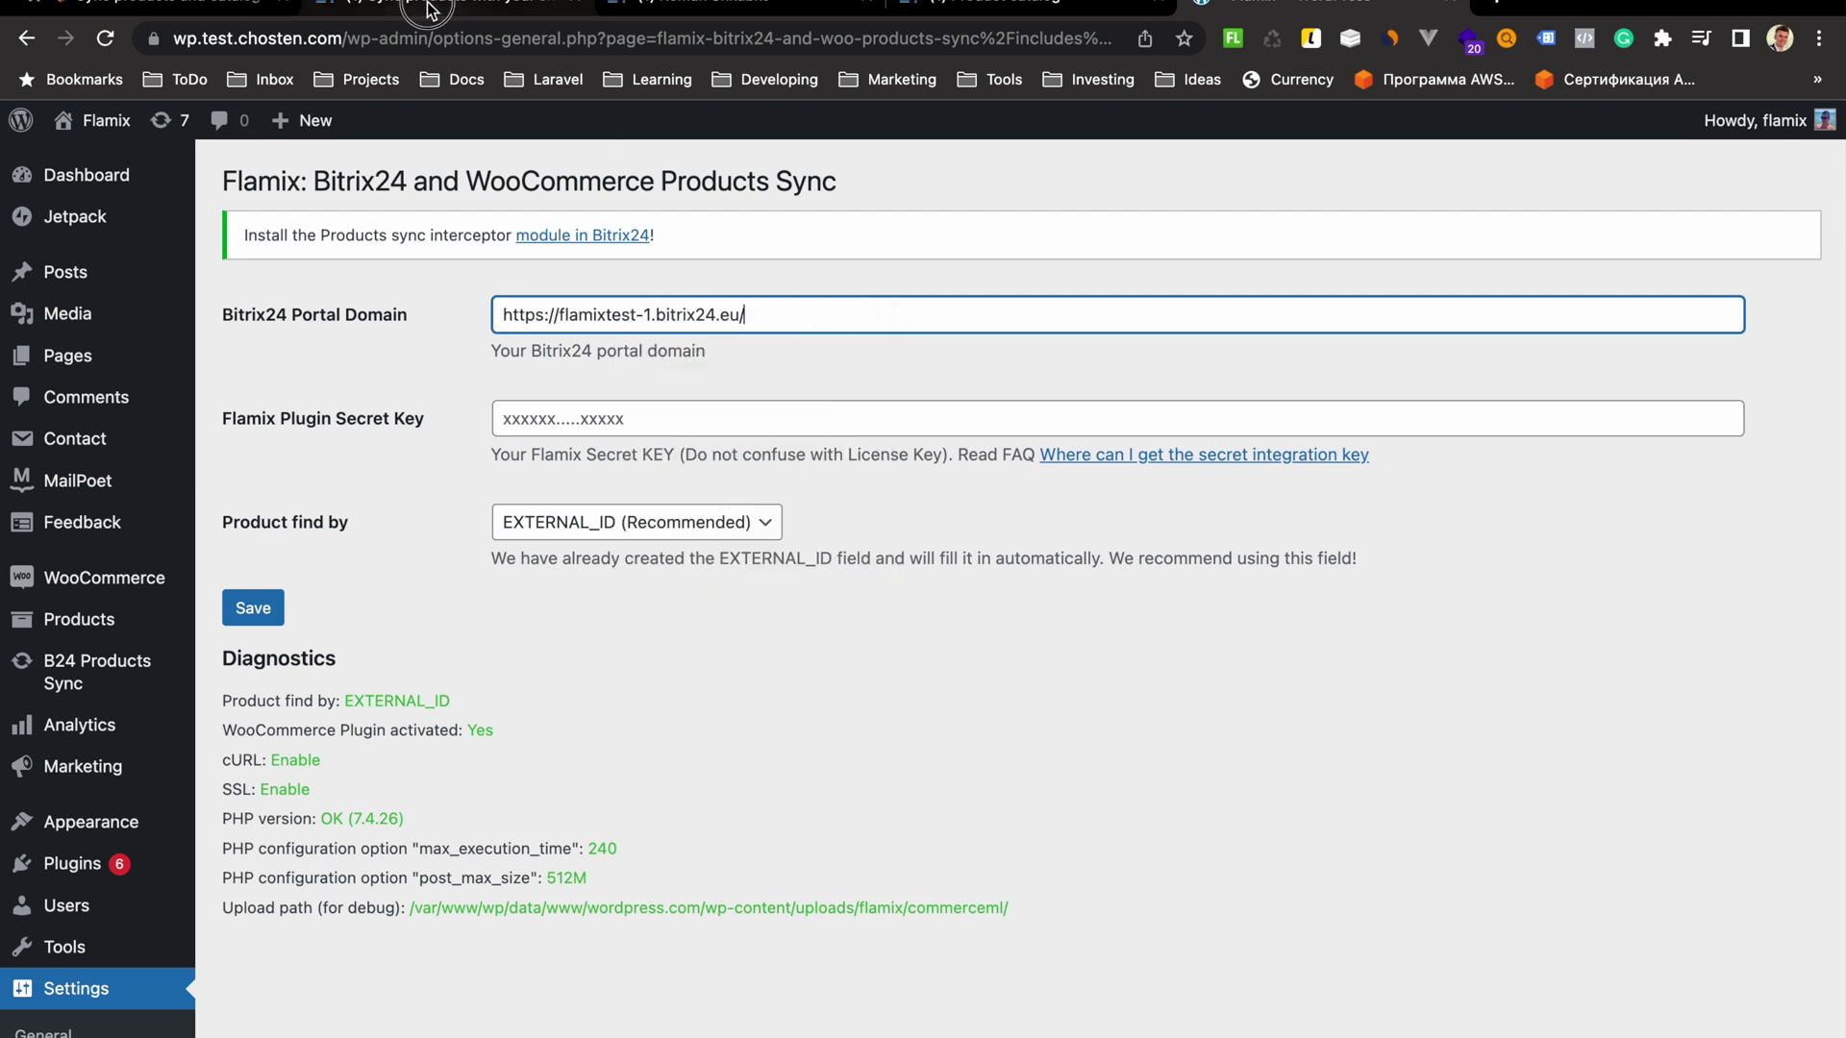
# Copy the Flamix plugin secret key from Bitrix24 into the plugin secret key field
pyautogui.click(425, 16)
pyautogui.moveTo(657, 938); pyautogui.dragTo(1324, 945)
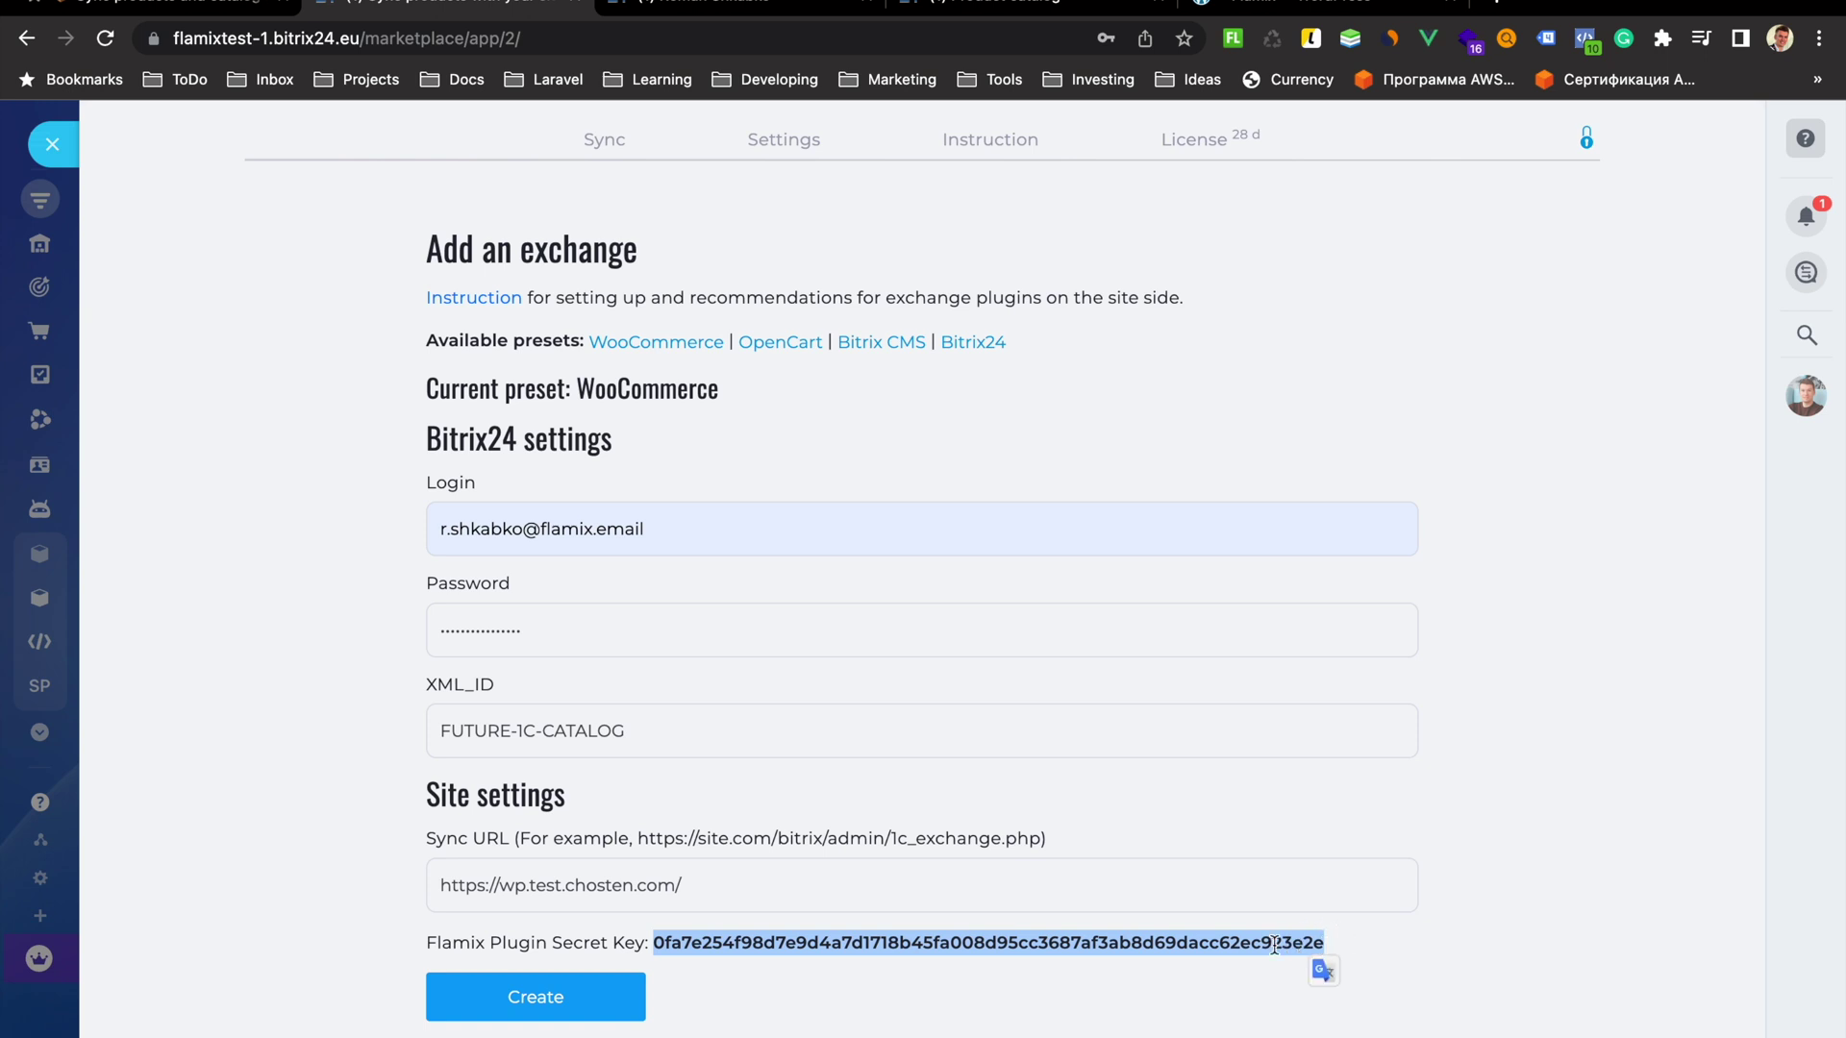
pyautogui.rightClick(1186, 939)
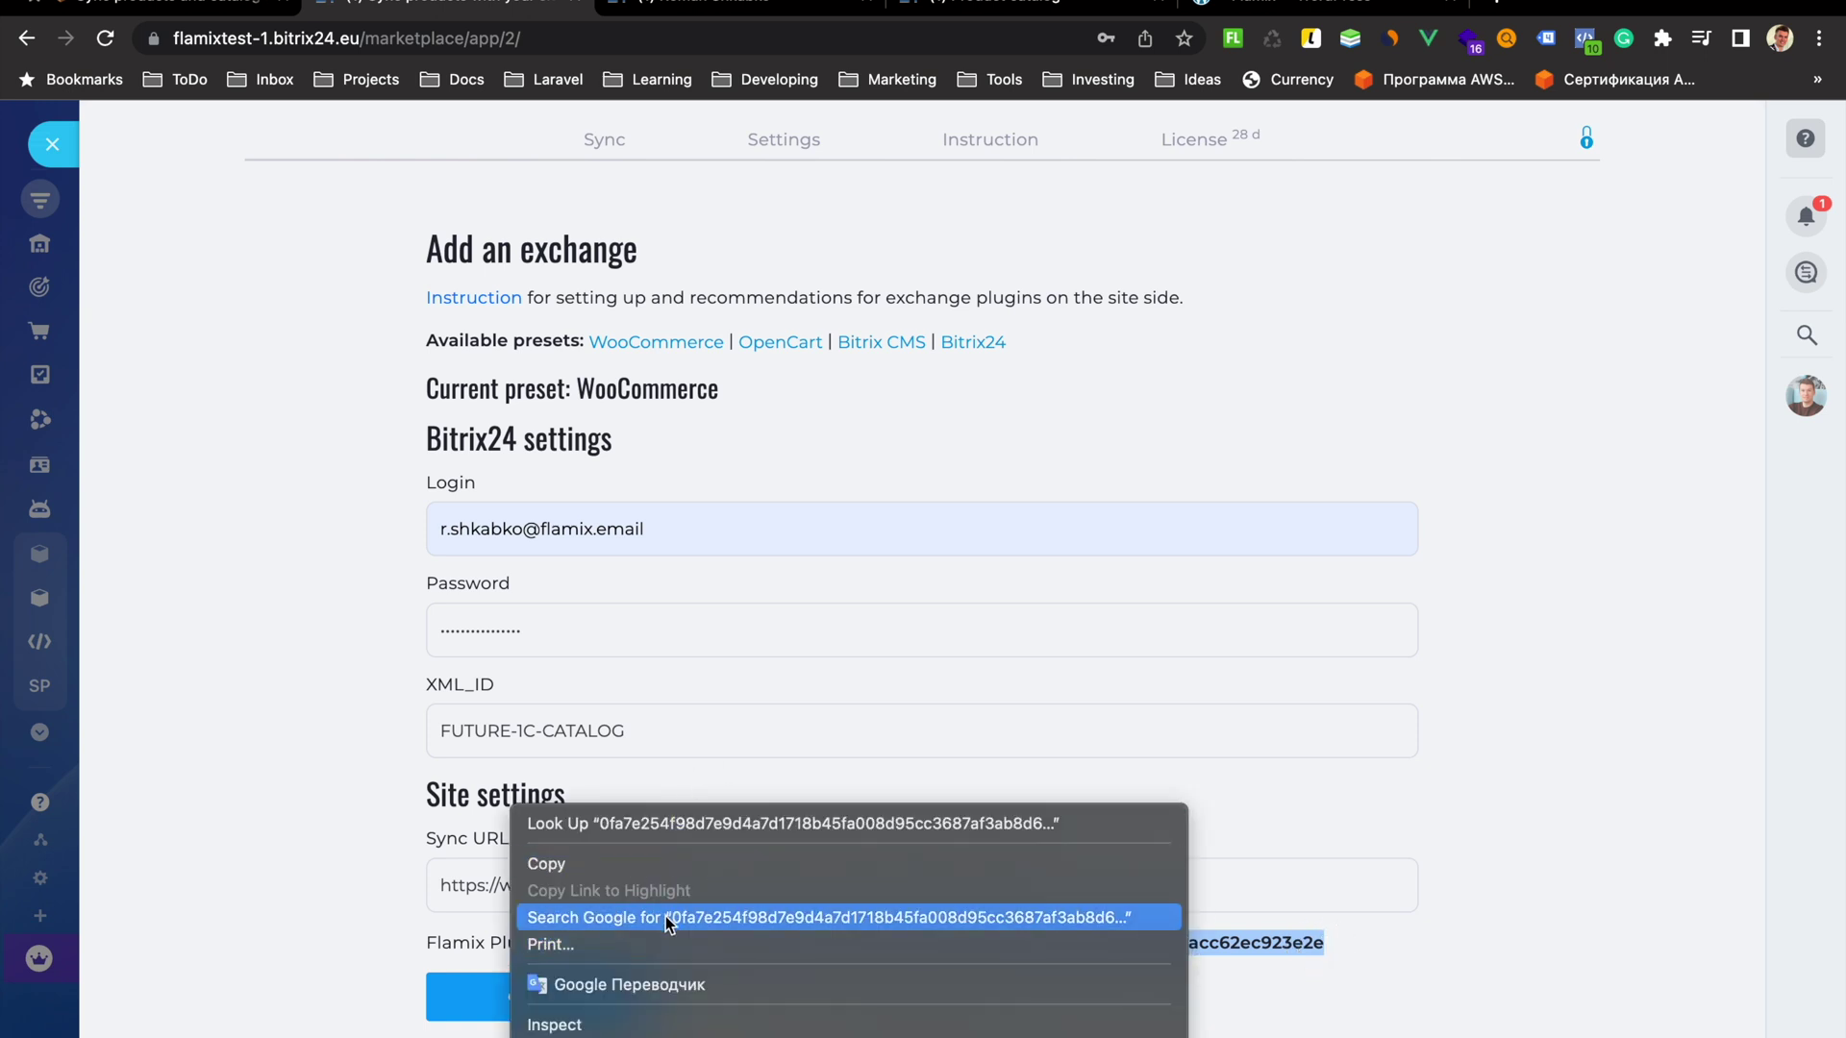
pyautogui.click(603, 861)
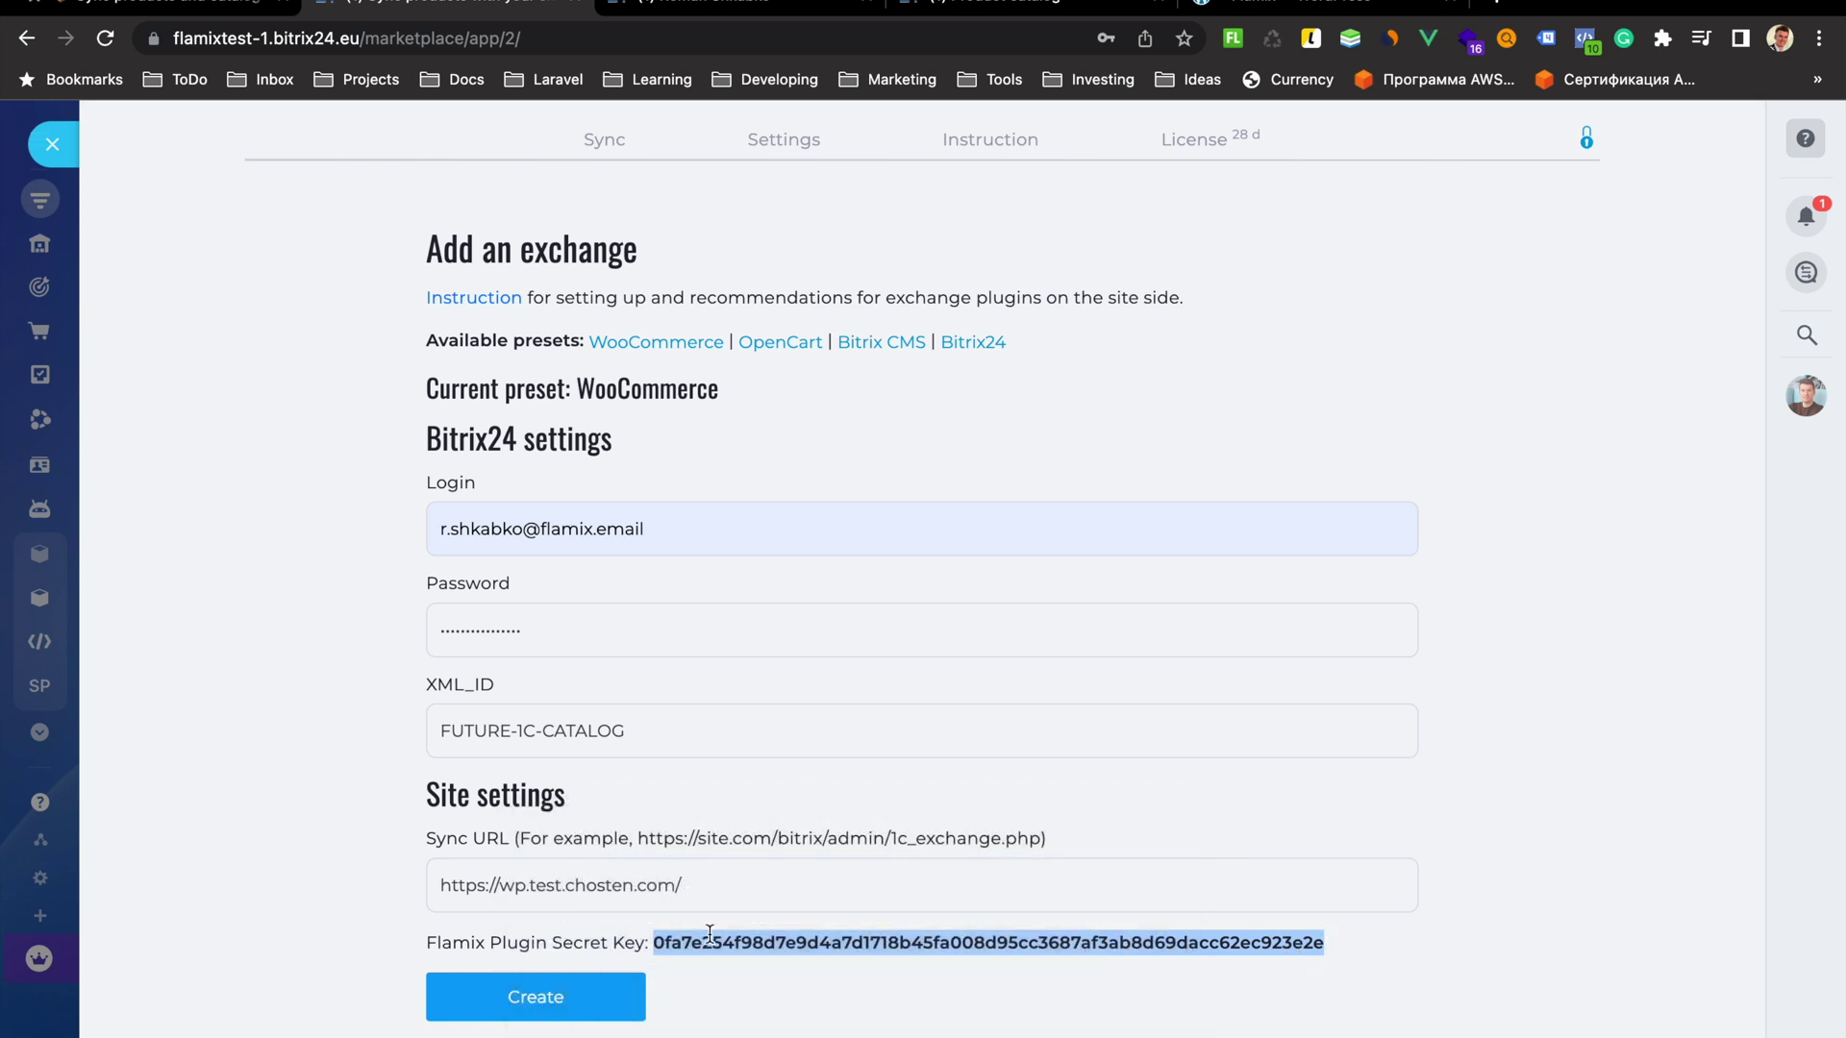
pyautogui.click(1317, 8)
pyautogui.click(581, 418)
pyautogui.rightClick(581, 418)
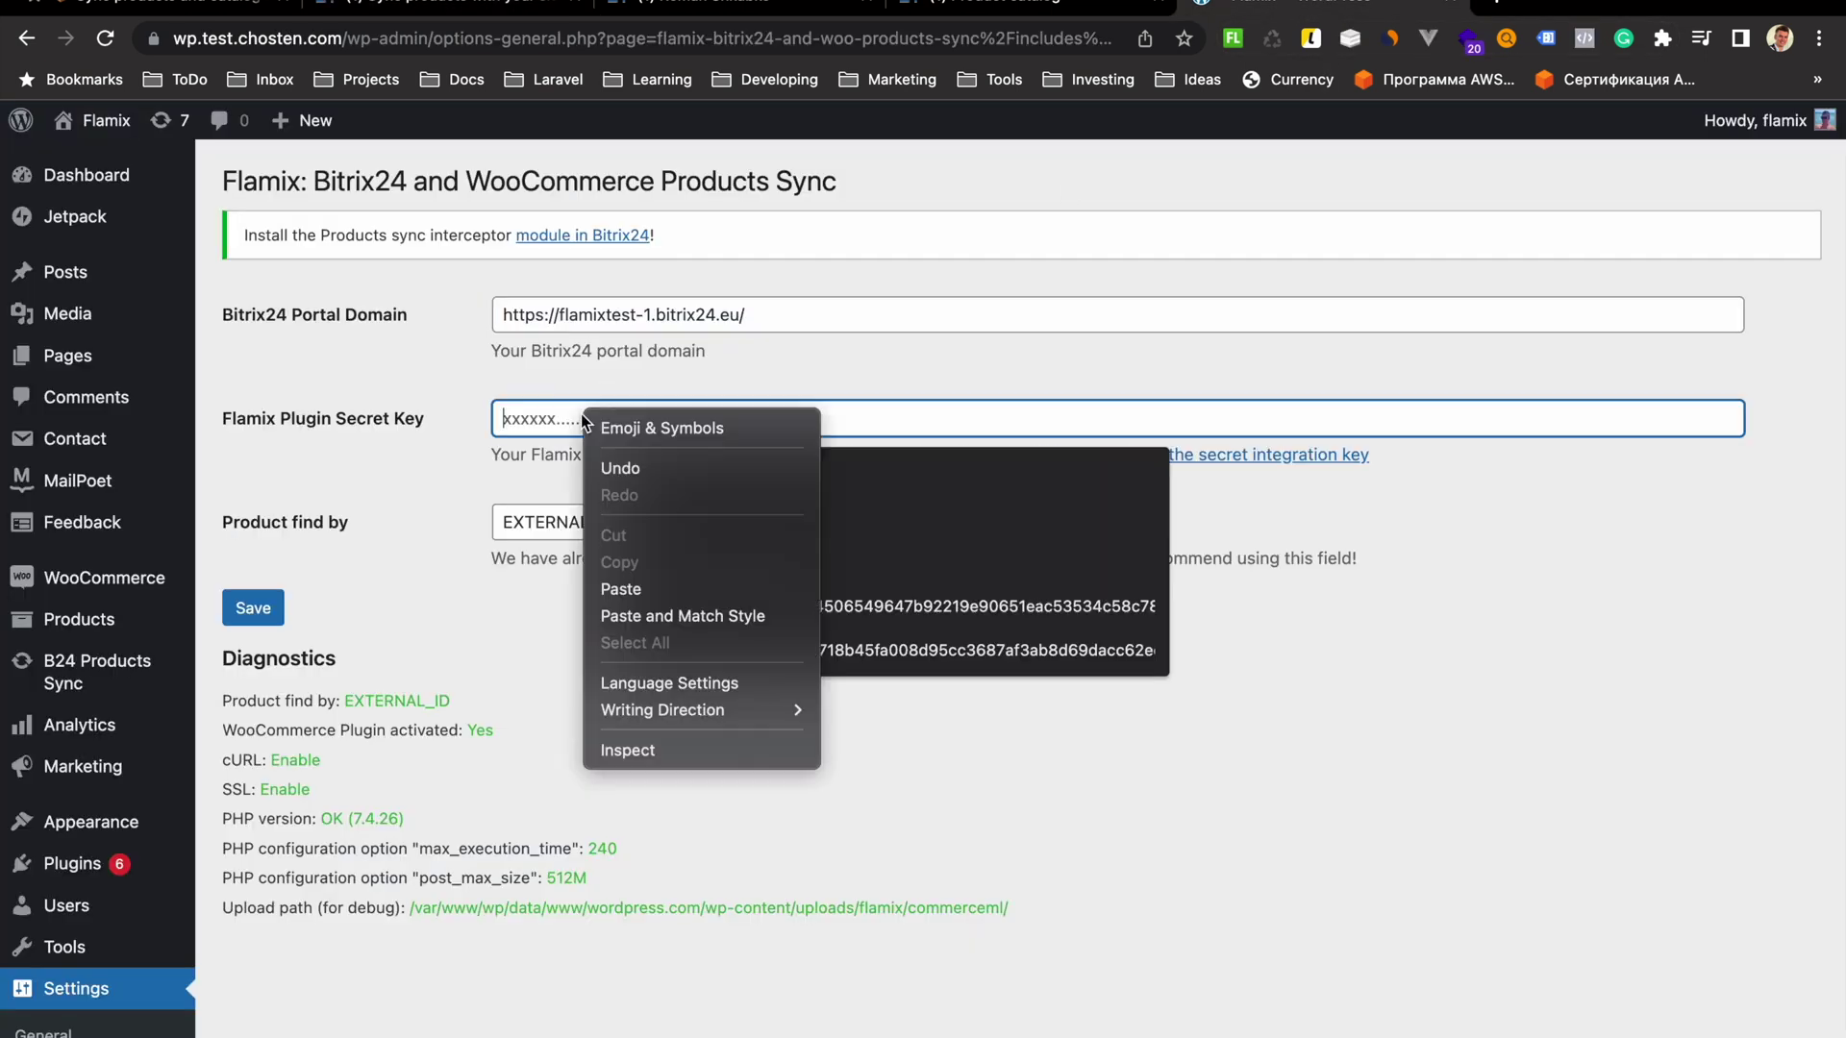
pyautogui.click(625, 587)
# Keep EXTERNAL_ID as the product matching field and save the plugin settings
pyautogui.click(564, 530)
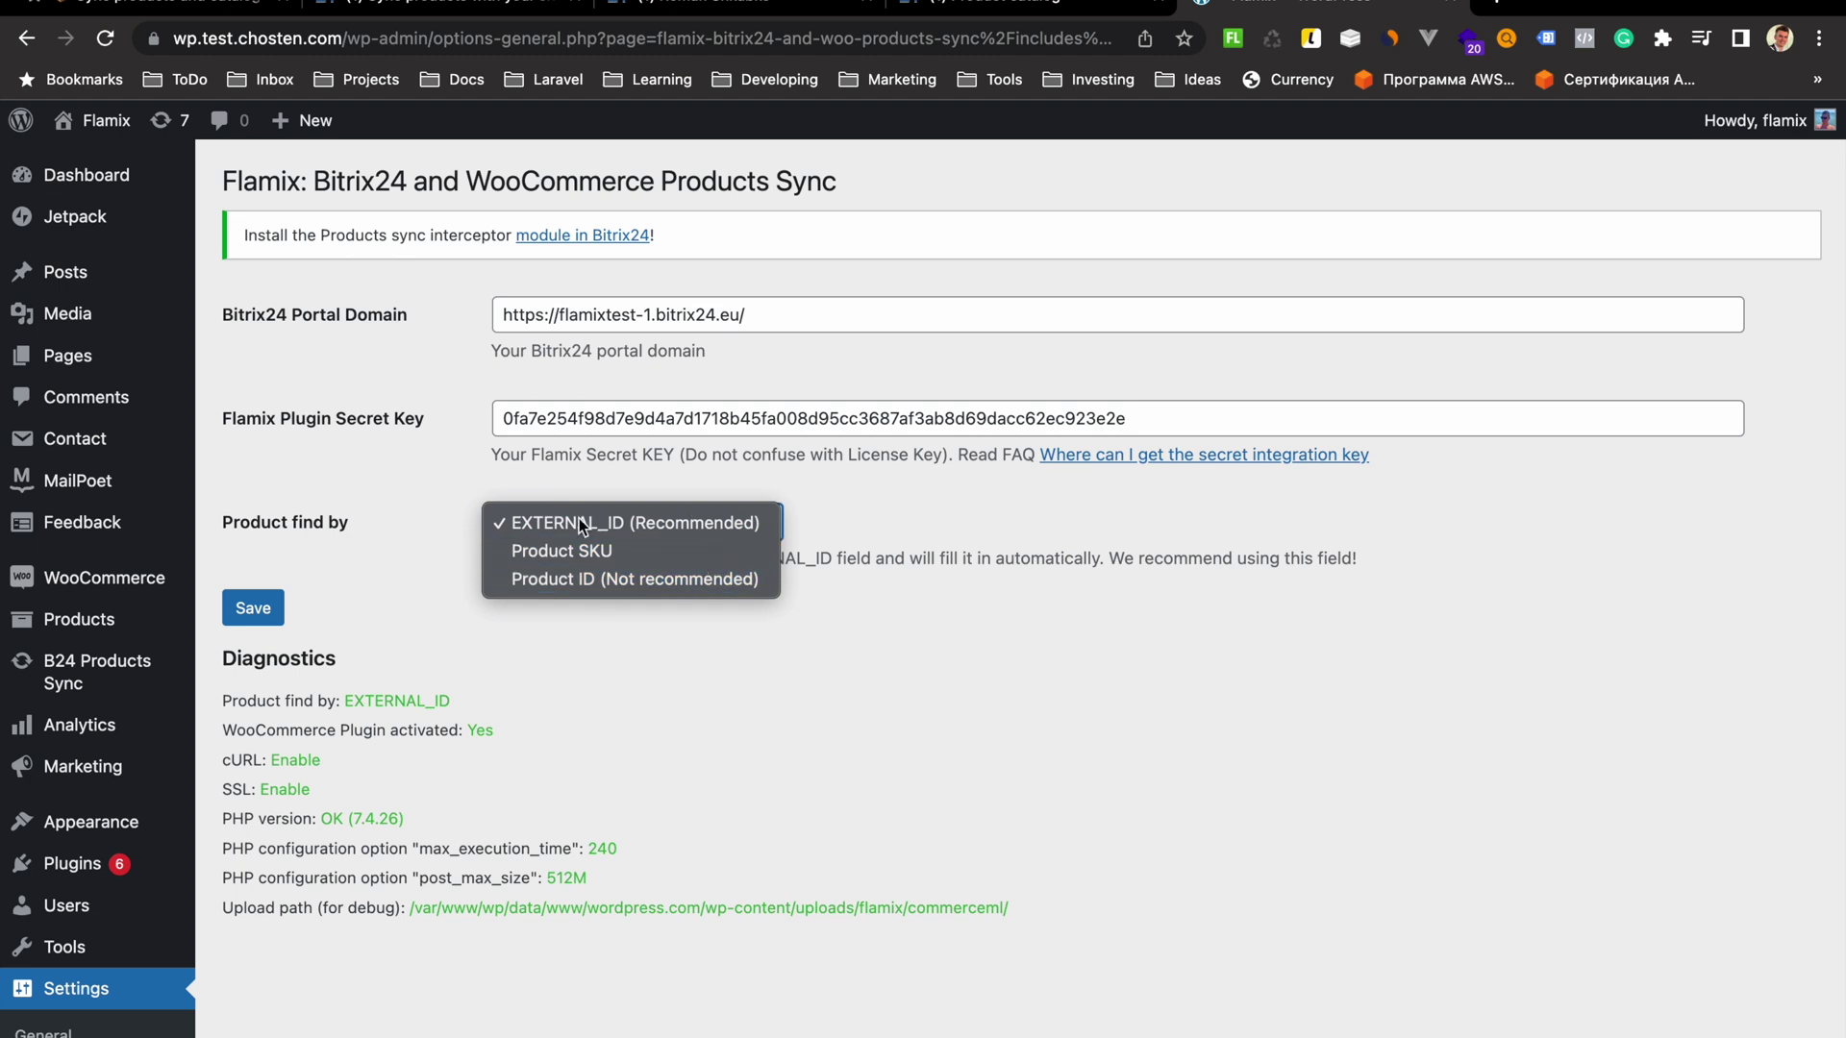
pyautogui.click(577, 526)
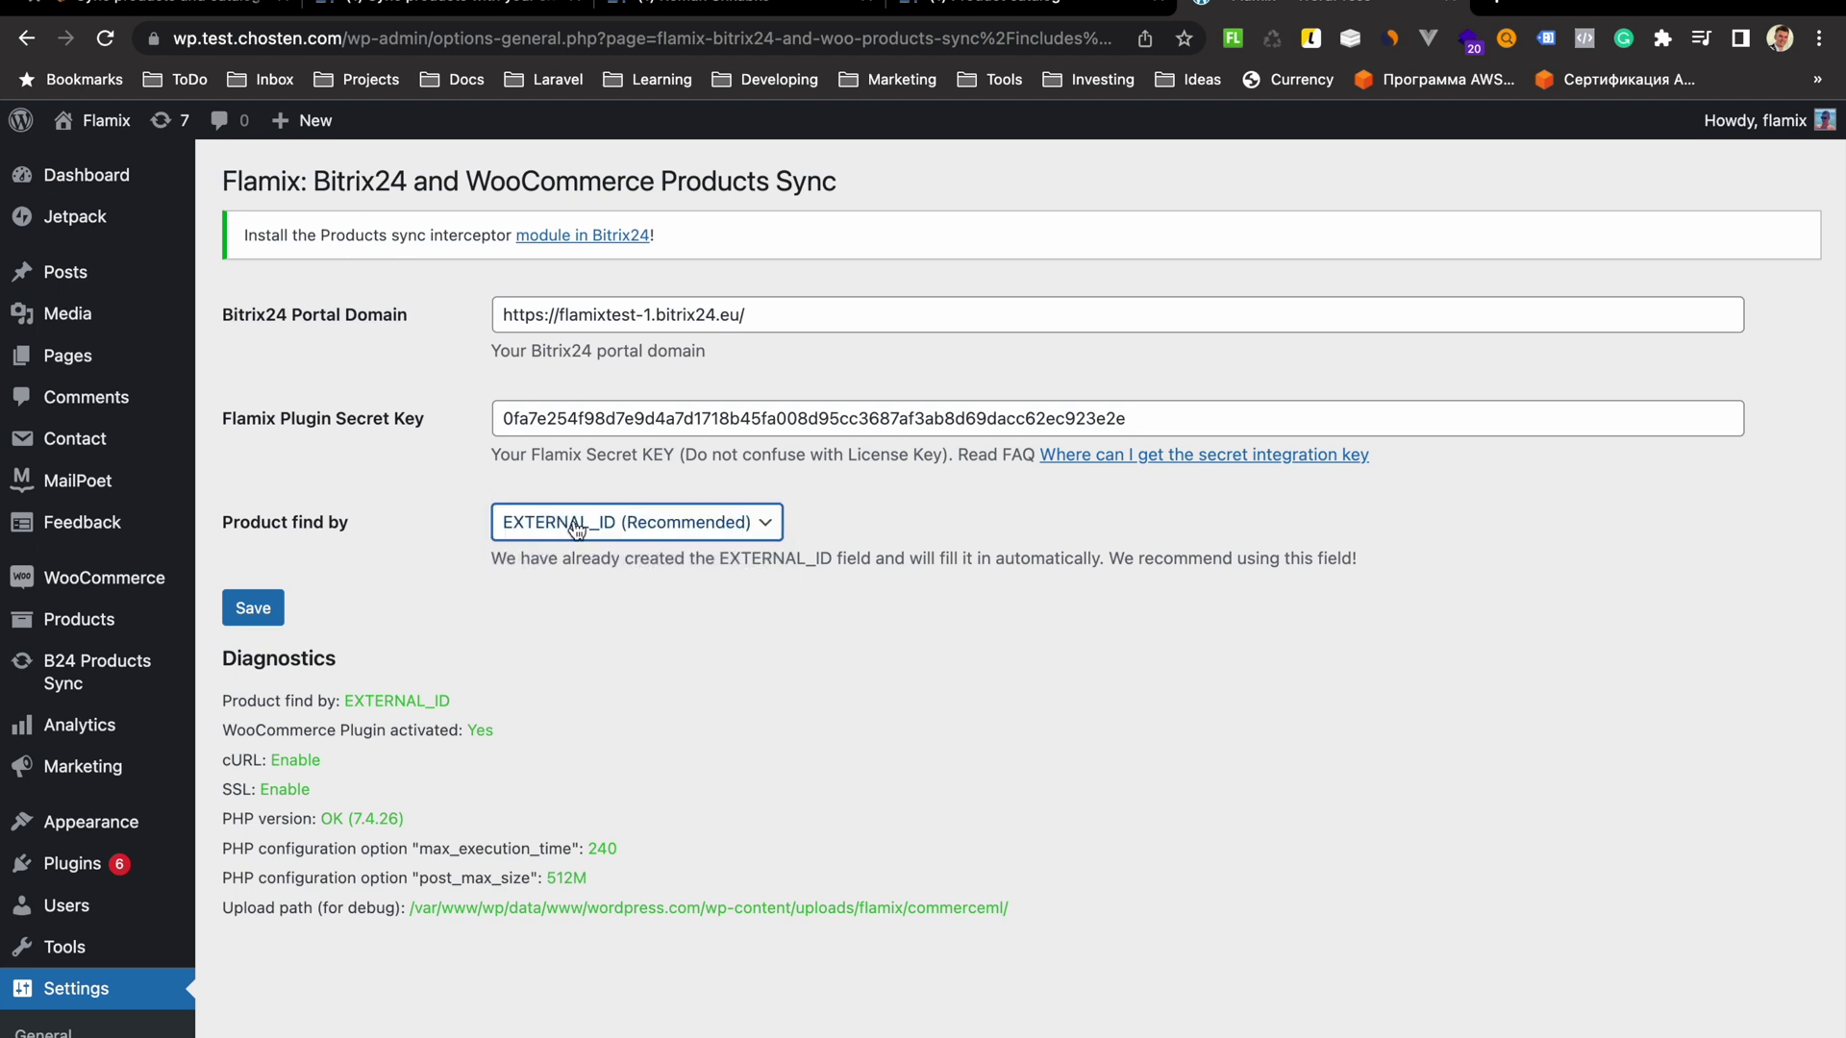
pyautogui.click(266, 612)
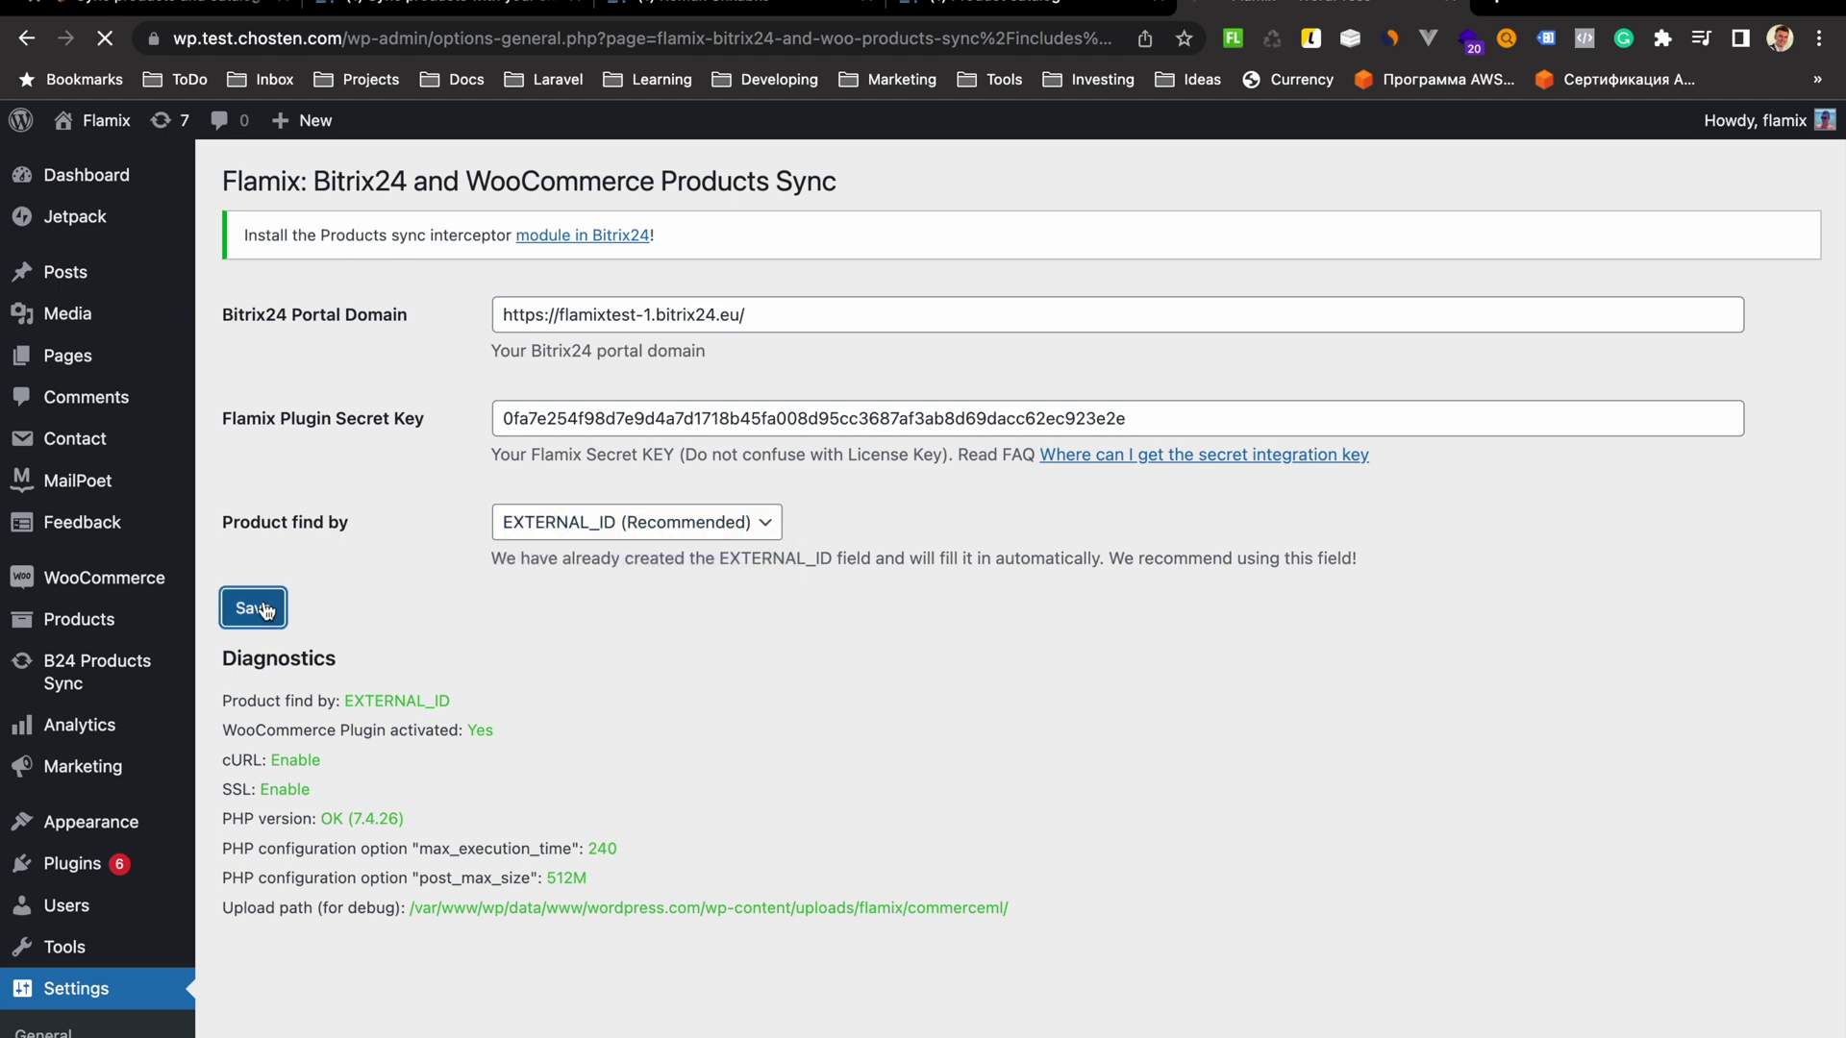
pyautogui.click(428, 8)
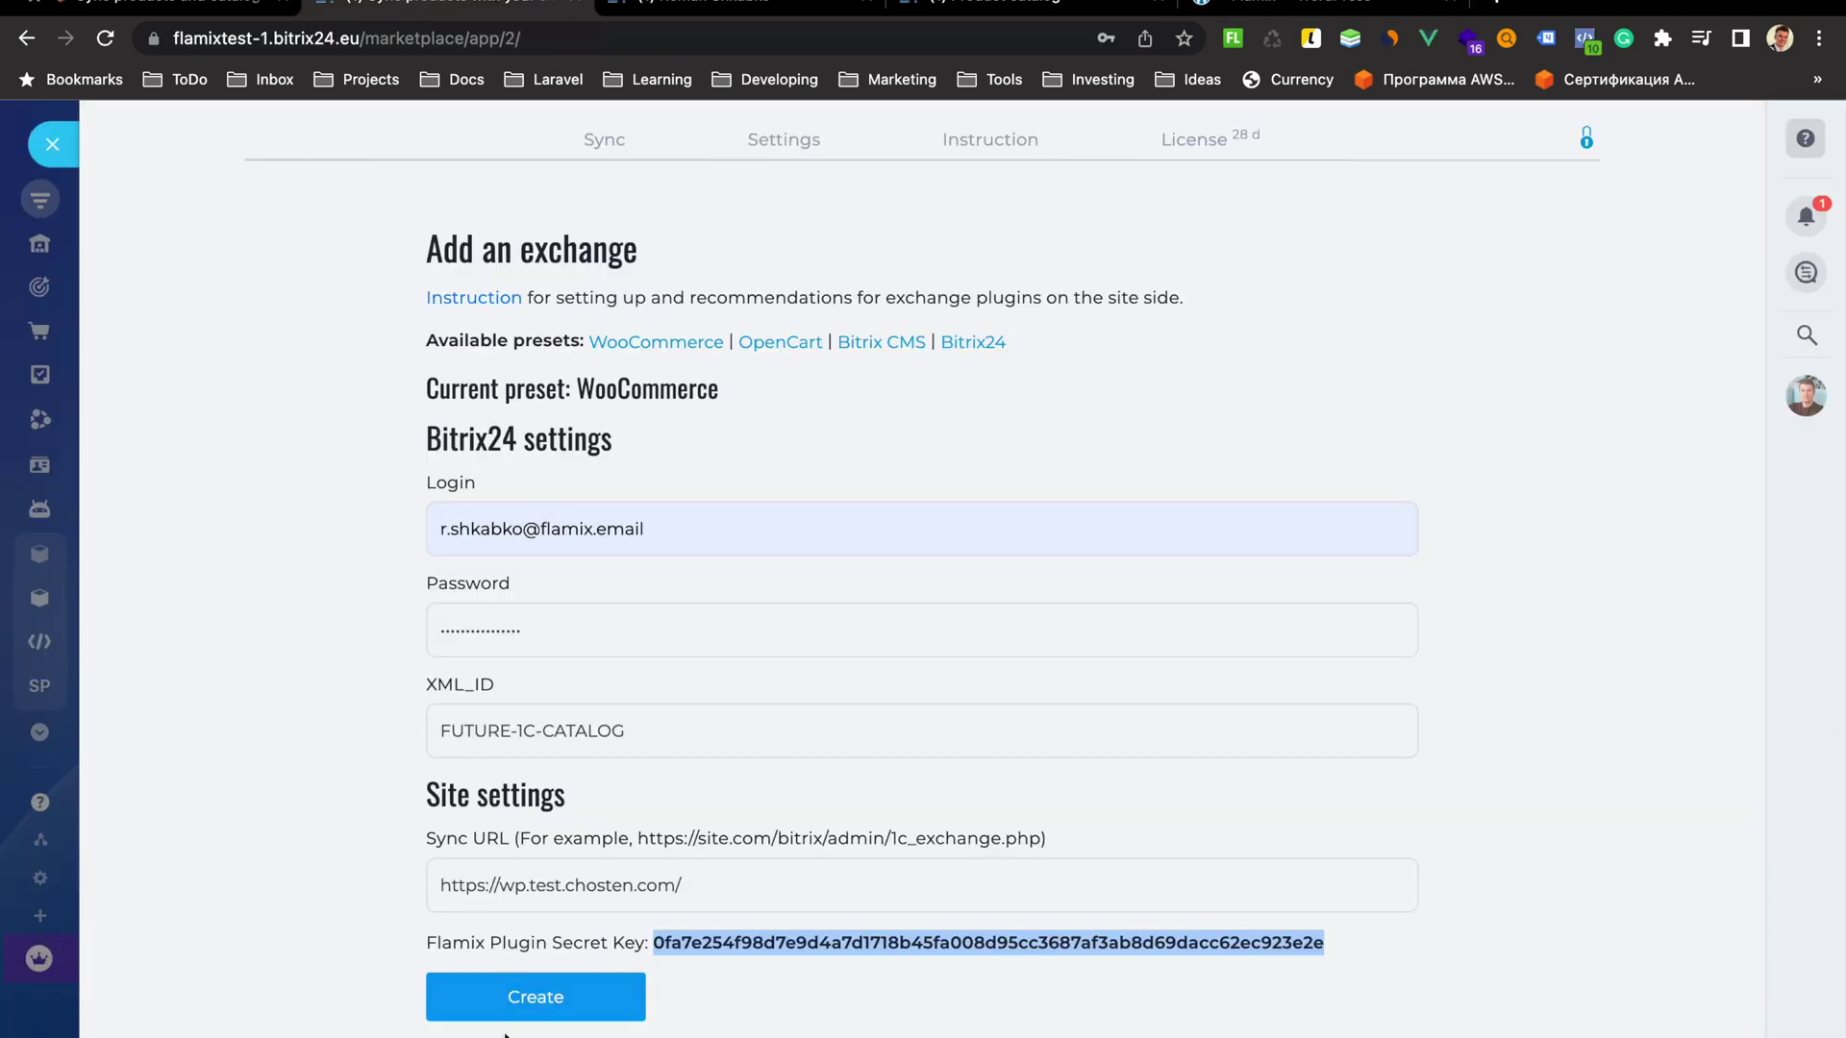
# Create the wp.test.chosten.com exchange node and open the exchange nodes list
pyautogui.click(538, 1004)
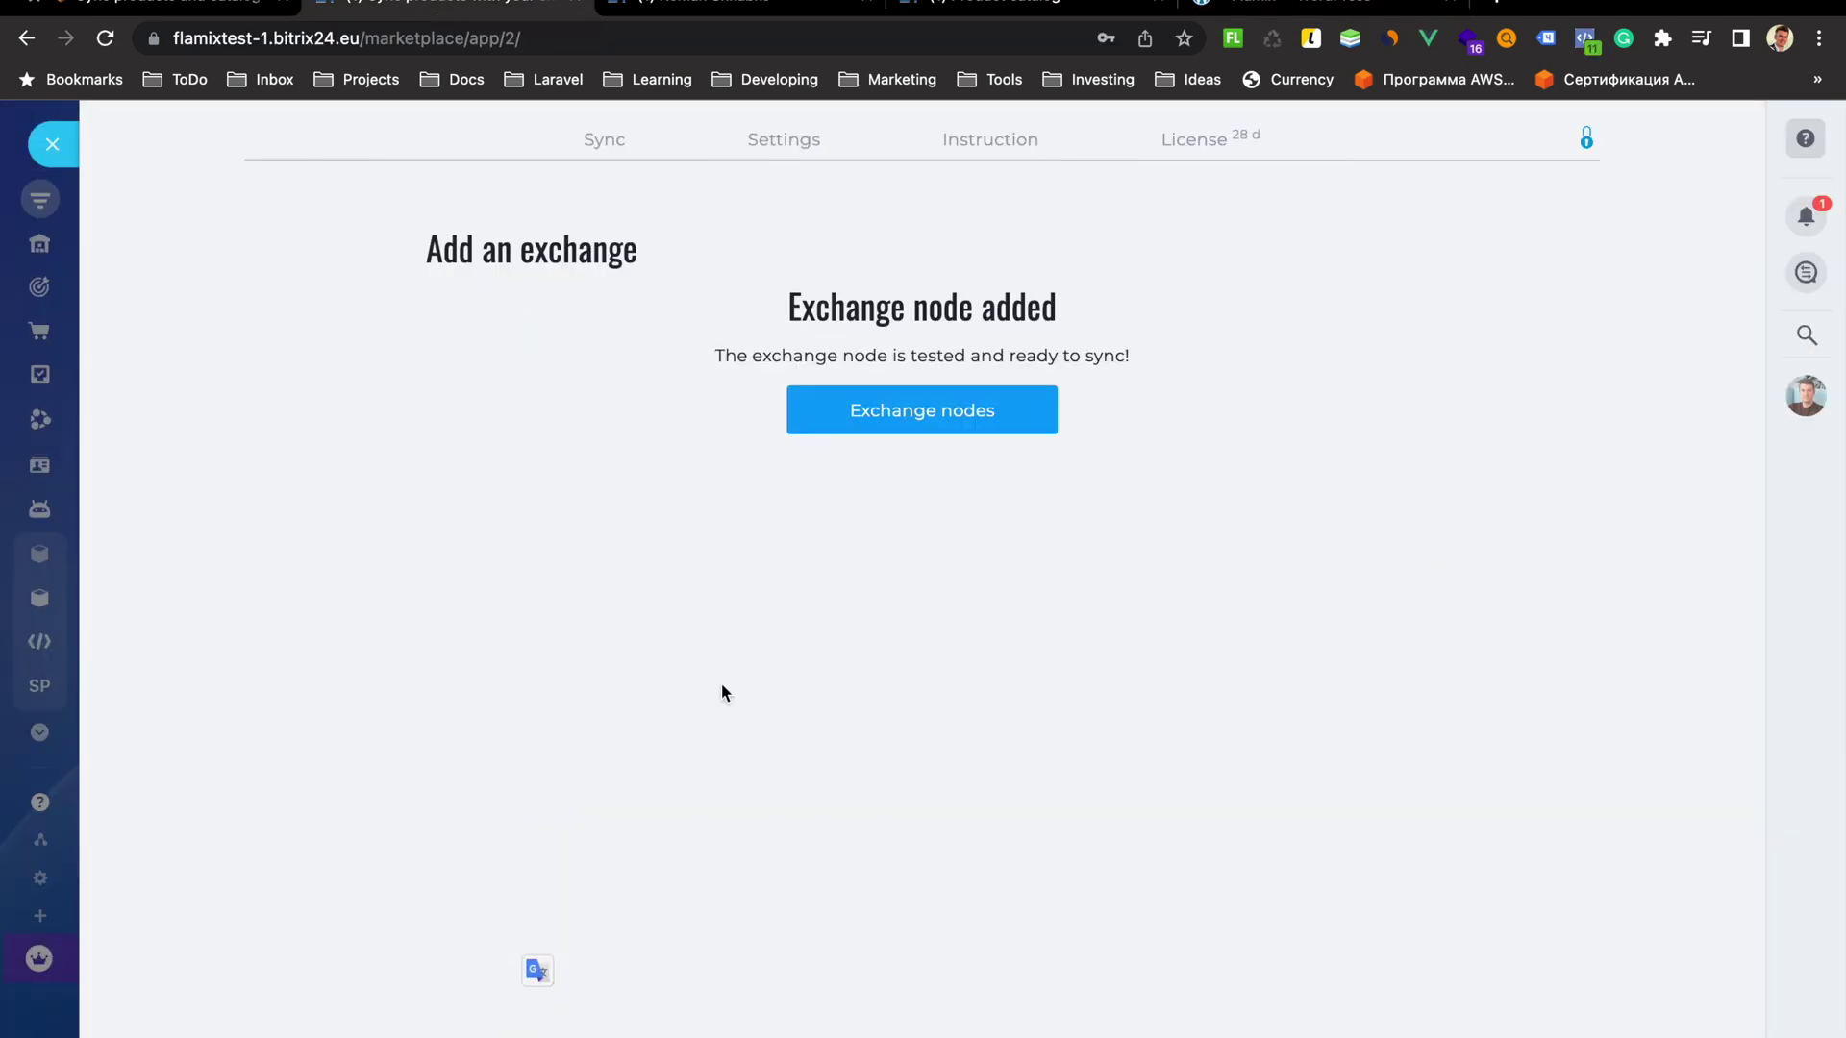
pyautogui.moveTo(755, 292); pyautogui.dragTo(1157, 415)
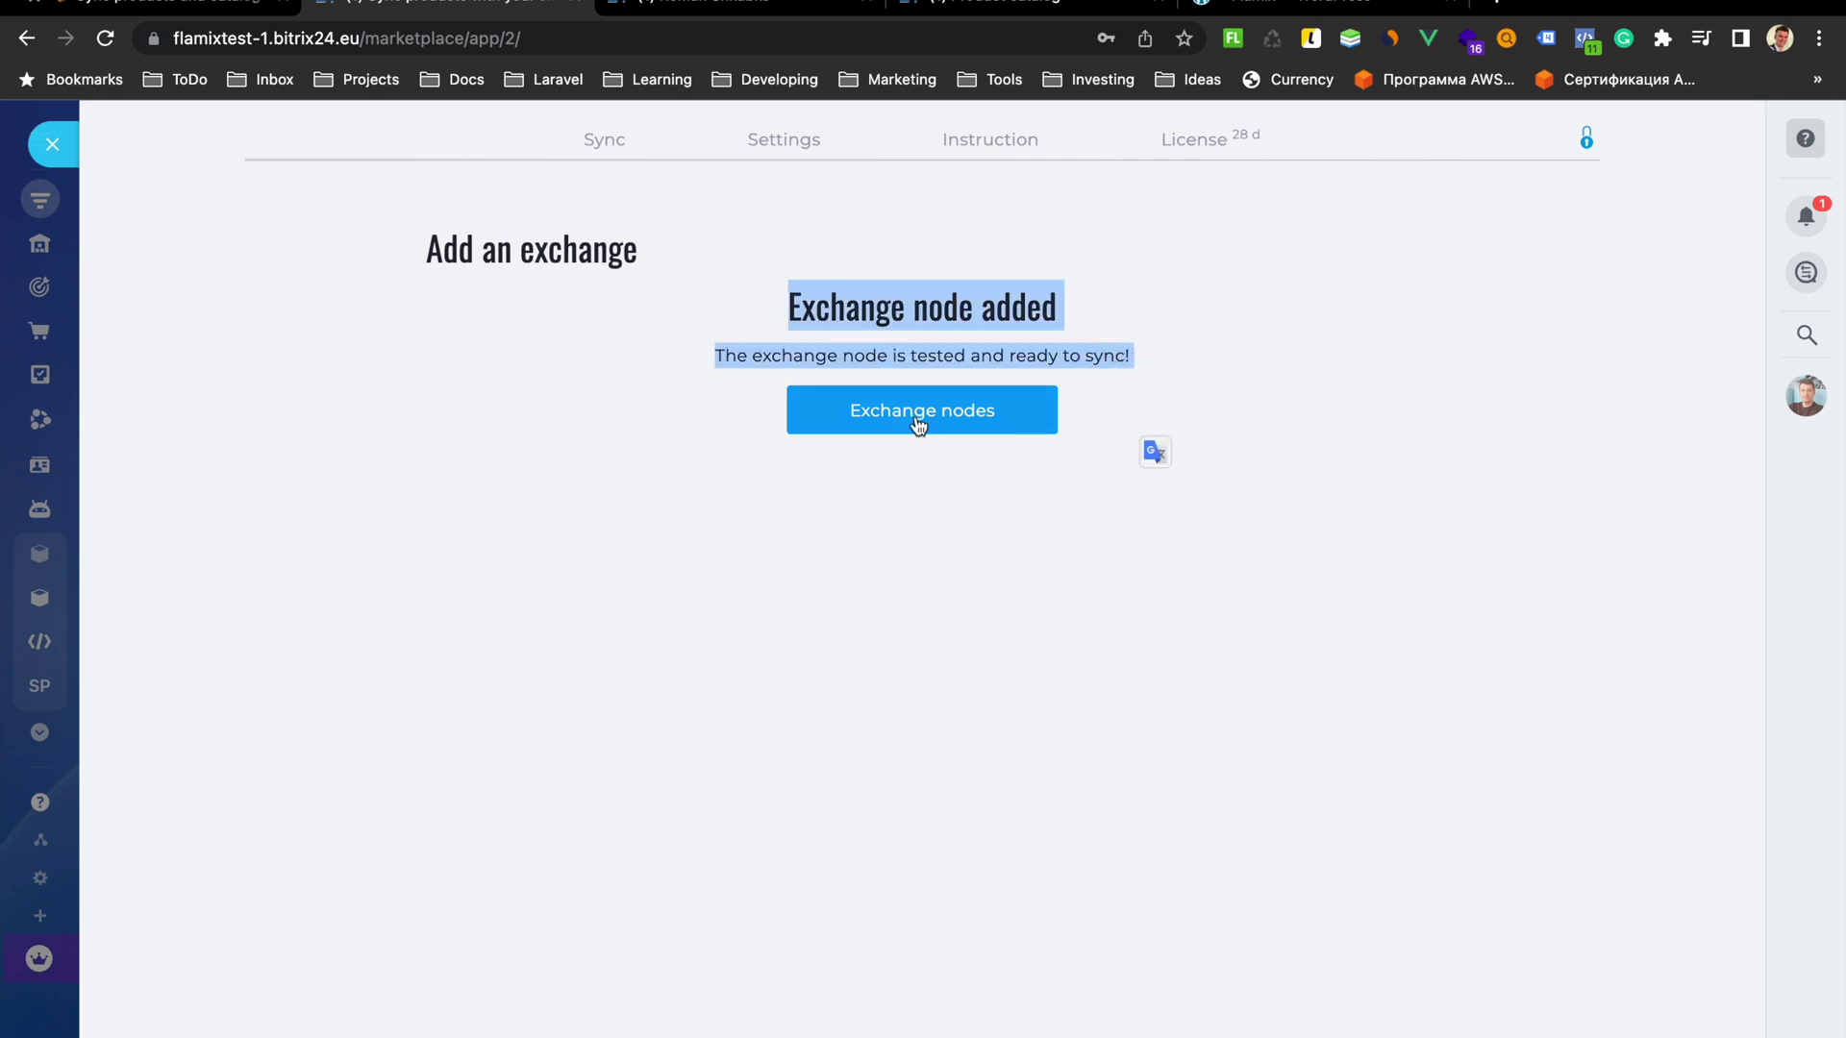
pyautogui.click(907, 420)
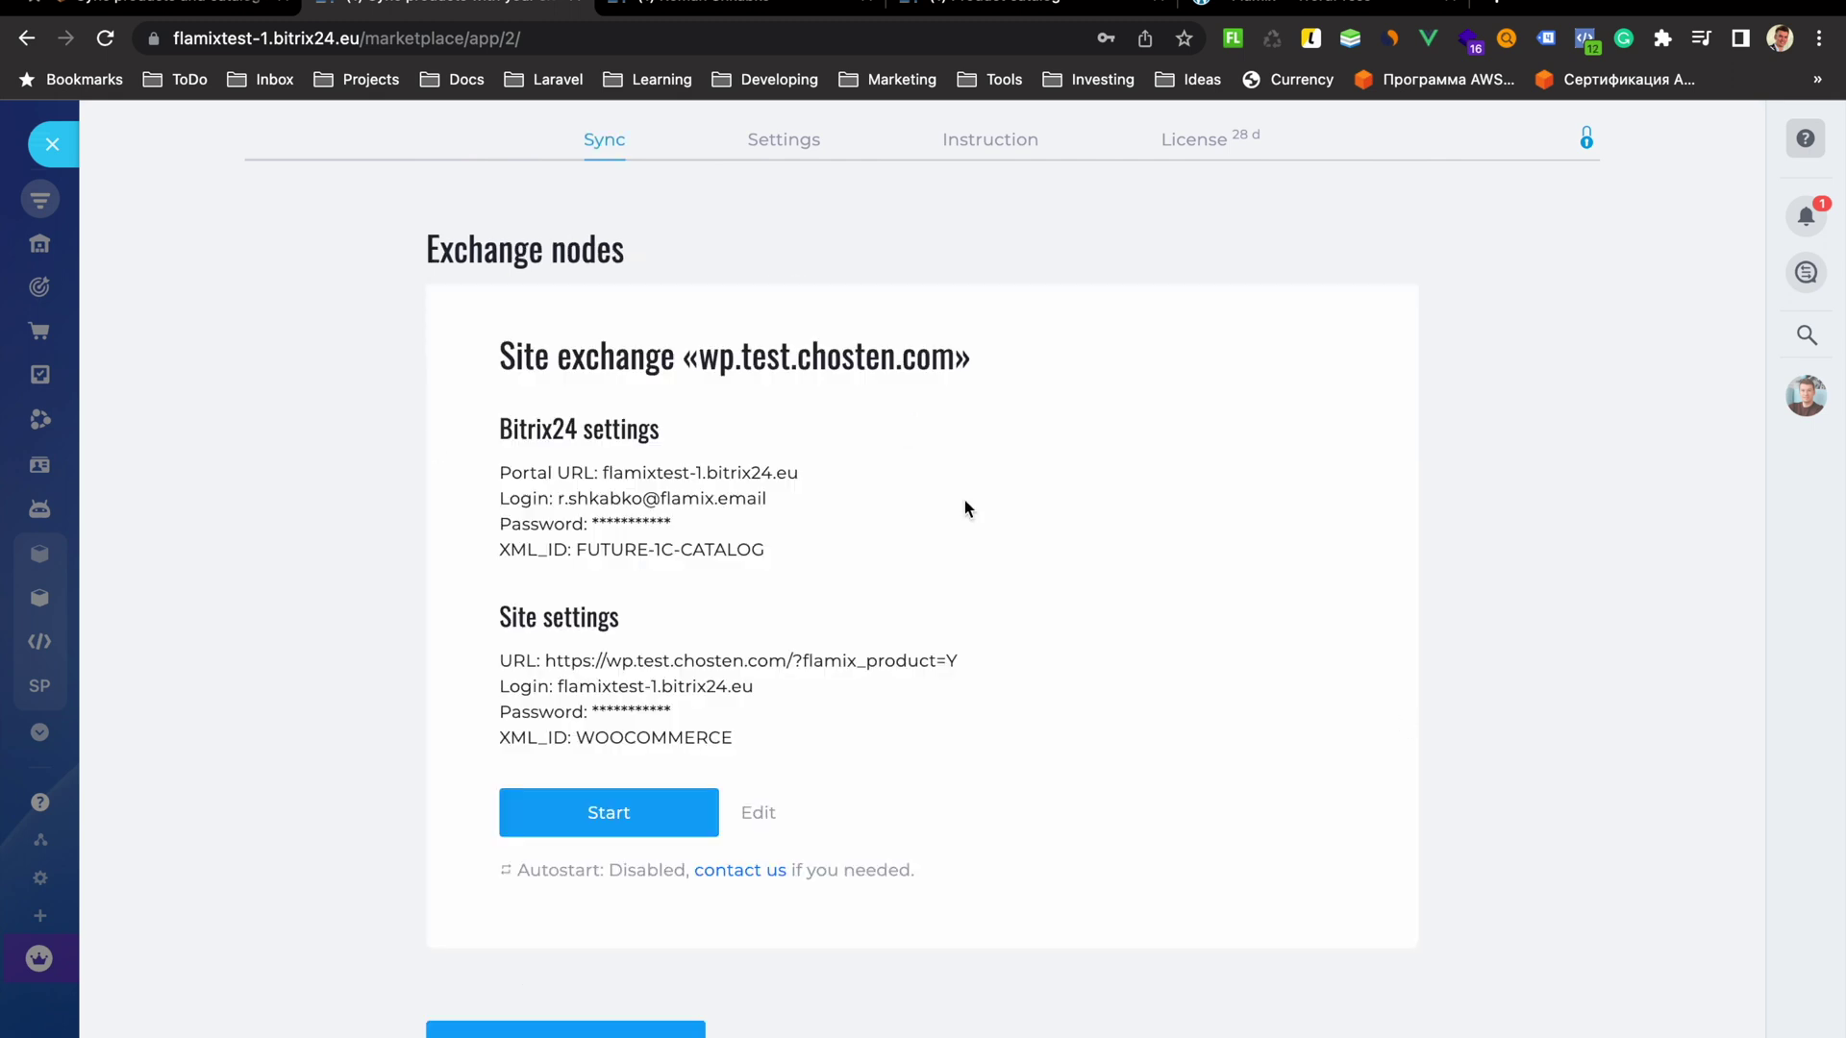
# Check the still-empty Bitrix24 product catalog and the WooCommerce product list
pyautogui.click(999, 8)
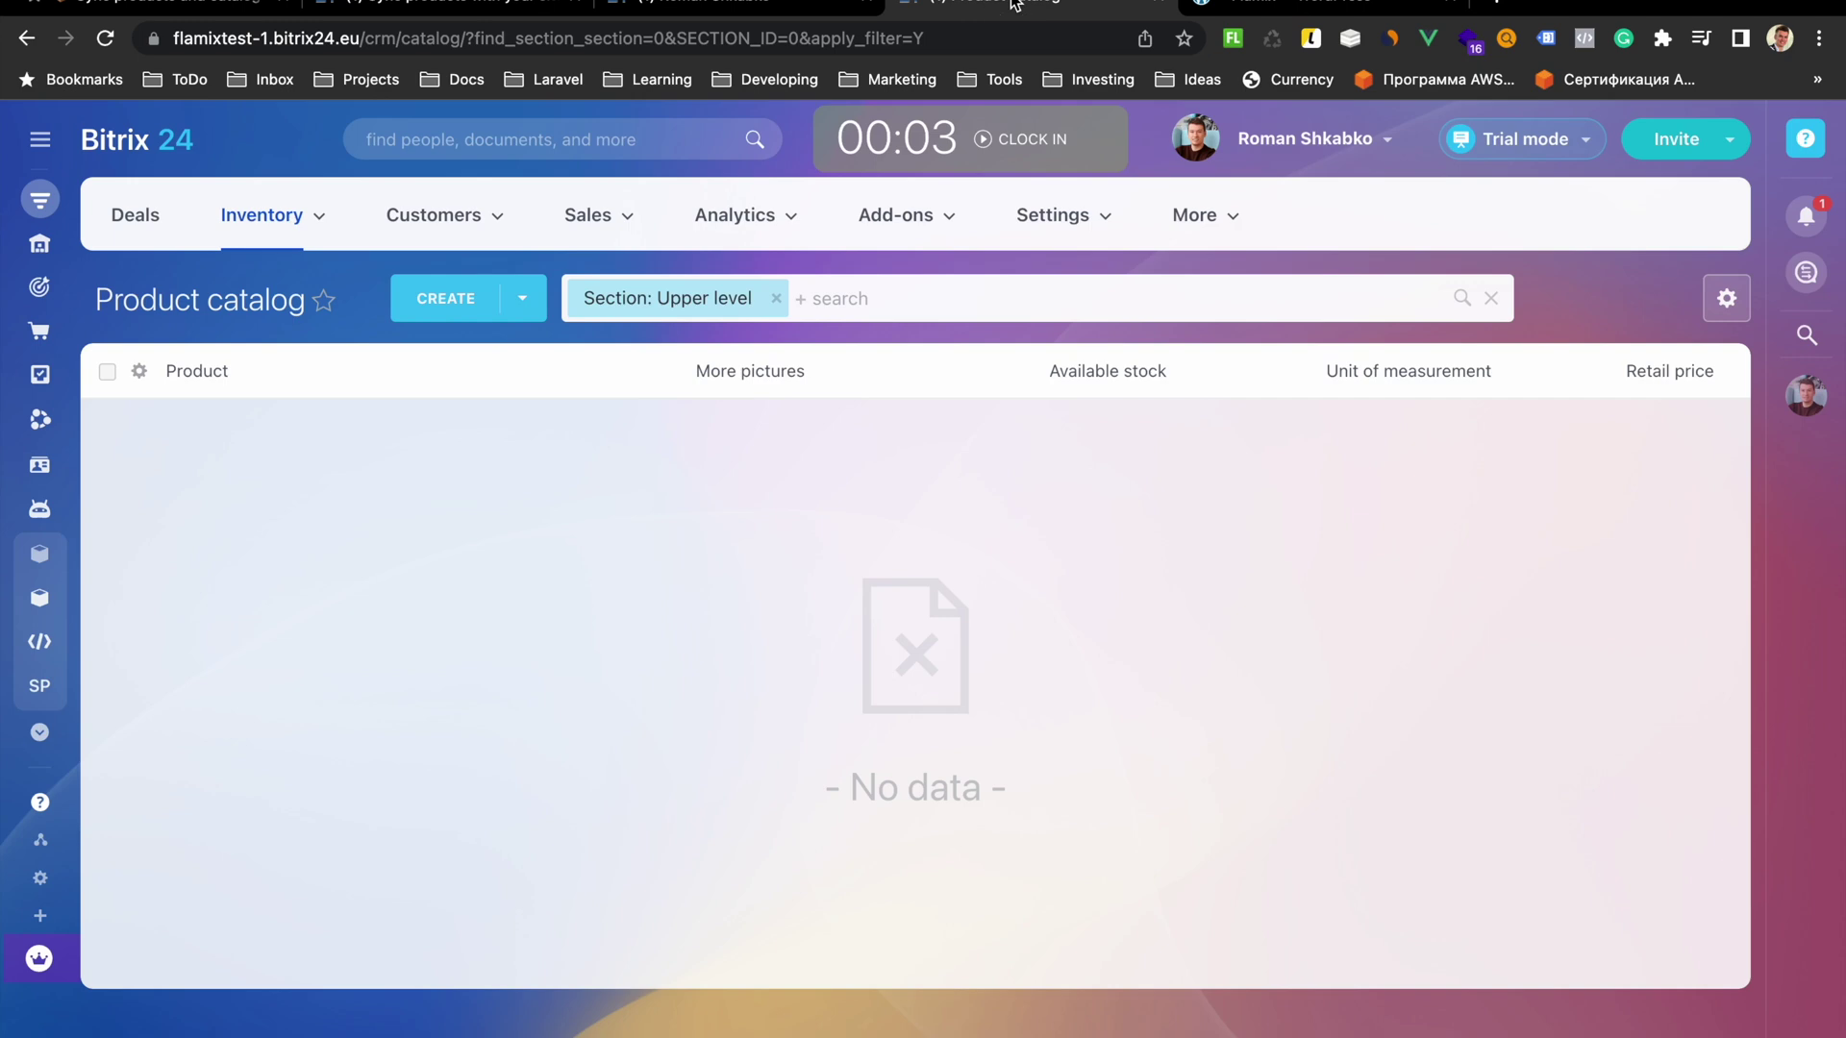
pyautogui.click(104, 38)
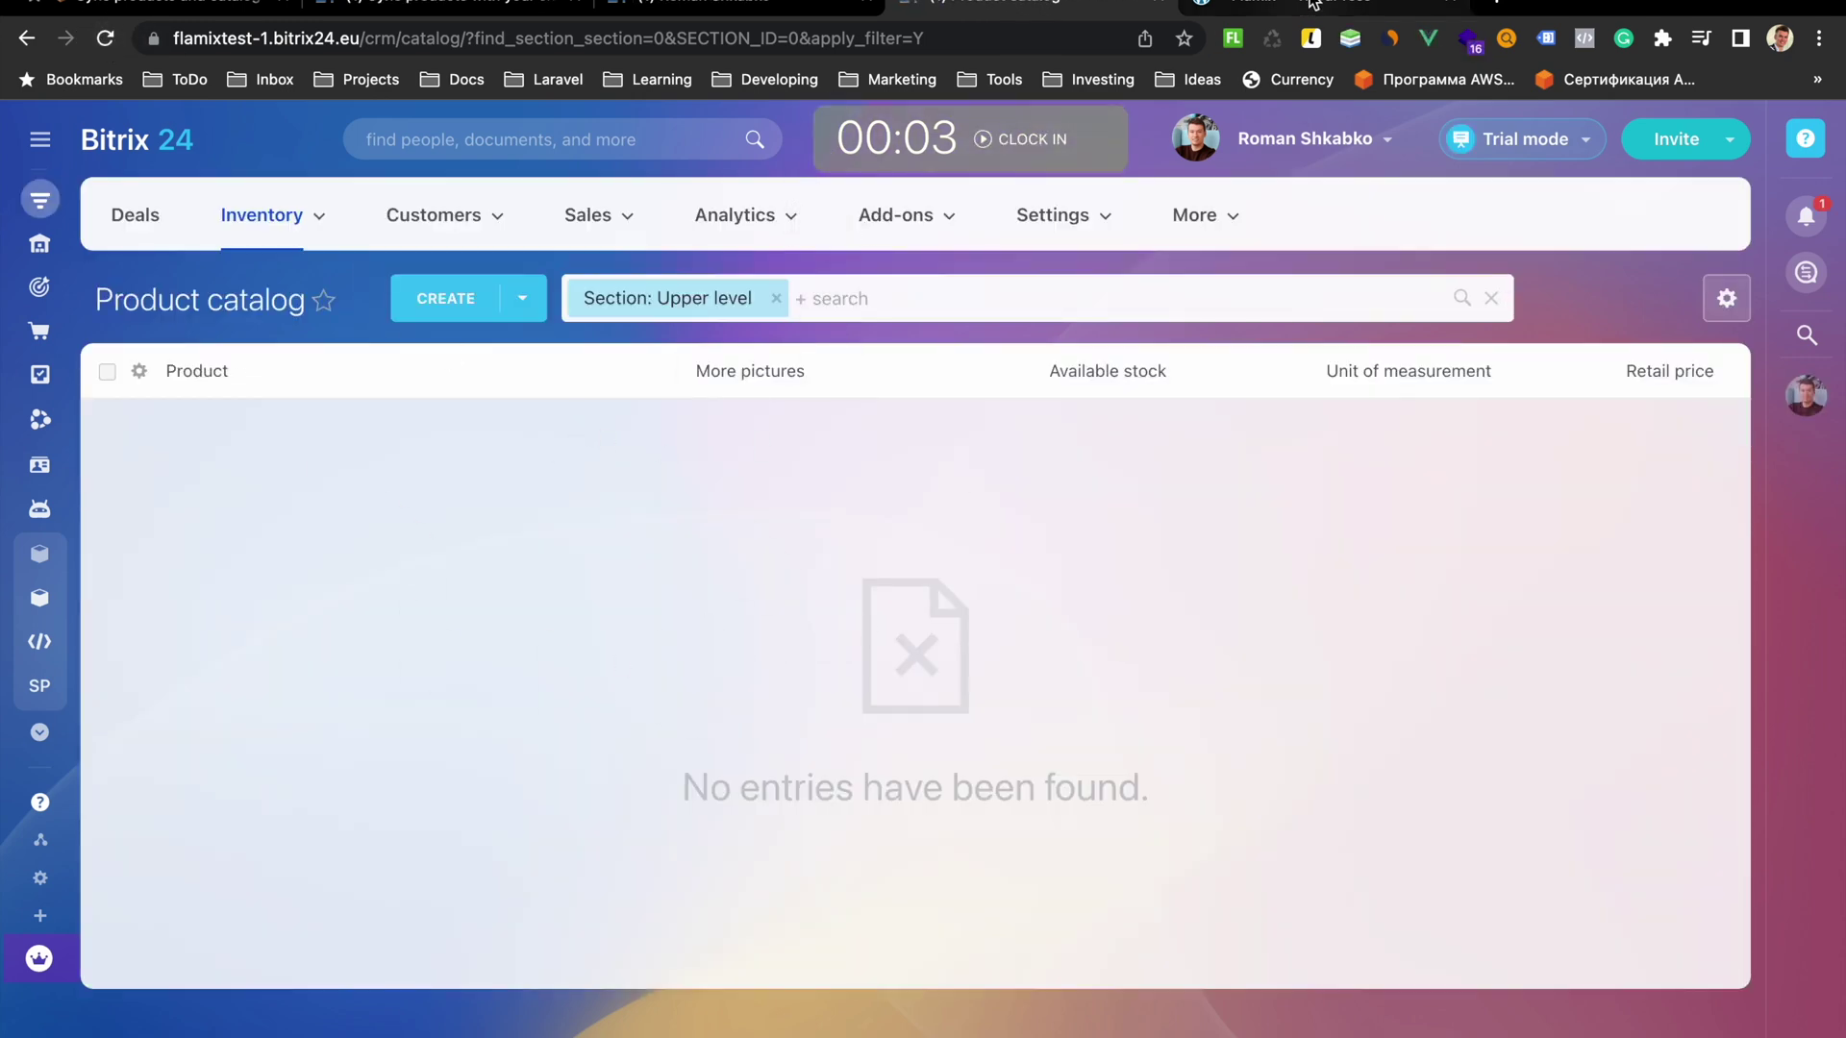
pyautogui.click(1312, 5)
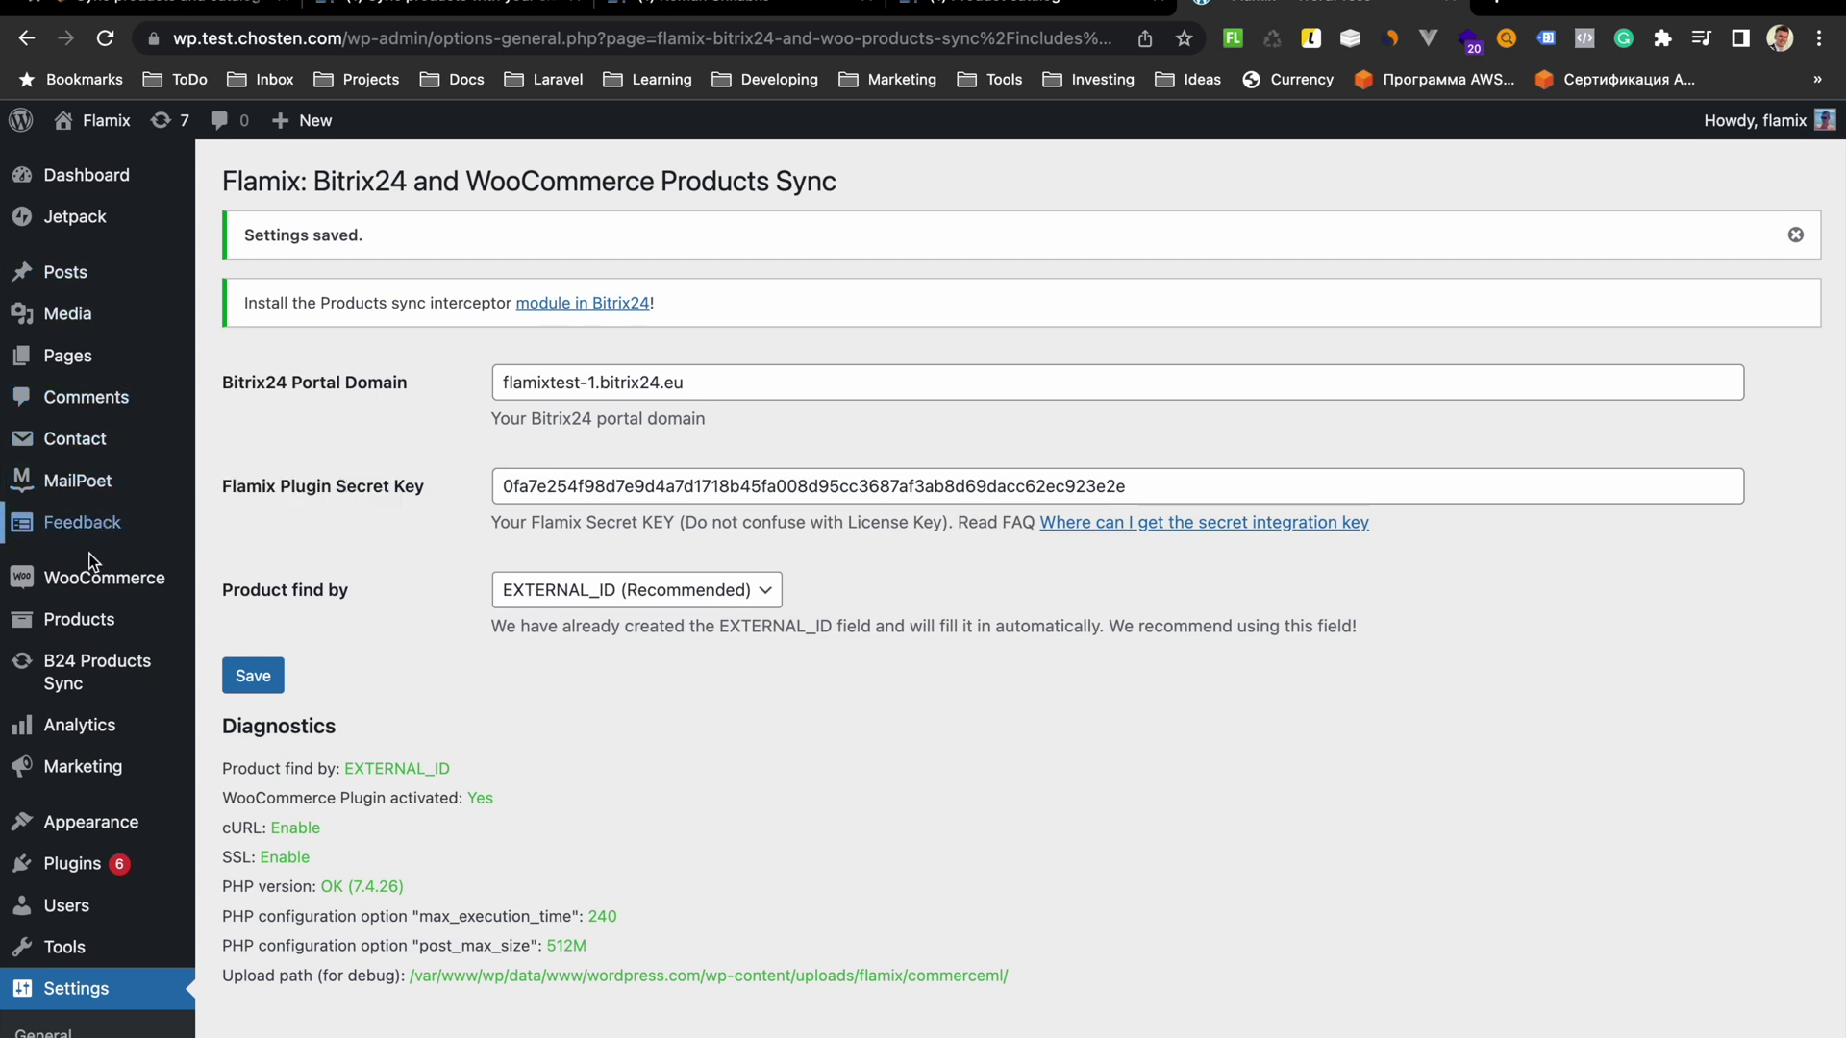
pyautogui.click(85, 624)
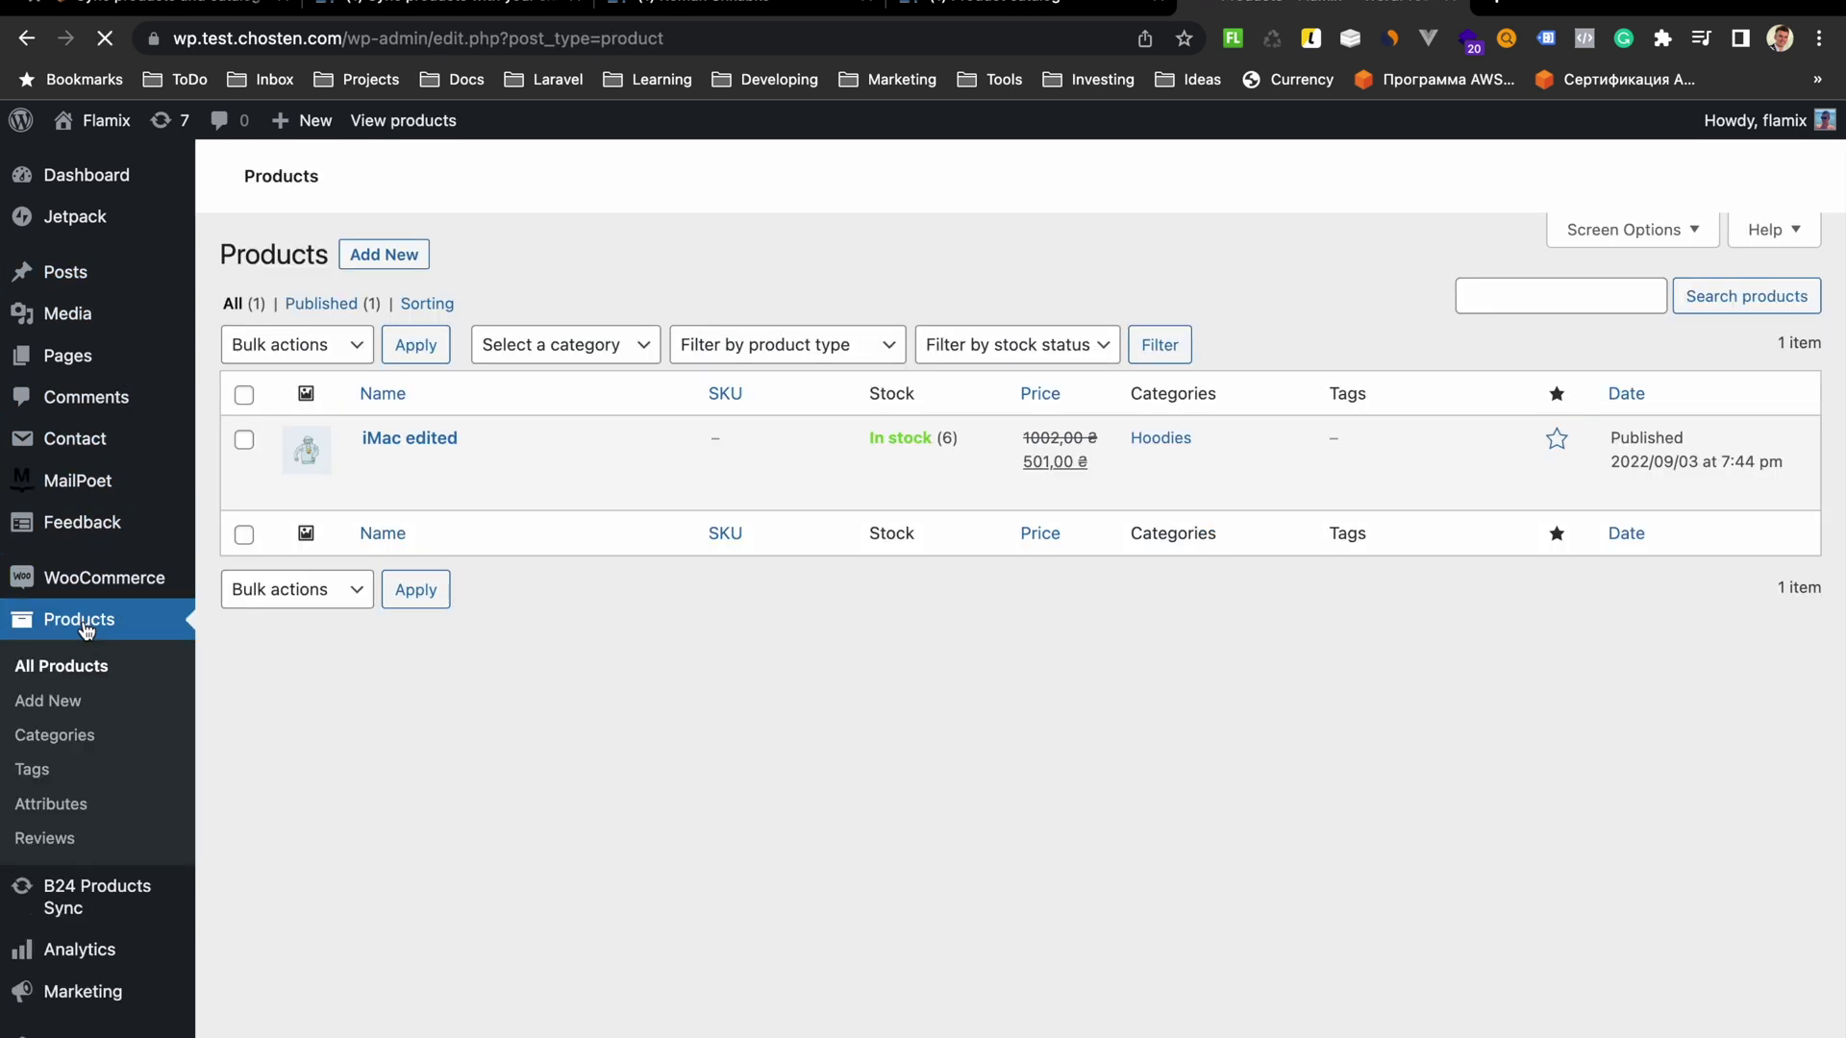
pyautogui.moveTo(1087, 414)
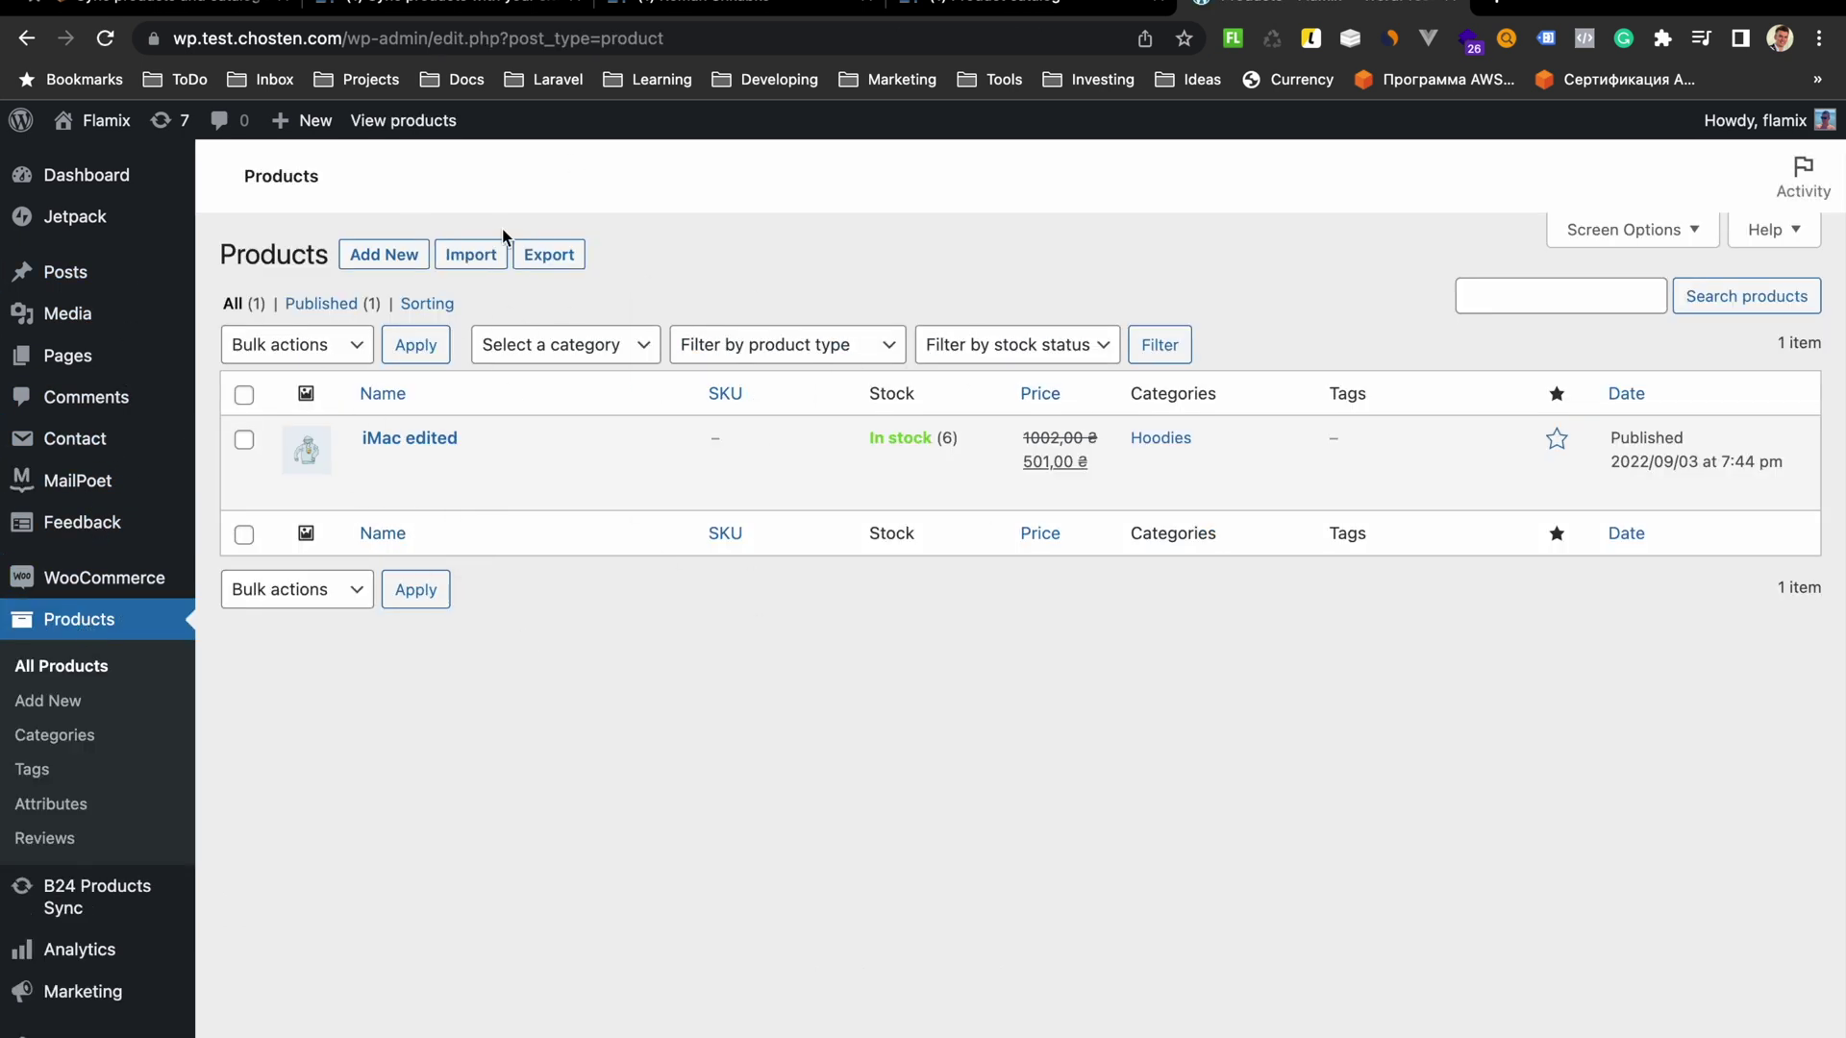
pyautogui.click(455, 5)
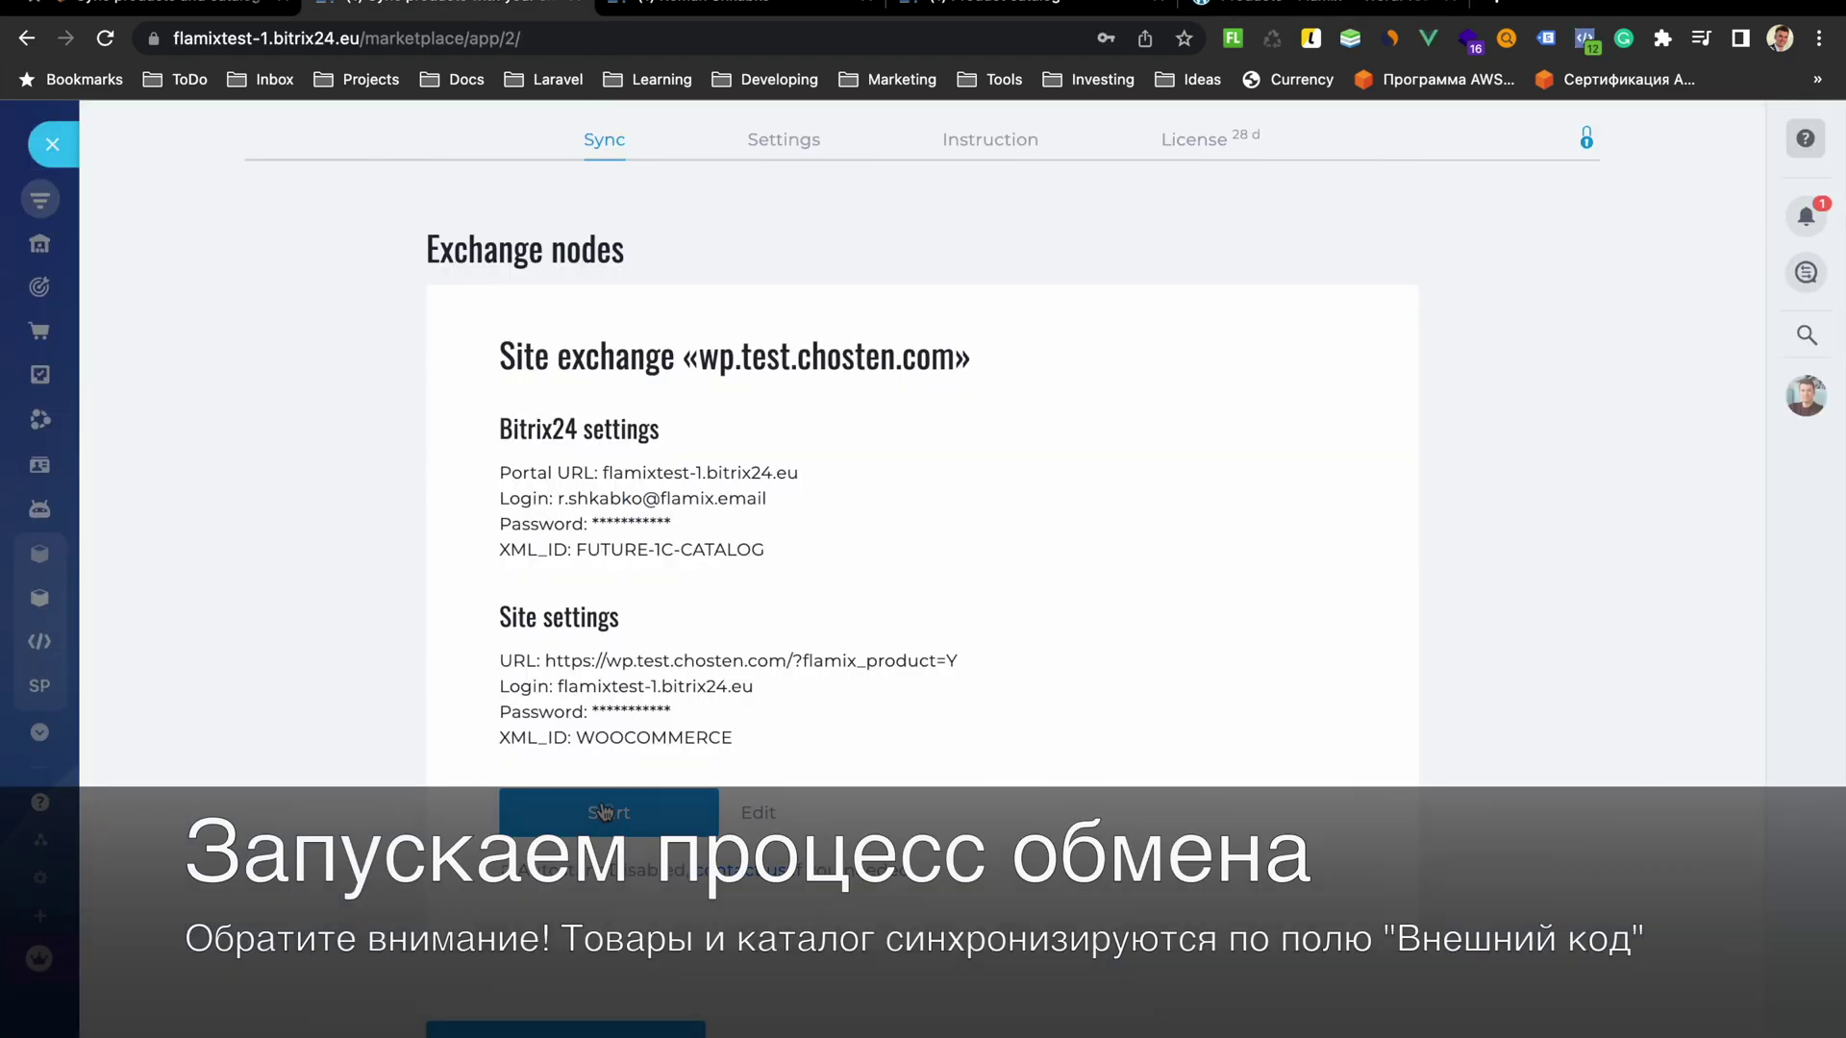
# Start the wp.test.chosten.com exchange and wait for THE END in the log
pyautogui.click(605, 815)
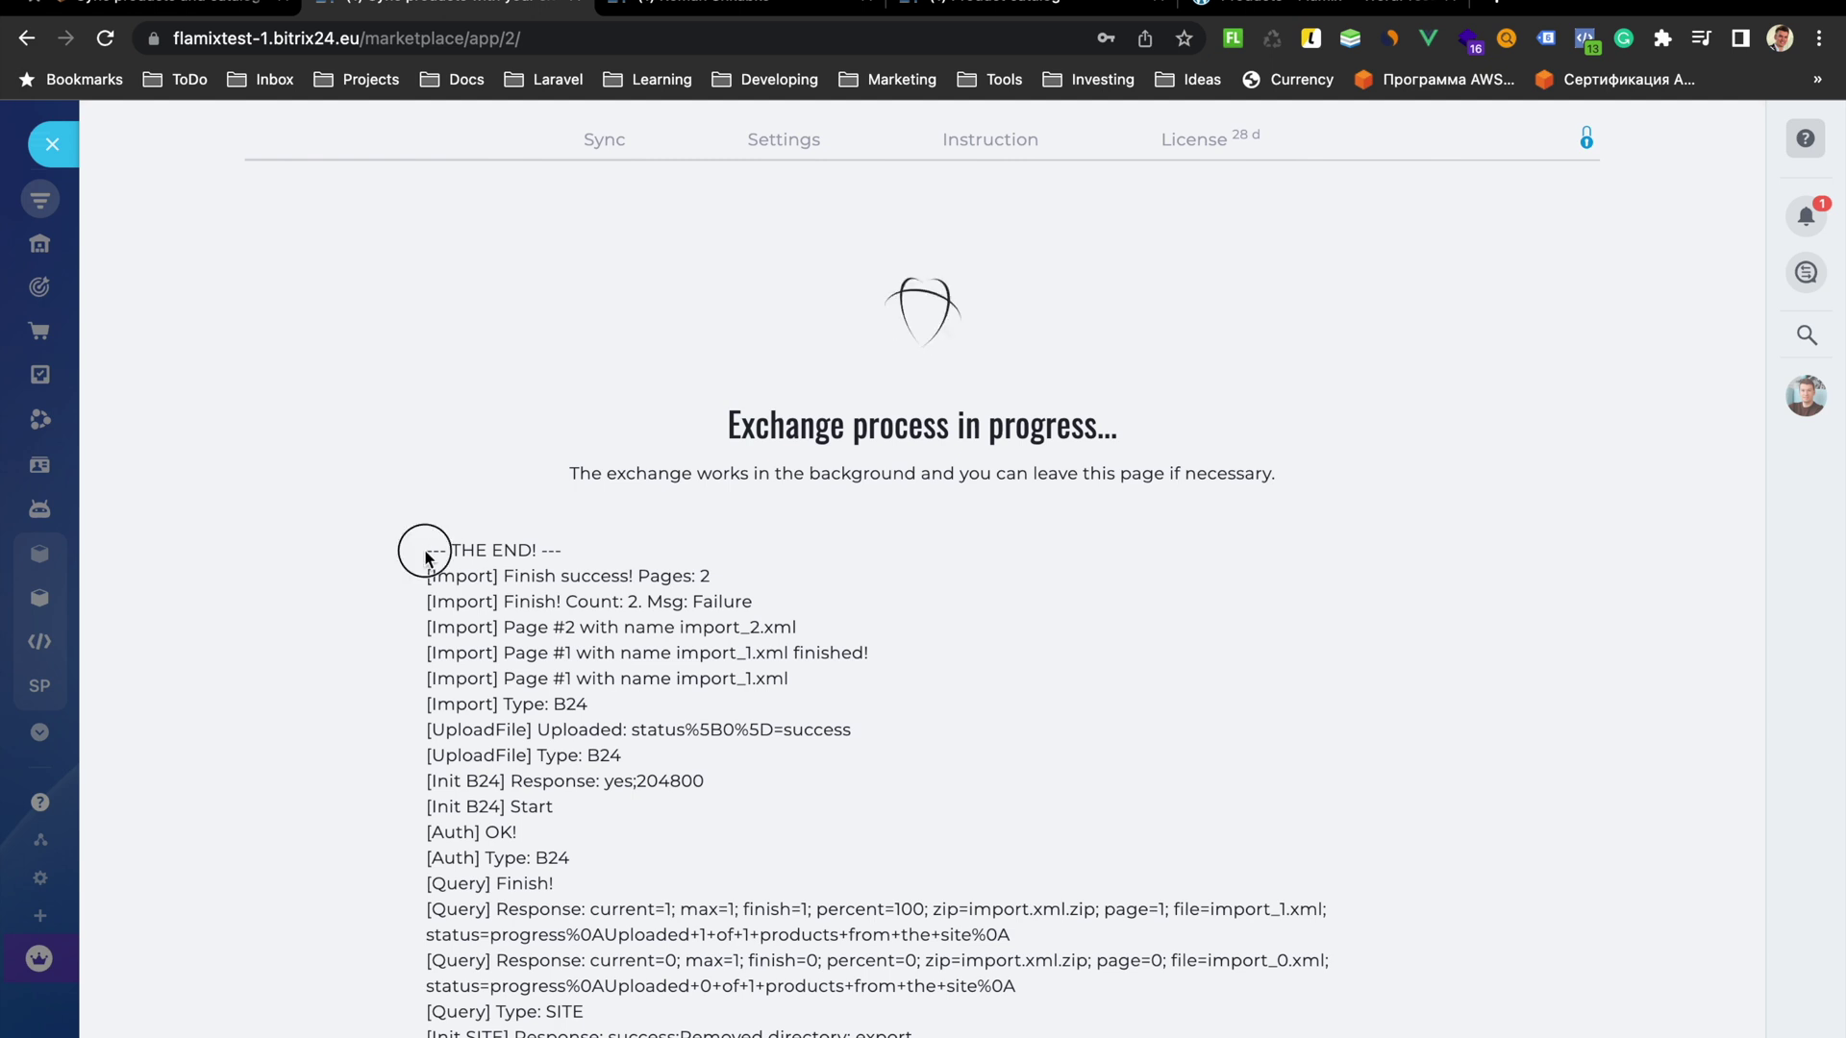
pyautogui.moveTo(424, 552); pyautogui.dragTo(577, 552)
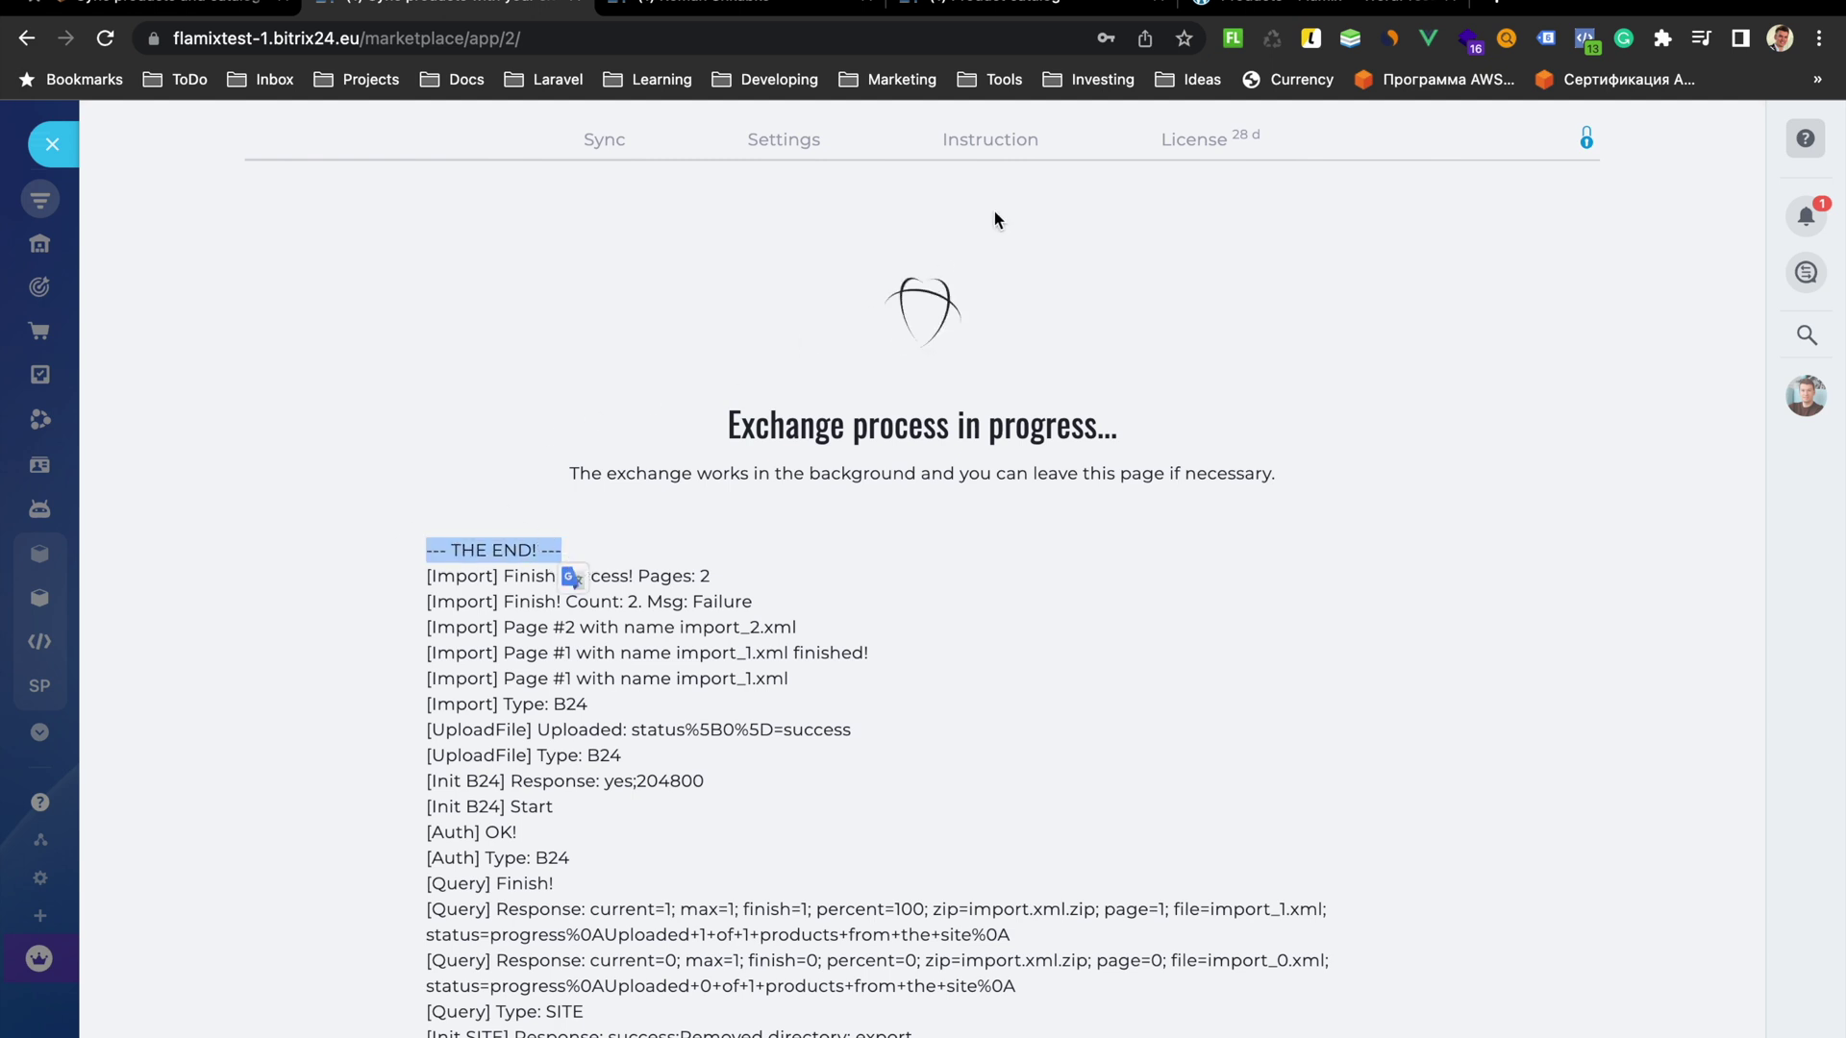
pyautogui.click(1018, 3)
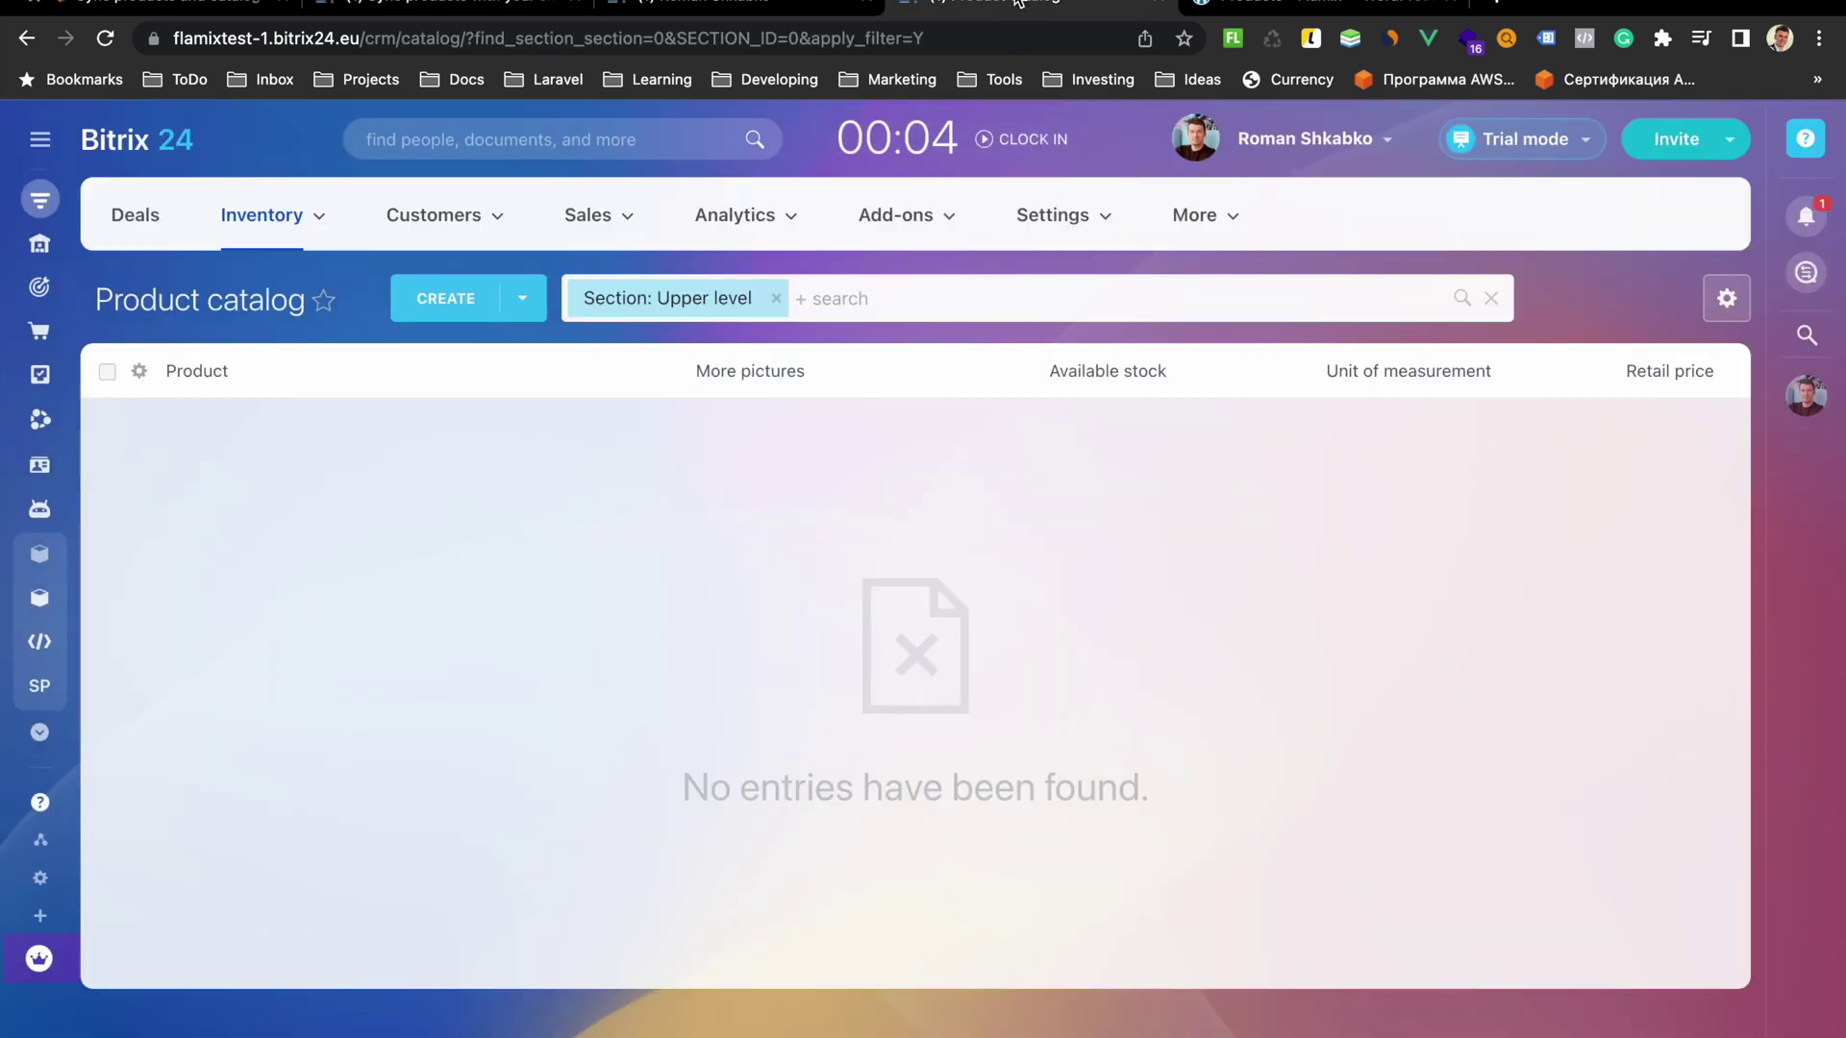
# Reload the catalog and open Clothing > Hoodies > iMac edited product card
pyautogui.click(106, 39)
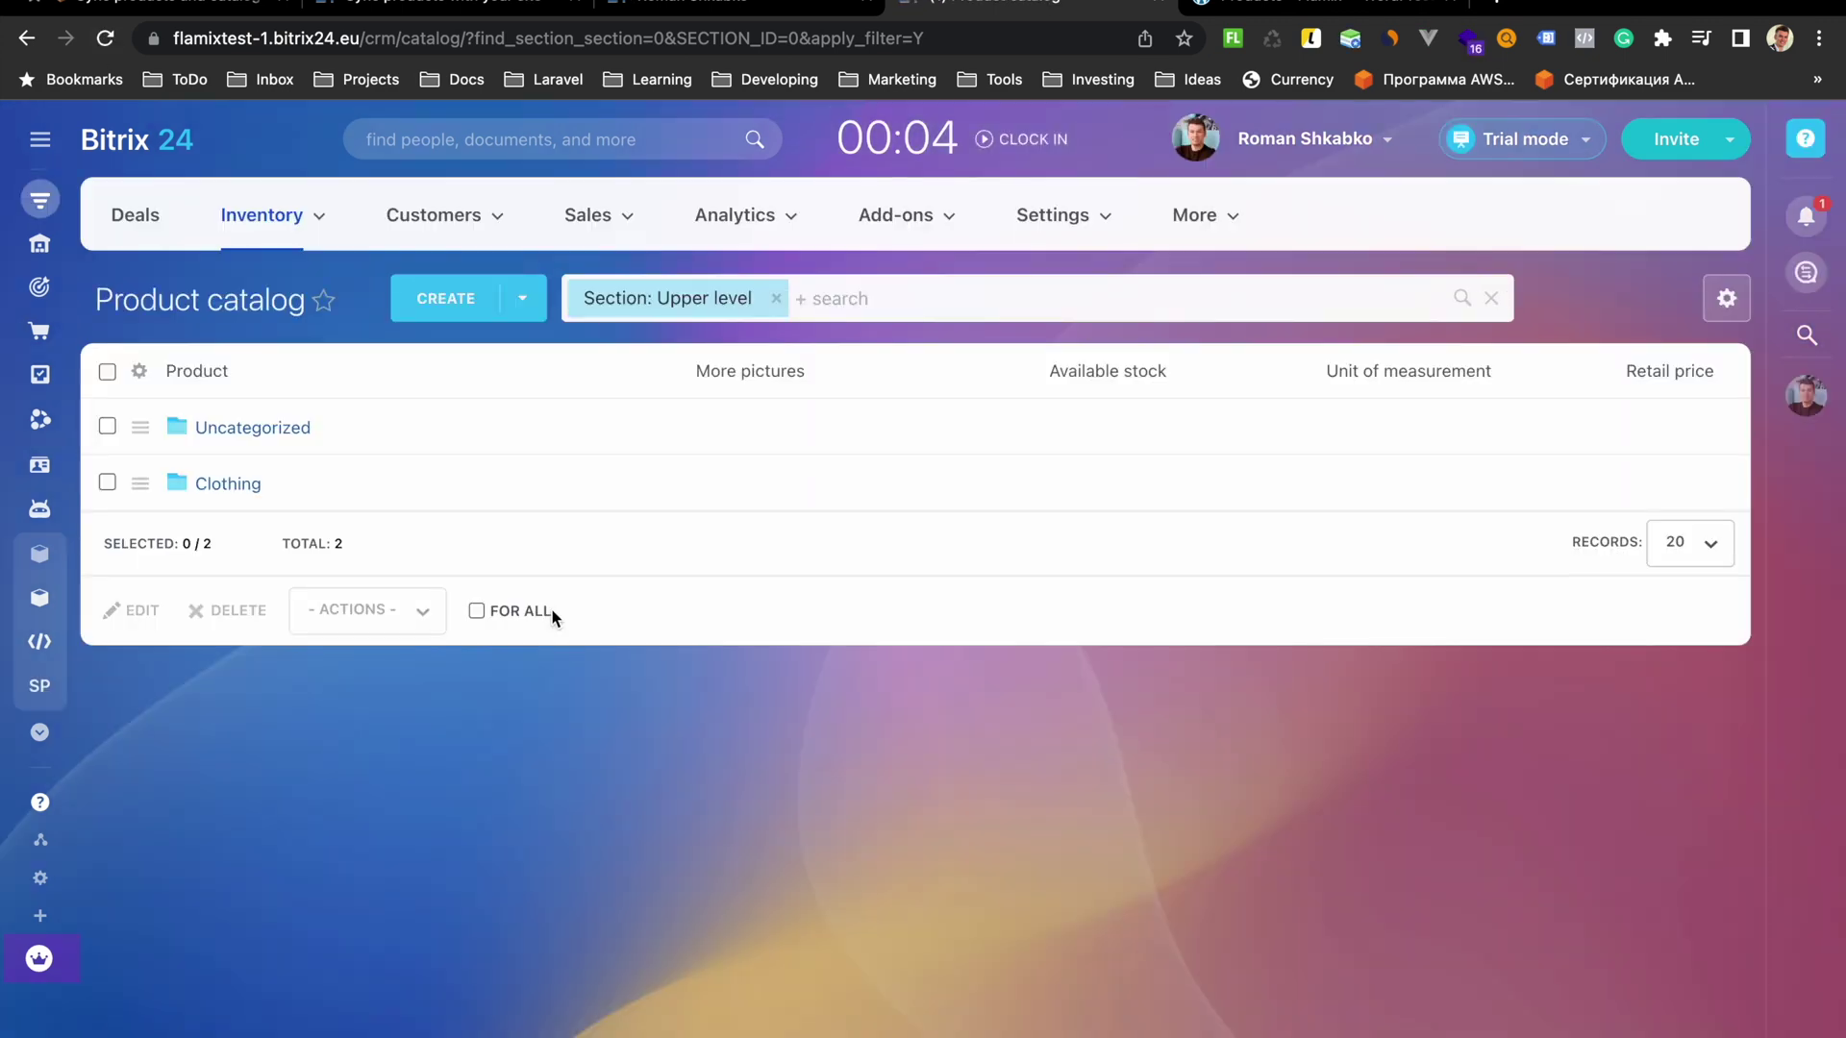
pyautogui.click(222, 482)
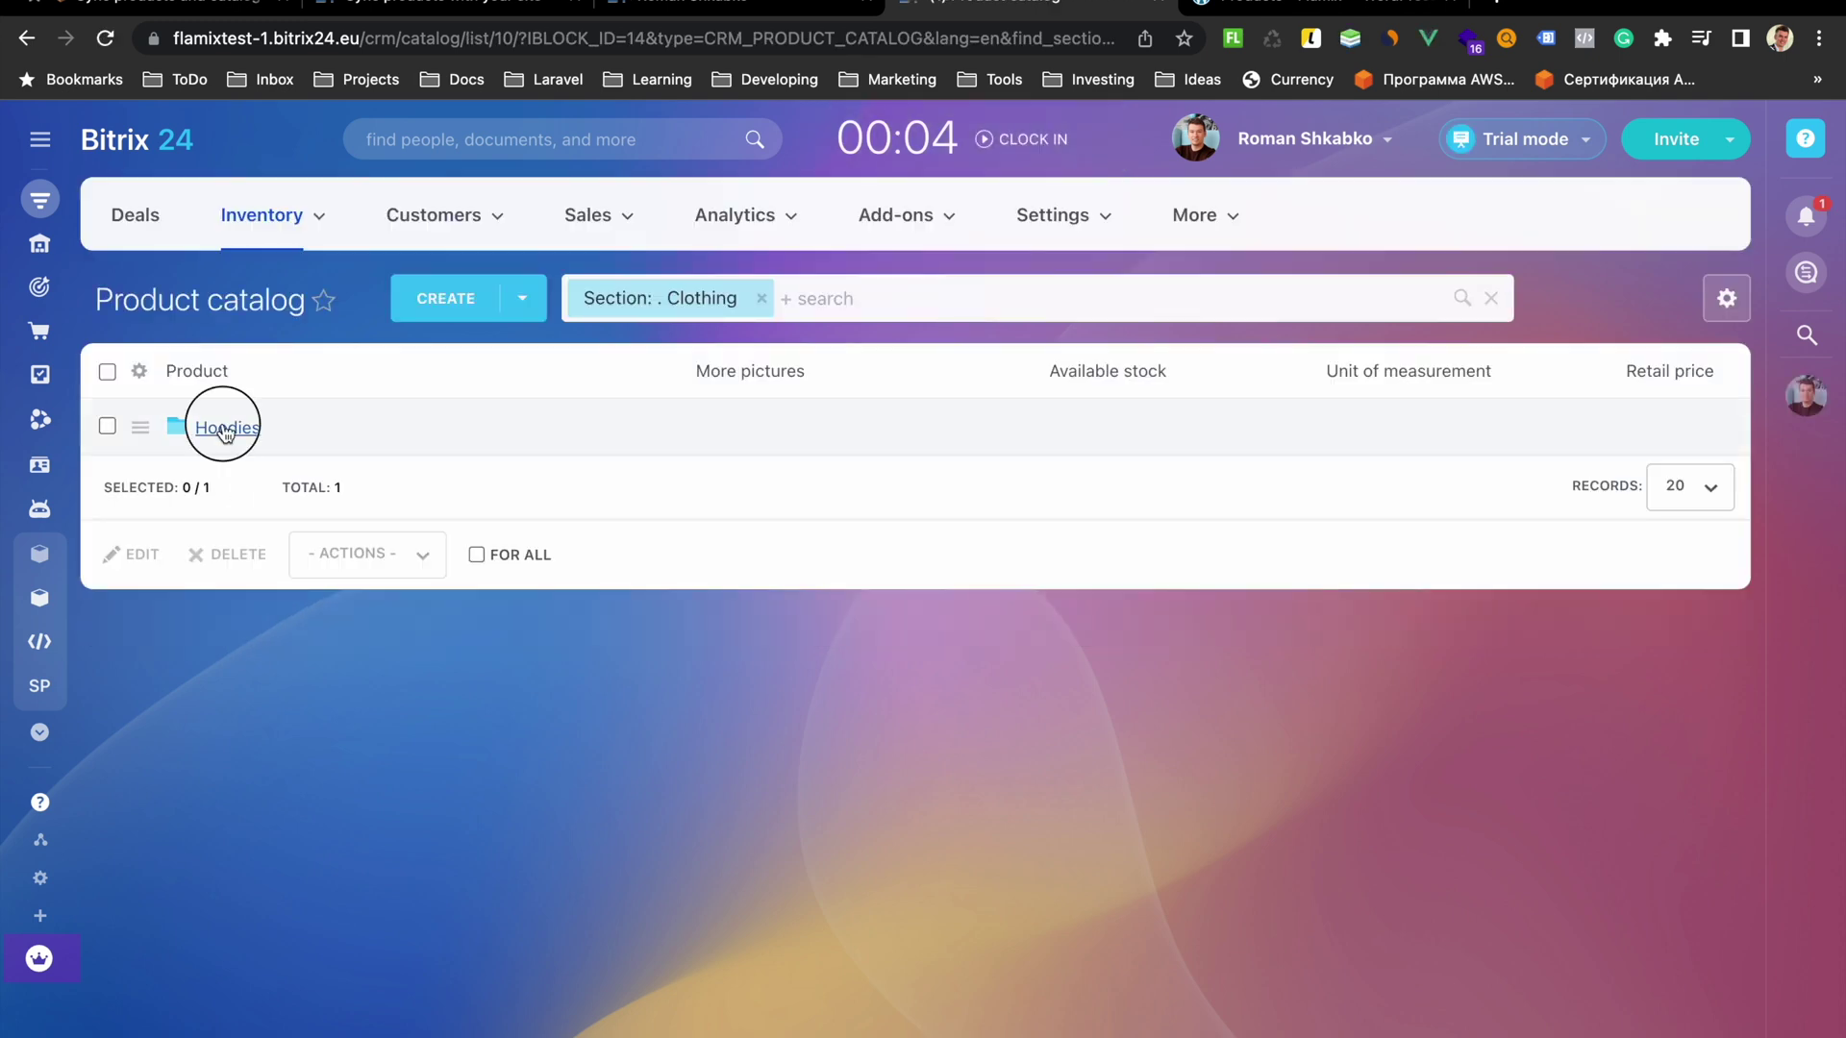
pyautogui.click(224, 429)
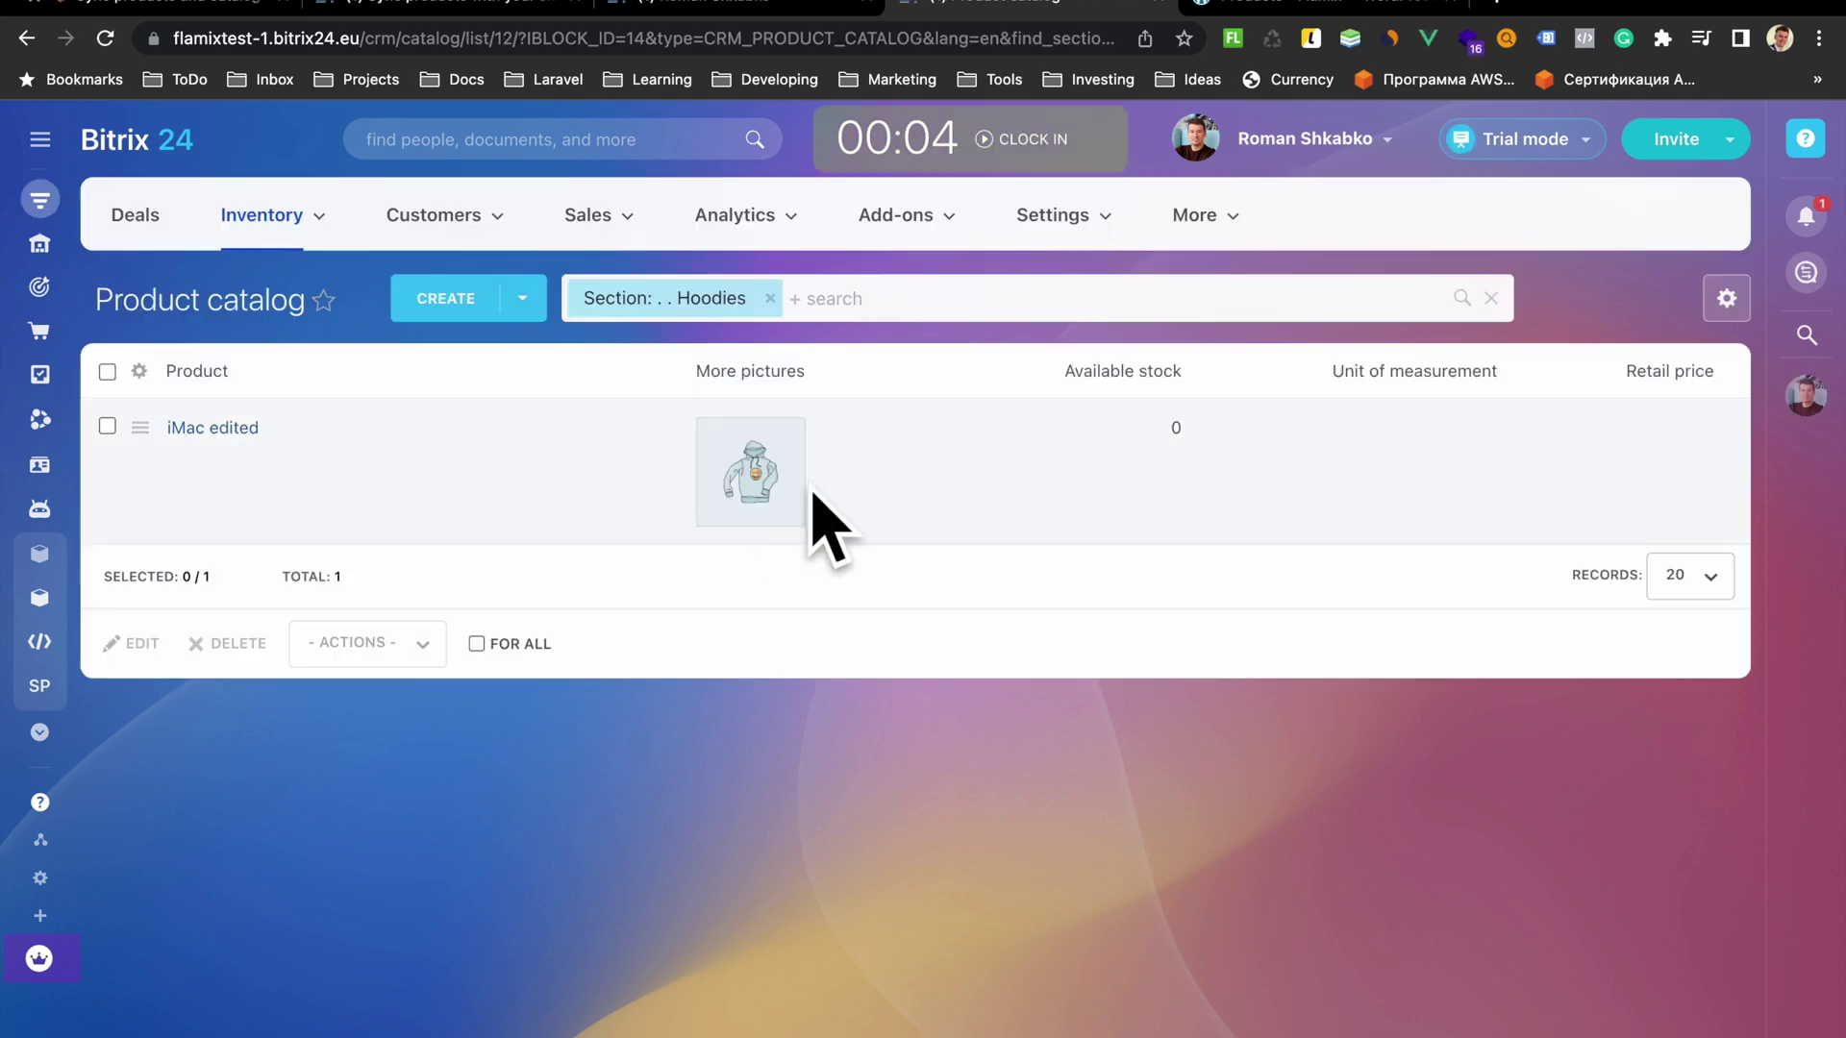
pyautogui.click(233, 427)
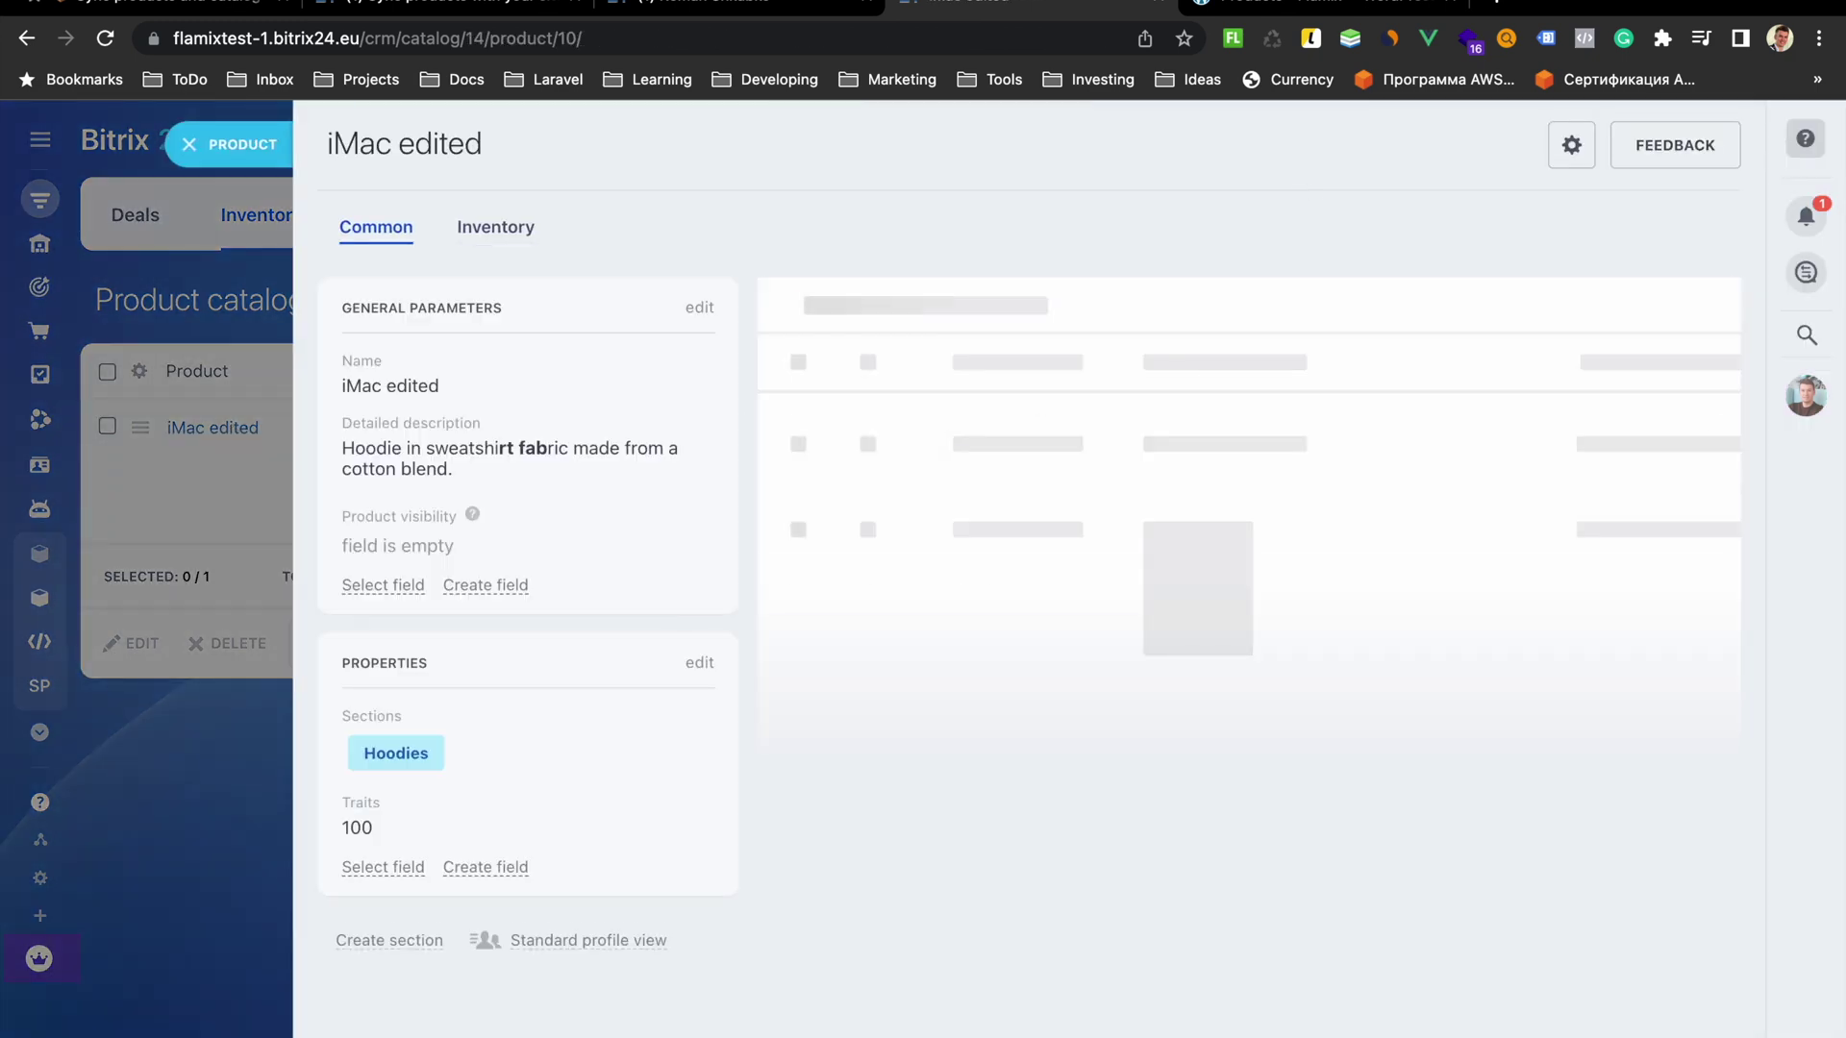
pyautogui.click(1310, 8)
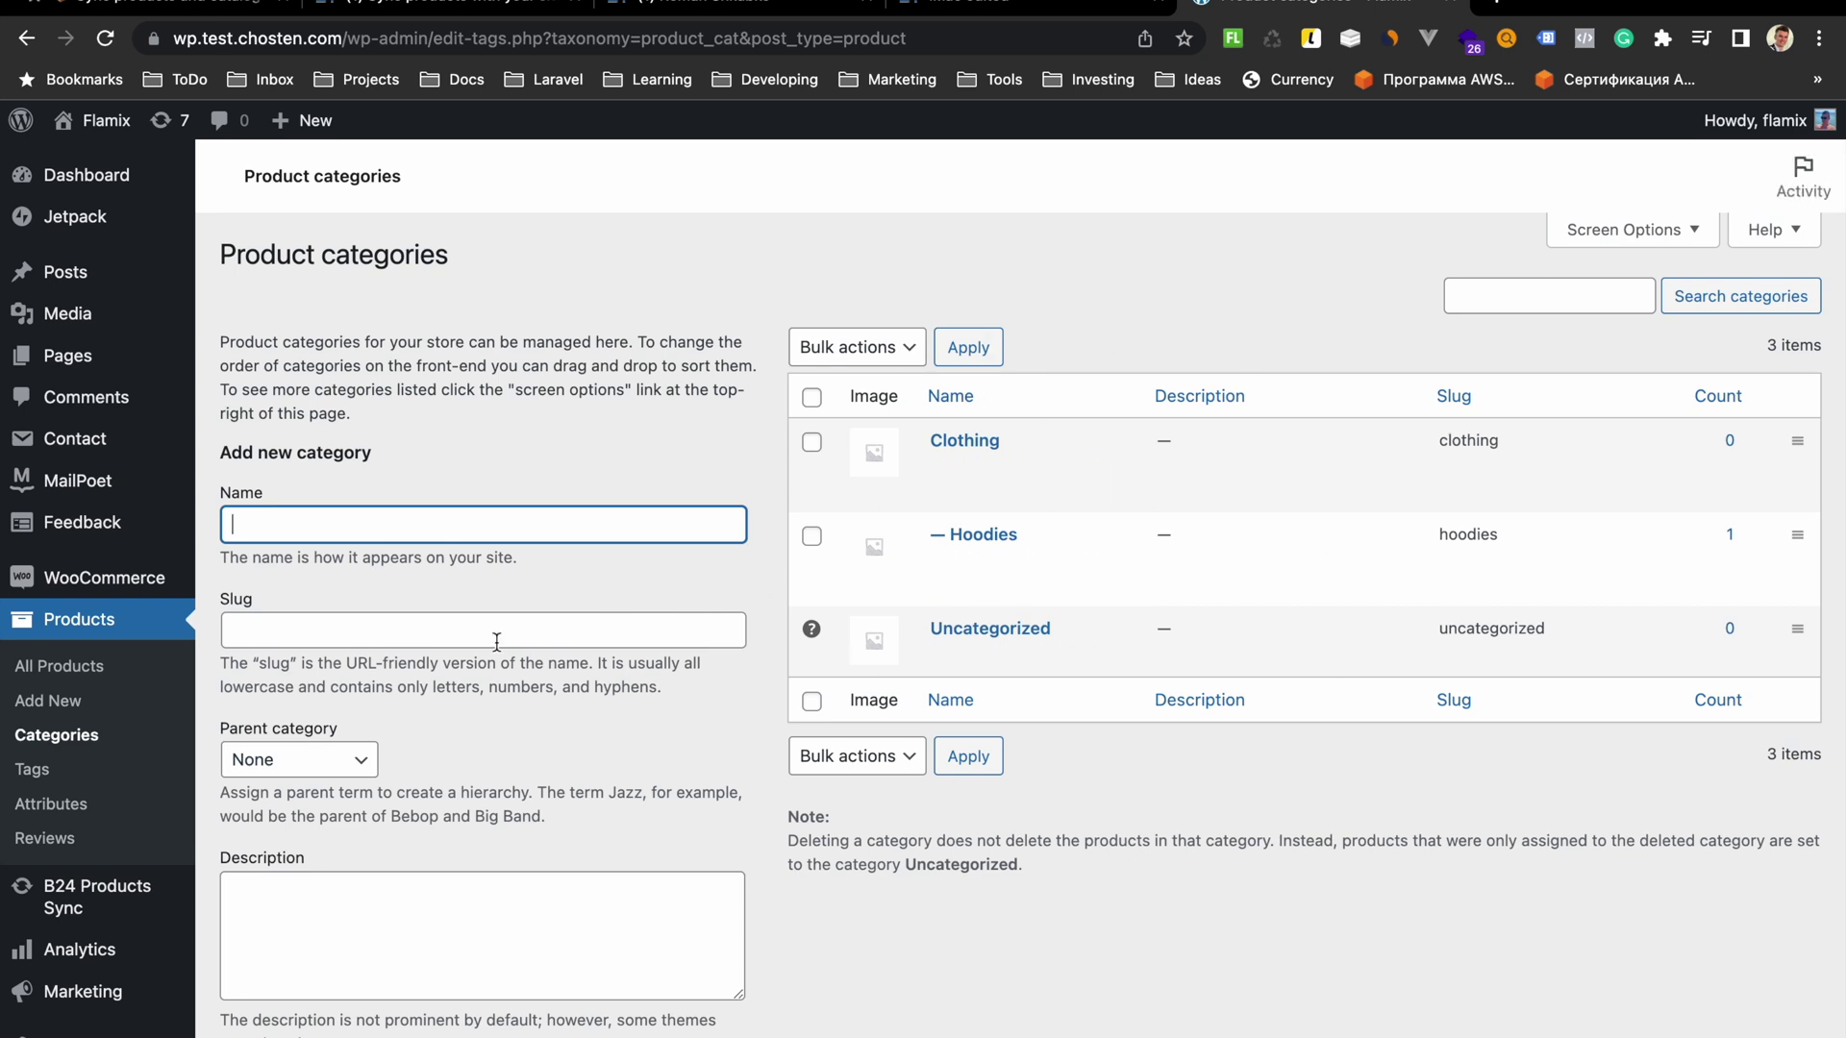
# Open iMac edited for editing in WooCommerce and select its EXTERNAL_ID value
pyautogui.click(132, 661)
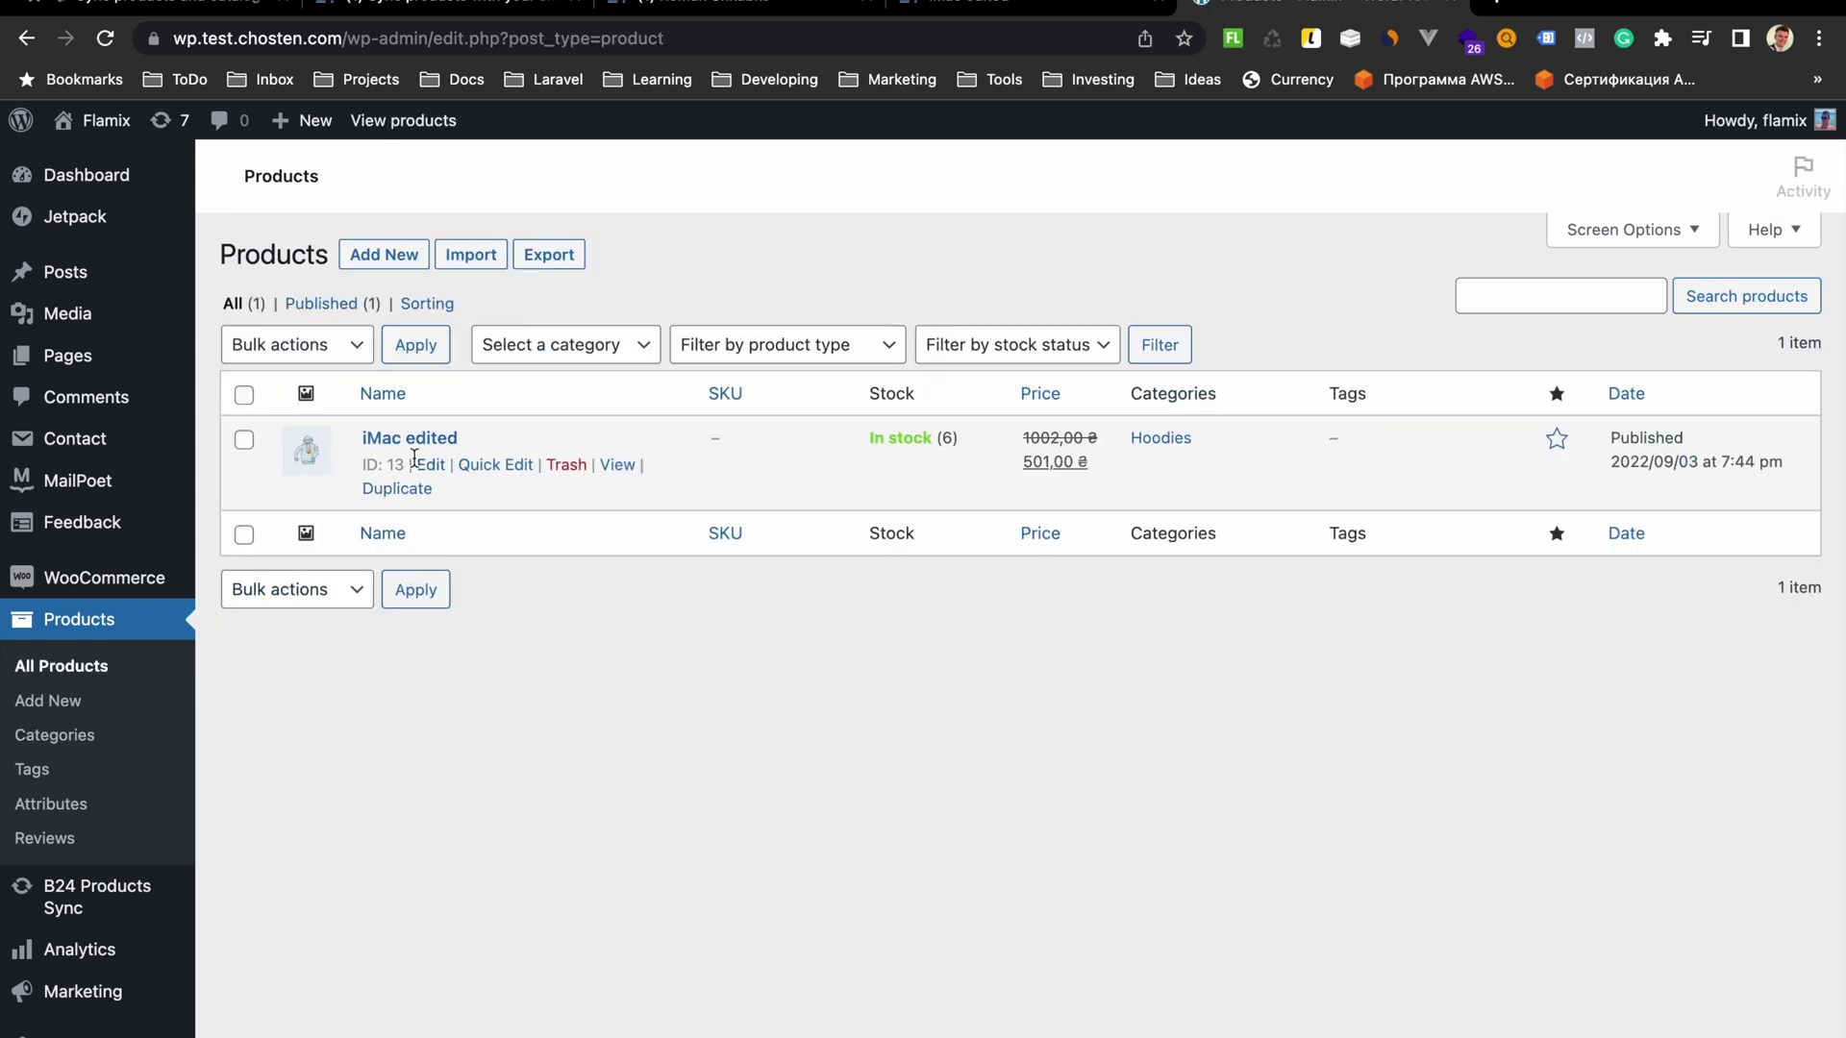
pyautogui.click(431, 469)
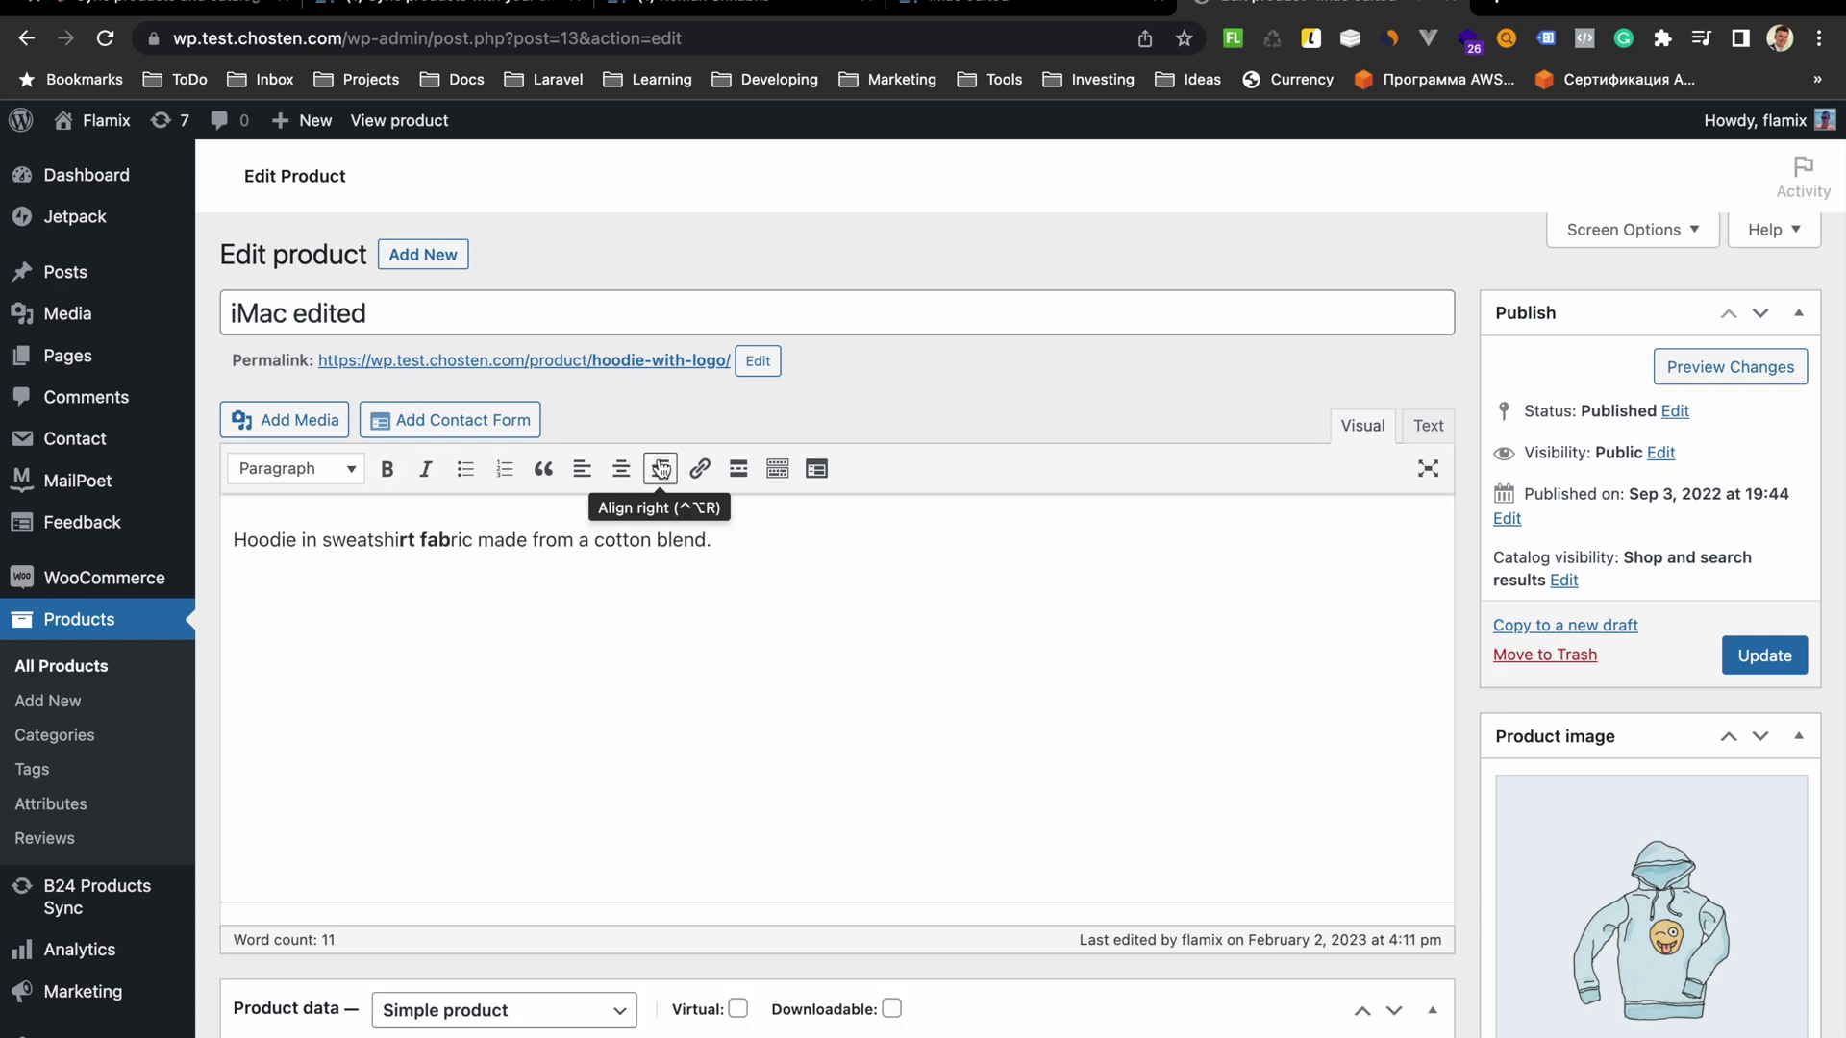
pyautogui.scroll(-3, 660, 466)
pyautogui.scroll(-2, 659, 459)
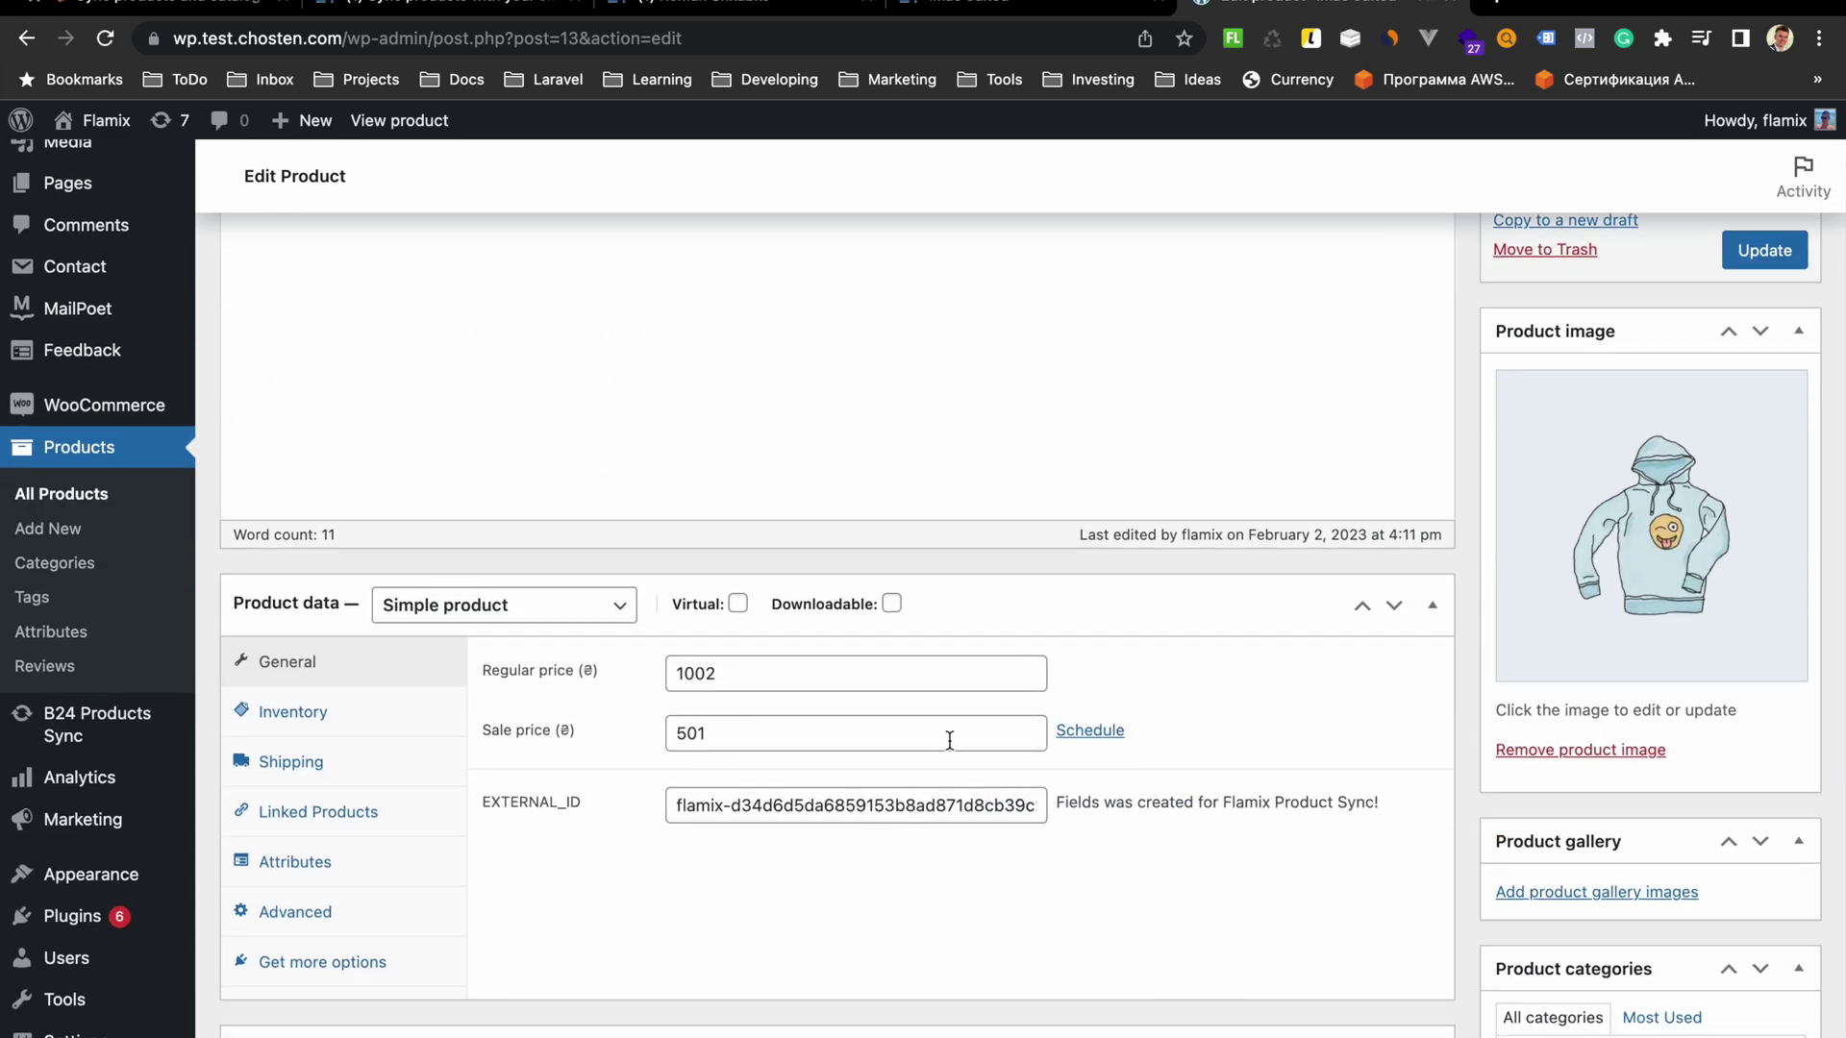
pyautogui.tripleClick(763, 819)
pyautogui.keyDown('shift'); pyautogui.click(815, 824); pyautogui.keyUp('shift')
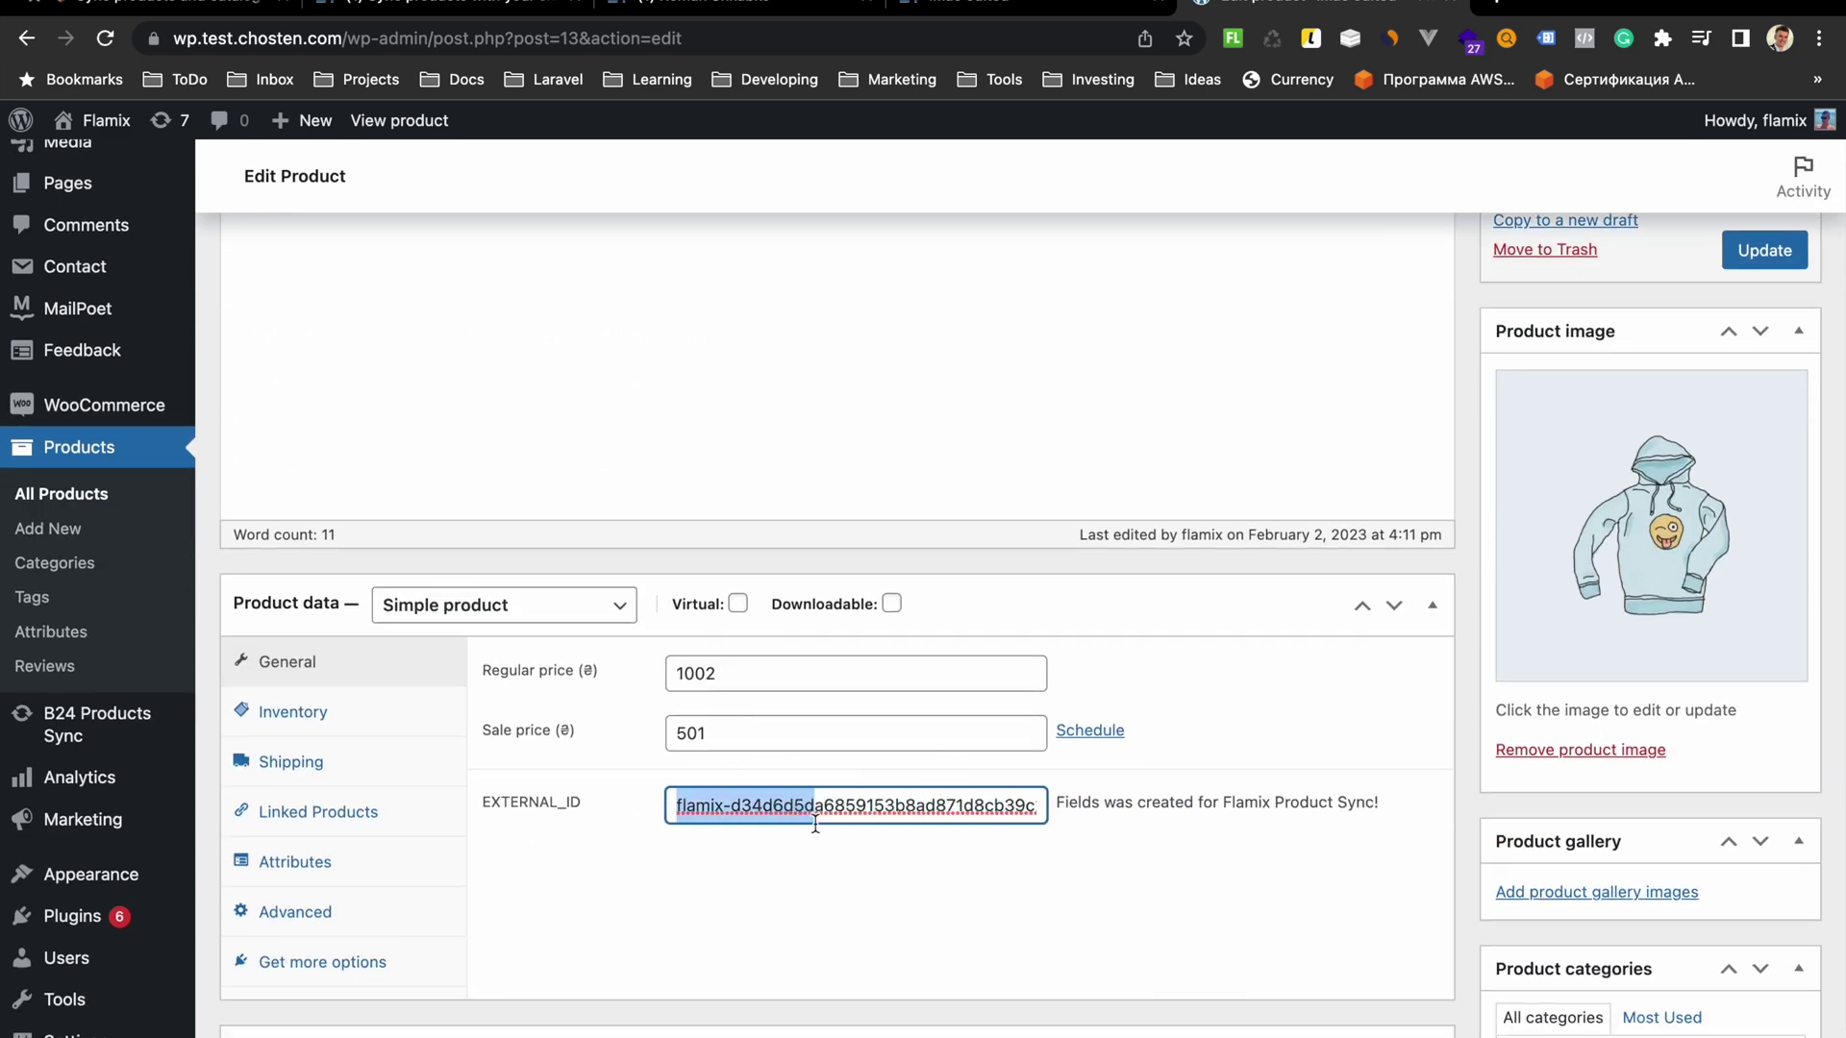
pyautogui.click(976, 3)
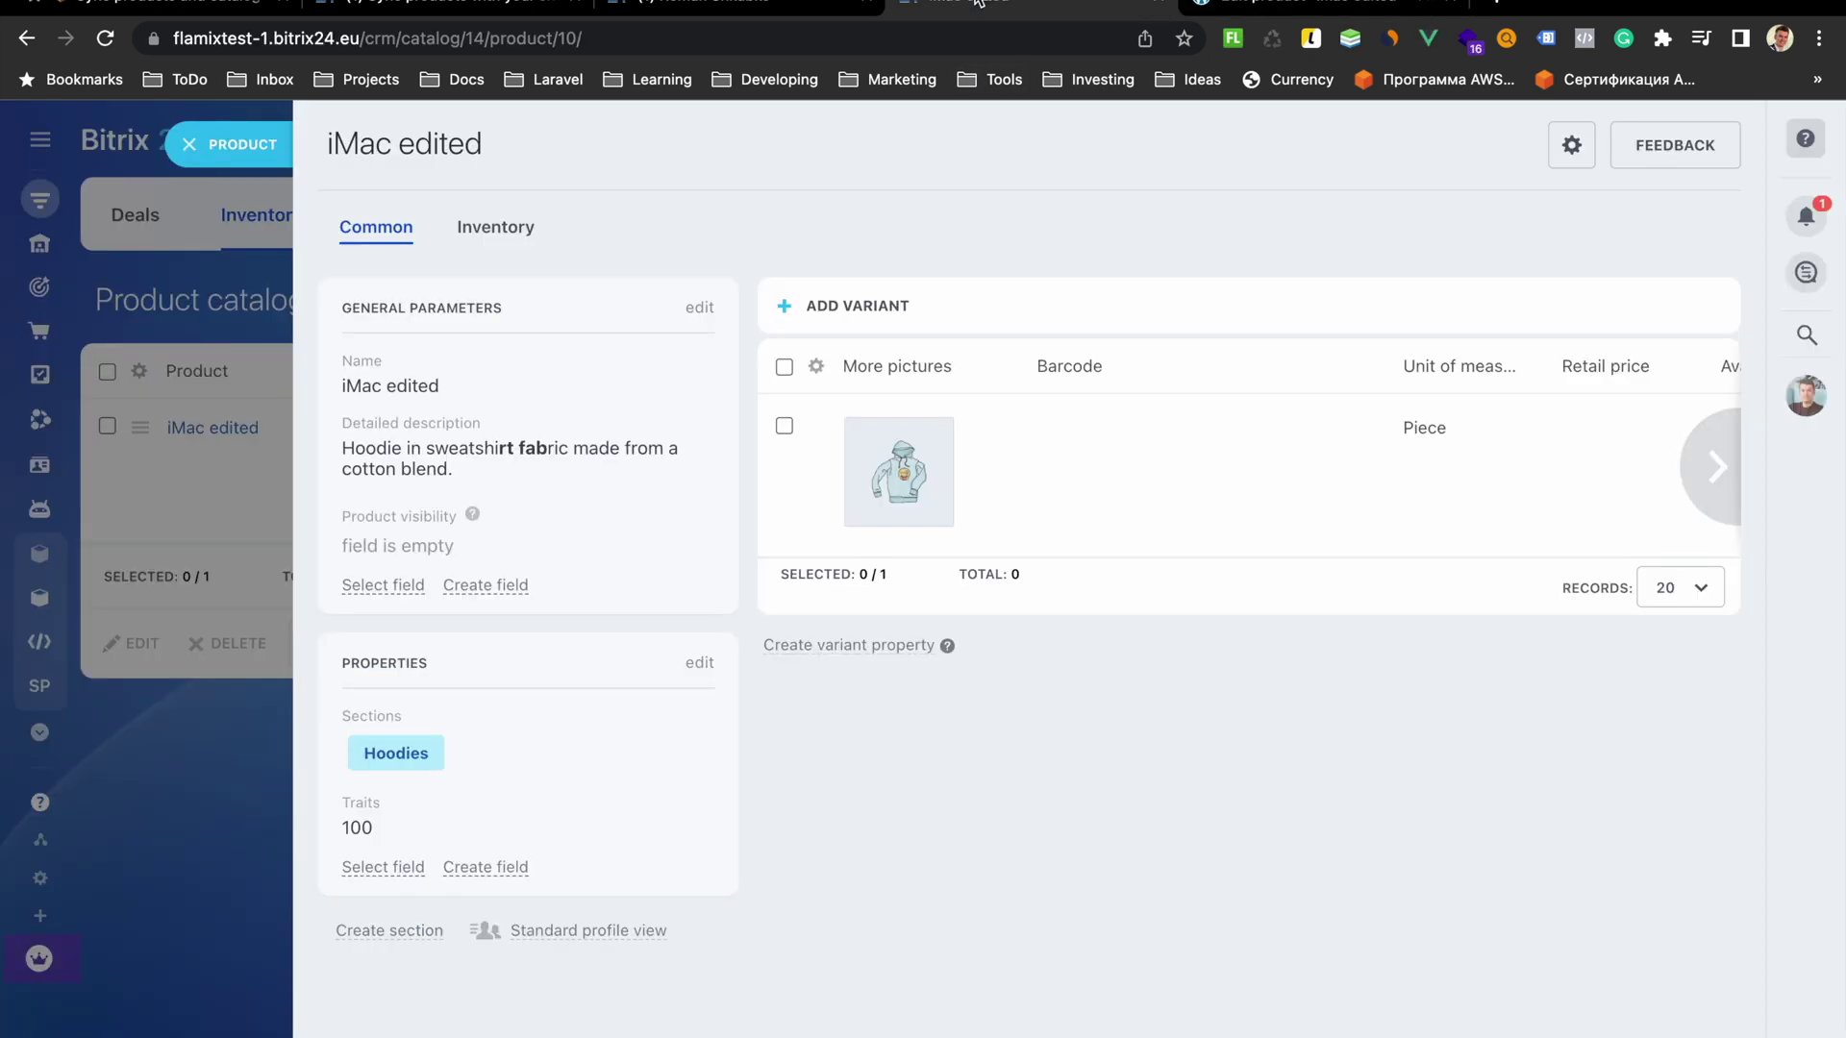
# Add the External ID field to the iMac edited card's General Parameters
pyautogui.click(384, 587)
pyautogui.scroll(-2, 393, 596)
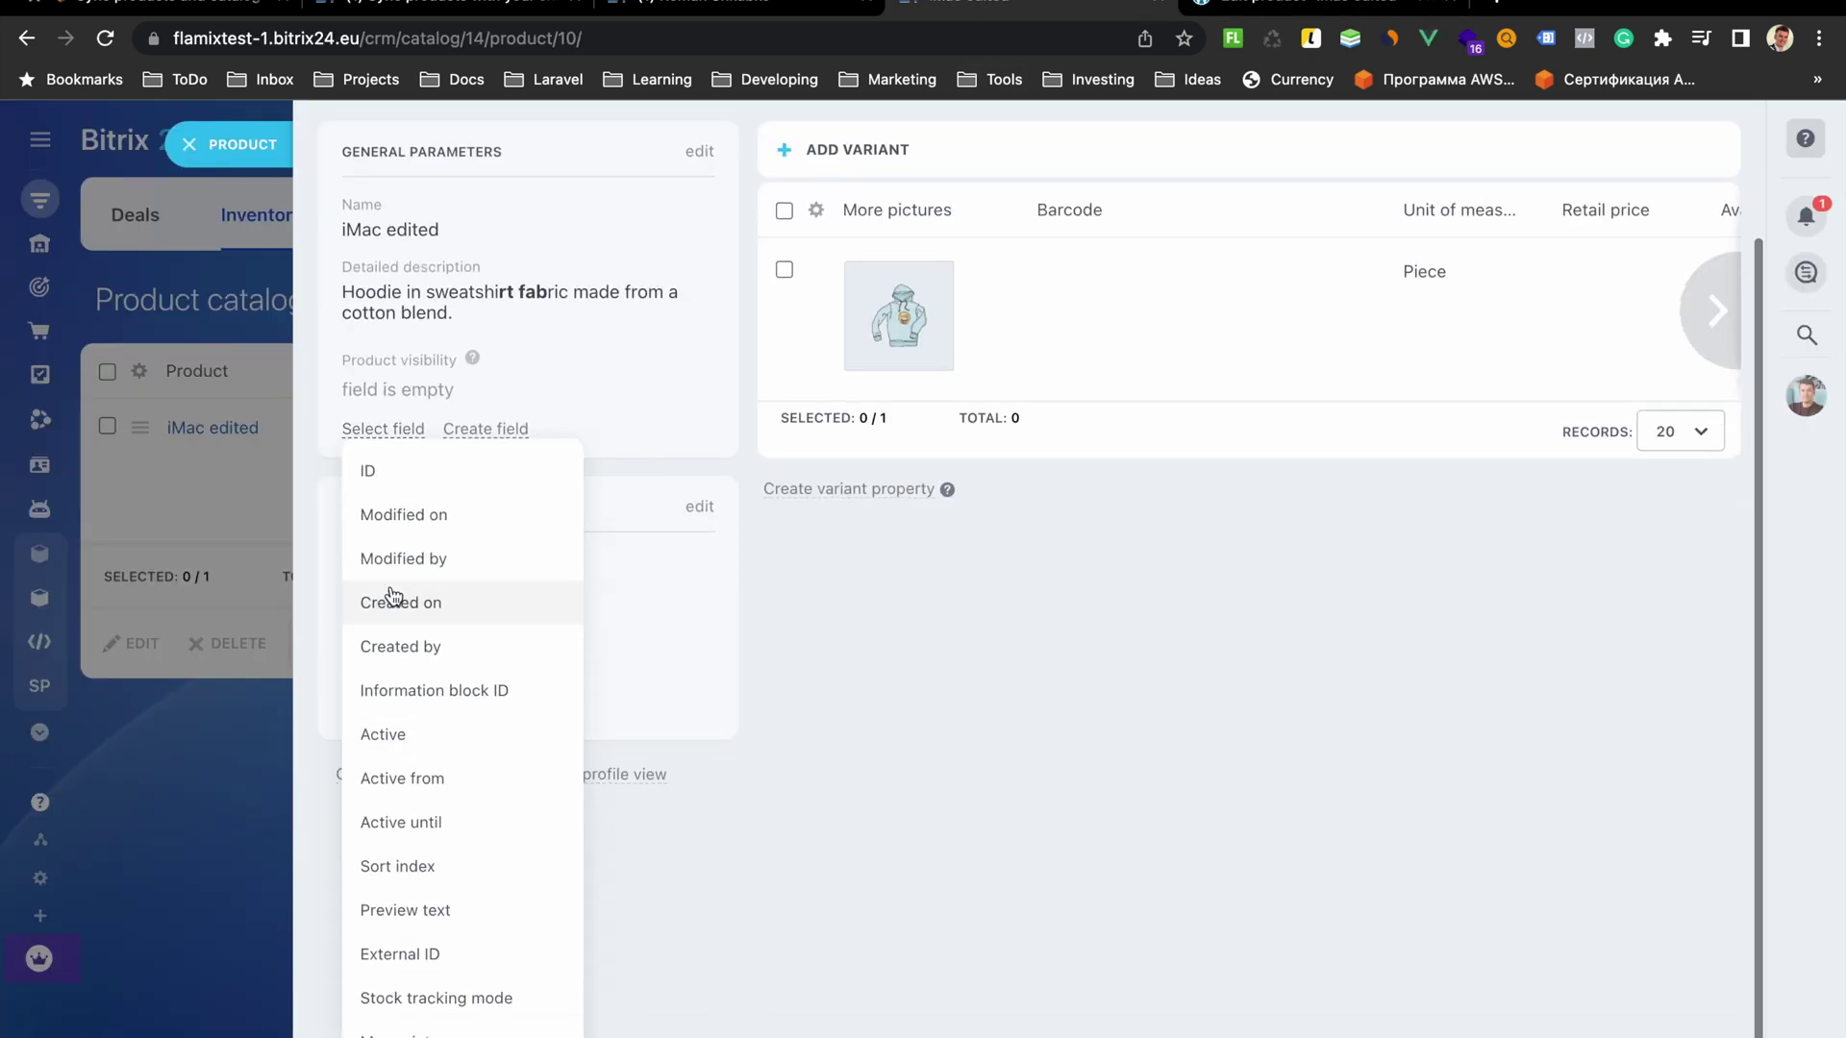
pyautogui.click(399, 953)
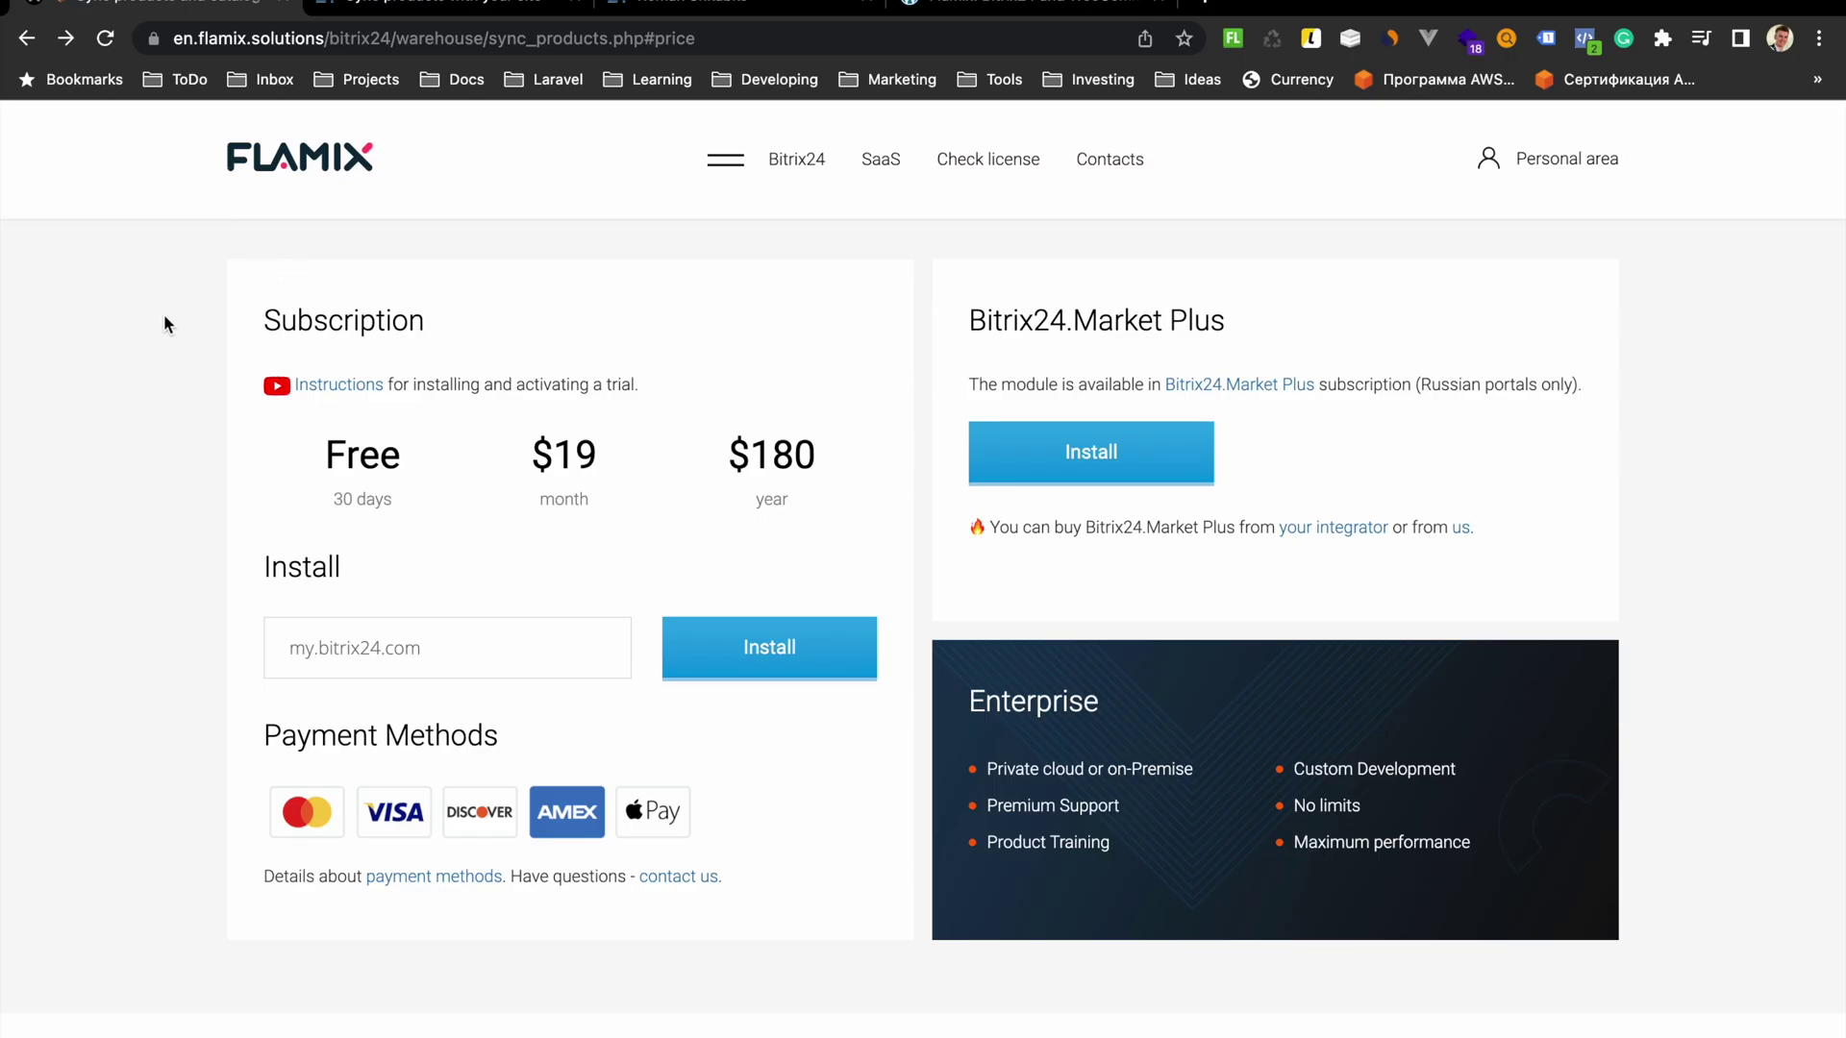
# Open the Sync rests with your site app page from the Flamix footer
pyautogui.scroll(-20, 165, 324)
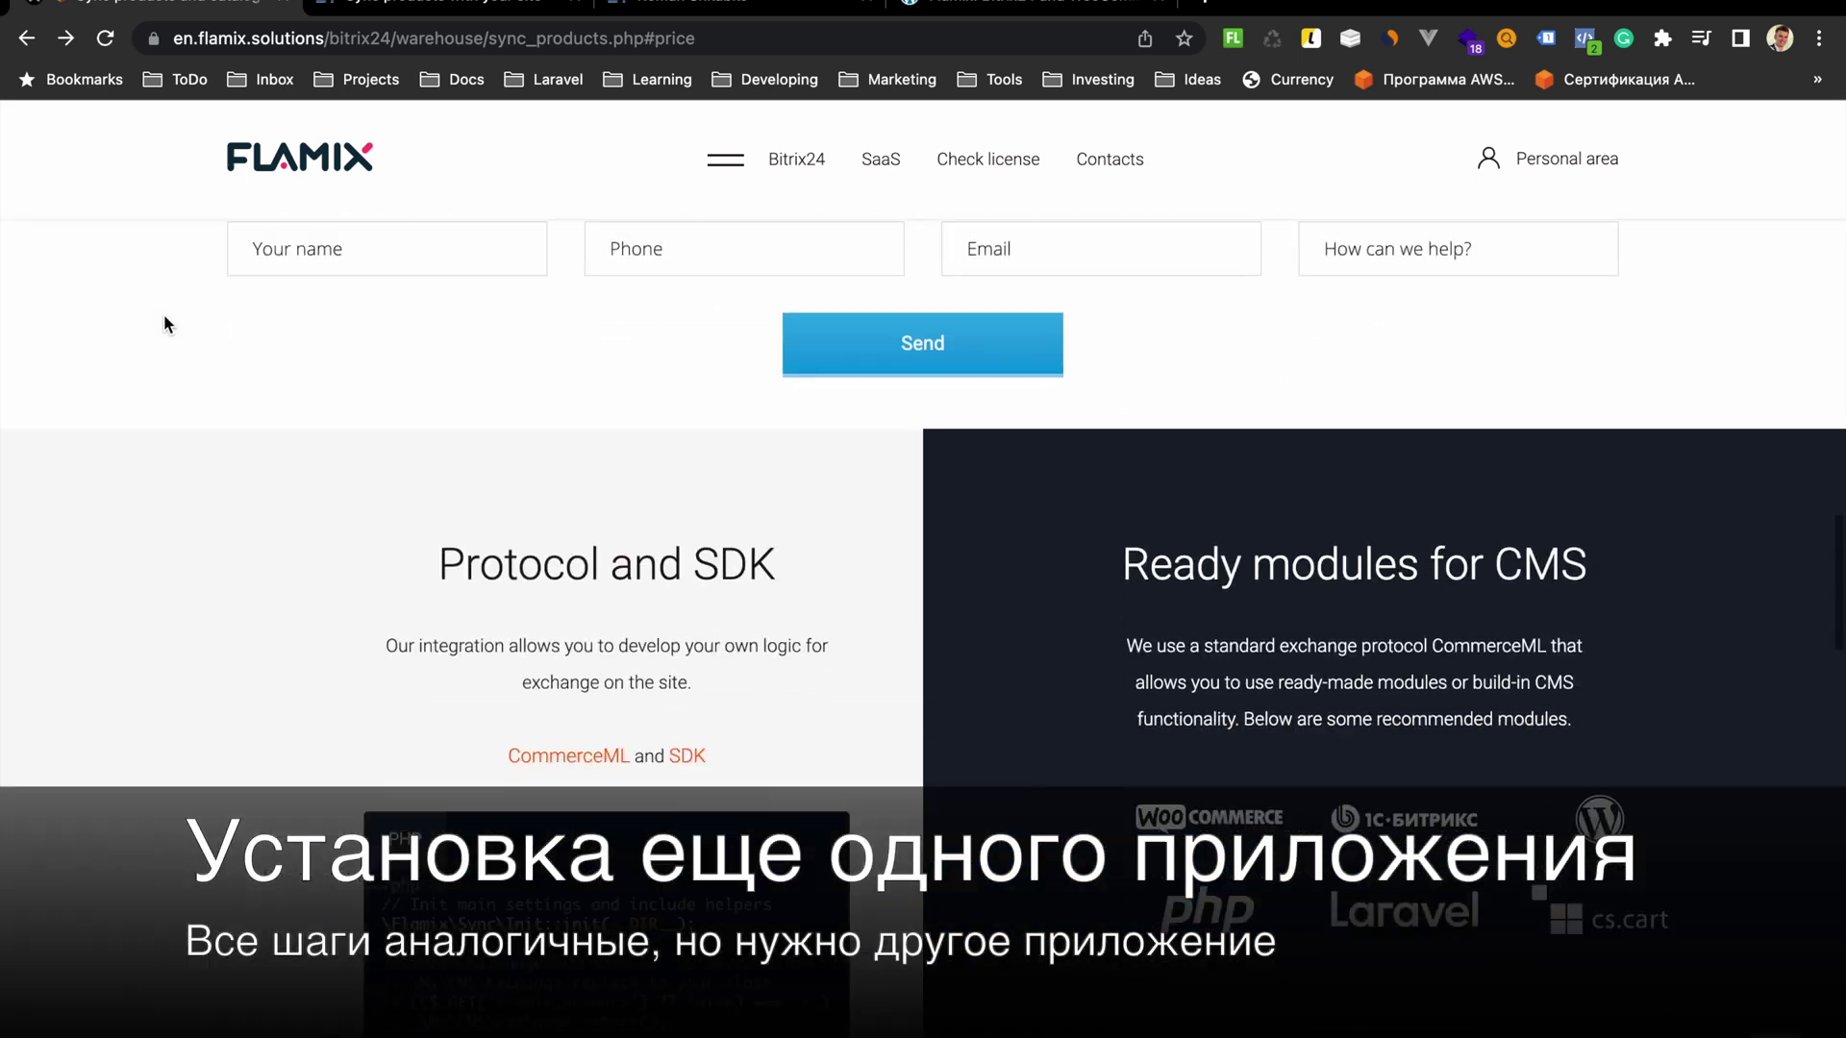
pyautogui.scroll(-5, 165, 324)
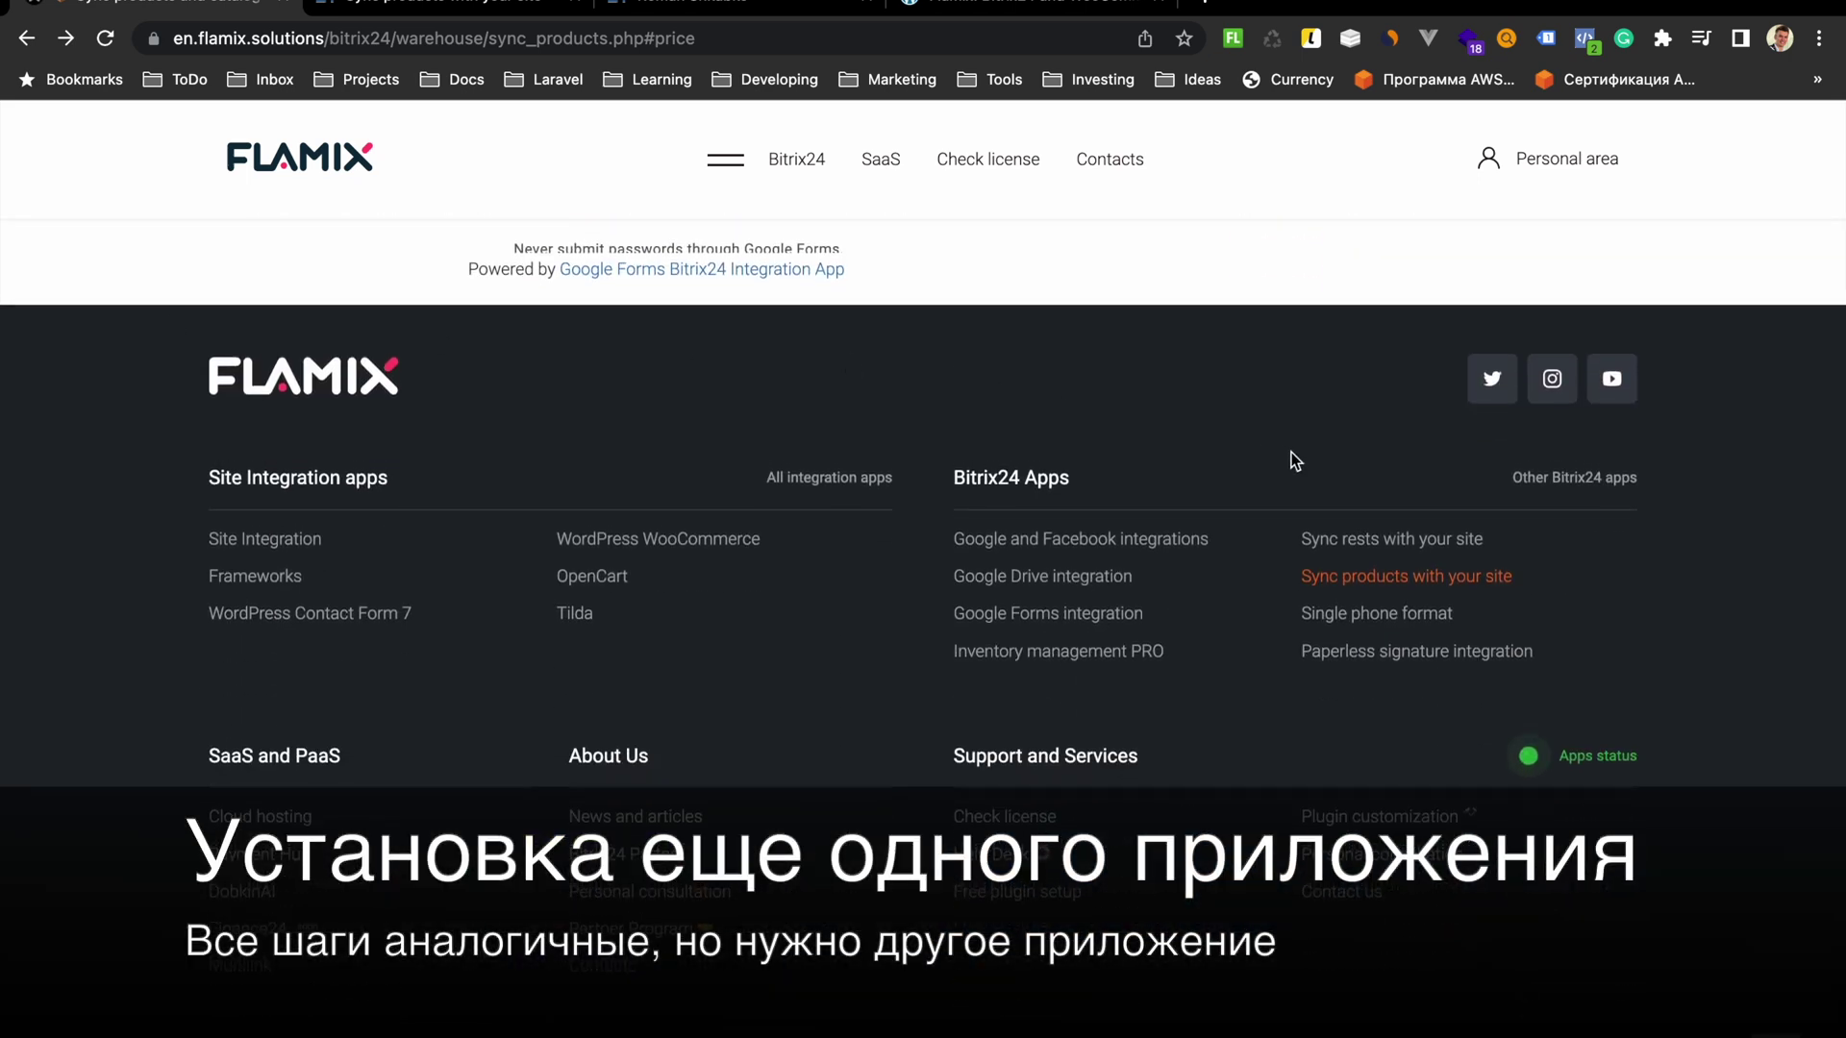
pyautogui.click(1432, 541)
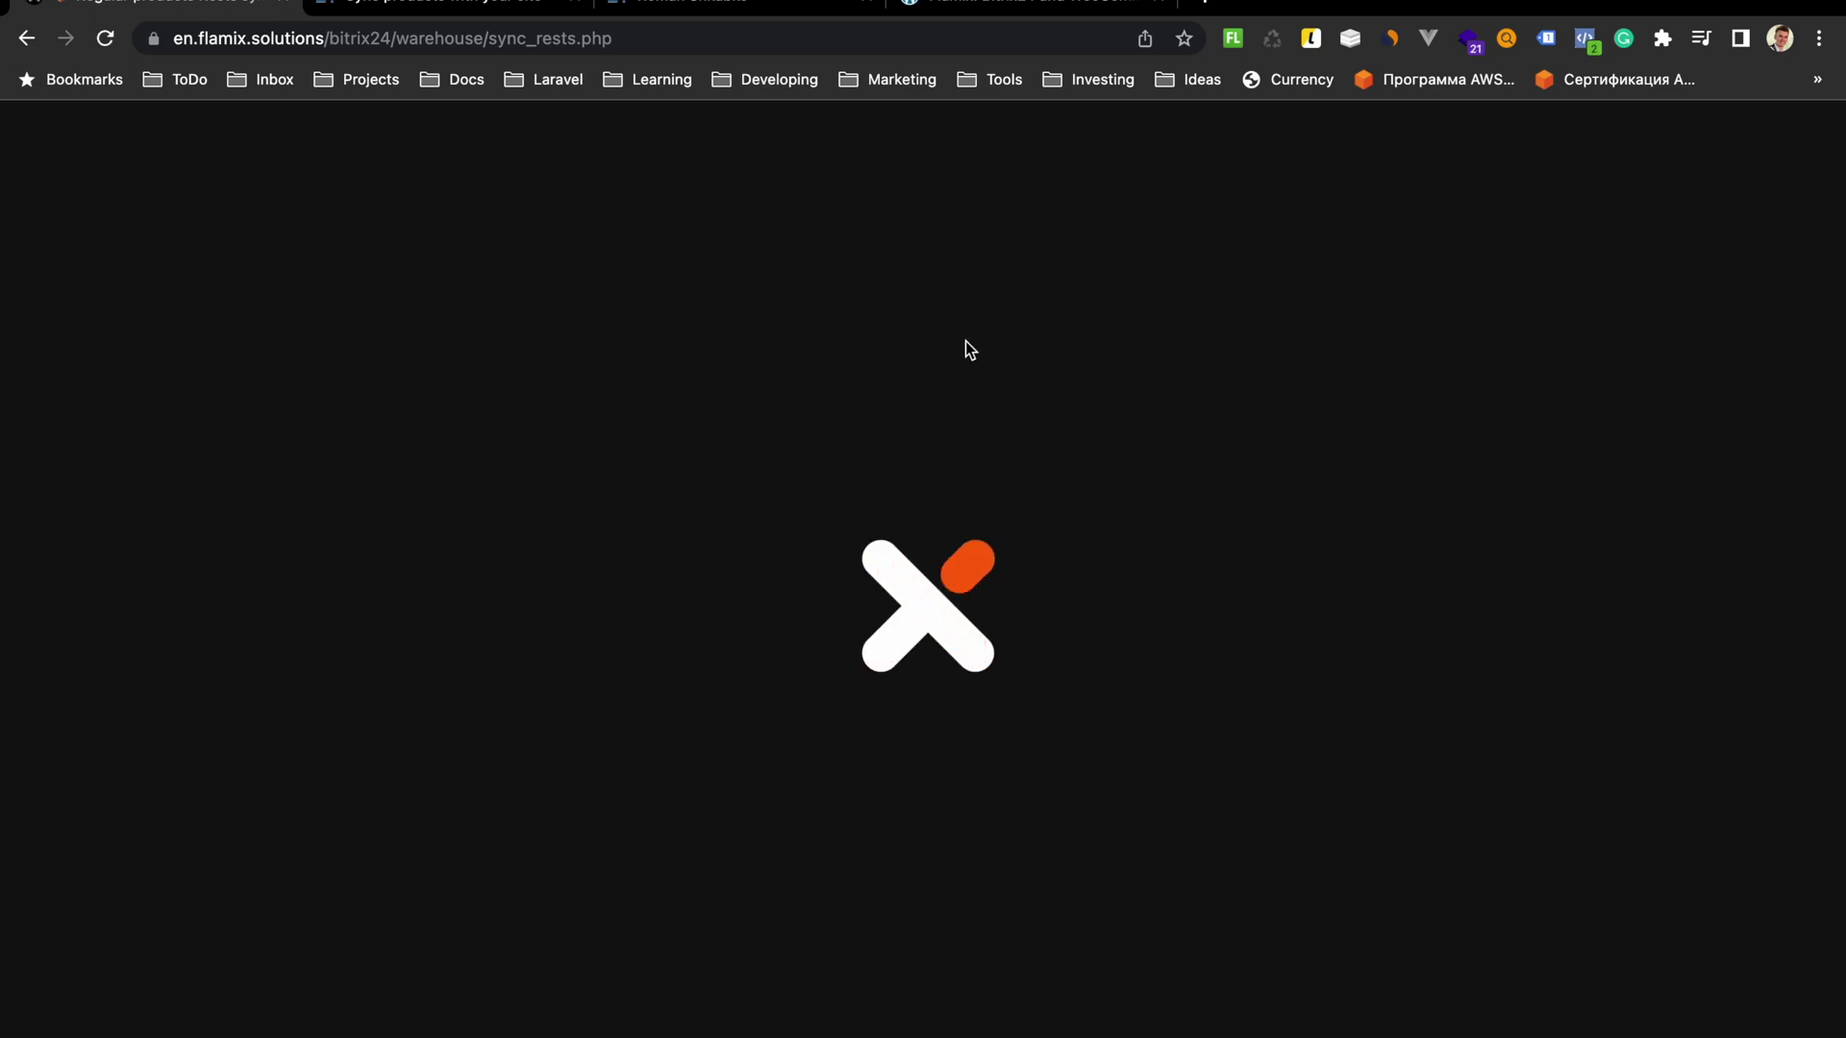
pyautogui.scroll(-20, 977, 343)
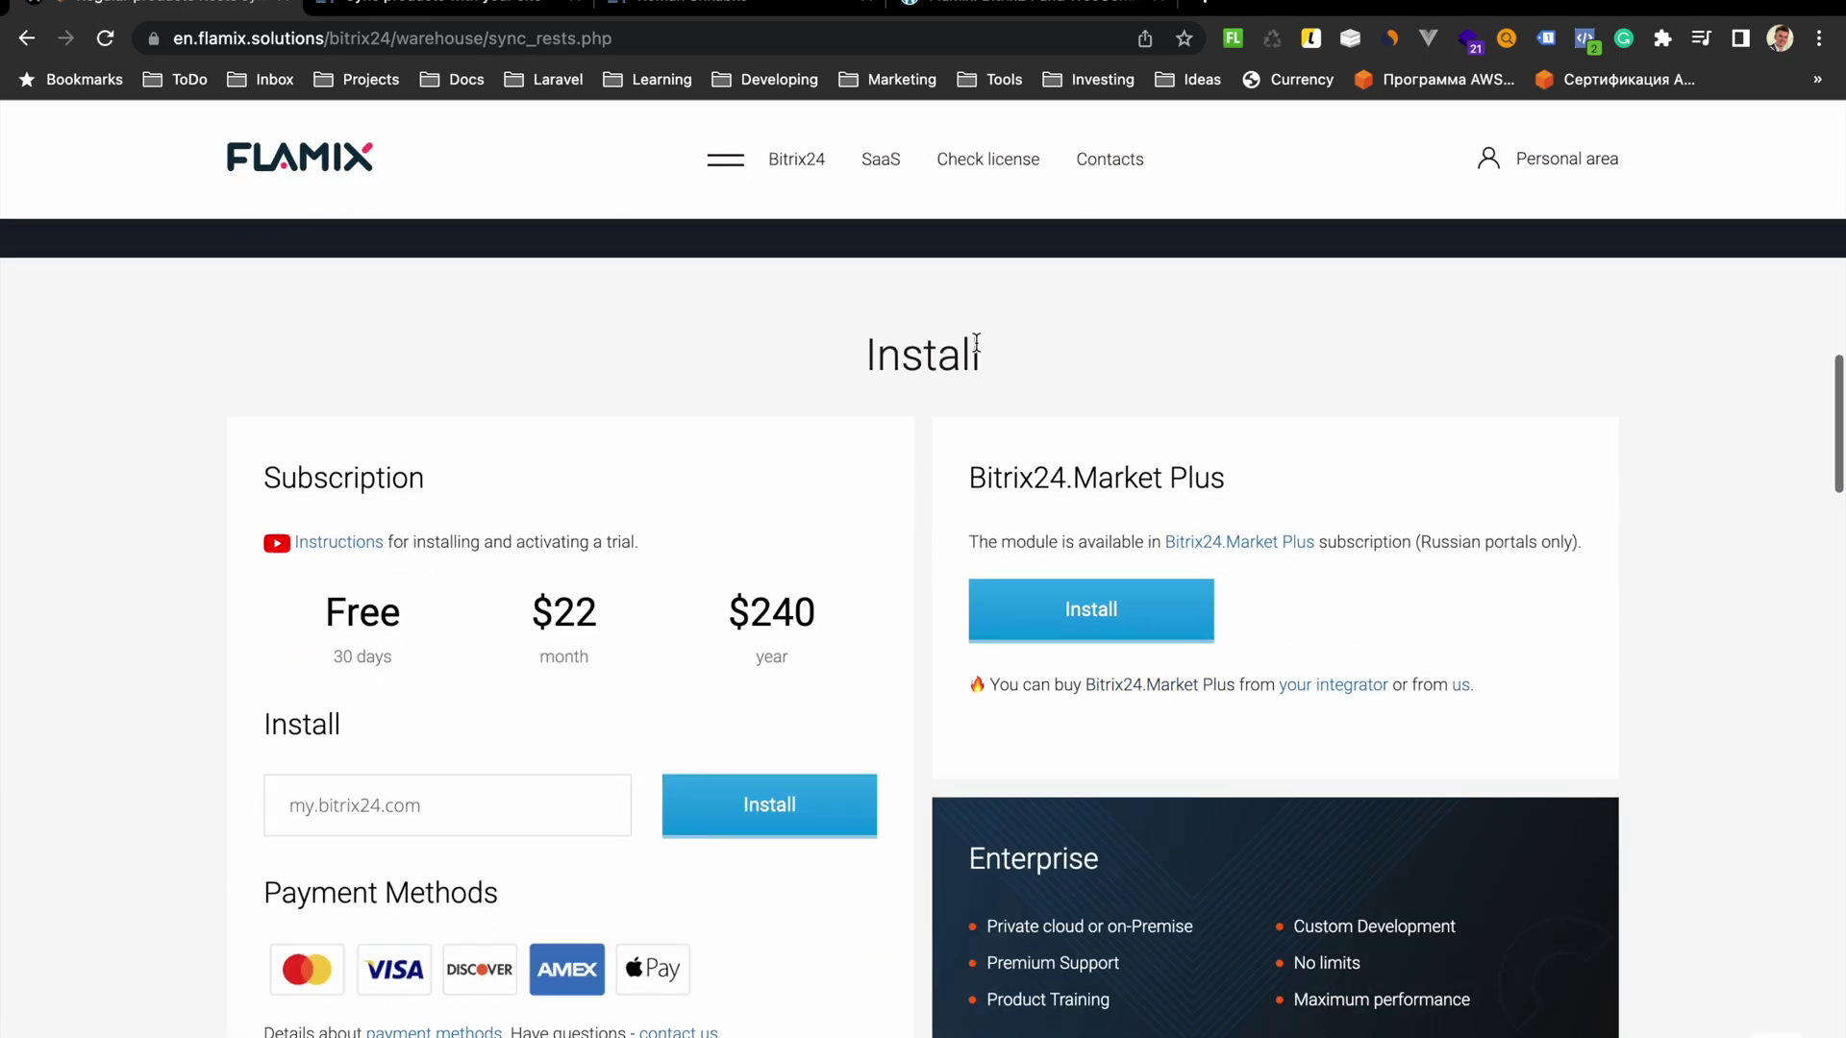
# Enter the flamixtest-1.bitrix24.eu portal address as the install domain and install
pyautogui.click(324, 23)
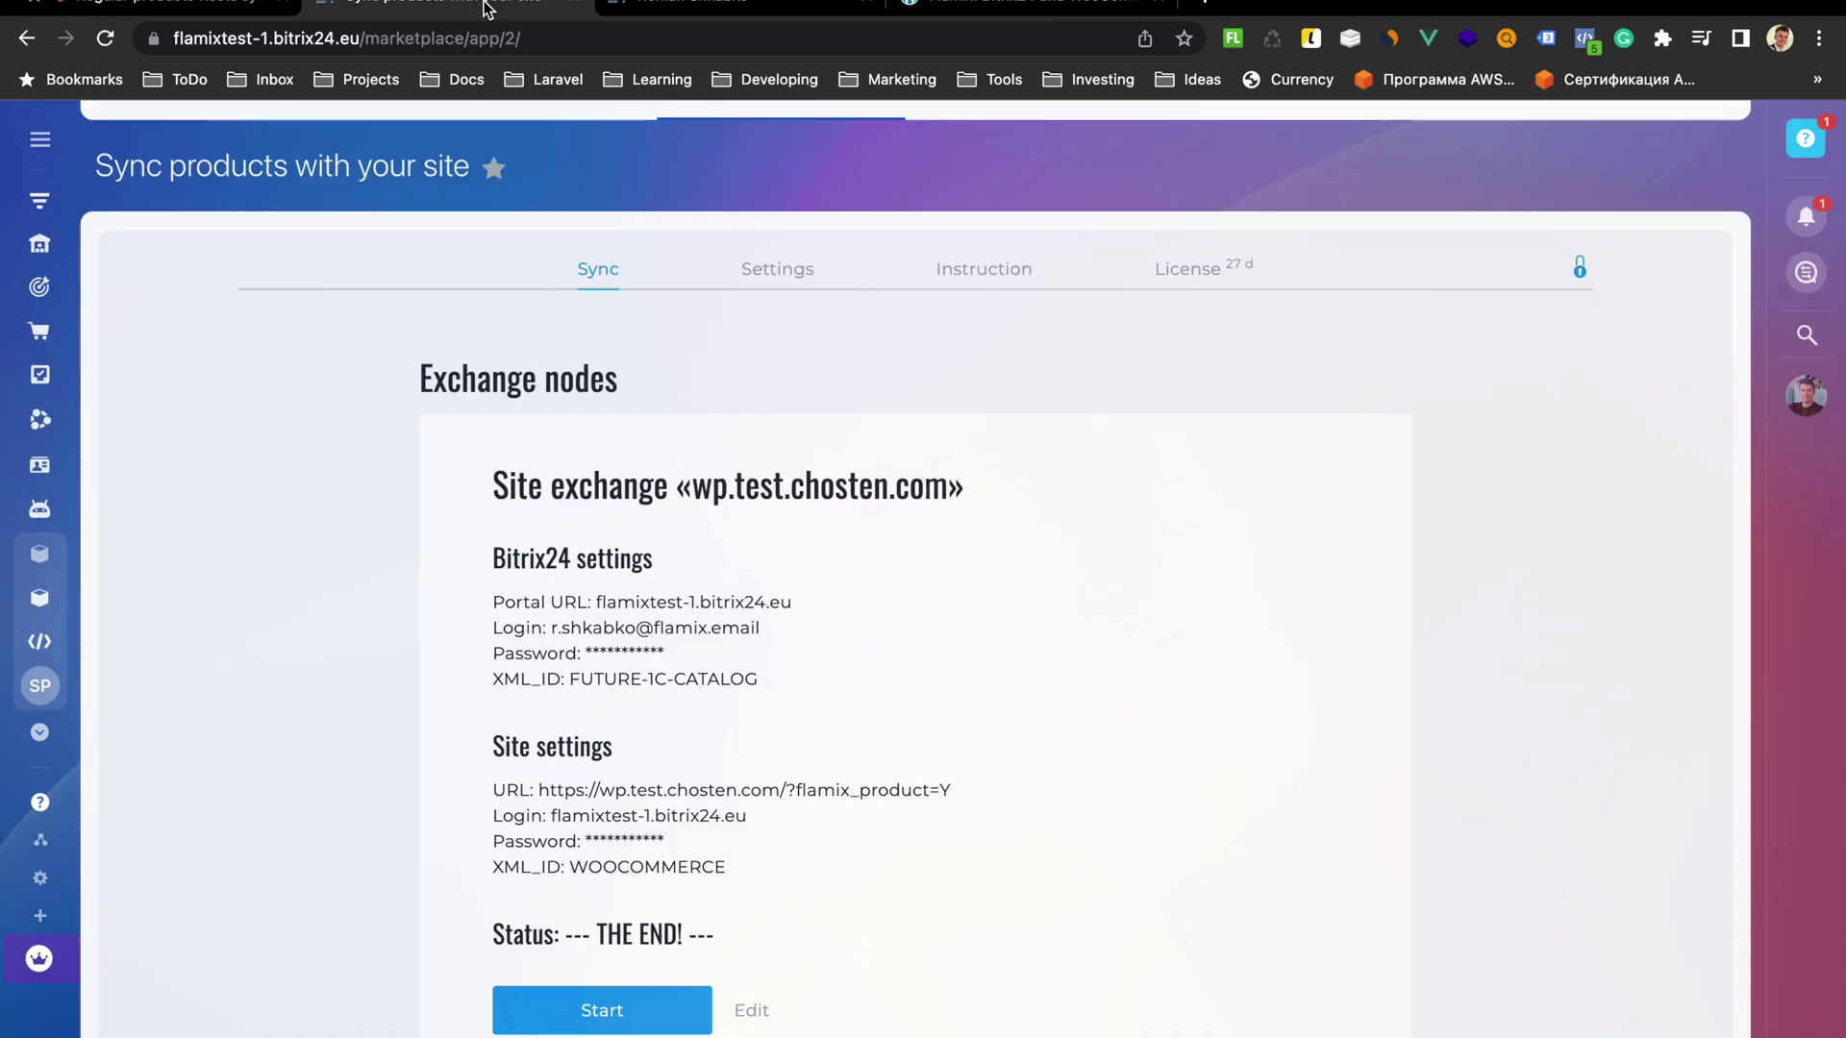
pyautogui.moveTo(361, 41); pyautogui.dragTo(169, 38)
pyautogui.press('super+c')
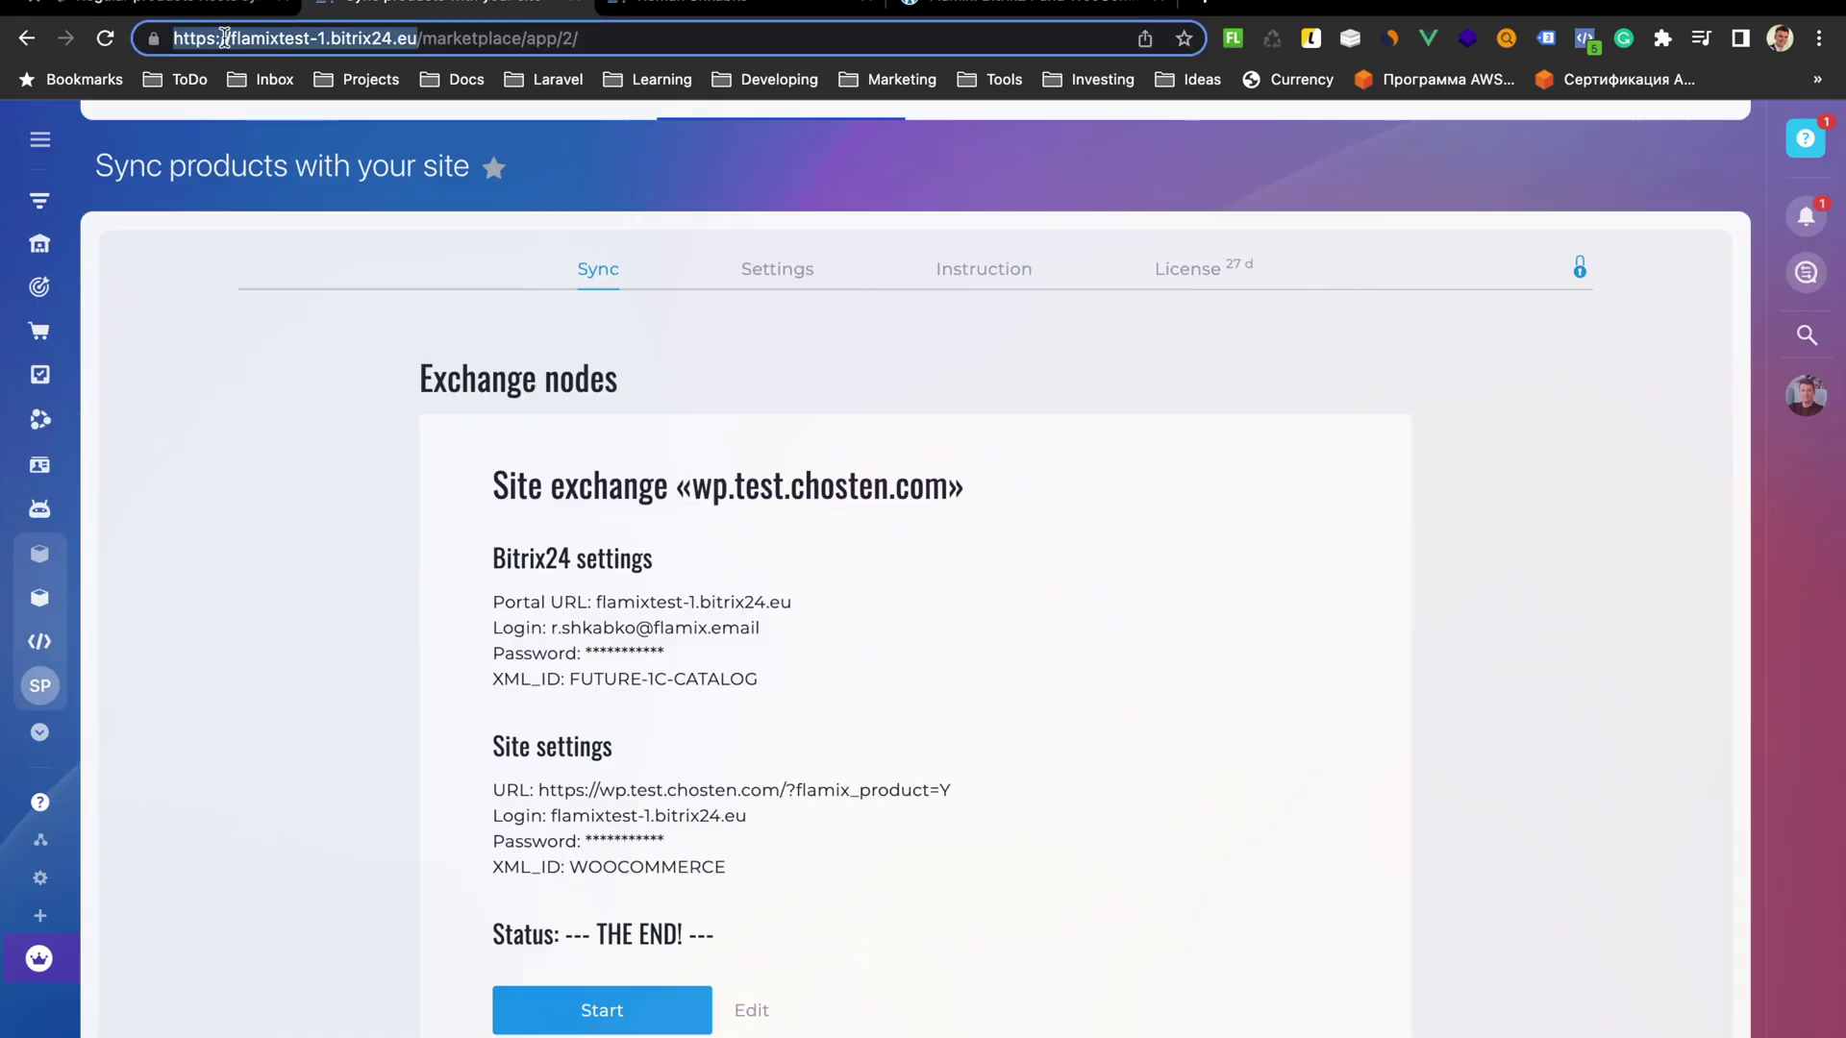
pyautogui.rightClick(260, 37)
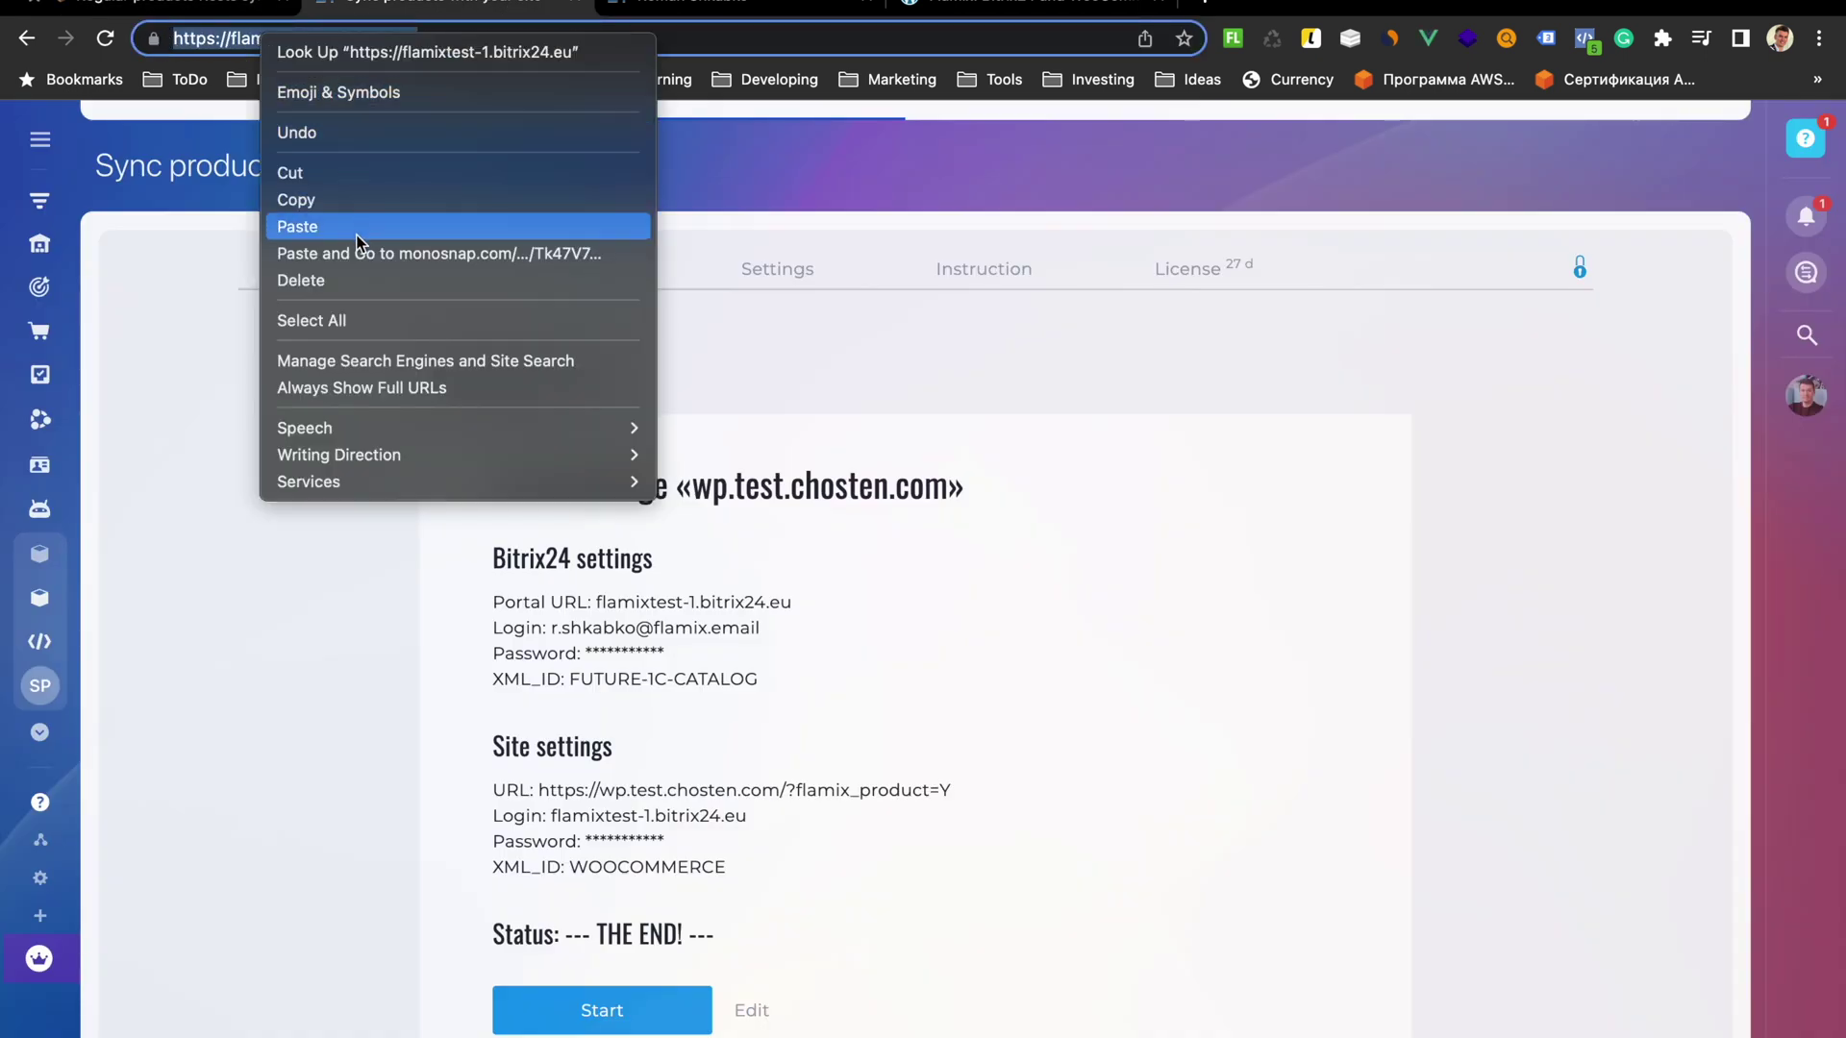
pyautogui.click(355, 204)
pyautogui.click(212, 5)
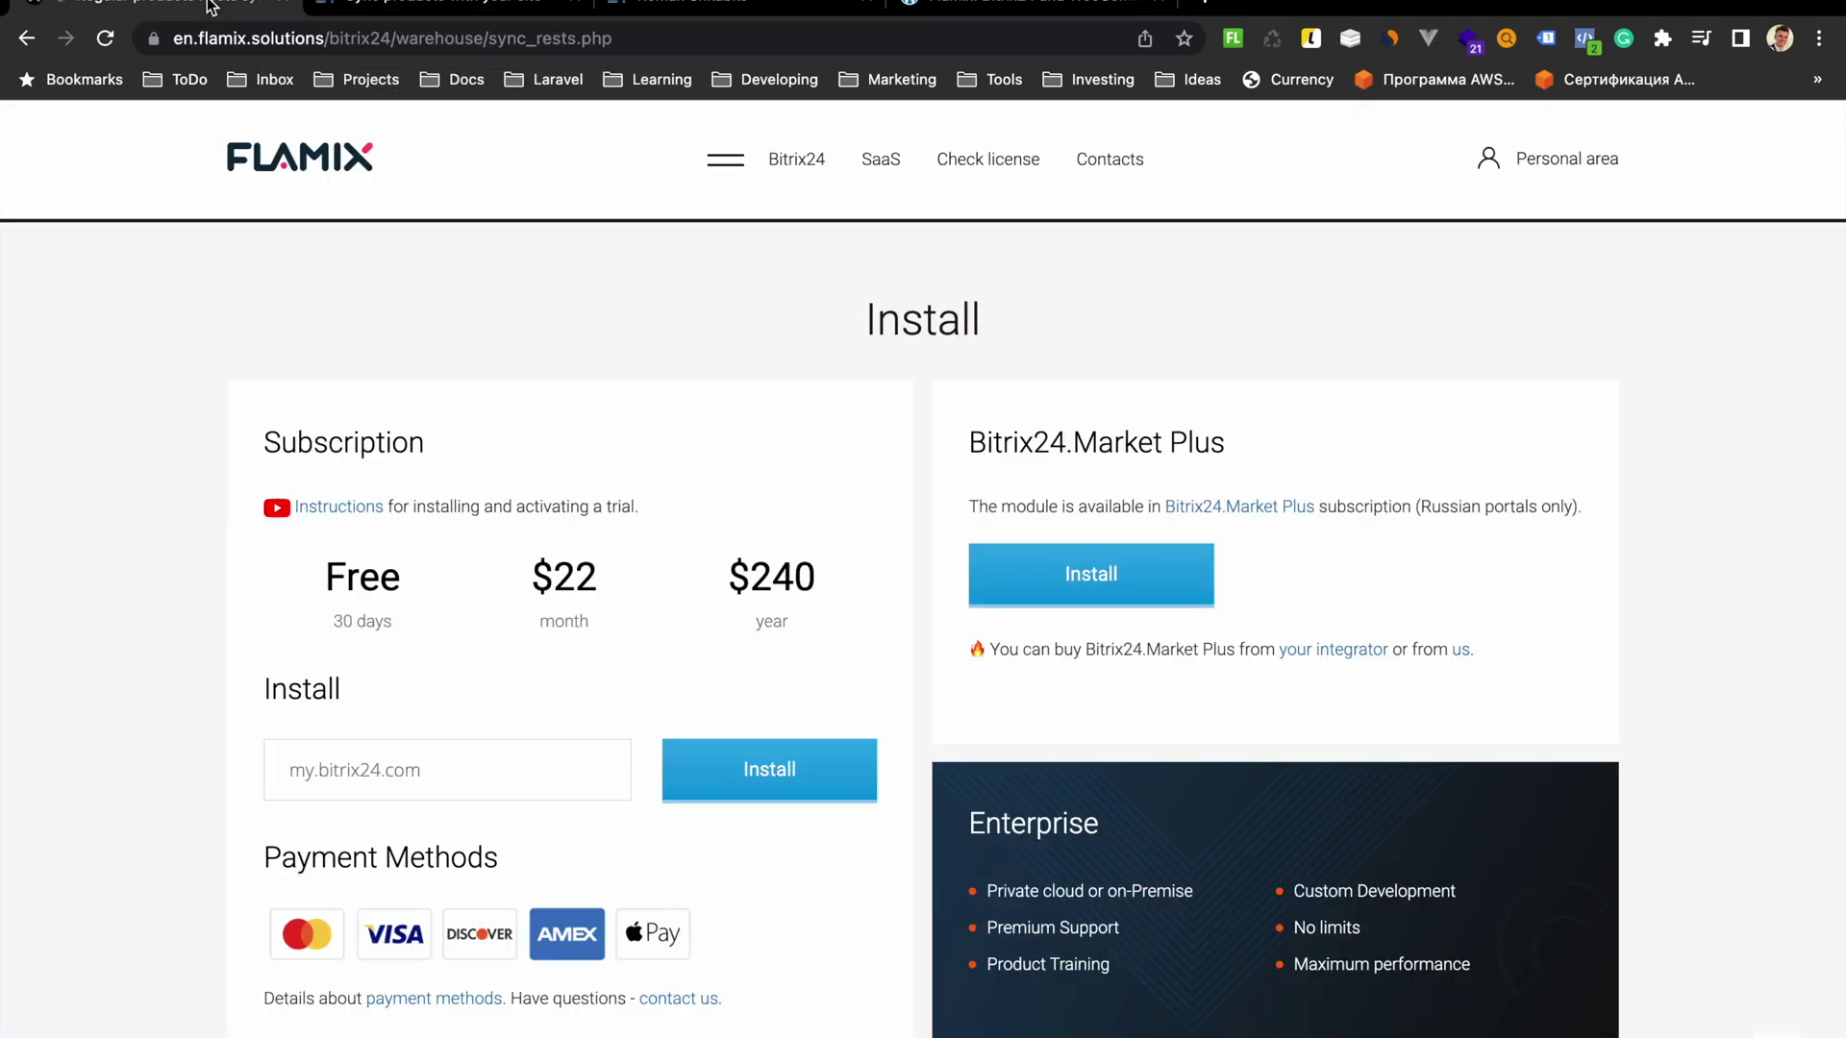
pyautogui.rightClick(460, 768)
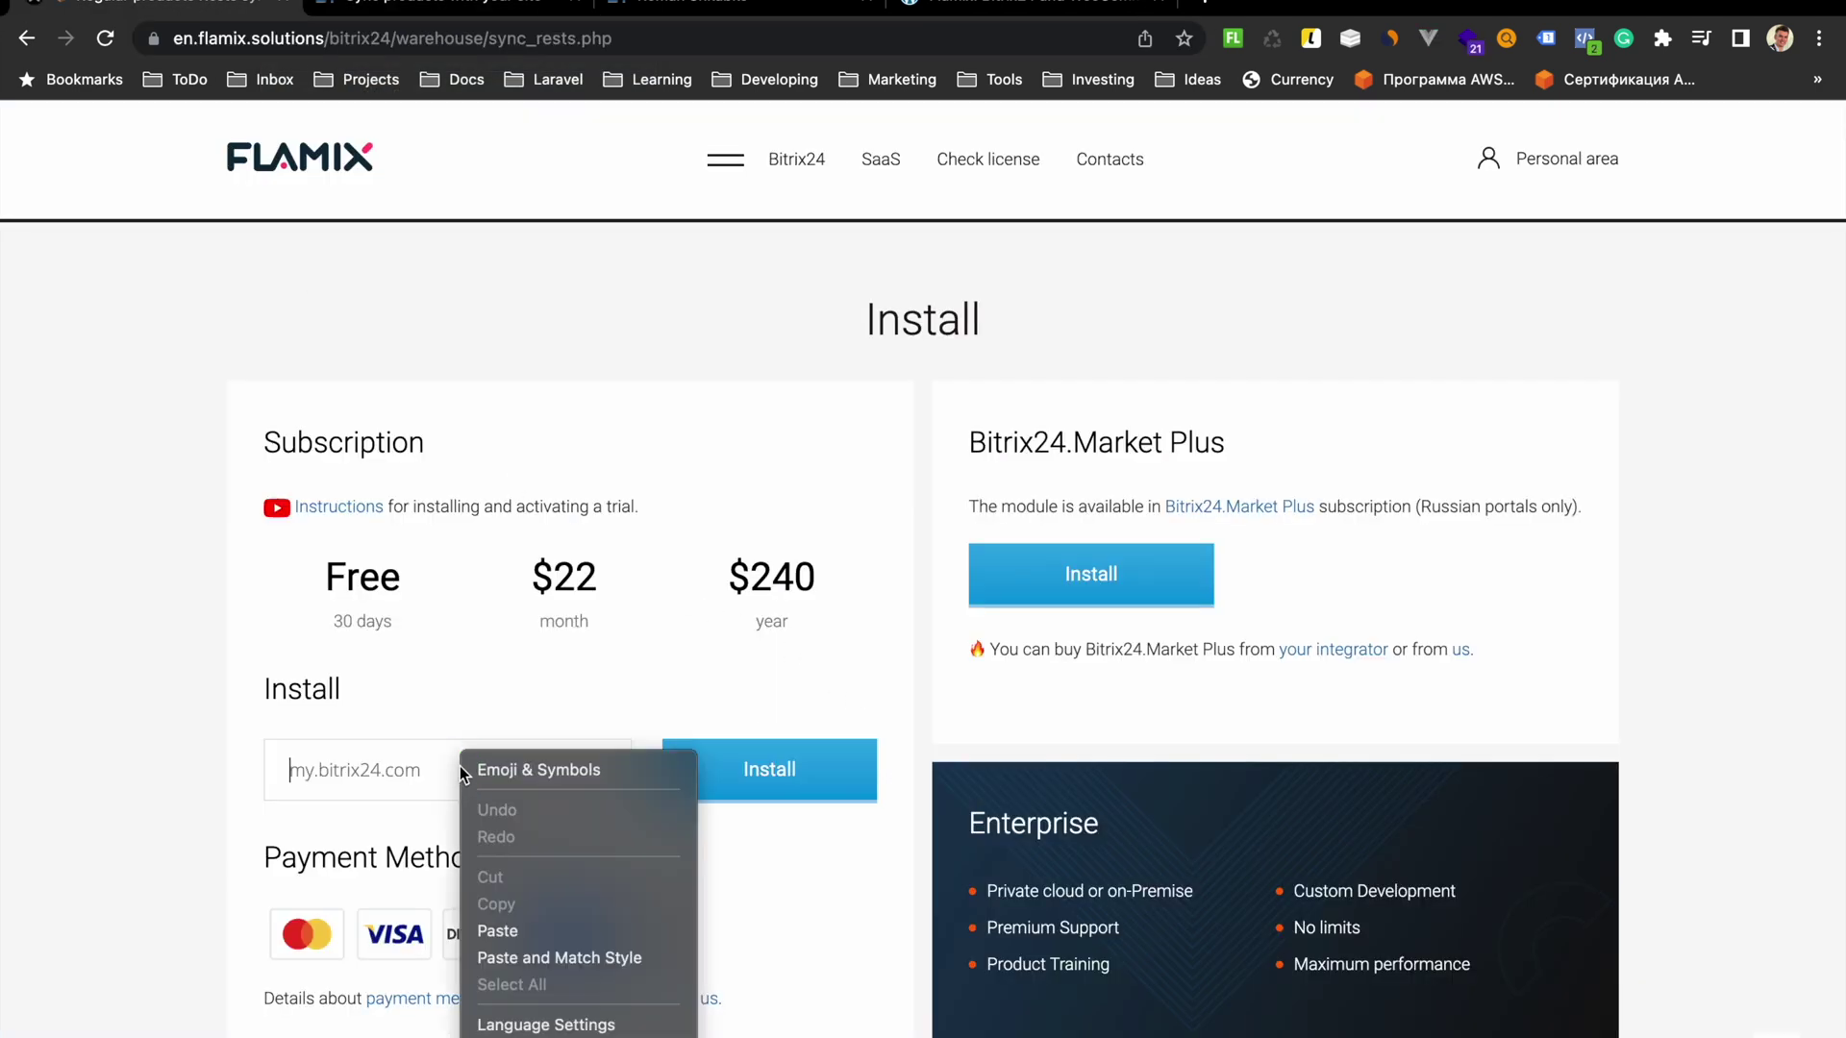
pyautogui.click(505, 930)
pyautogui.click(740, 775)
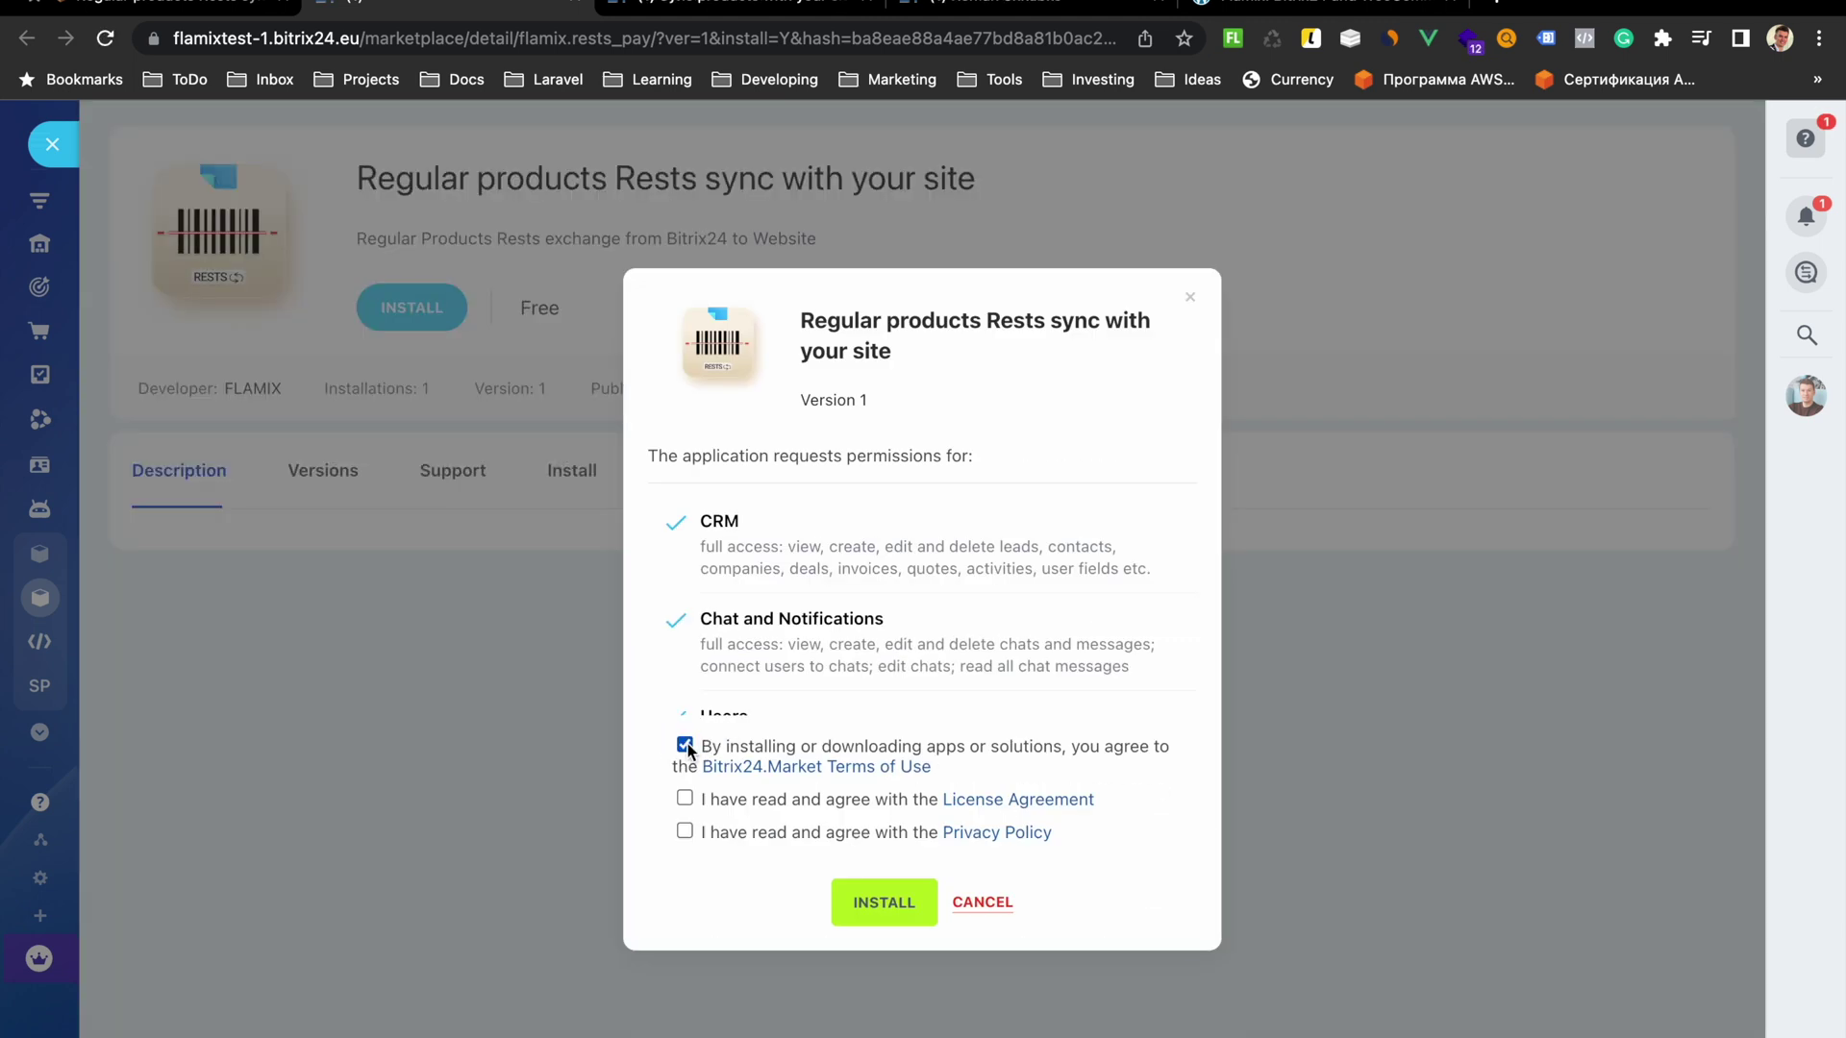
# Accept the License Agreement and Privacy Policy and install the Rests sync app
pyautogui.click(684, 801)
pyautogui.click(684, 832)
pyautogui.click(883, 902)
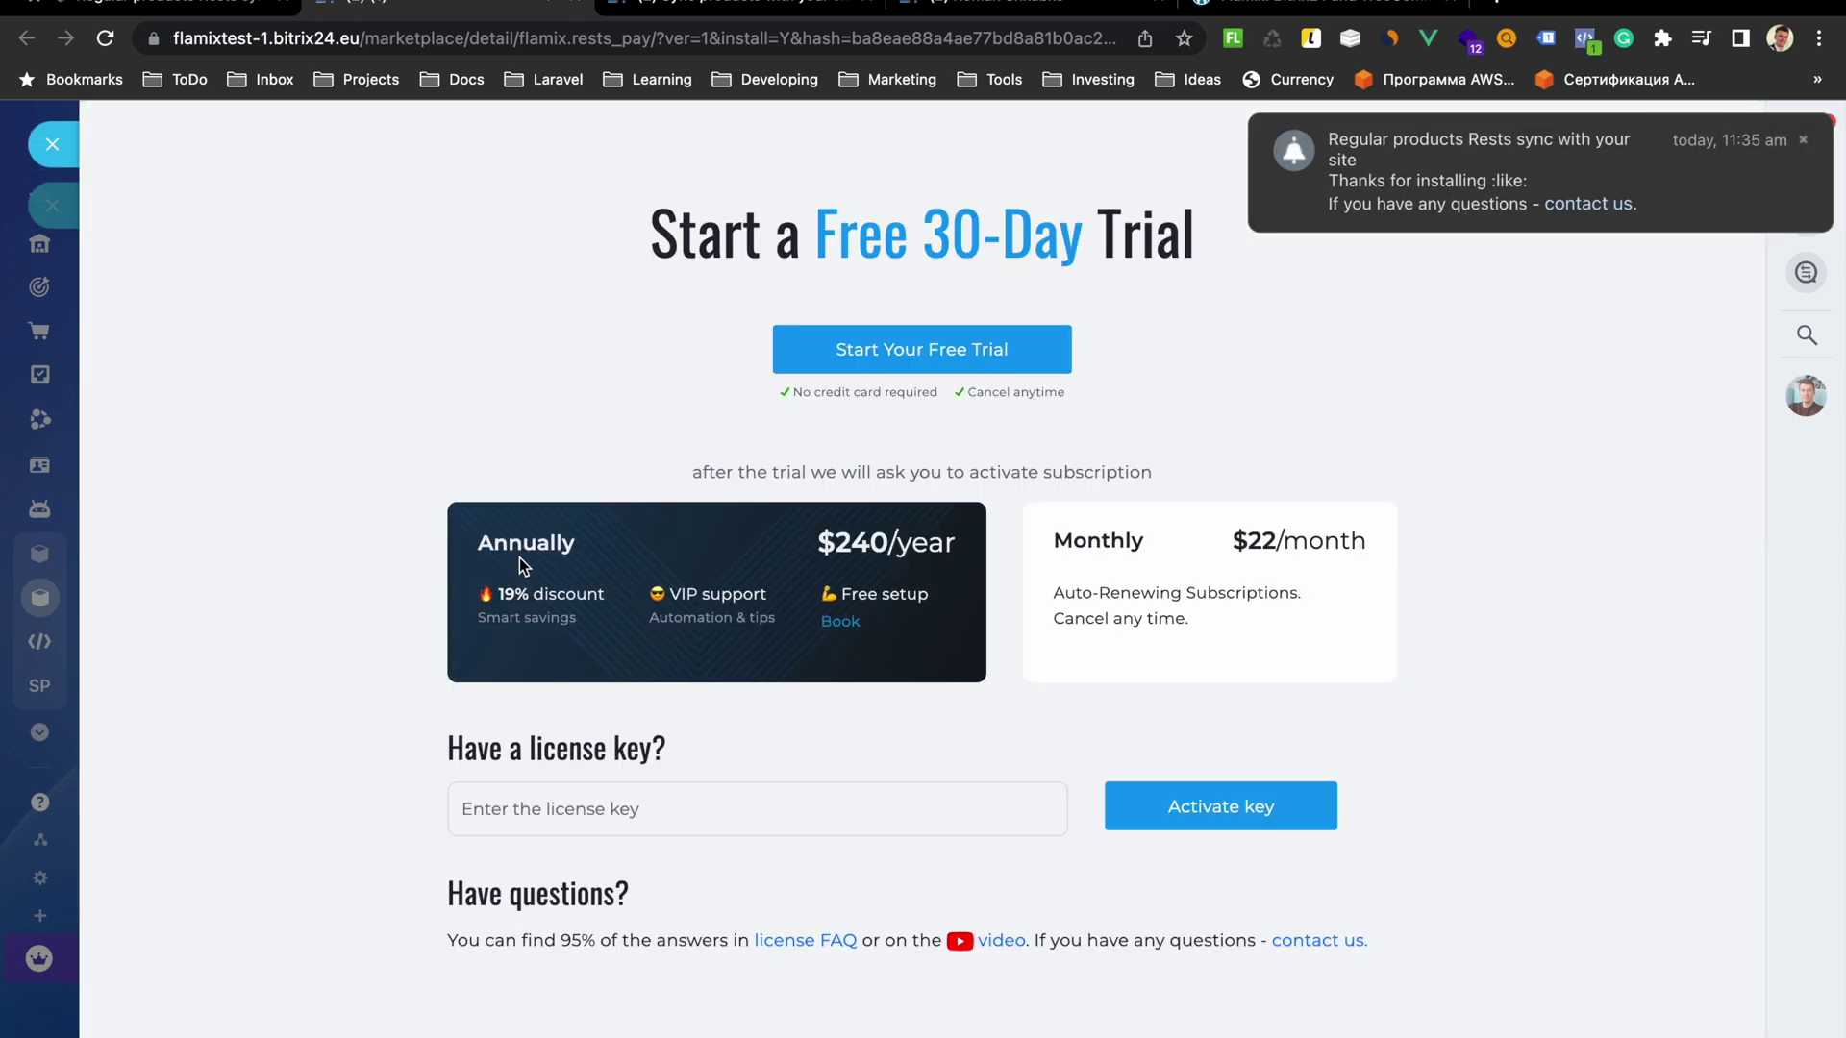
# Start the free 30-day trial and enter the trial e-mail address
pyautogui.click(962, 351)
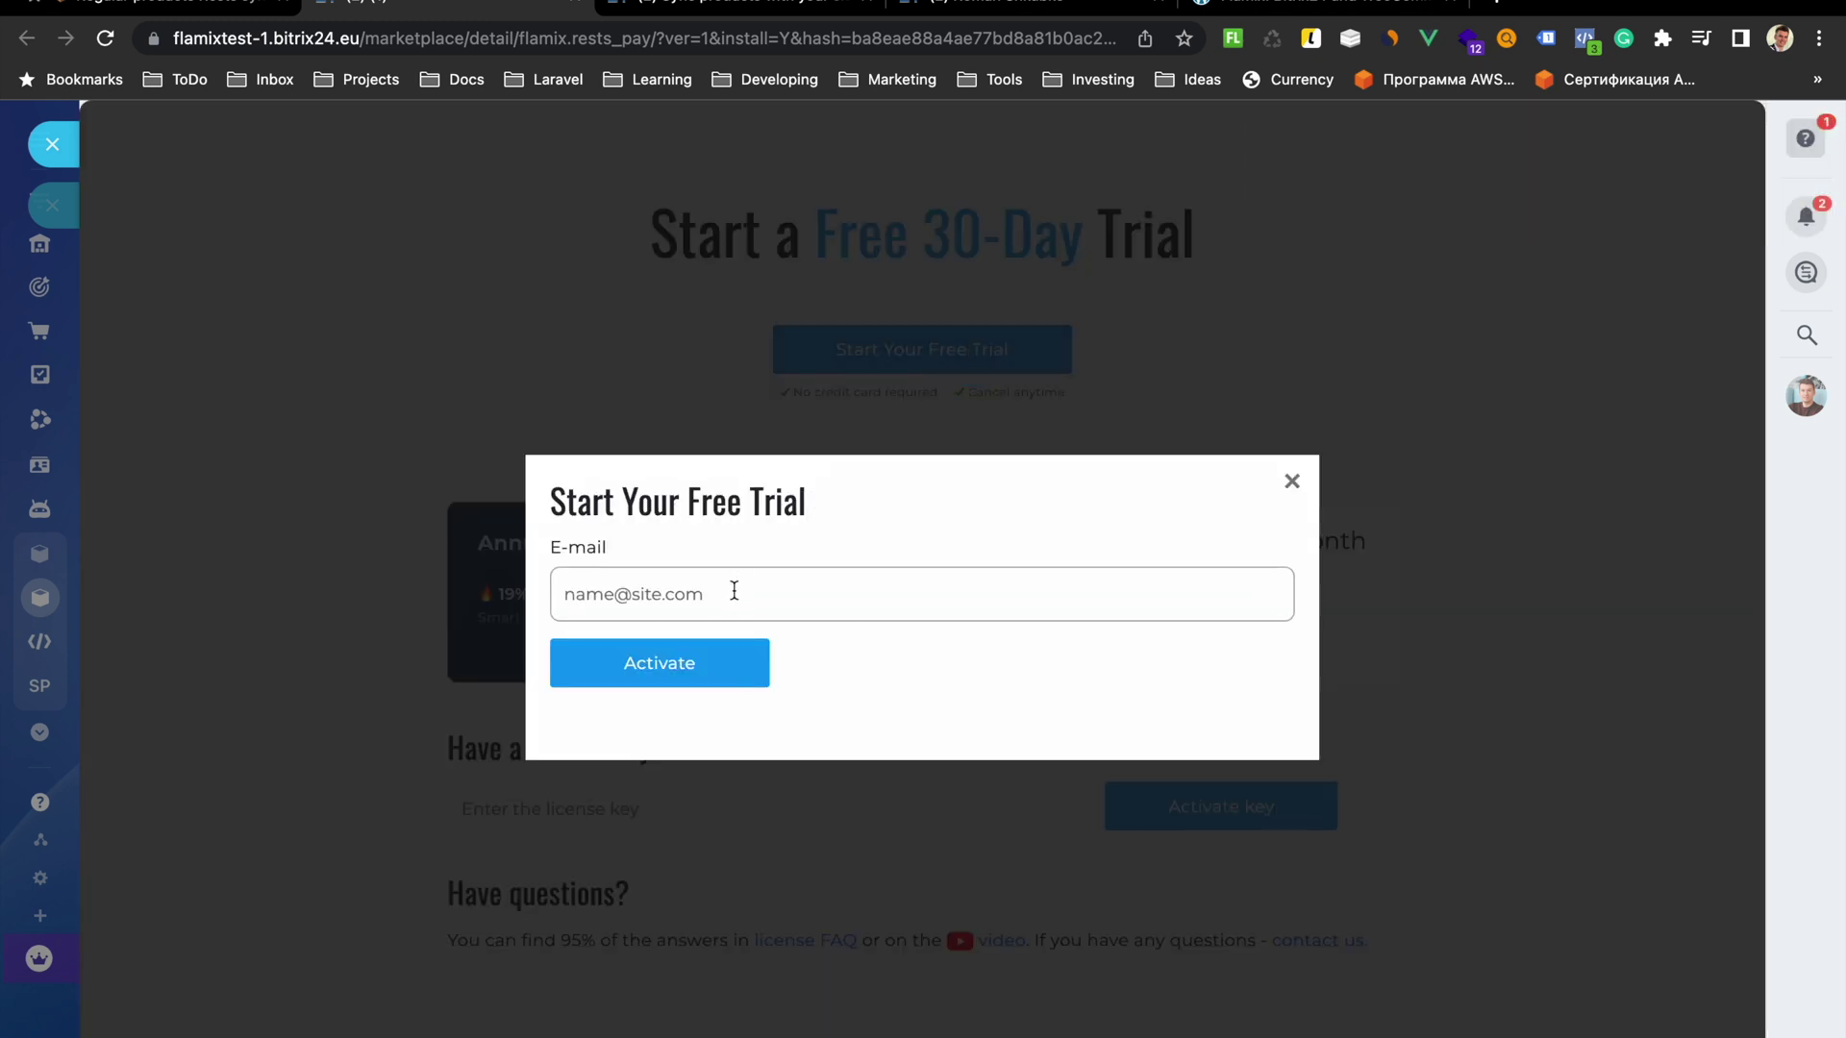
pyautogui.click(734, 590)
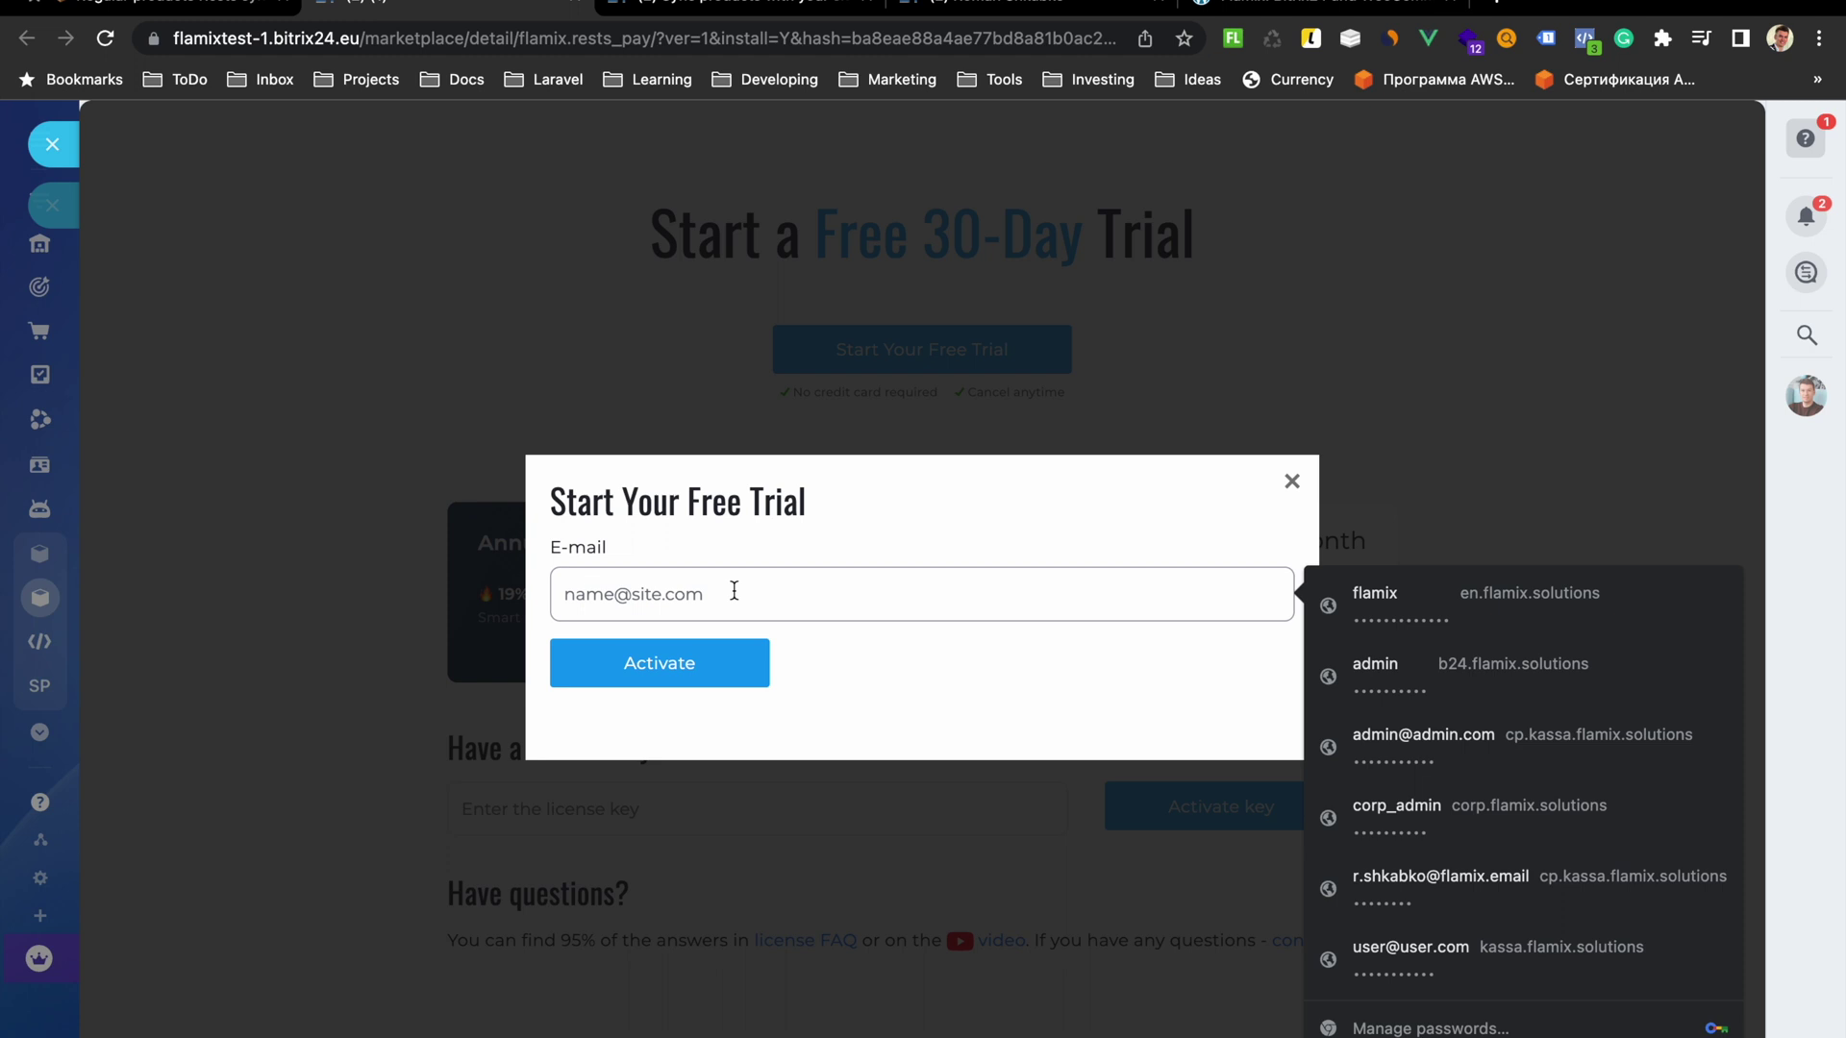
pyautogui.write('m')
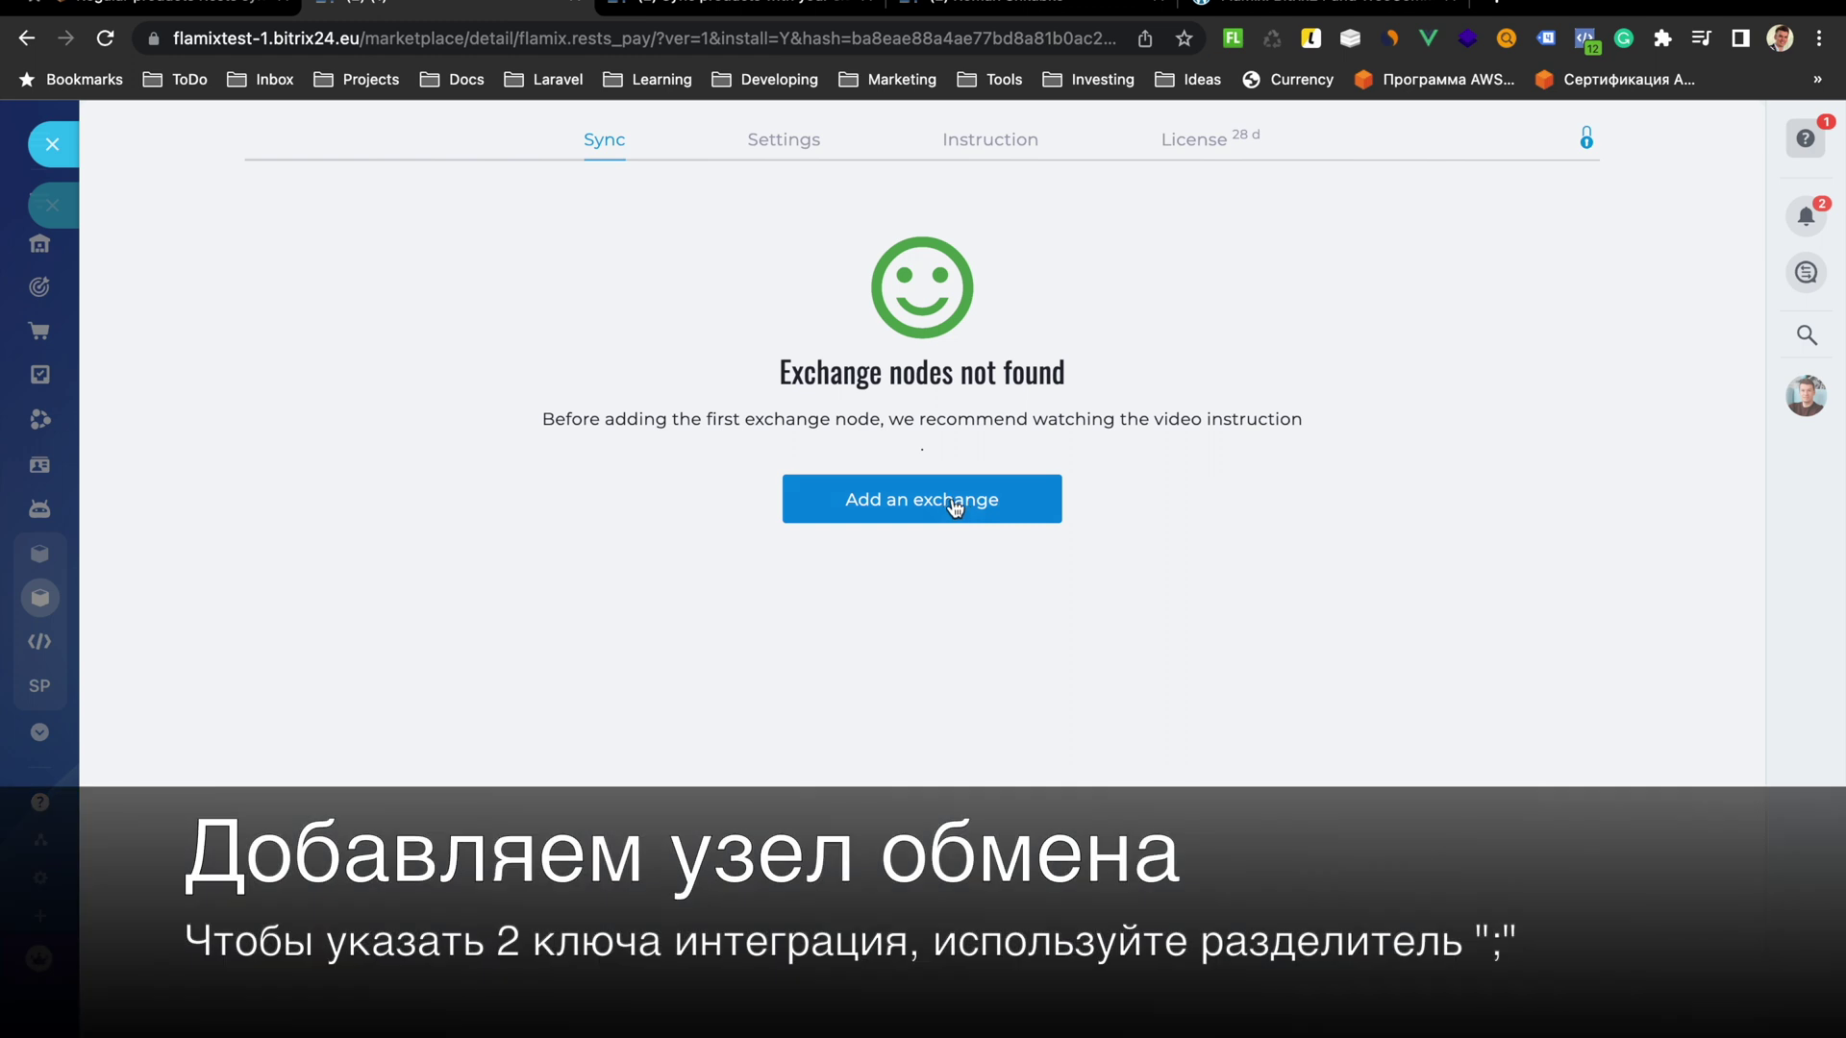
pyautogui.click(954, 508)
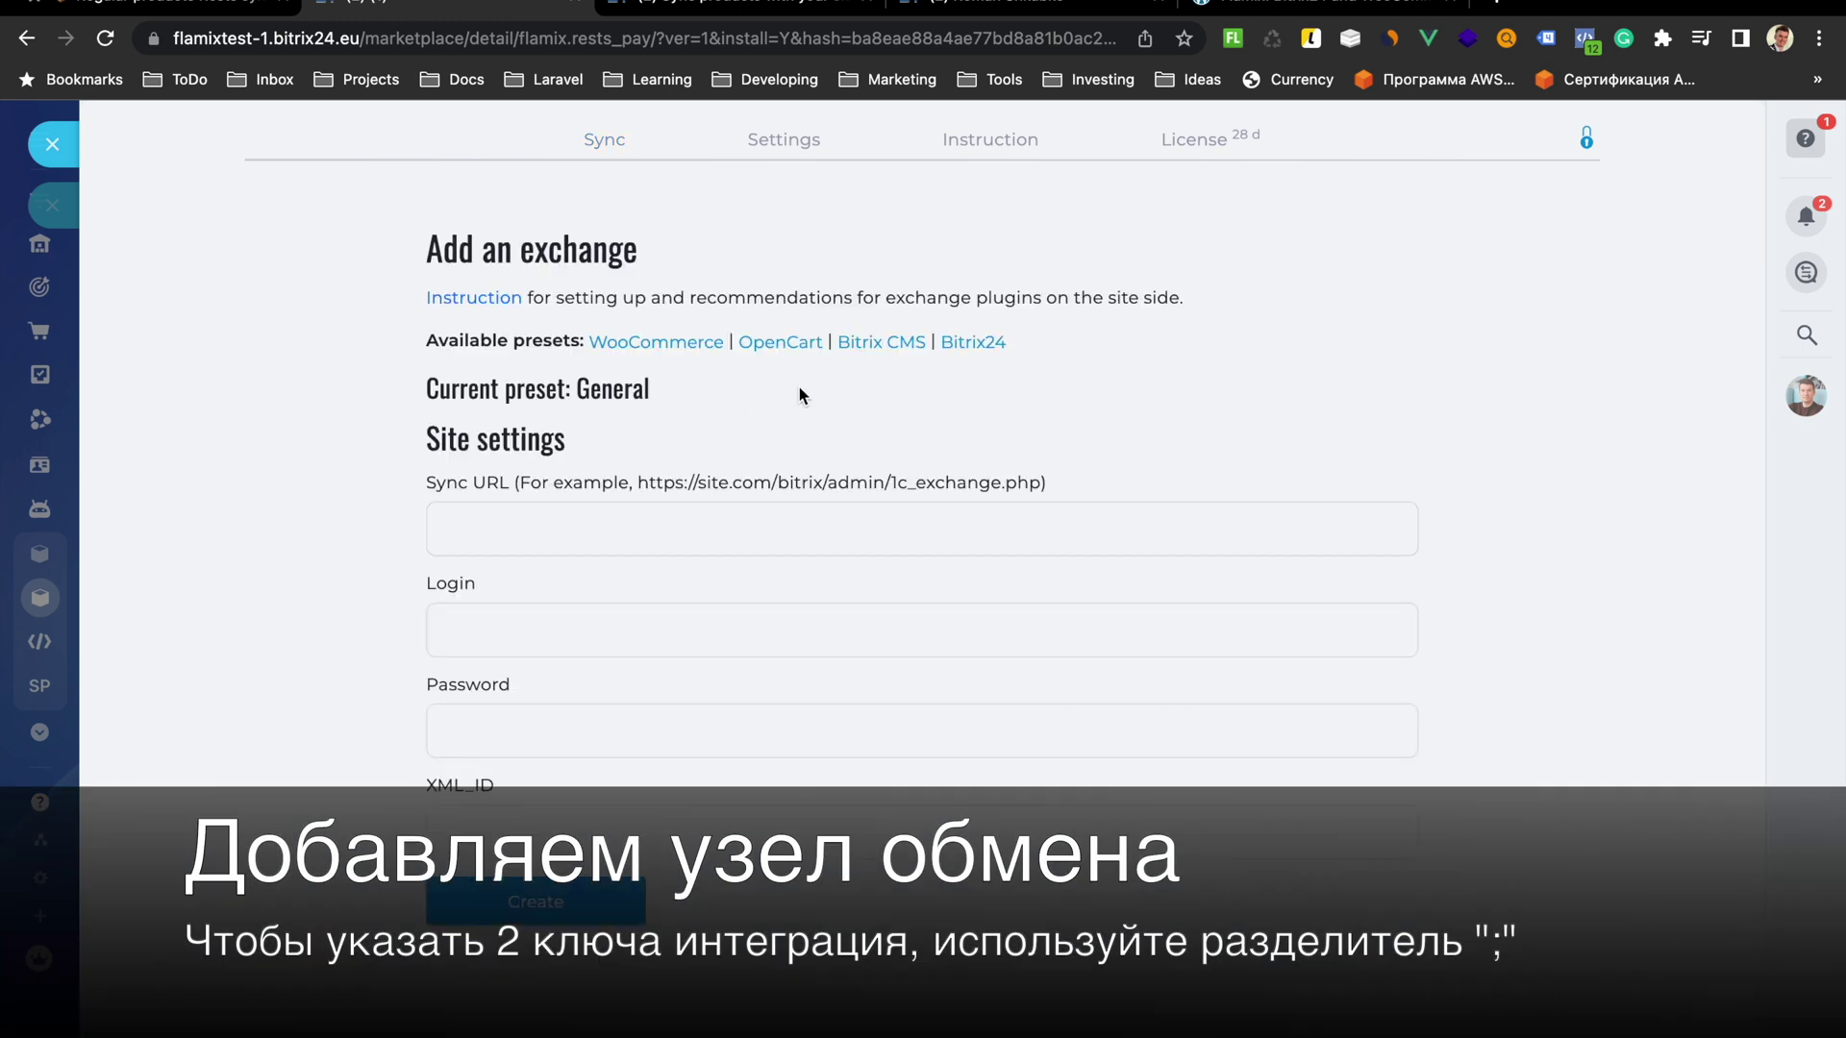
pyautogui.click(684, 345)
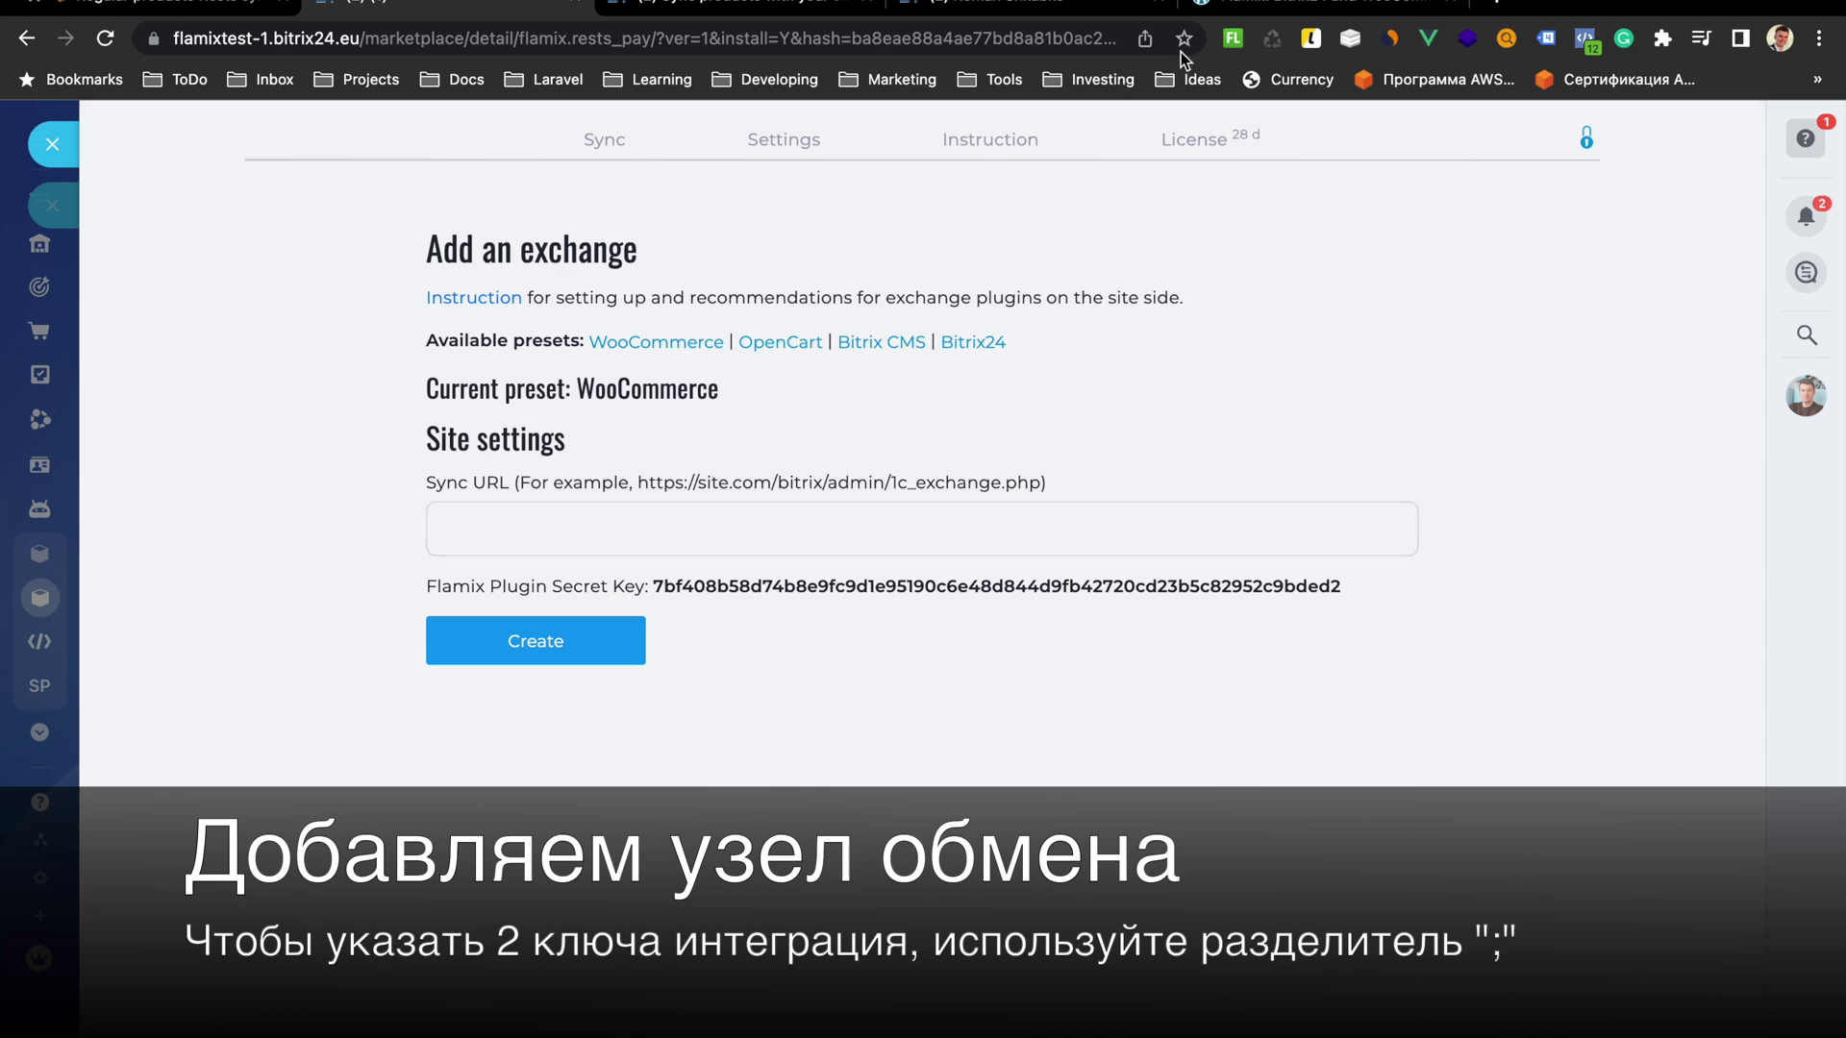
pyautogui.click(1249, 9)
pyautogui.click(343, 42)
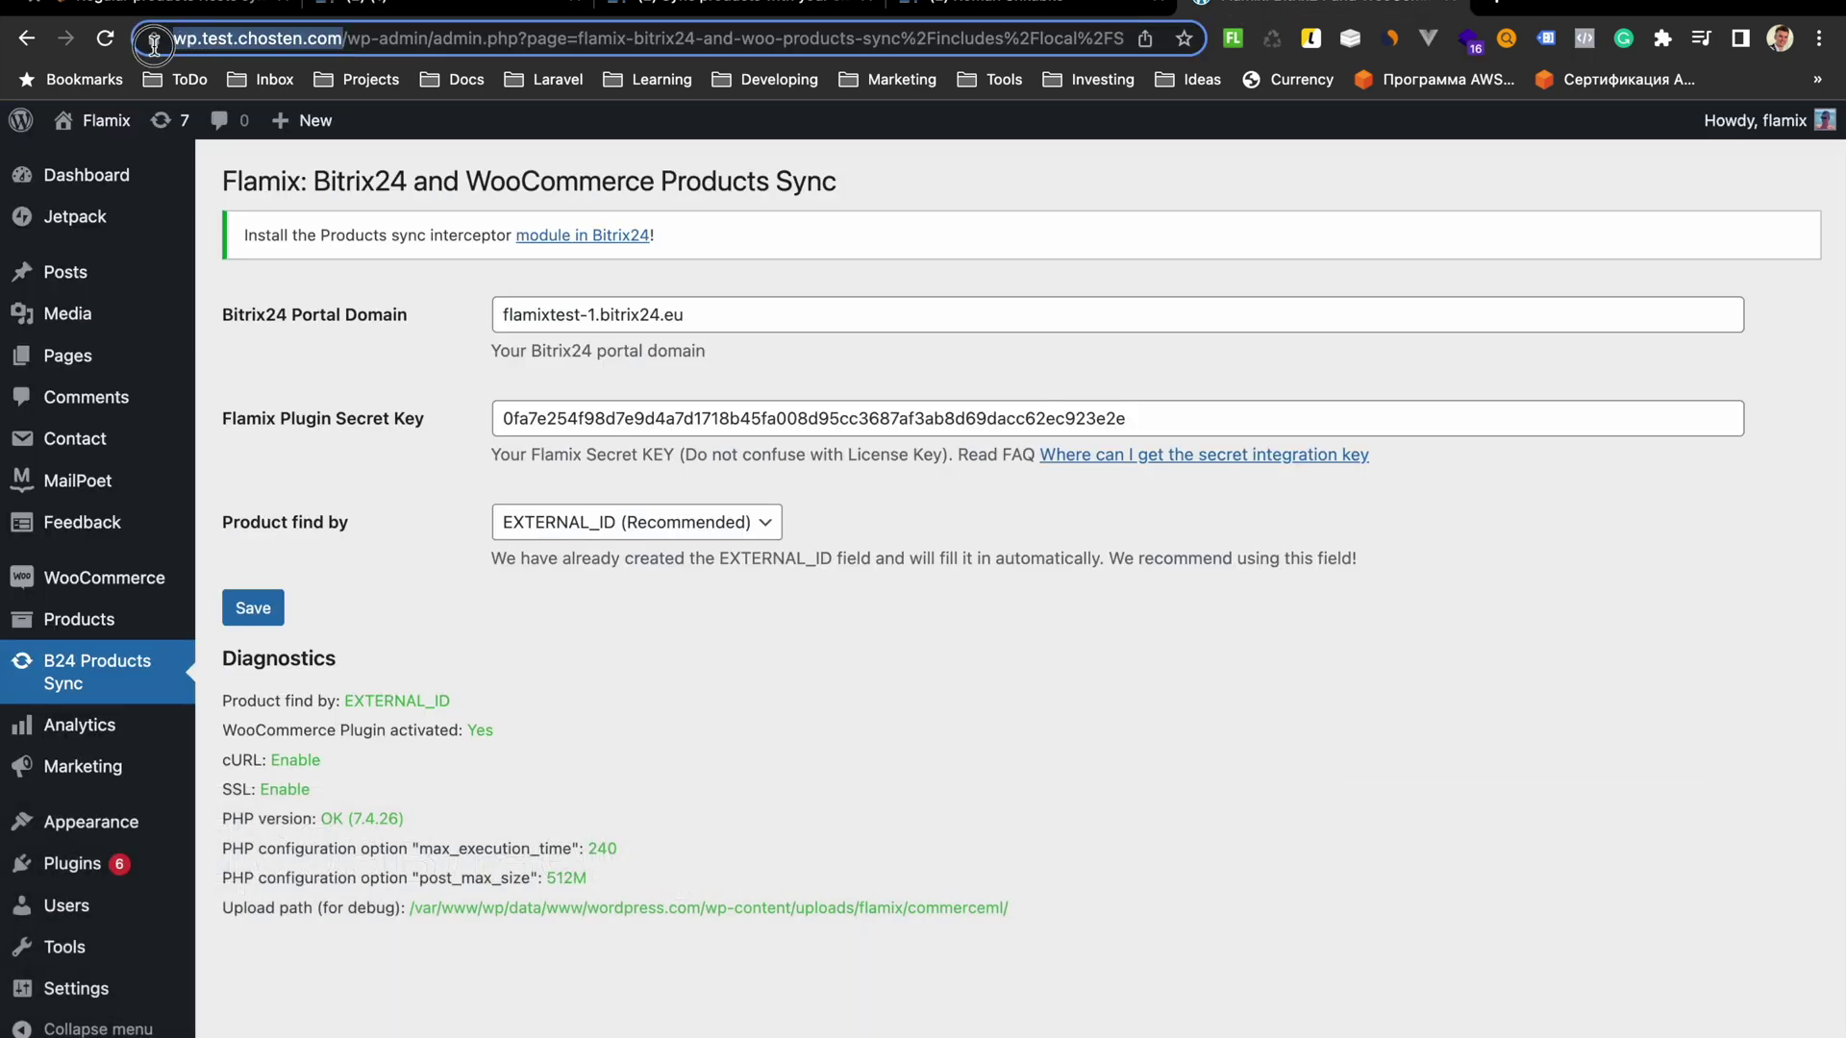
pyautogui.rightClick(261, 35)
pyautogui.click(338, 195)
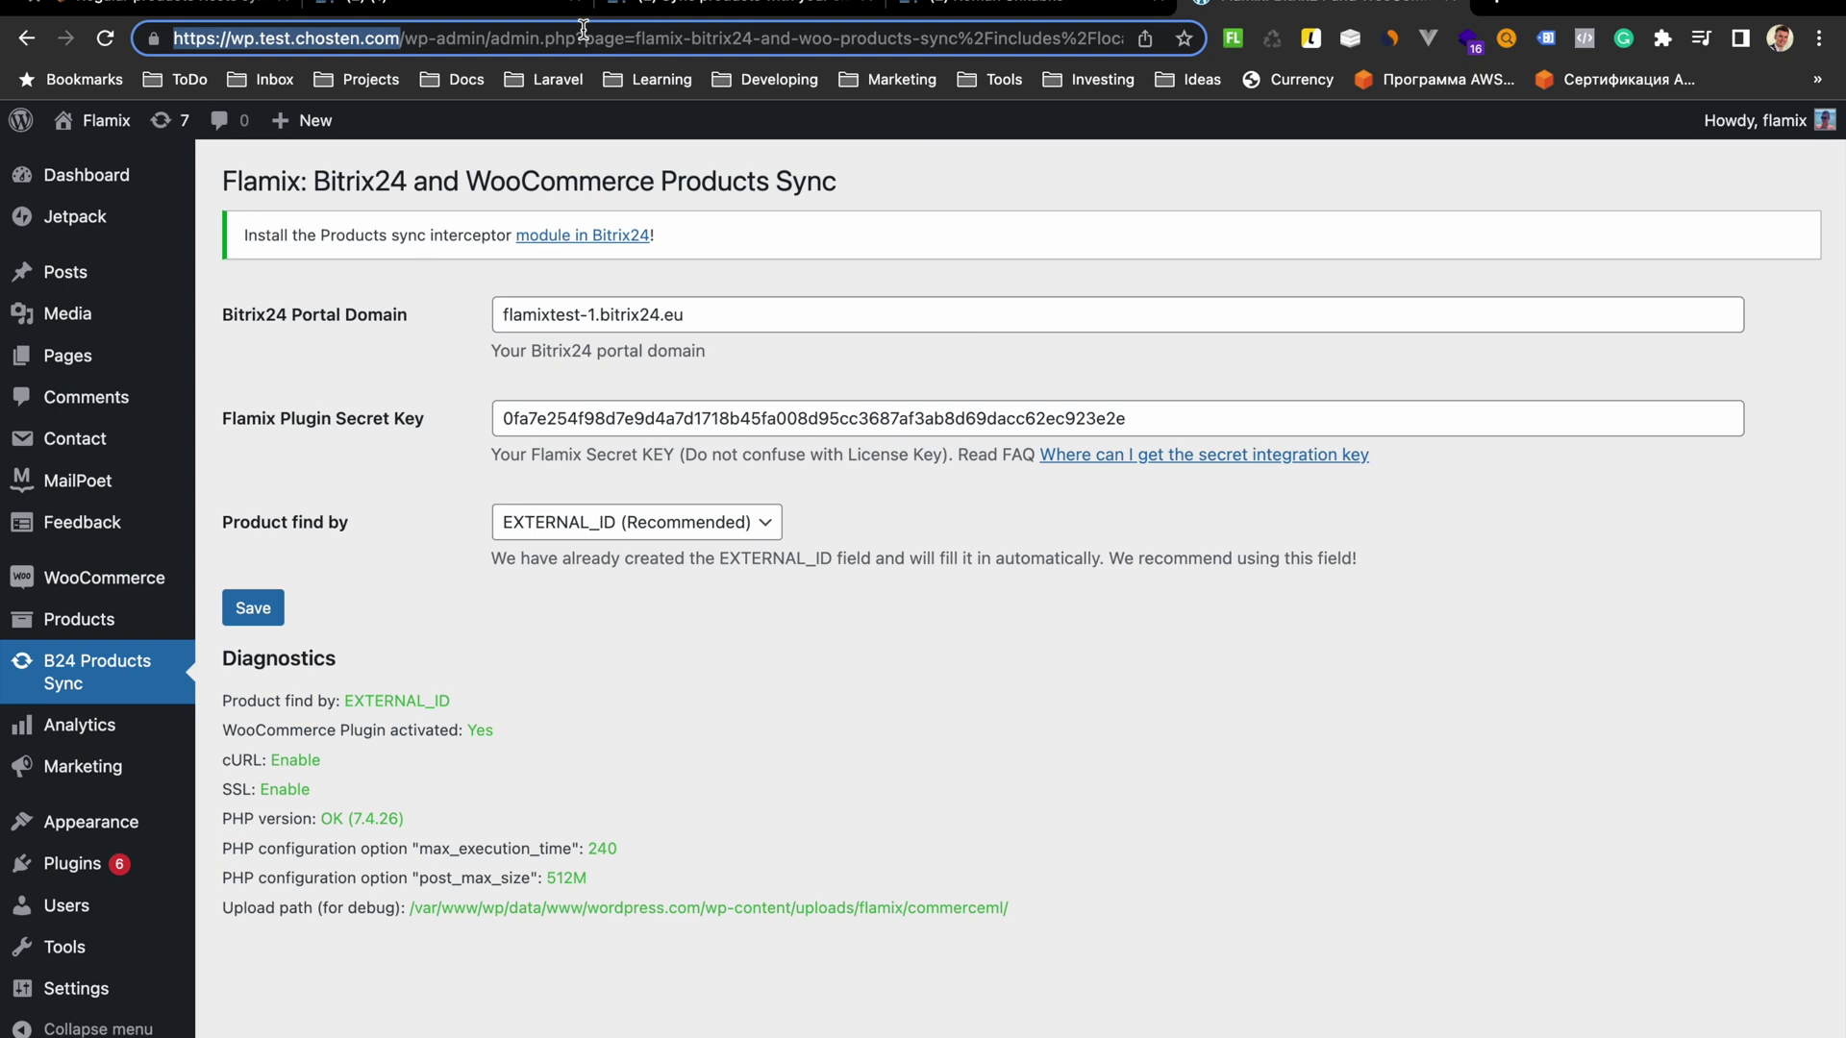
pyautogui.click(447, 10)
pyautogui.click(719, 524)
pyautogui.rightClick(719, 524)
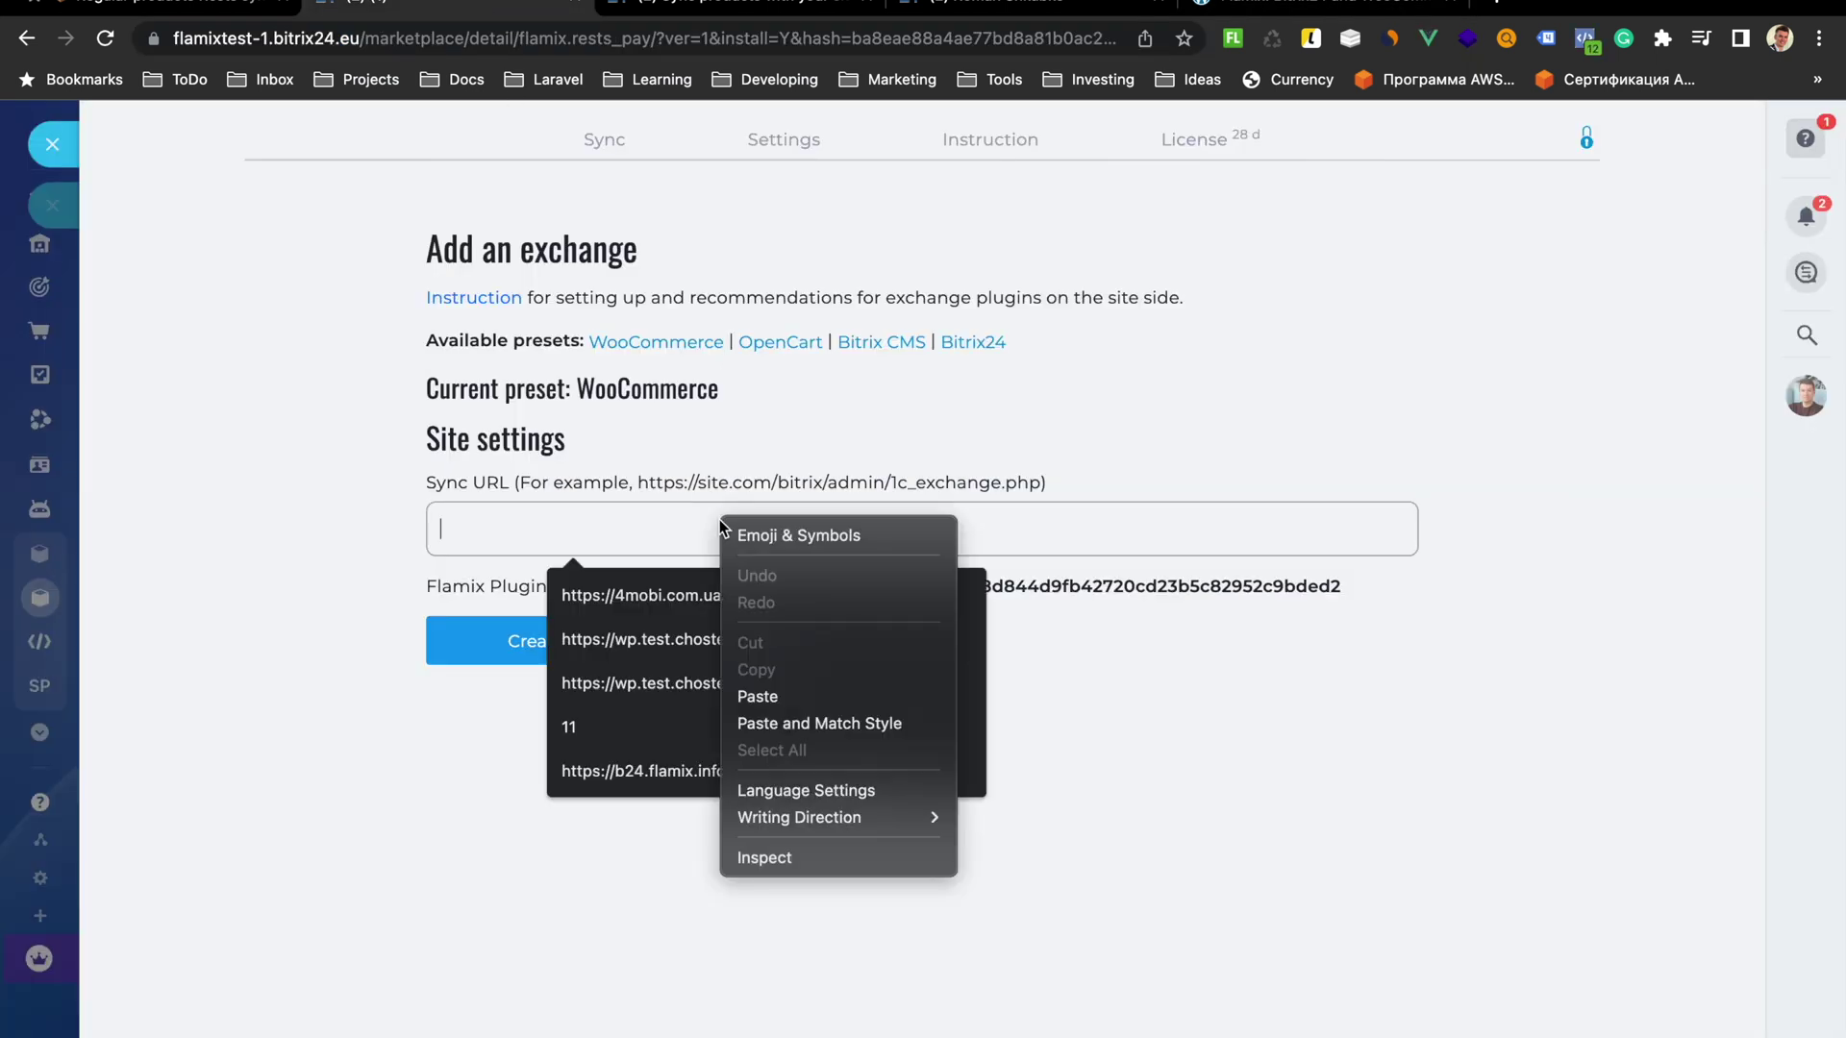
pyautogui.click(803, 696)
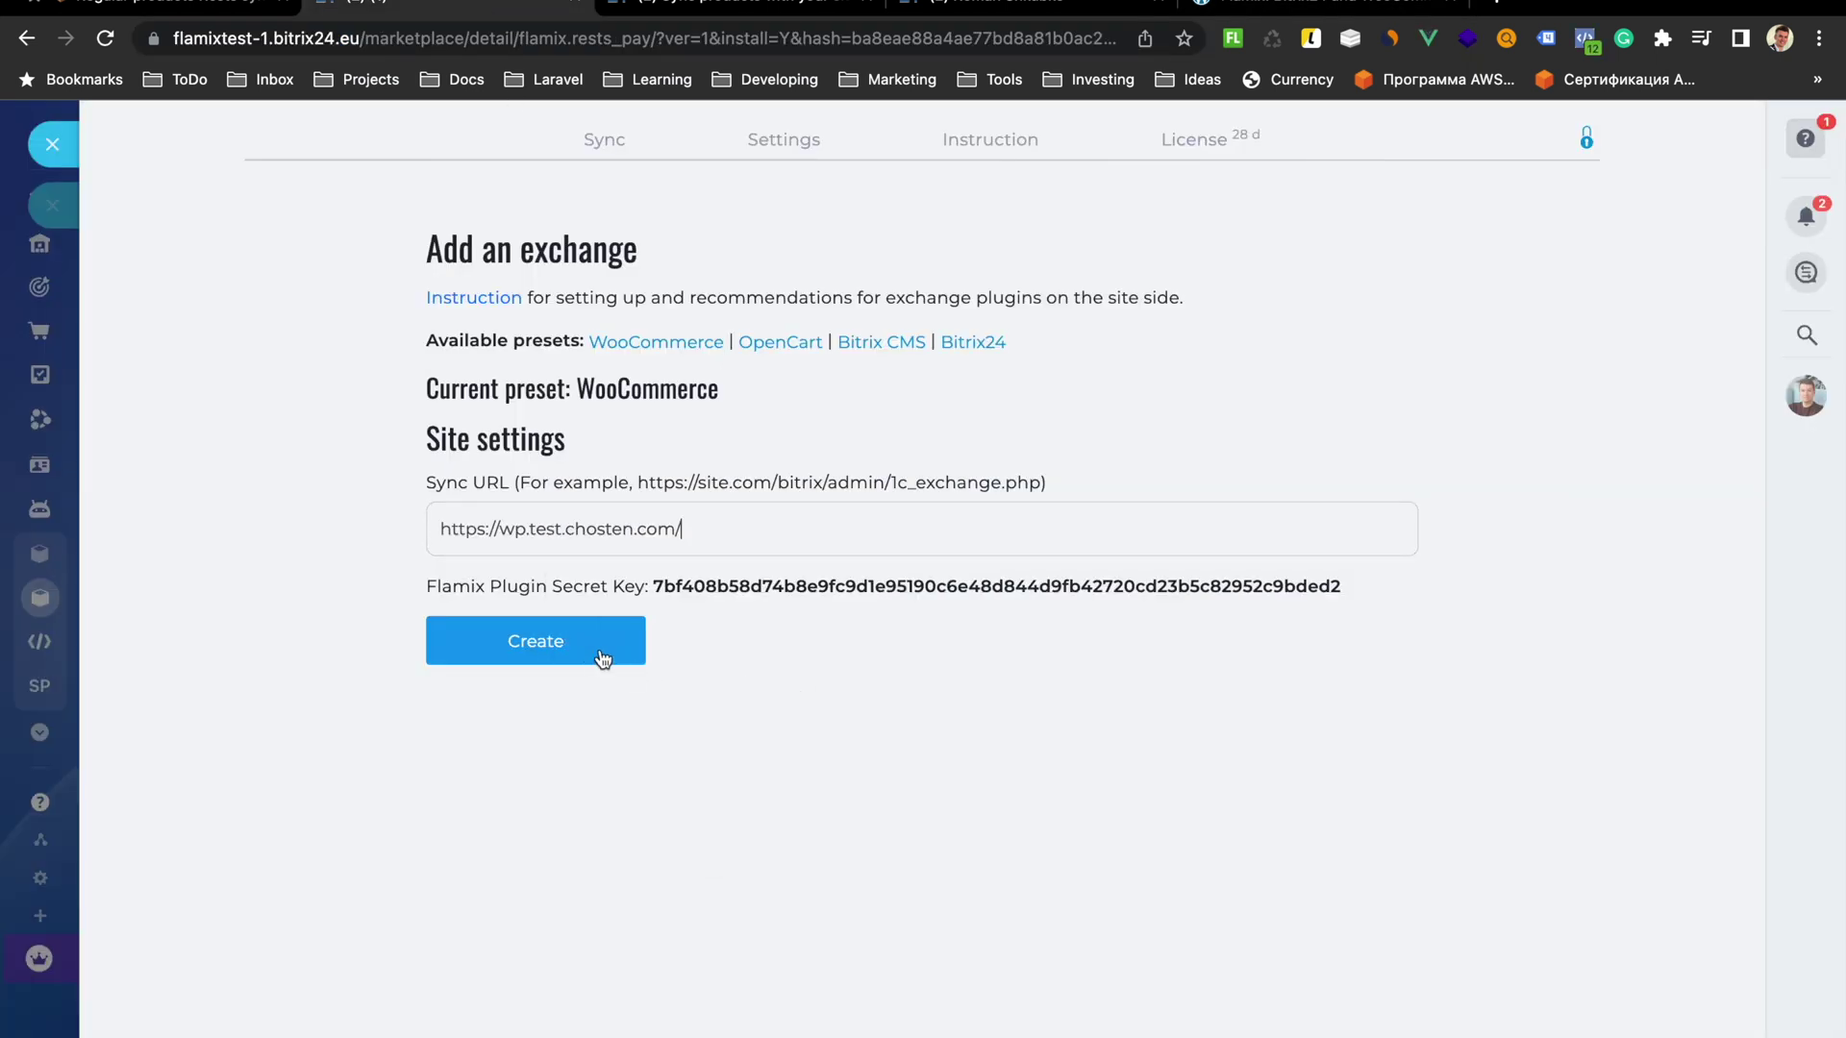
# Create the exchange node and select the Flamix plugin secret key
pyautogui.click(563, 651)
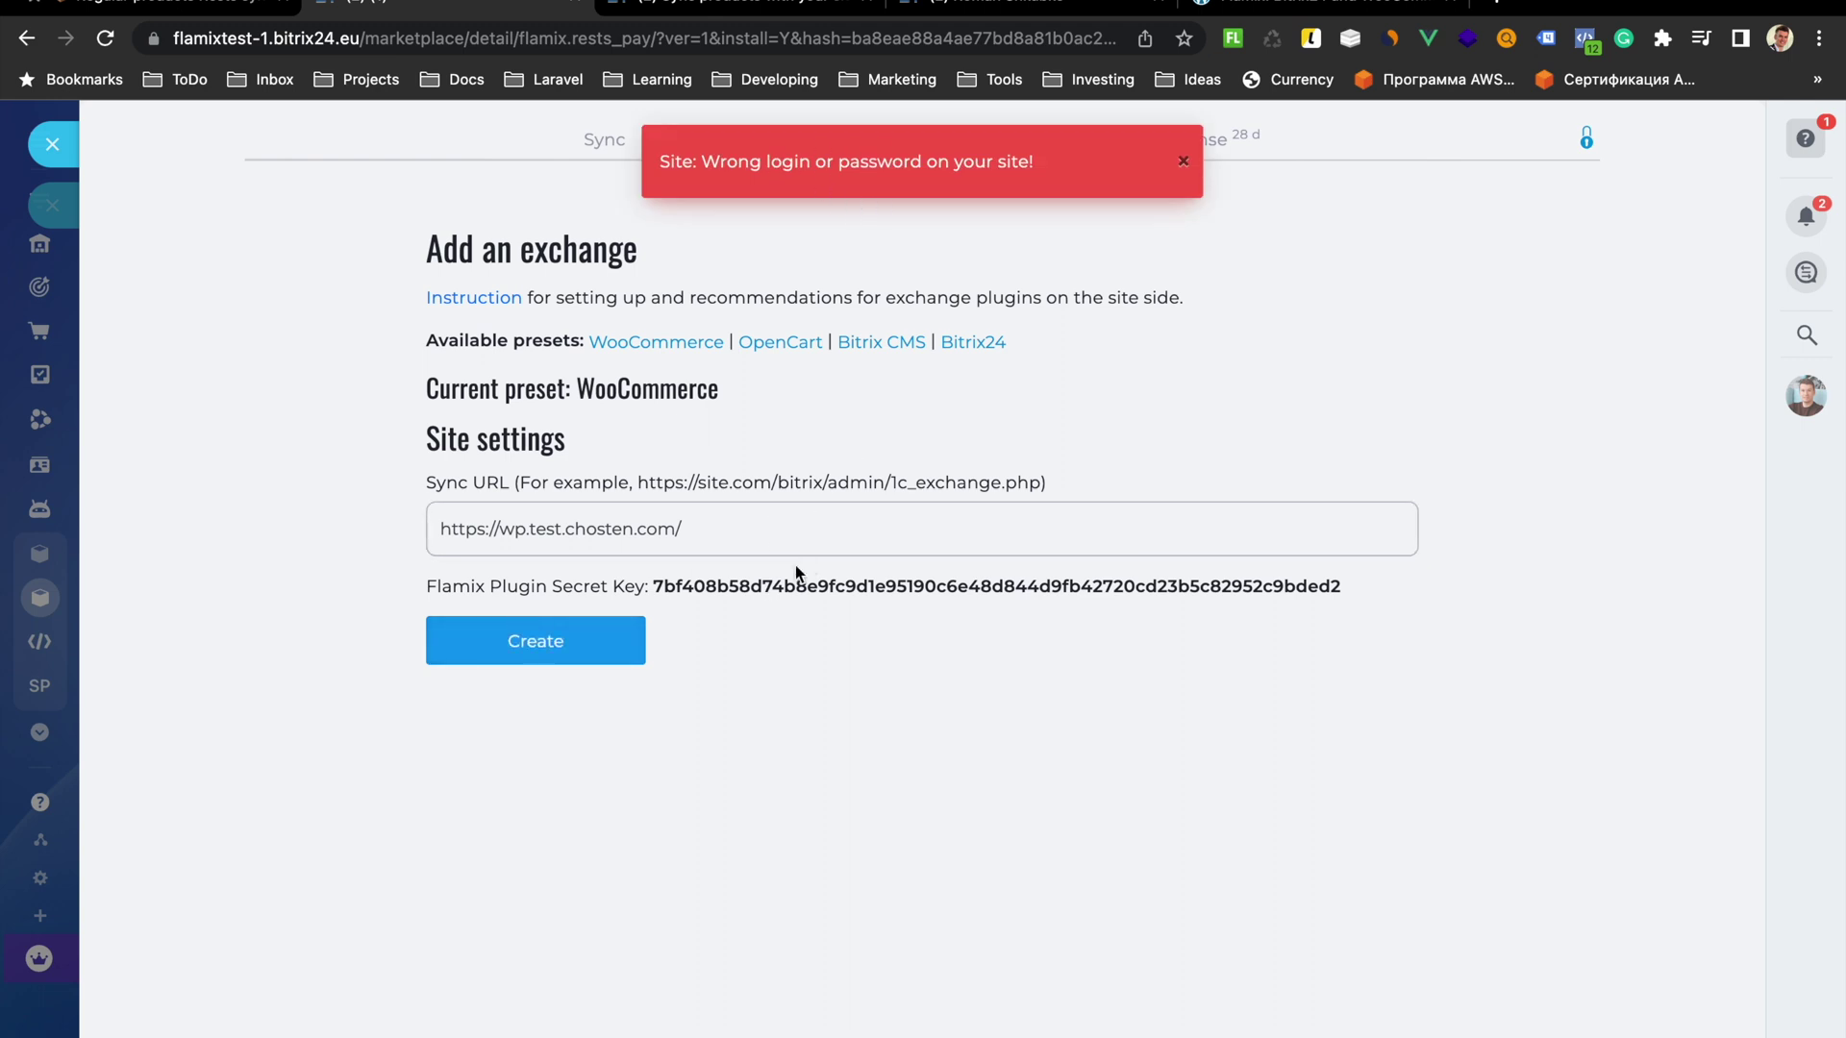
pyautogui.doubleClick(707, 589)
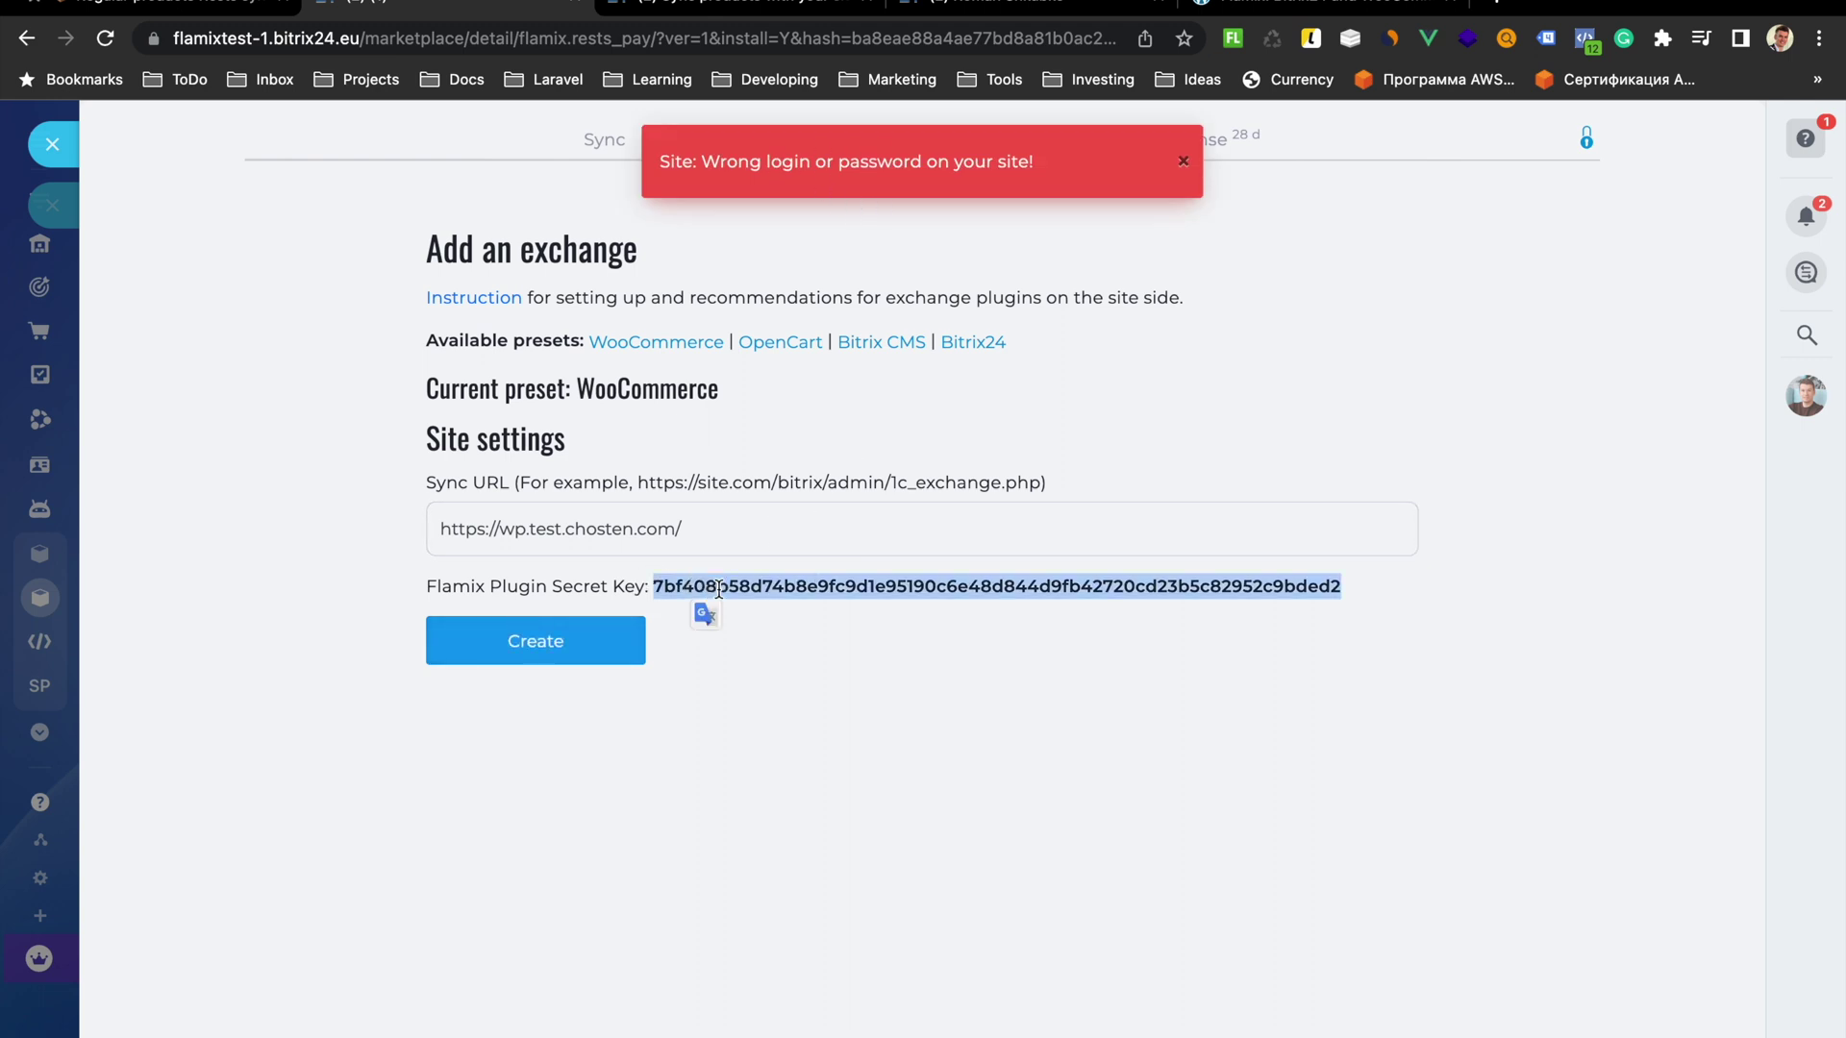
pyautogui.rightClick(717, 588)
# Append the new secret key after a semicolon, remove the stray space, and save
pyautogui.click(796, 644)
pyautogui.click(1322, 12)
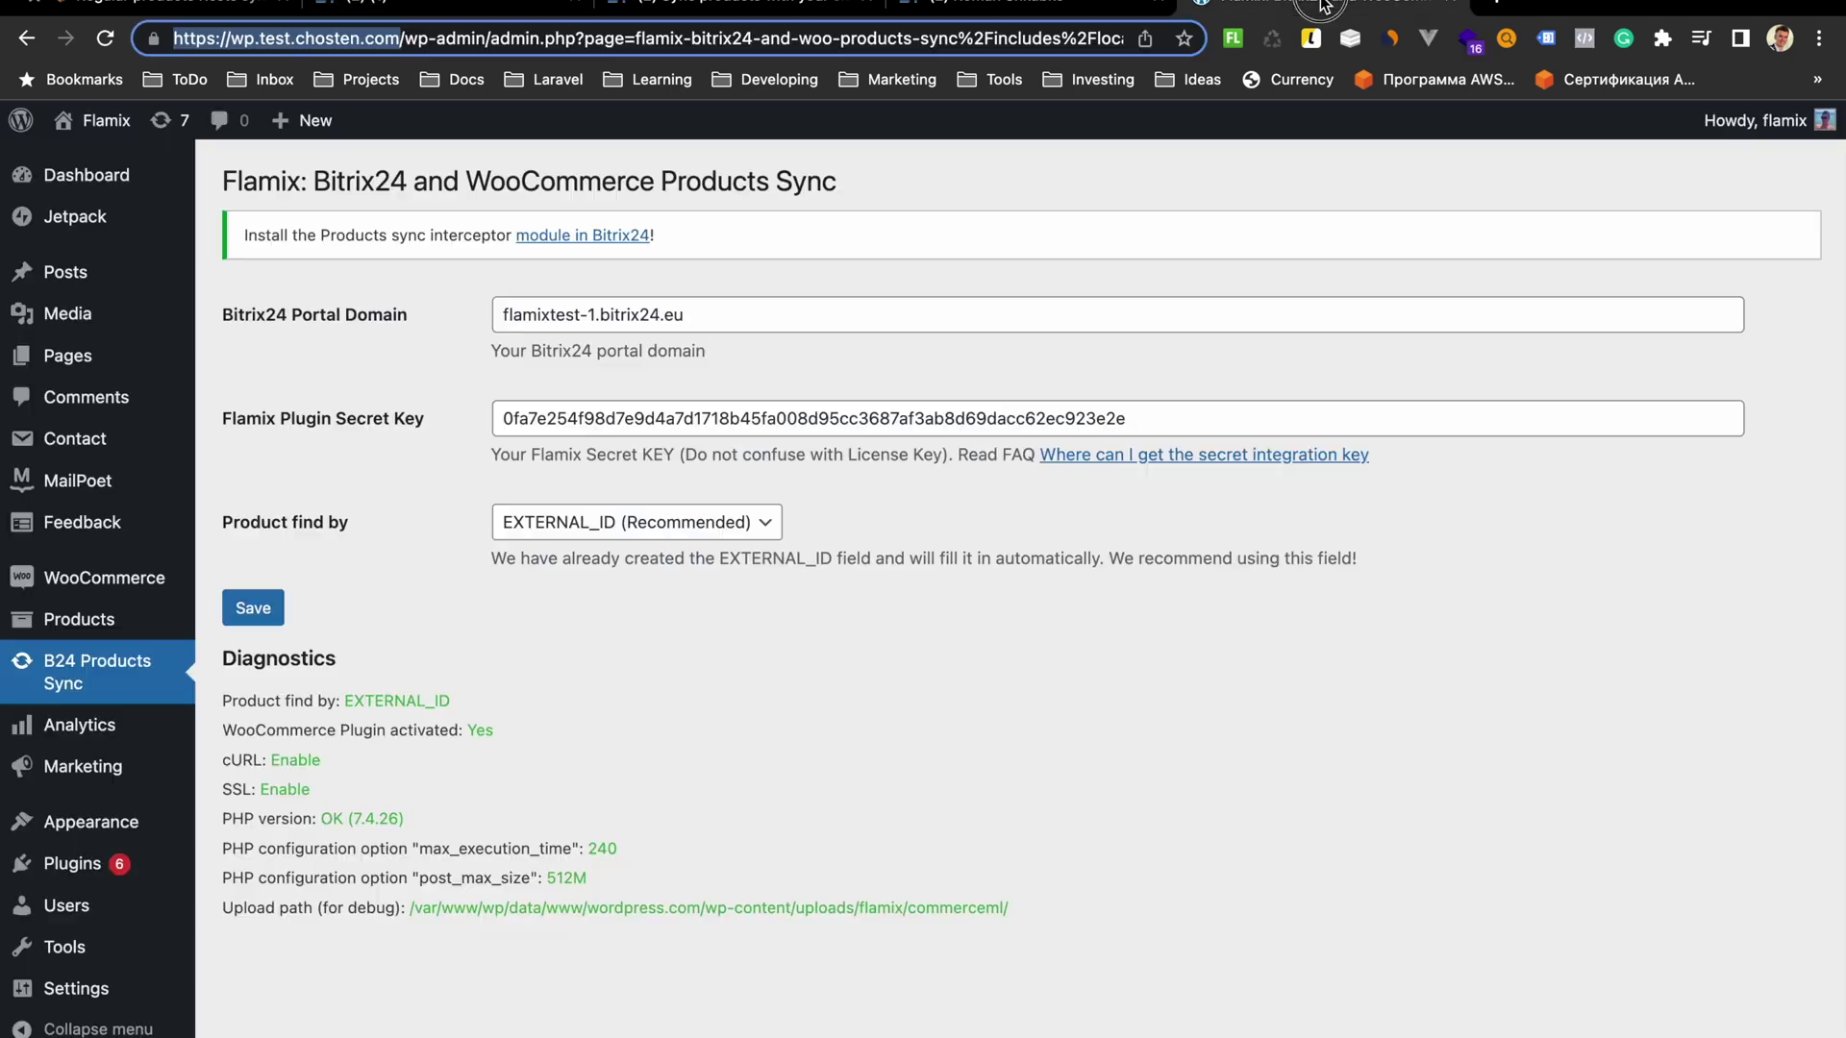
pyautogui.click(1179, 419)
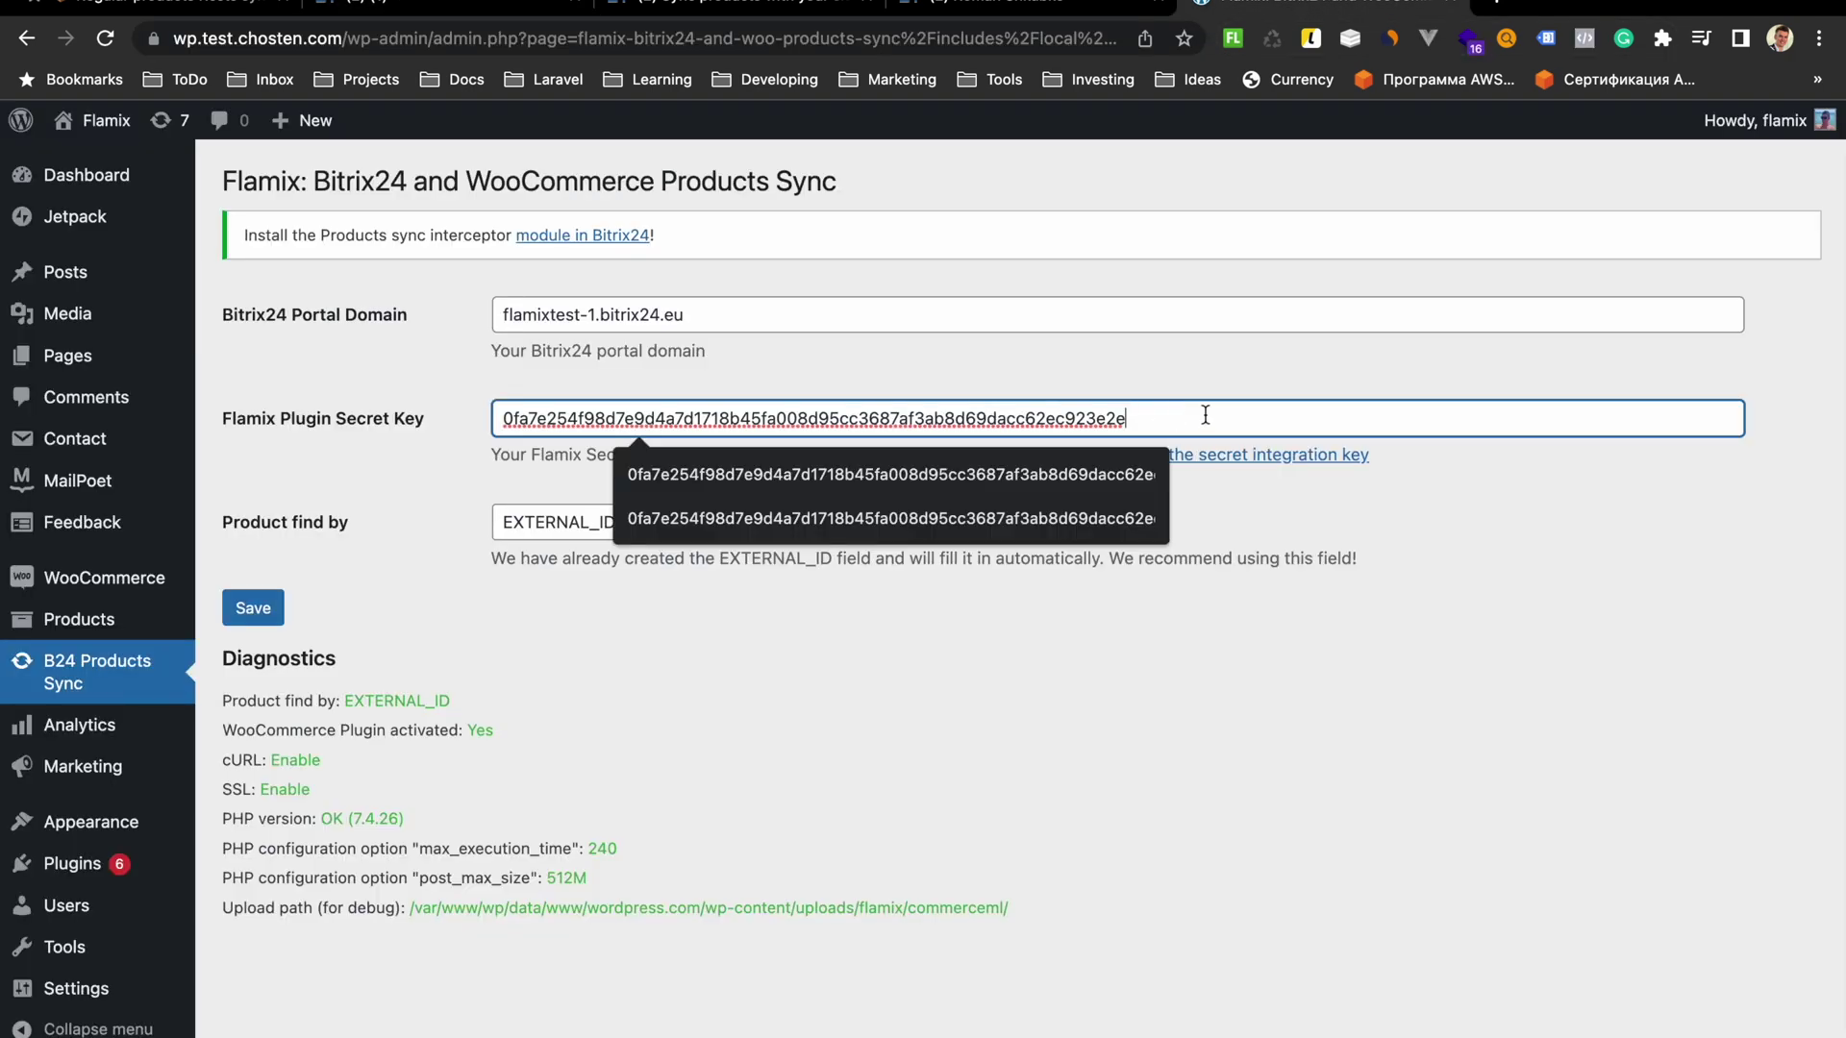
pyautogui.write(';')
pyautogui.press('super+v')
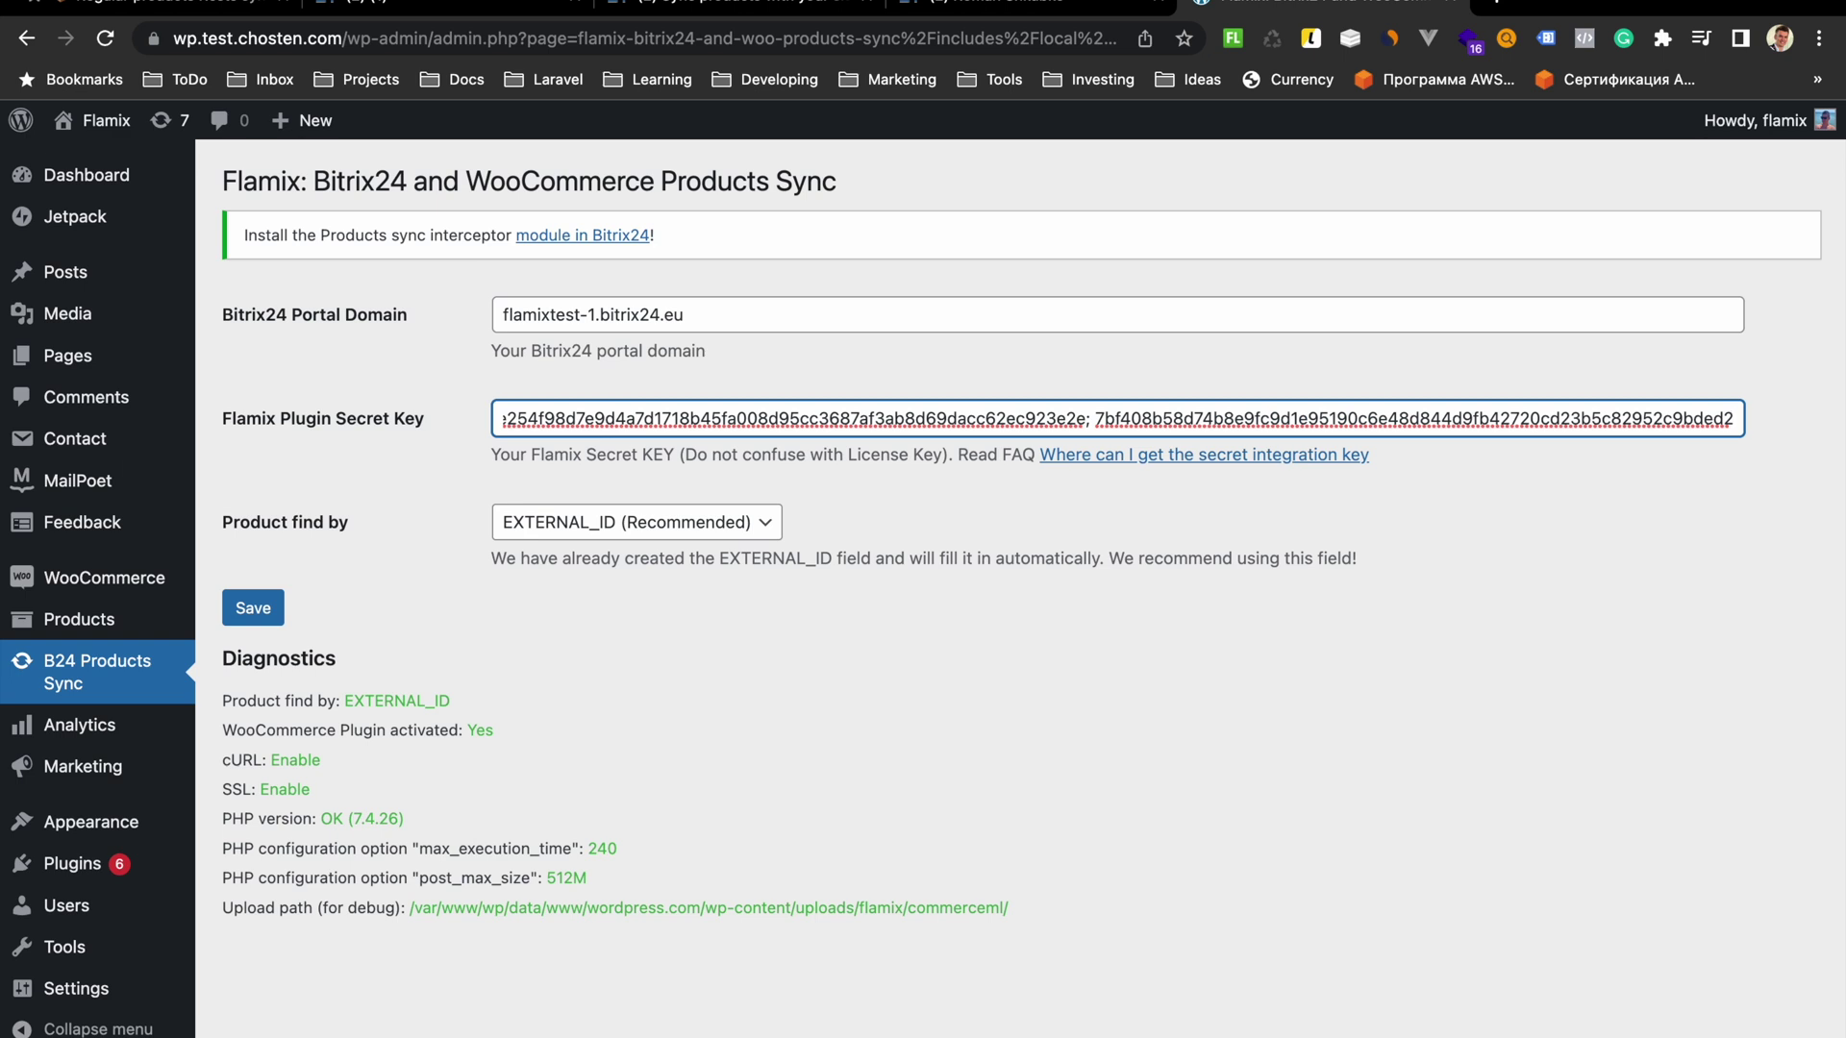
pyautogui.press('BackSpace')
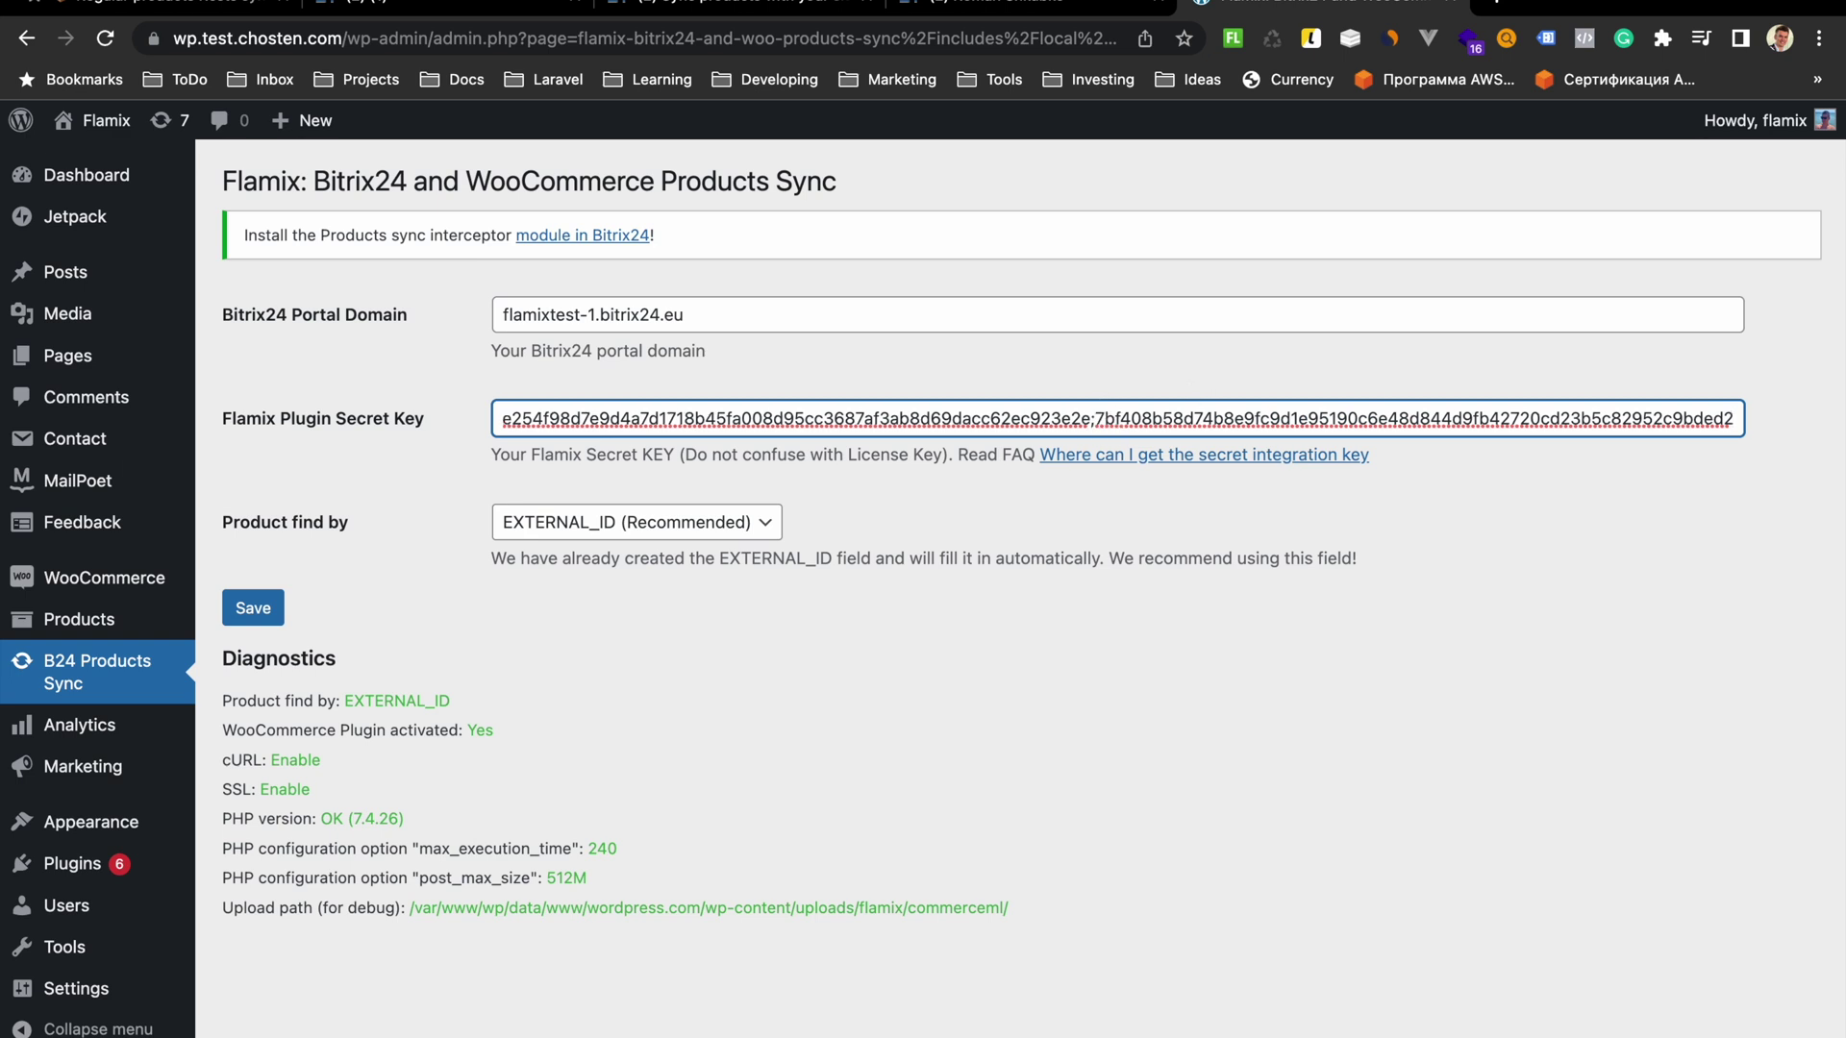
pyautogui.click(258, 610)
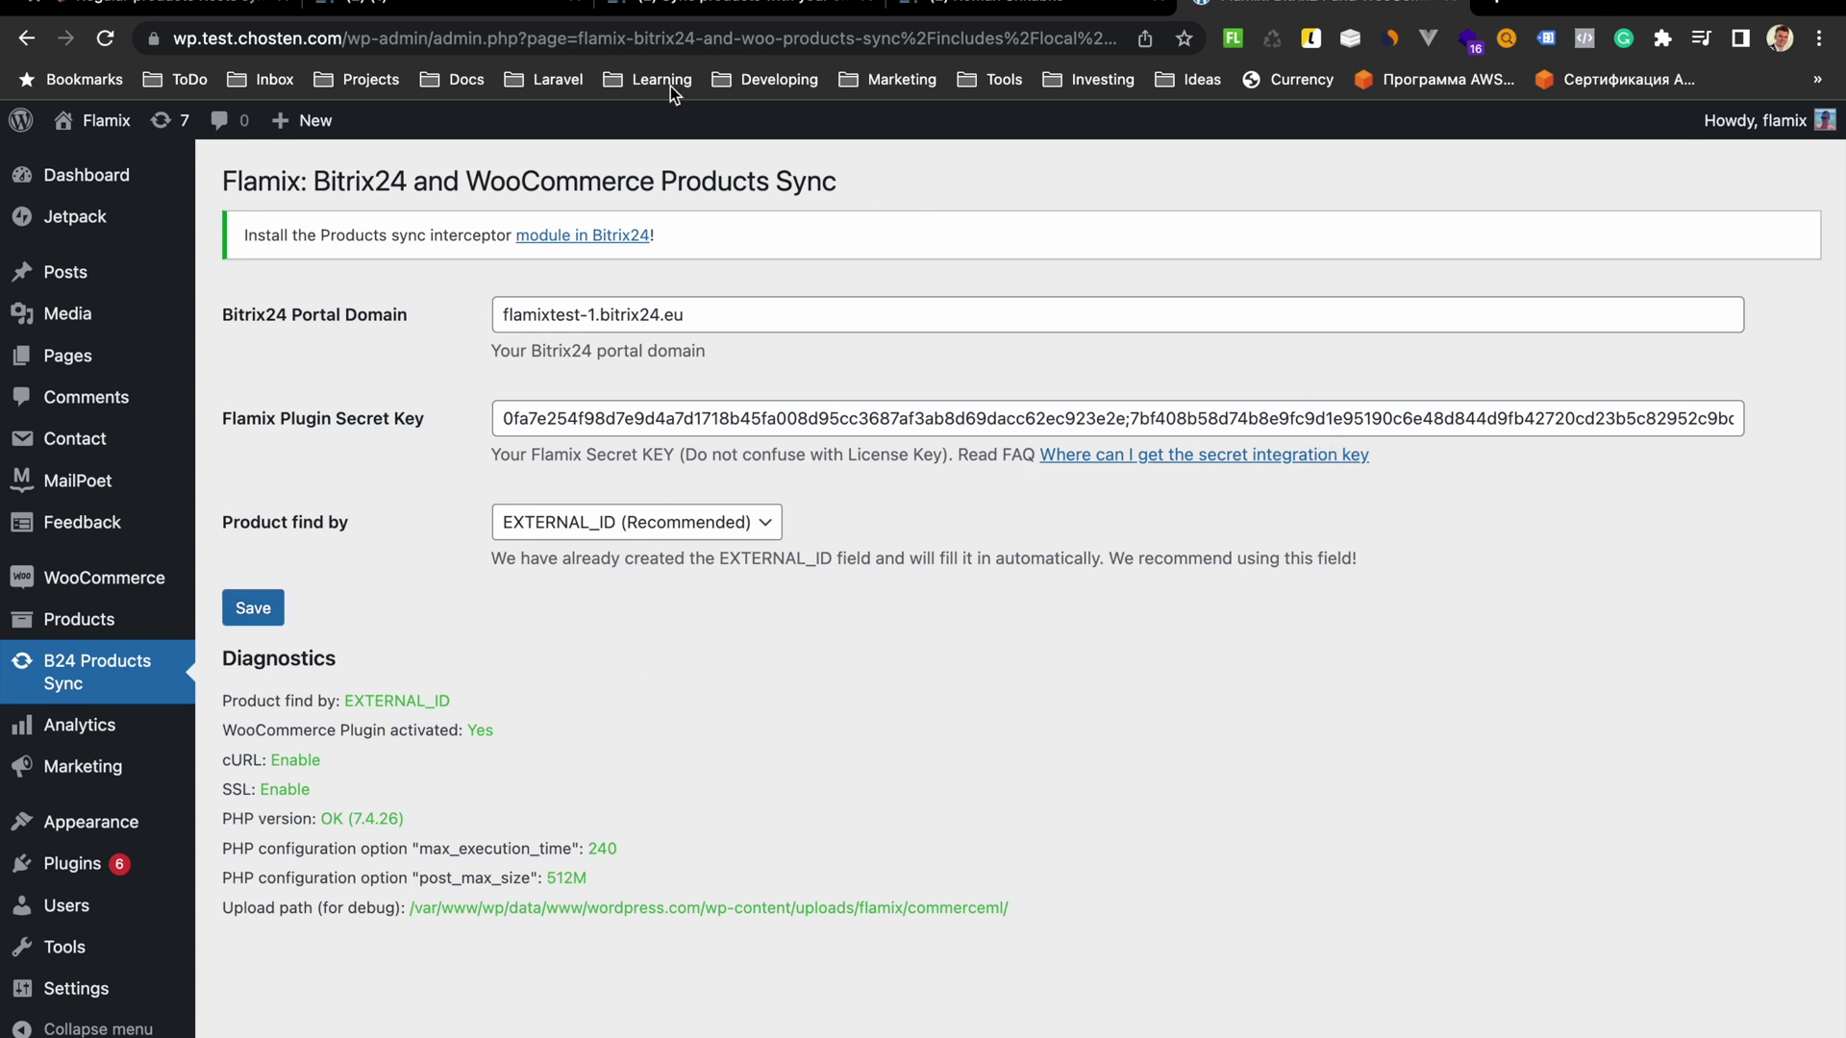
pyautogui.click(473, 6)
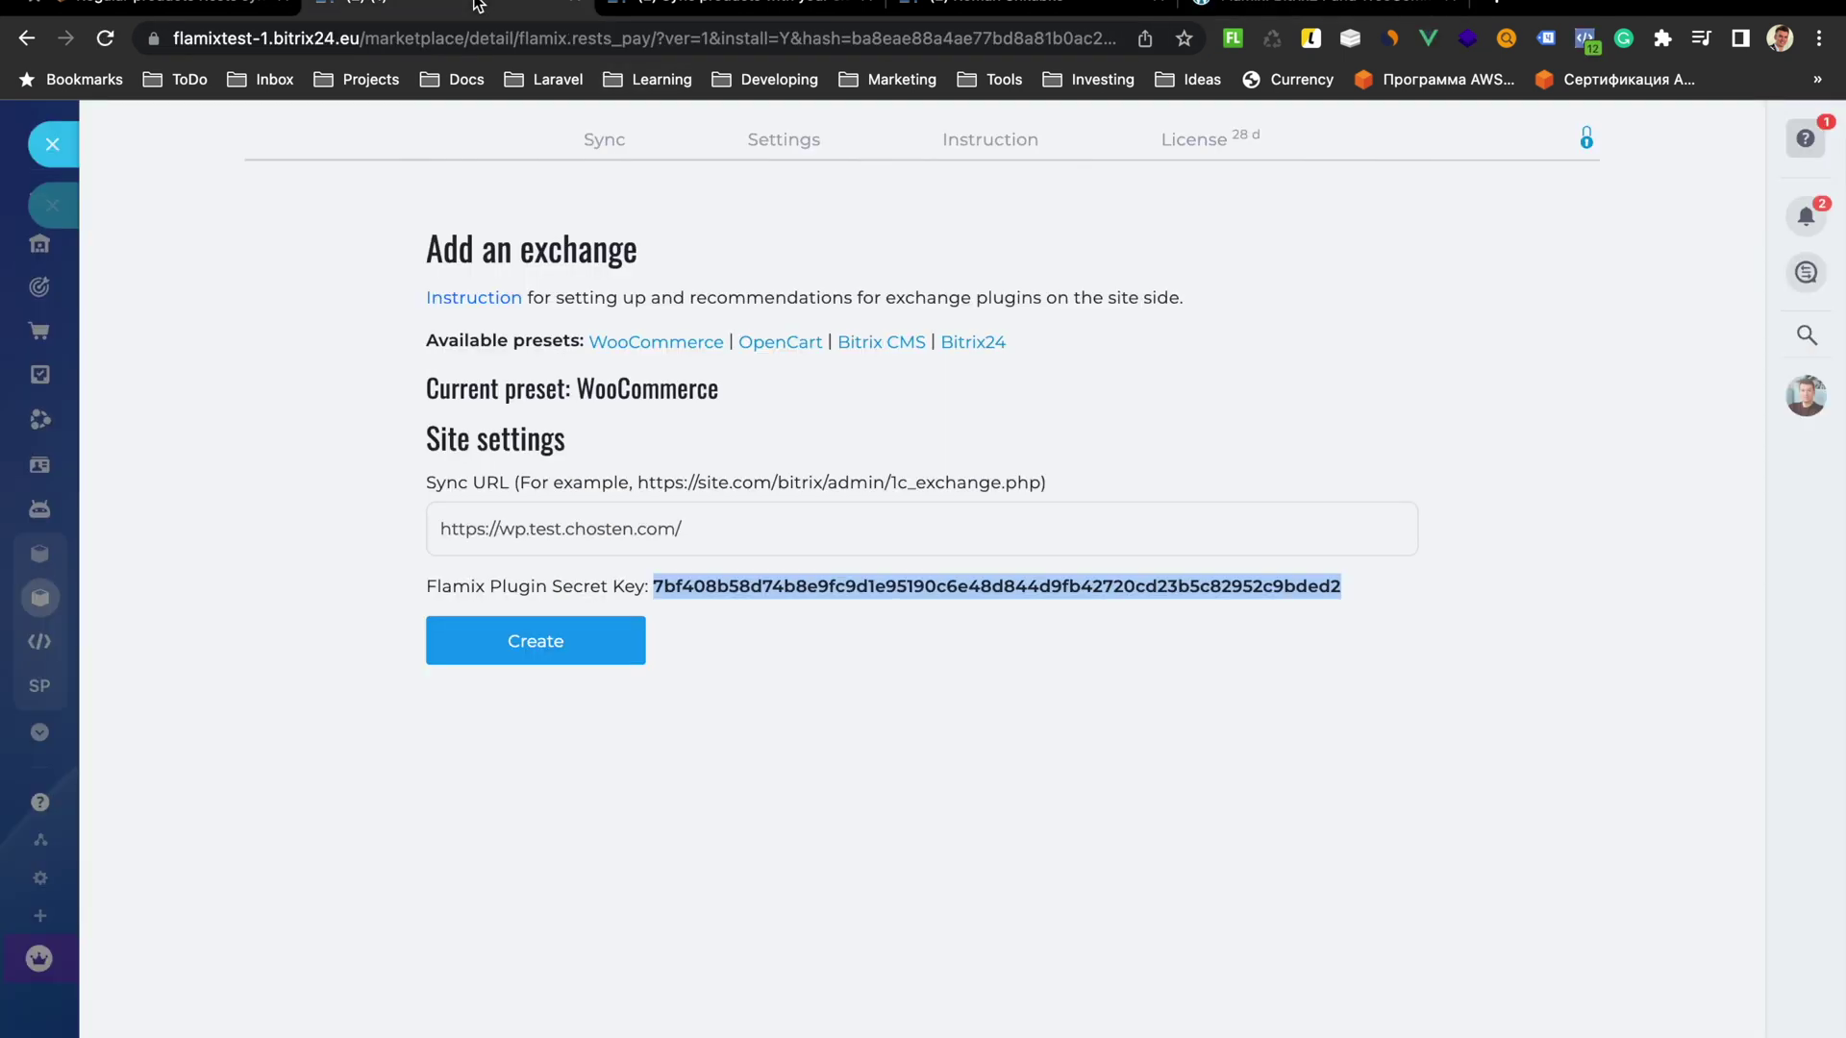
# Create the WooCommerce exchange node and load the portal's Deals board in a new tab
pyautogui.click(530, 641)
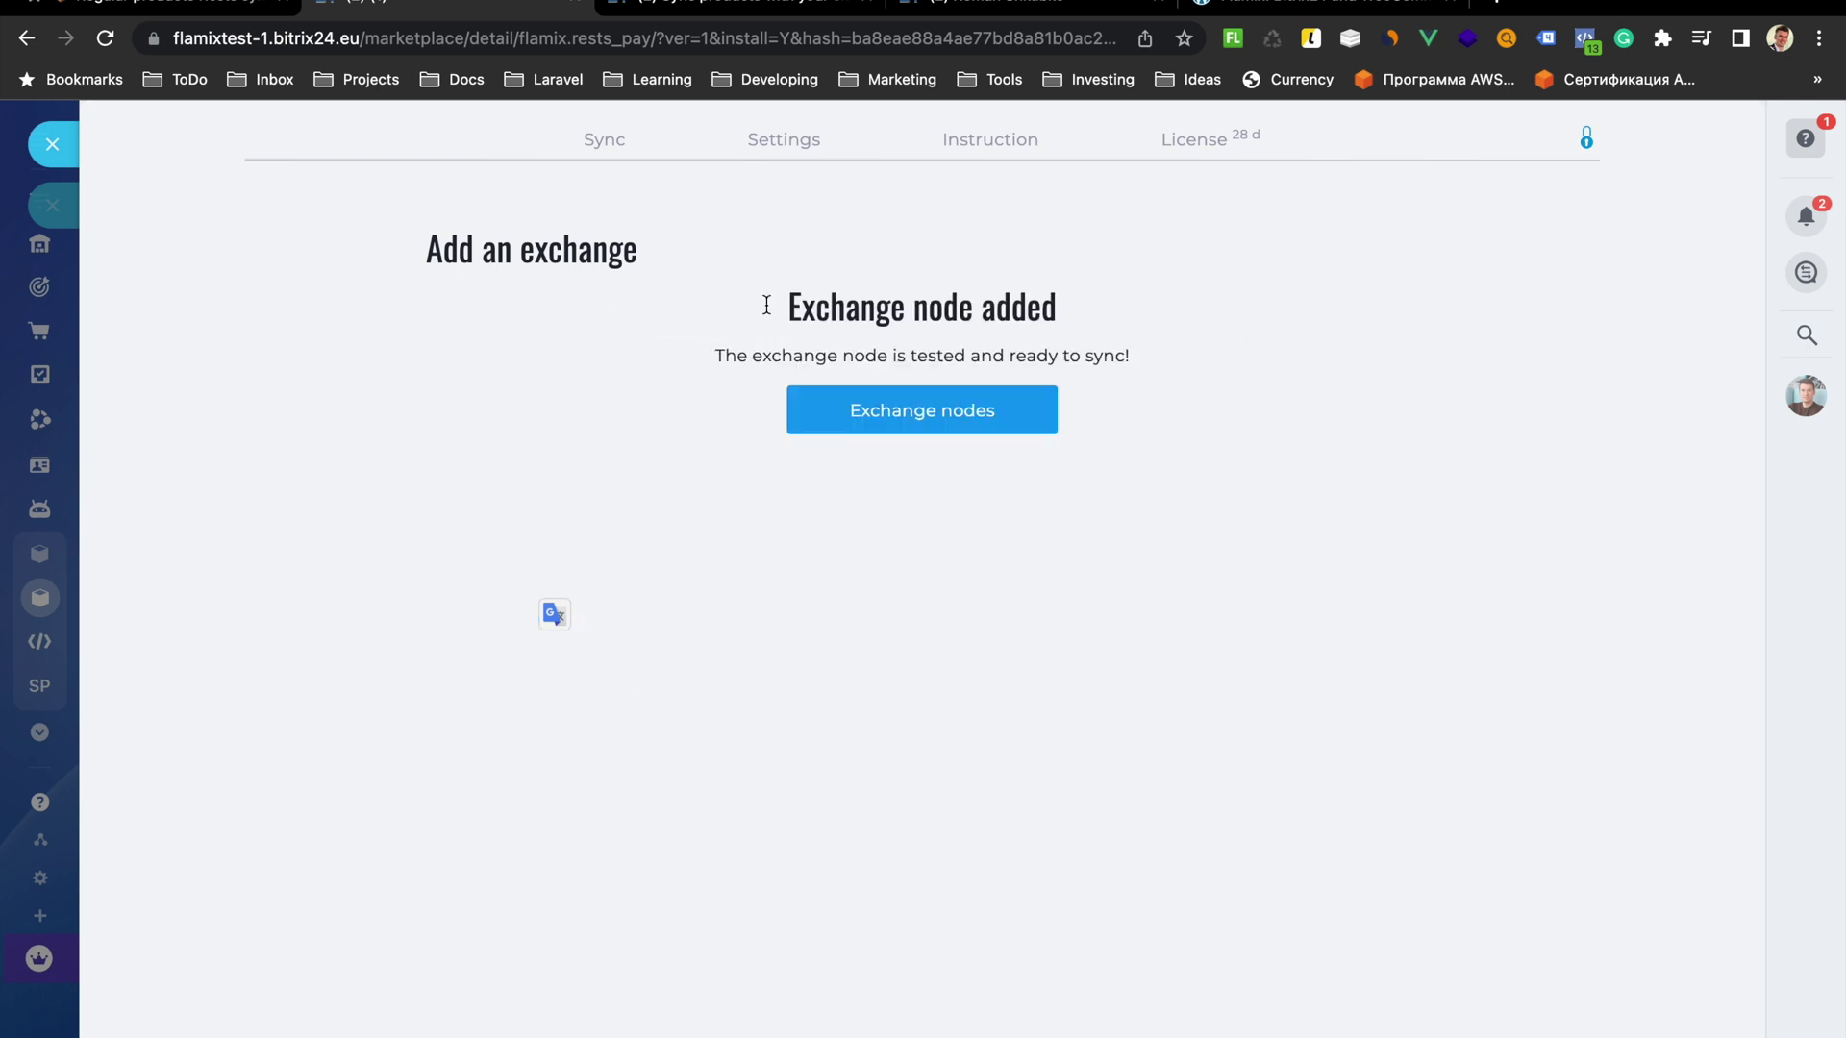
pyautogui.click(982, 411)
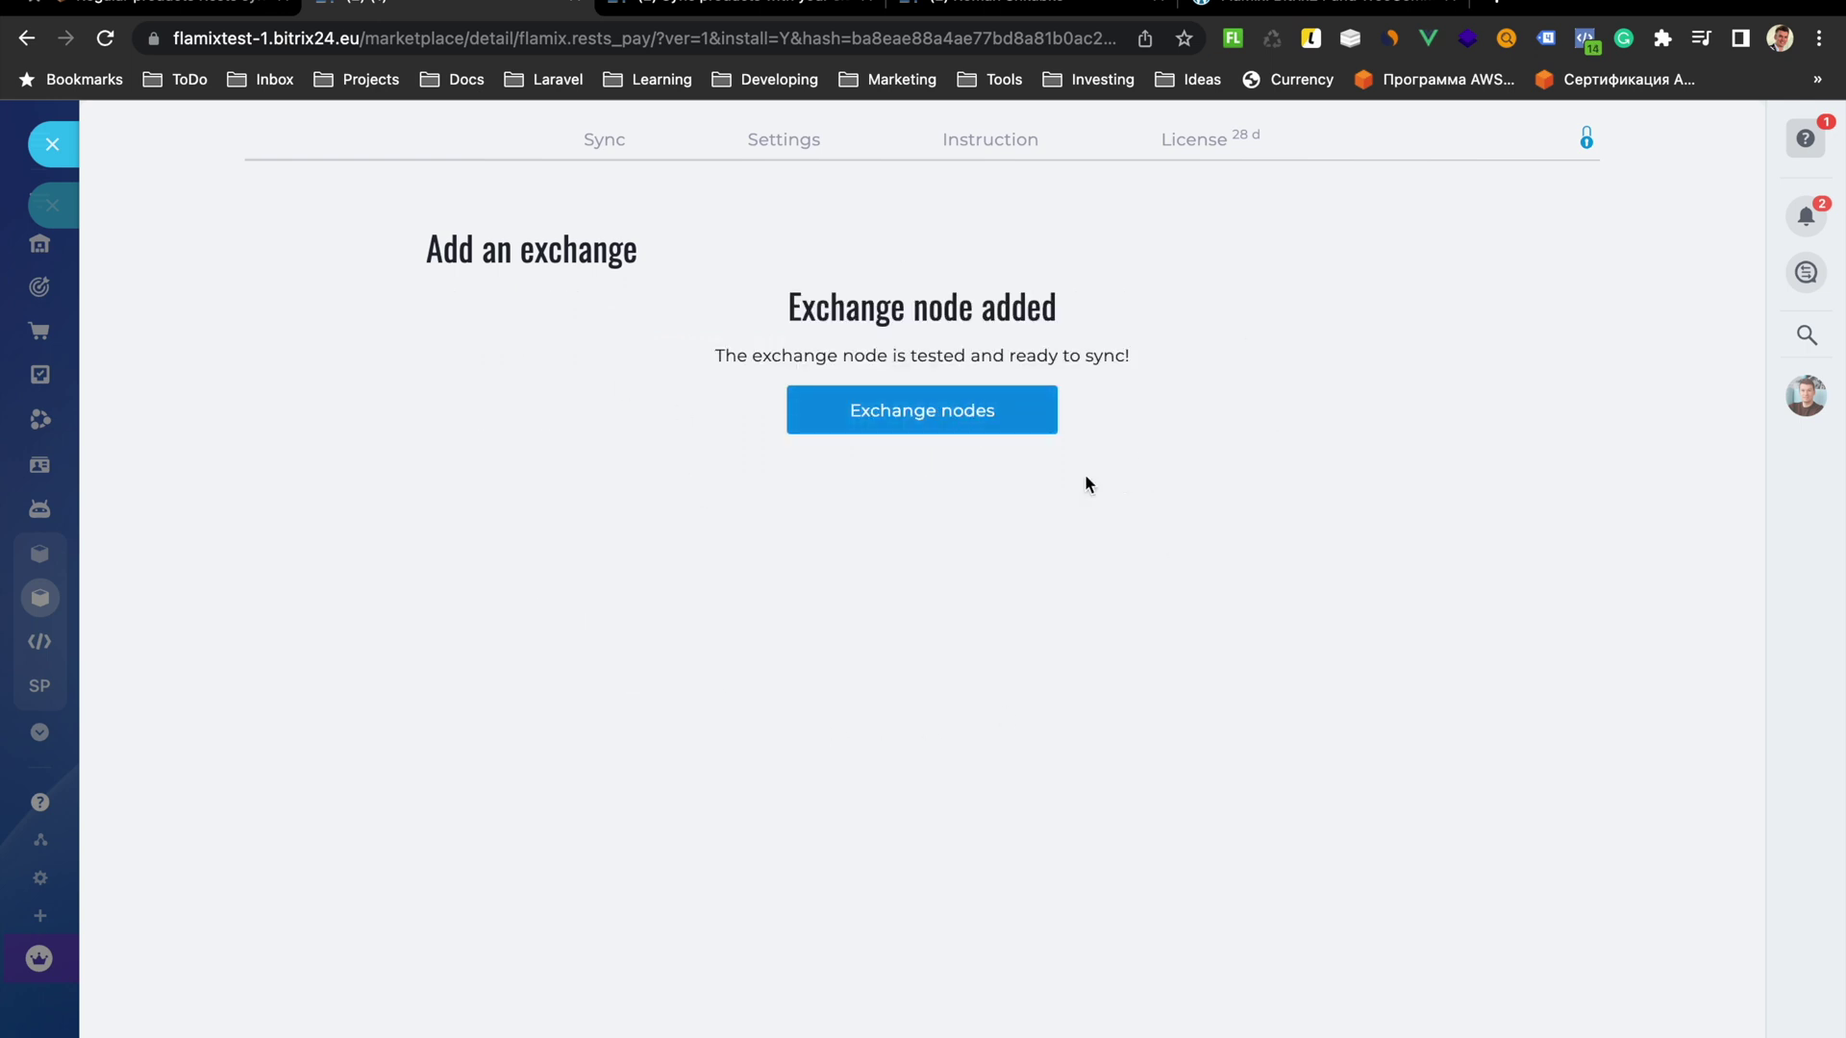
pyautogui.moveTo(370, 44); pyautogui.dragTo(163, 41)
pyautogui.hotkey('ctrl', 'c')
pyautogui.click(1201, 2)
pyautogui.hotkey('ctrl', 'v')
pyautogui.press('Return')
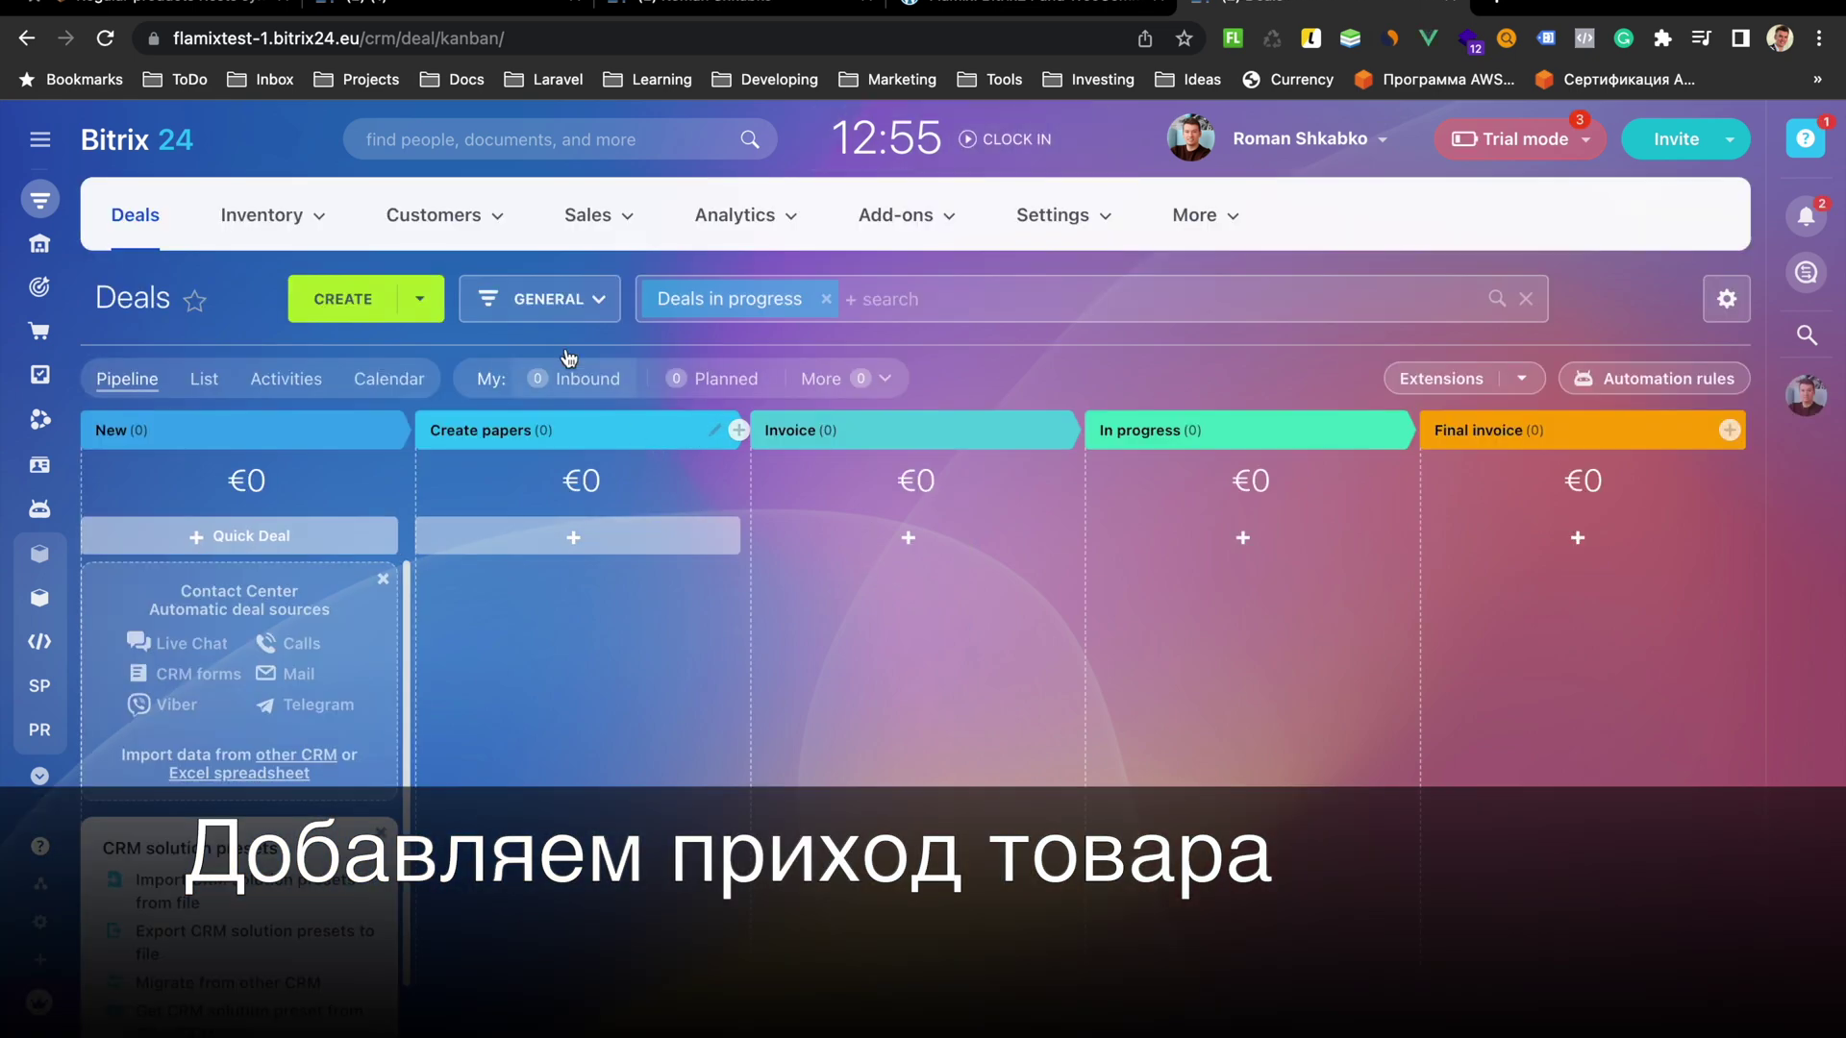
# Open iMac edited under Clothing > Hoodies and check its Available stock is 0
pyautogui.moveTo(262, 231)
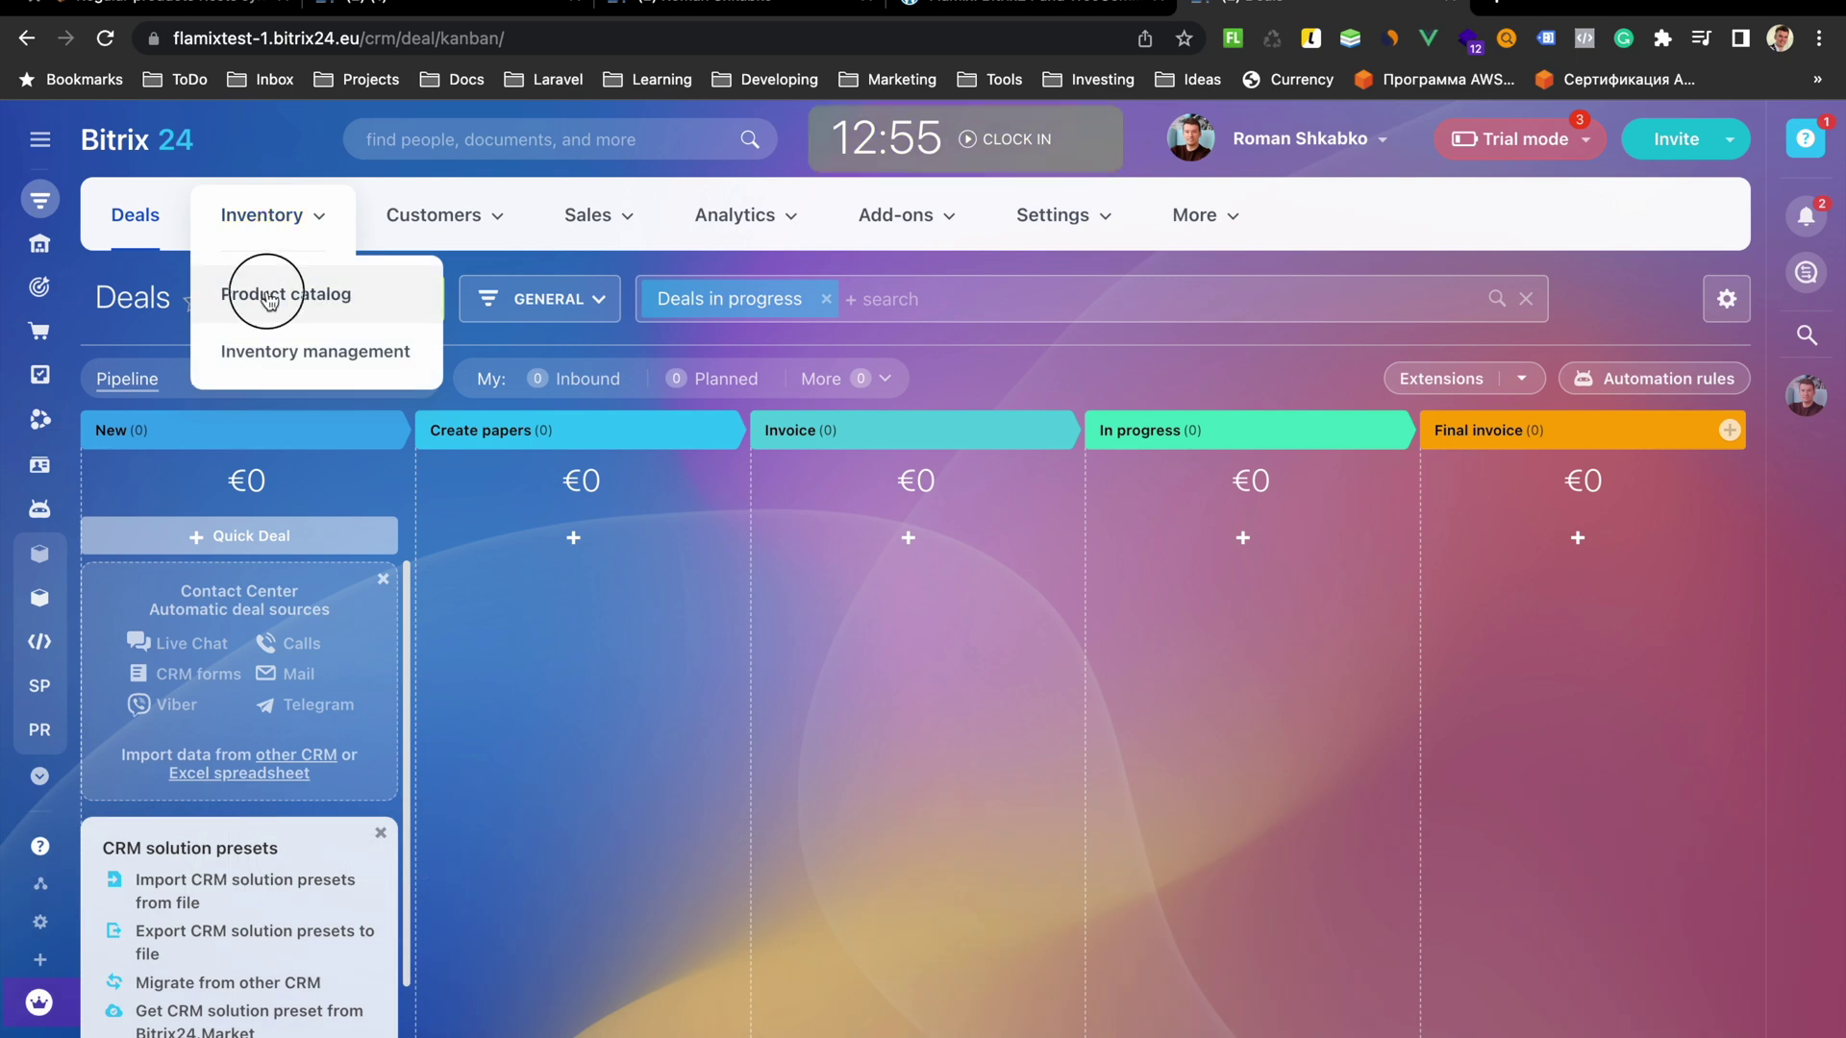
pyautogui.click(284, 293)
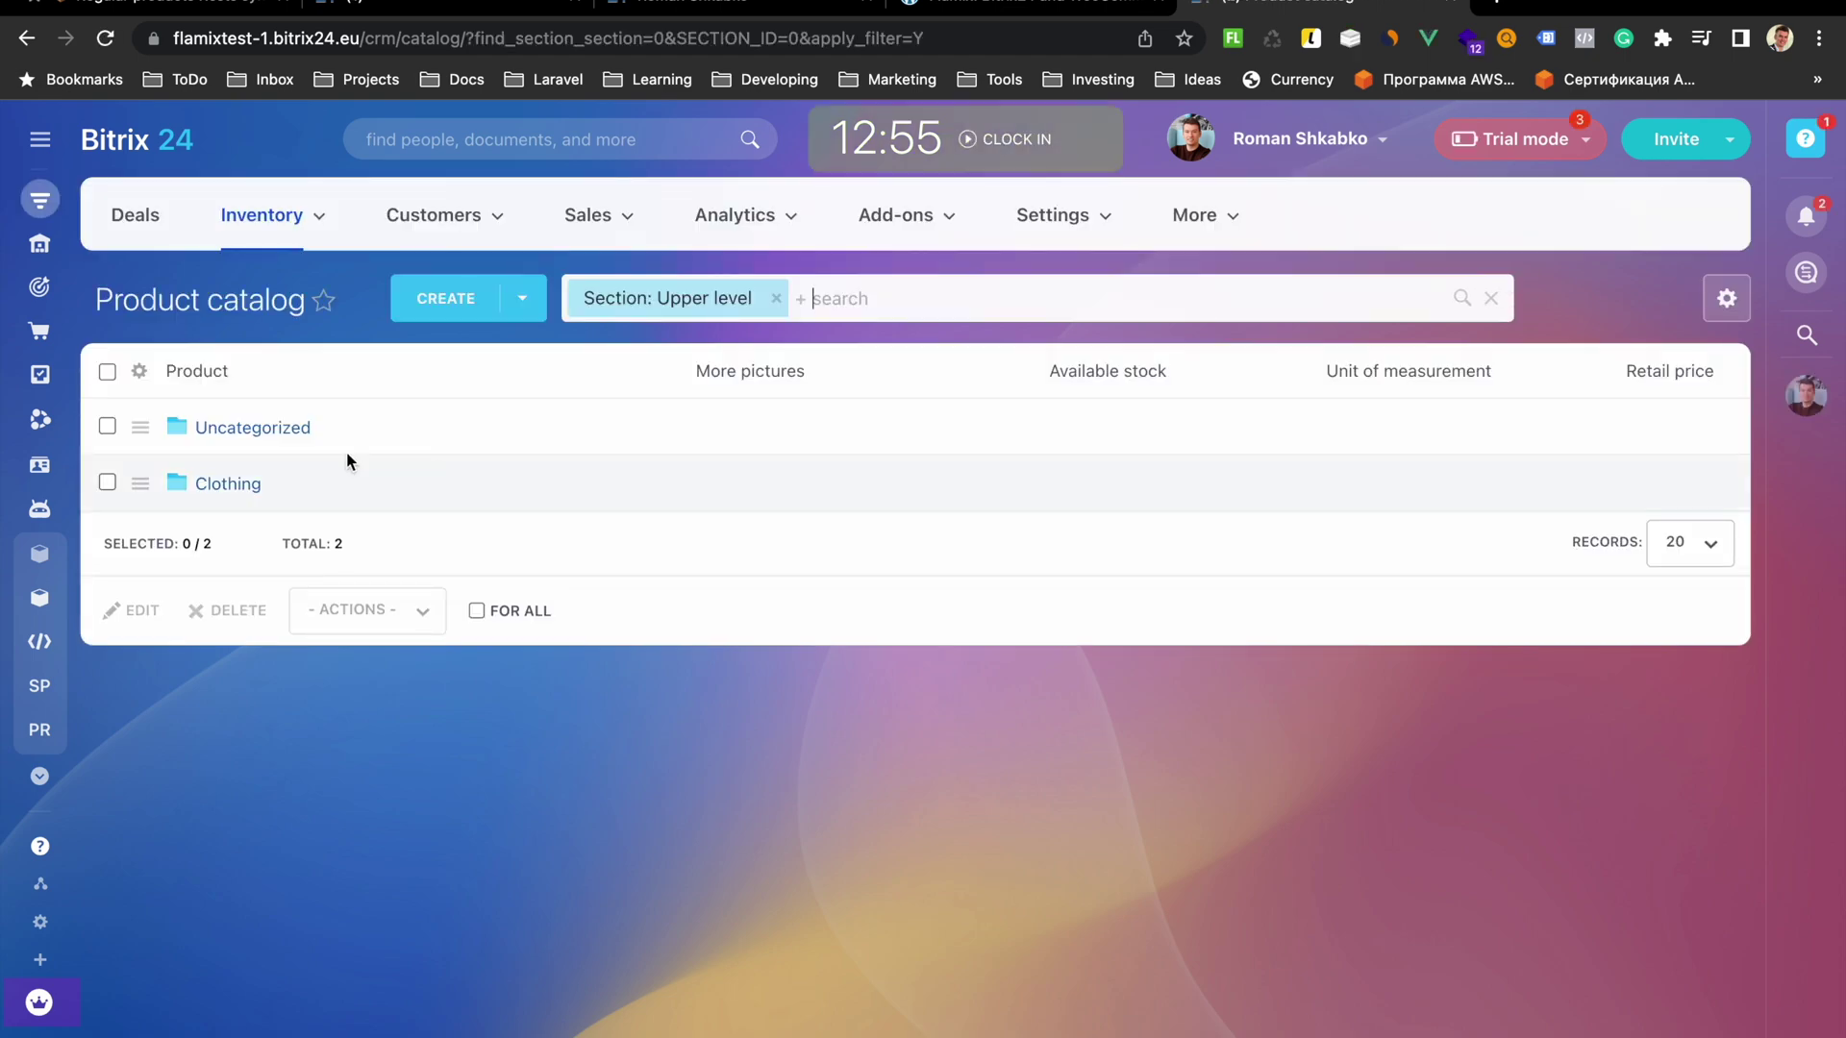
pyautogui.click(239, 483)
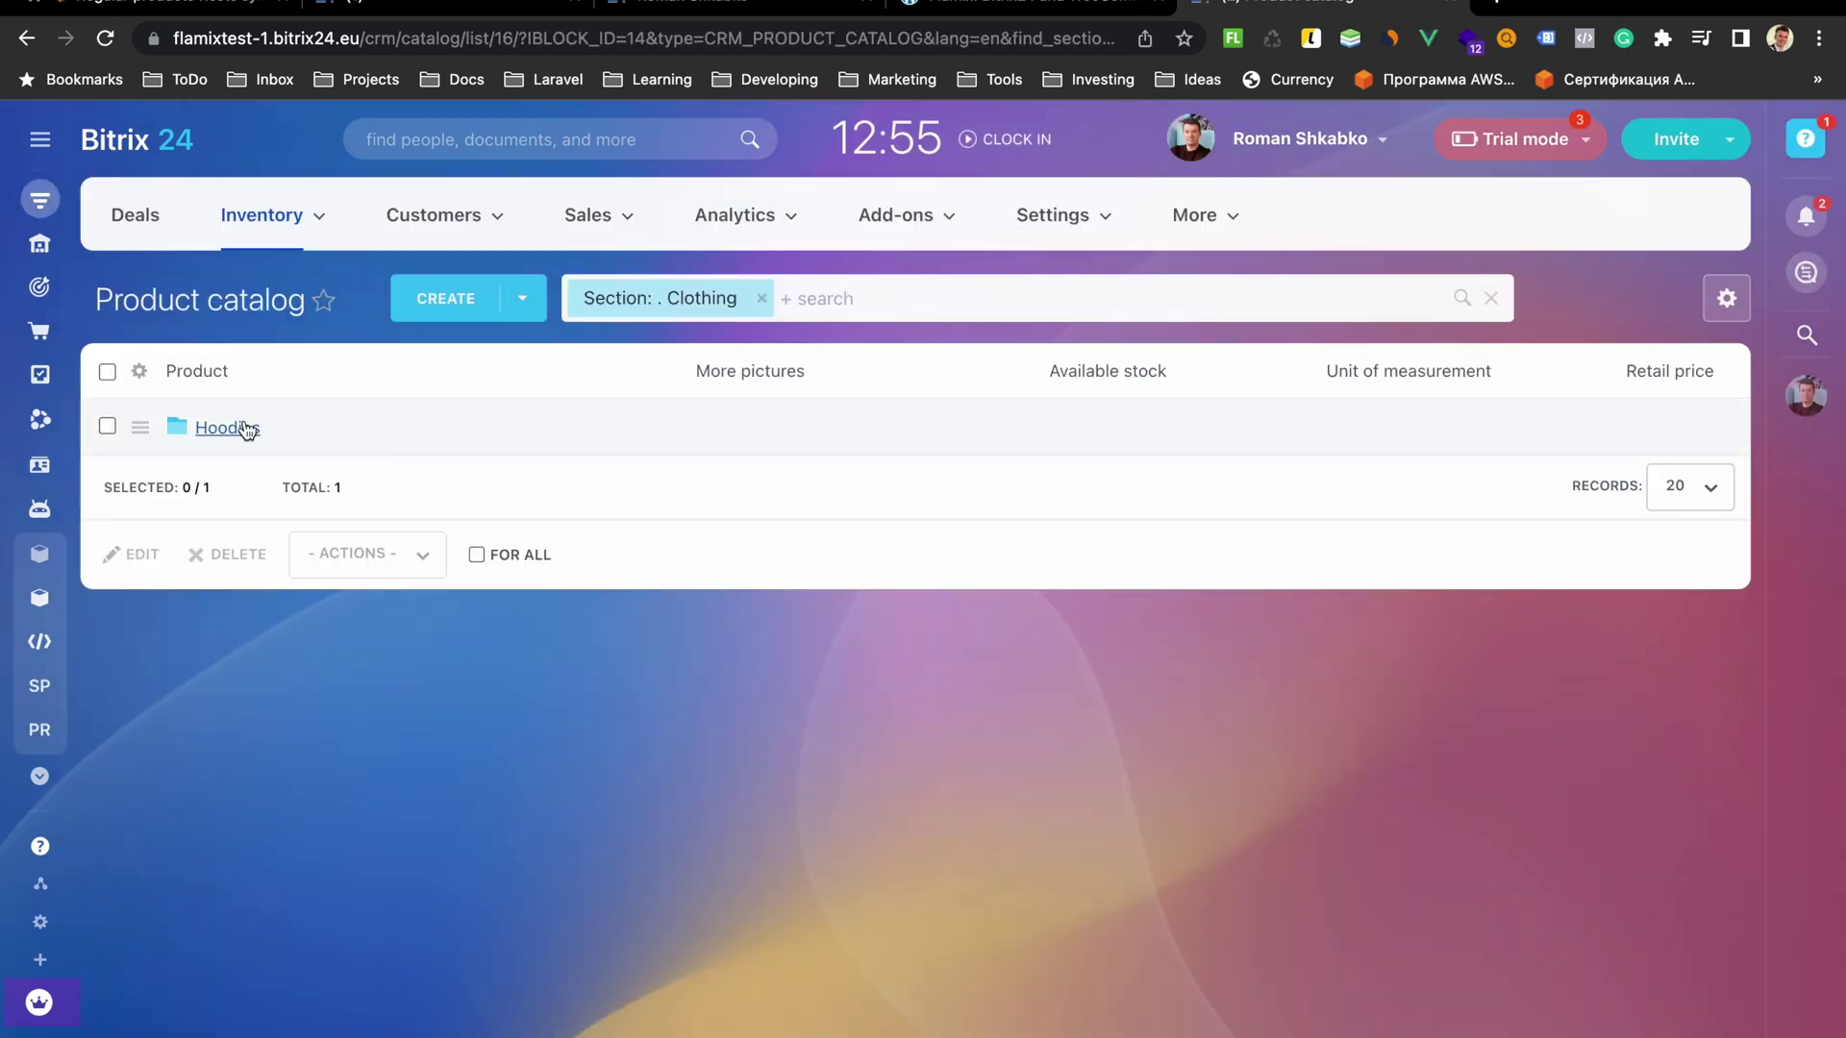
pyautogui.click(243, 425)
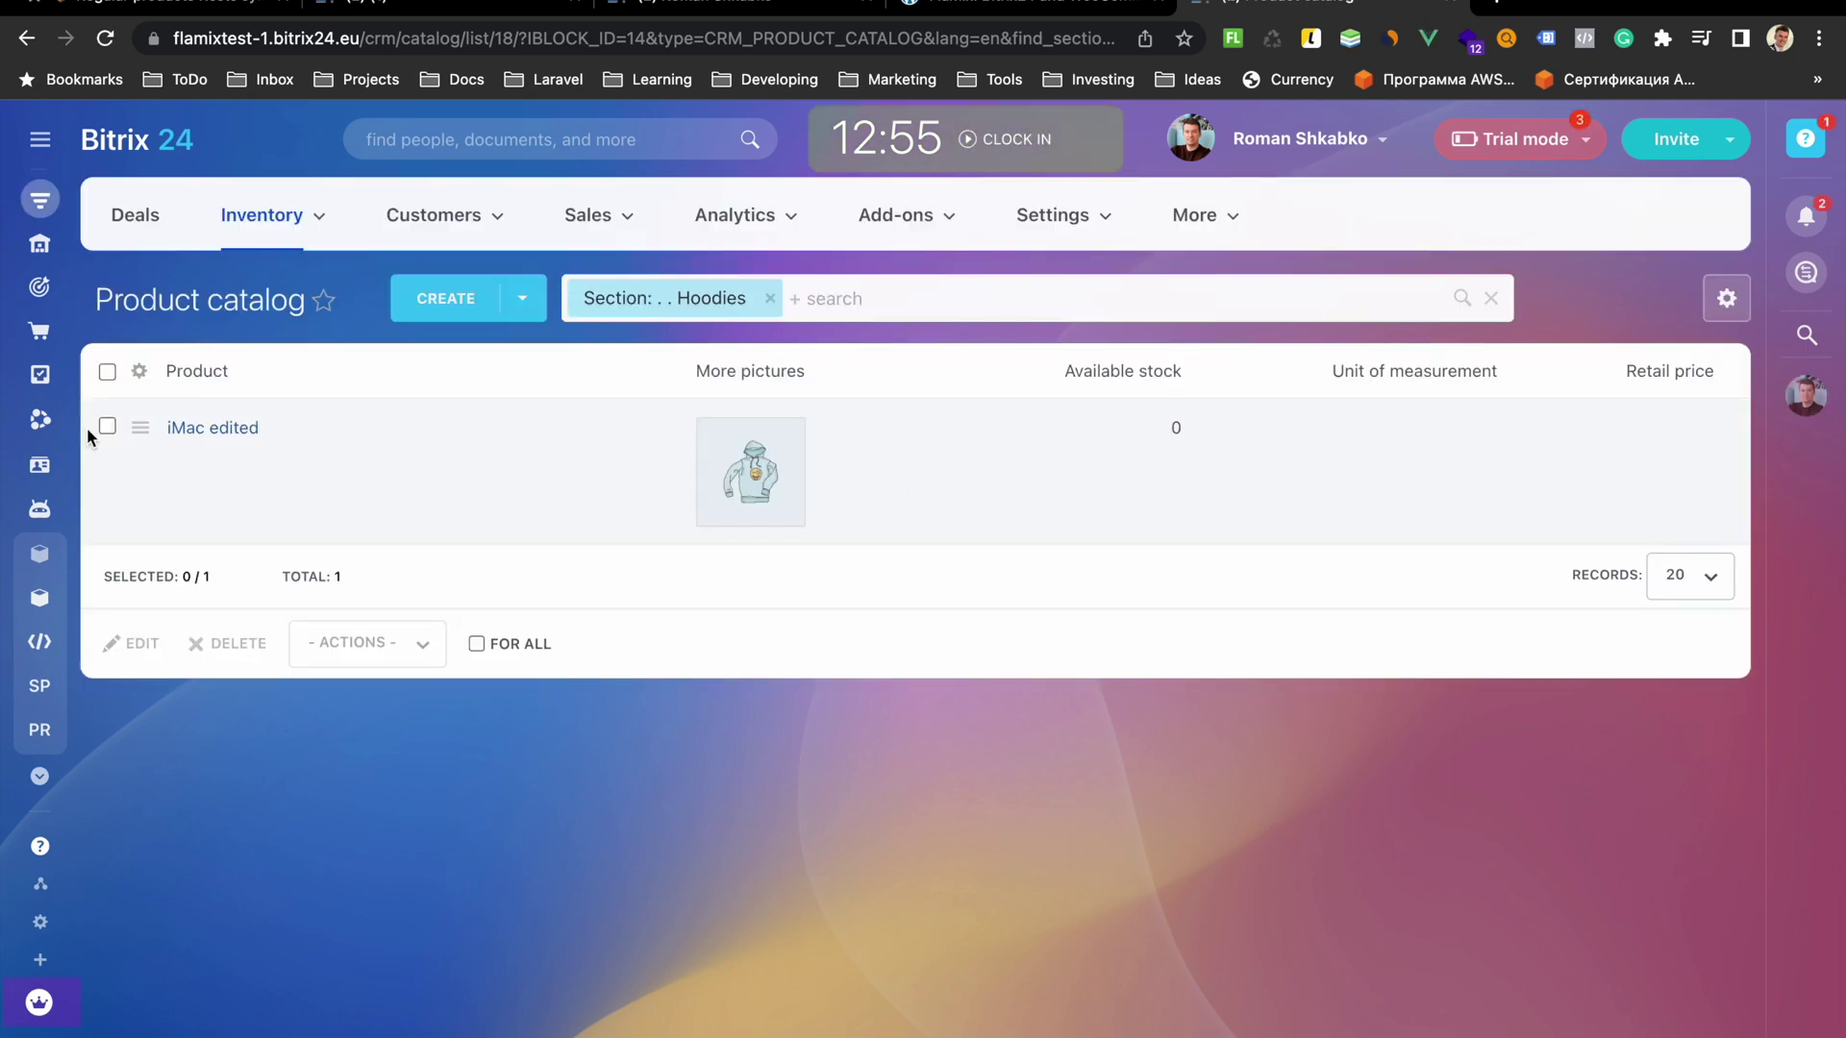
pyautogui.click(197, 427)
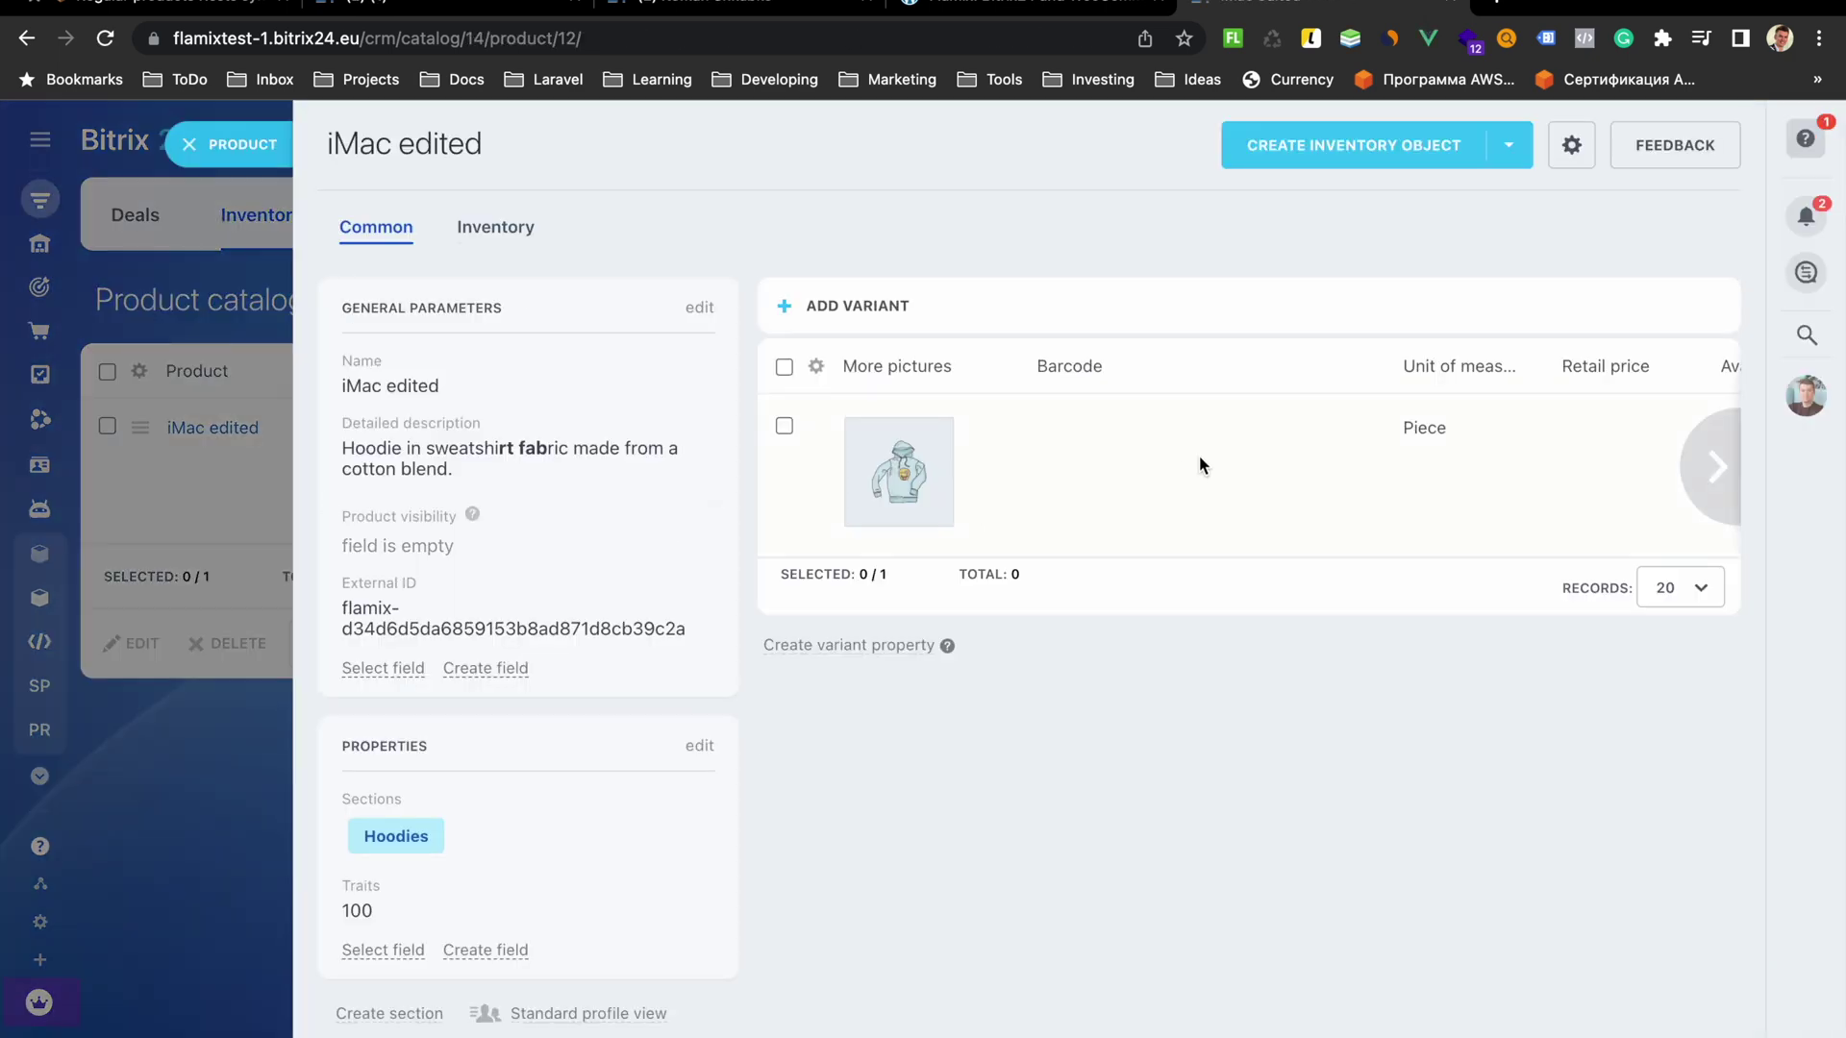
pyautogui.hscroll(3, 1198, 454)
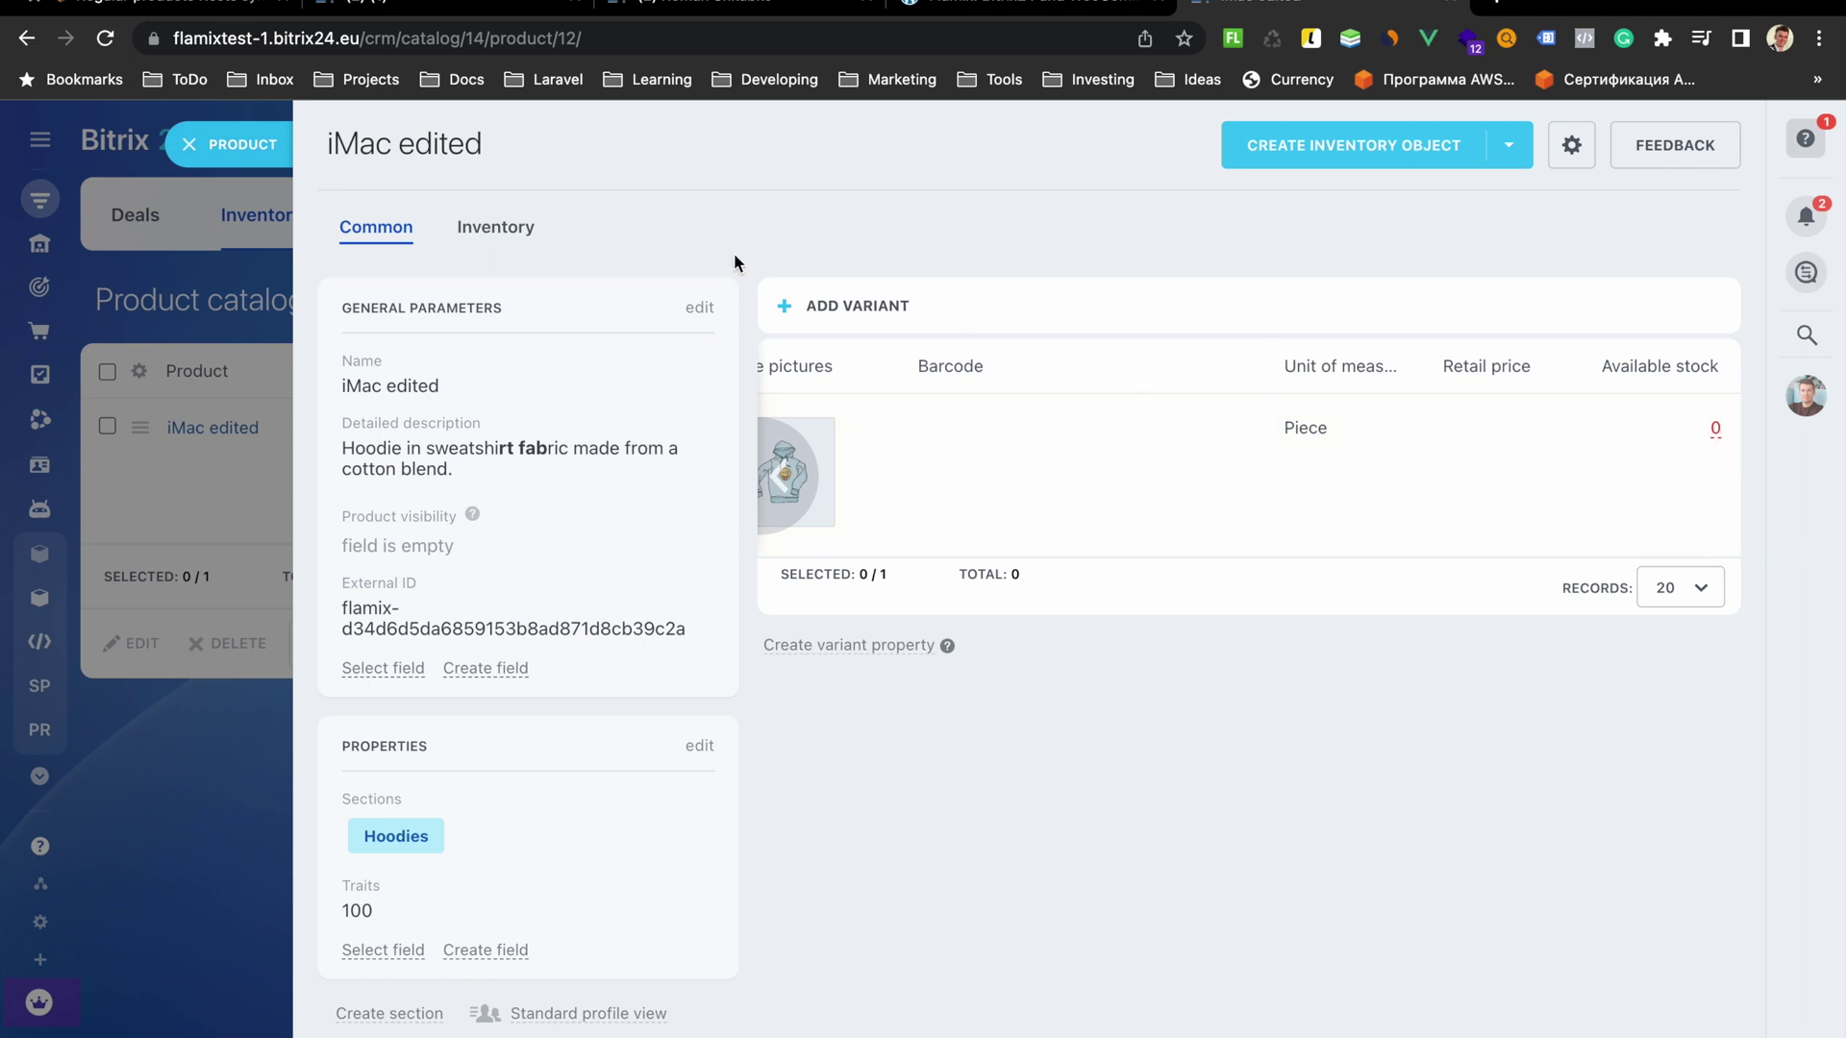
# Copy the portal domain into a new browser tab and load the Deals board
pyautogui.moveTo(359, 40); pyautogui.dragTo(173, 38)
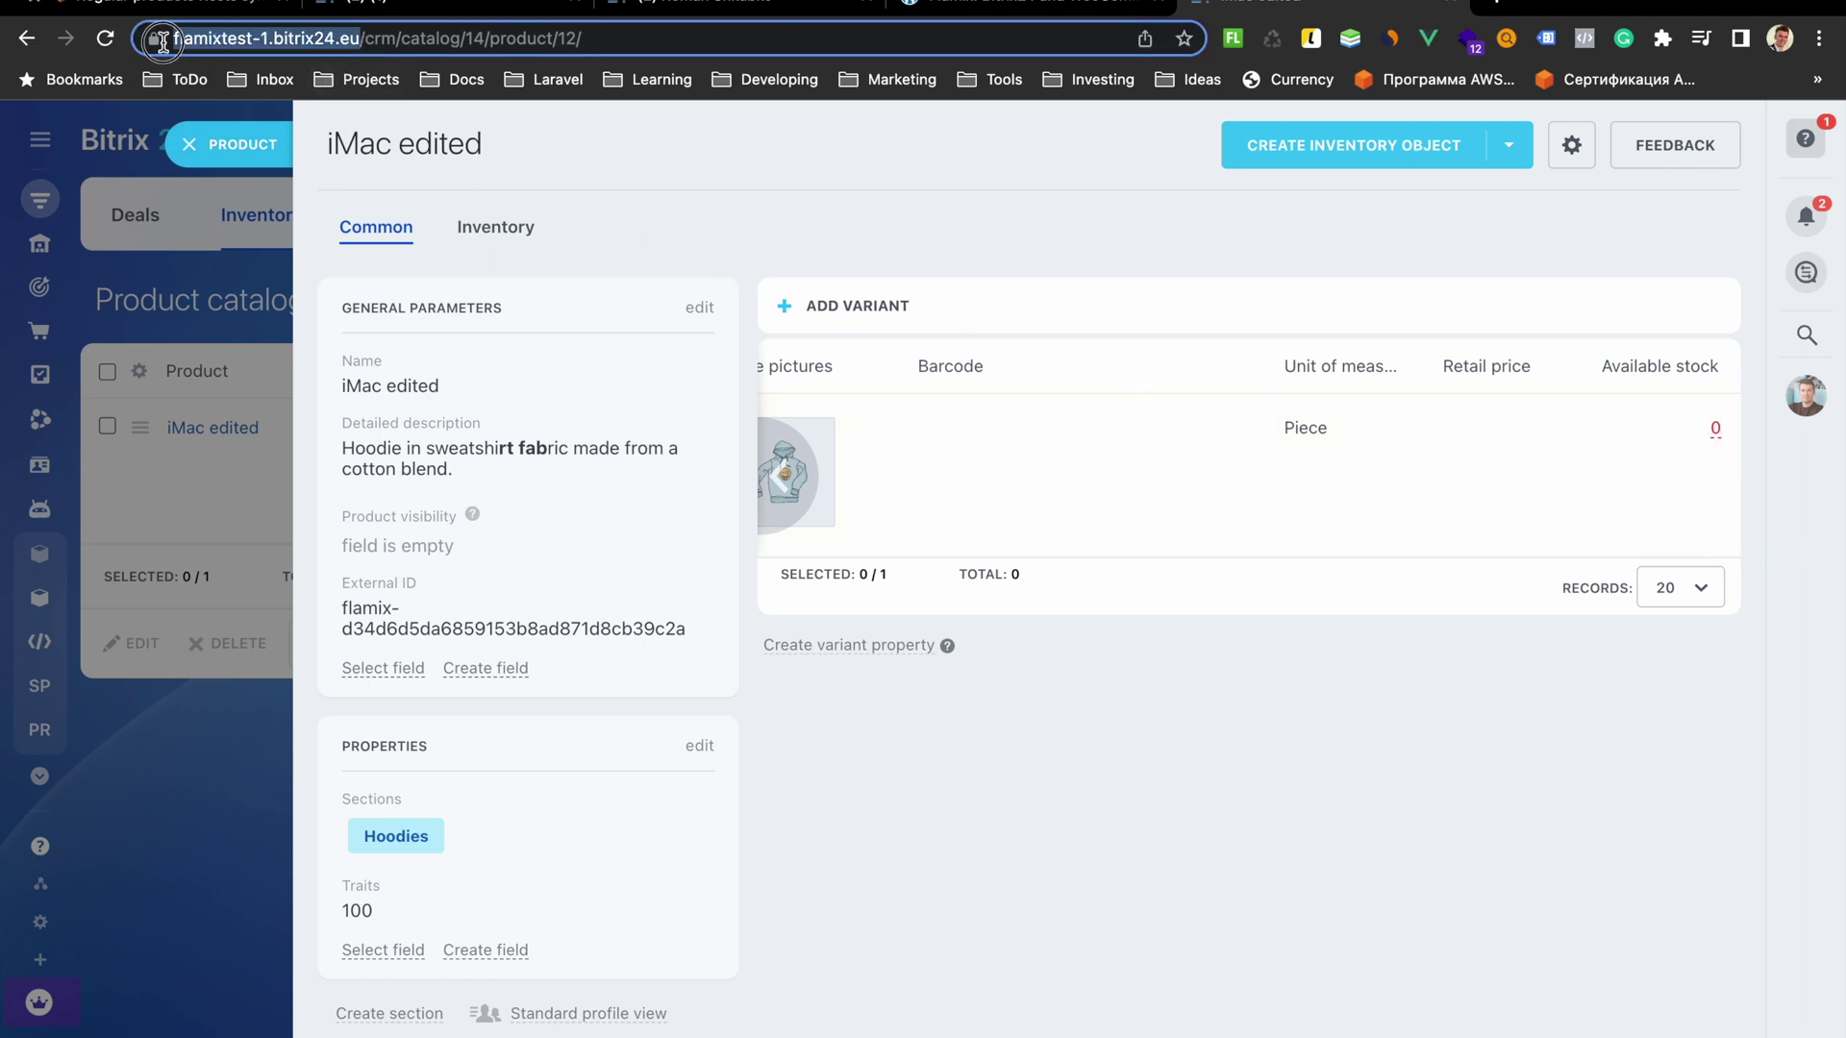
pyautogui.press('super+c')
pyautogui.click(1493, 4)
pyautogui.press('super+v')
pyautogui.press('Return')
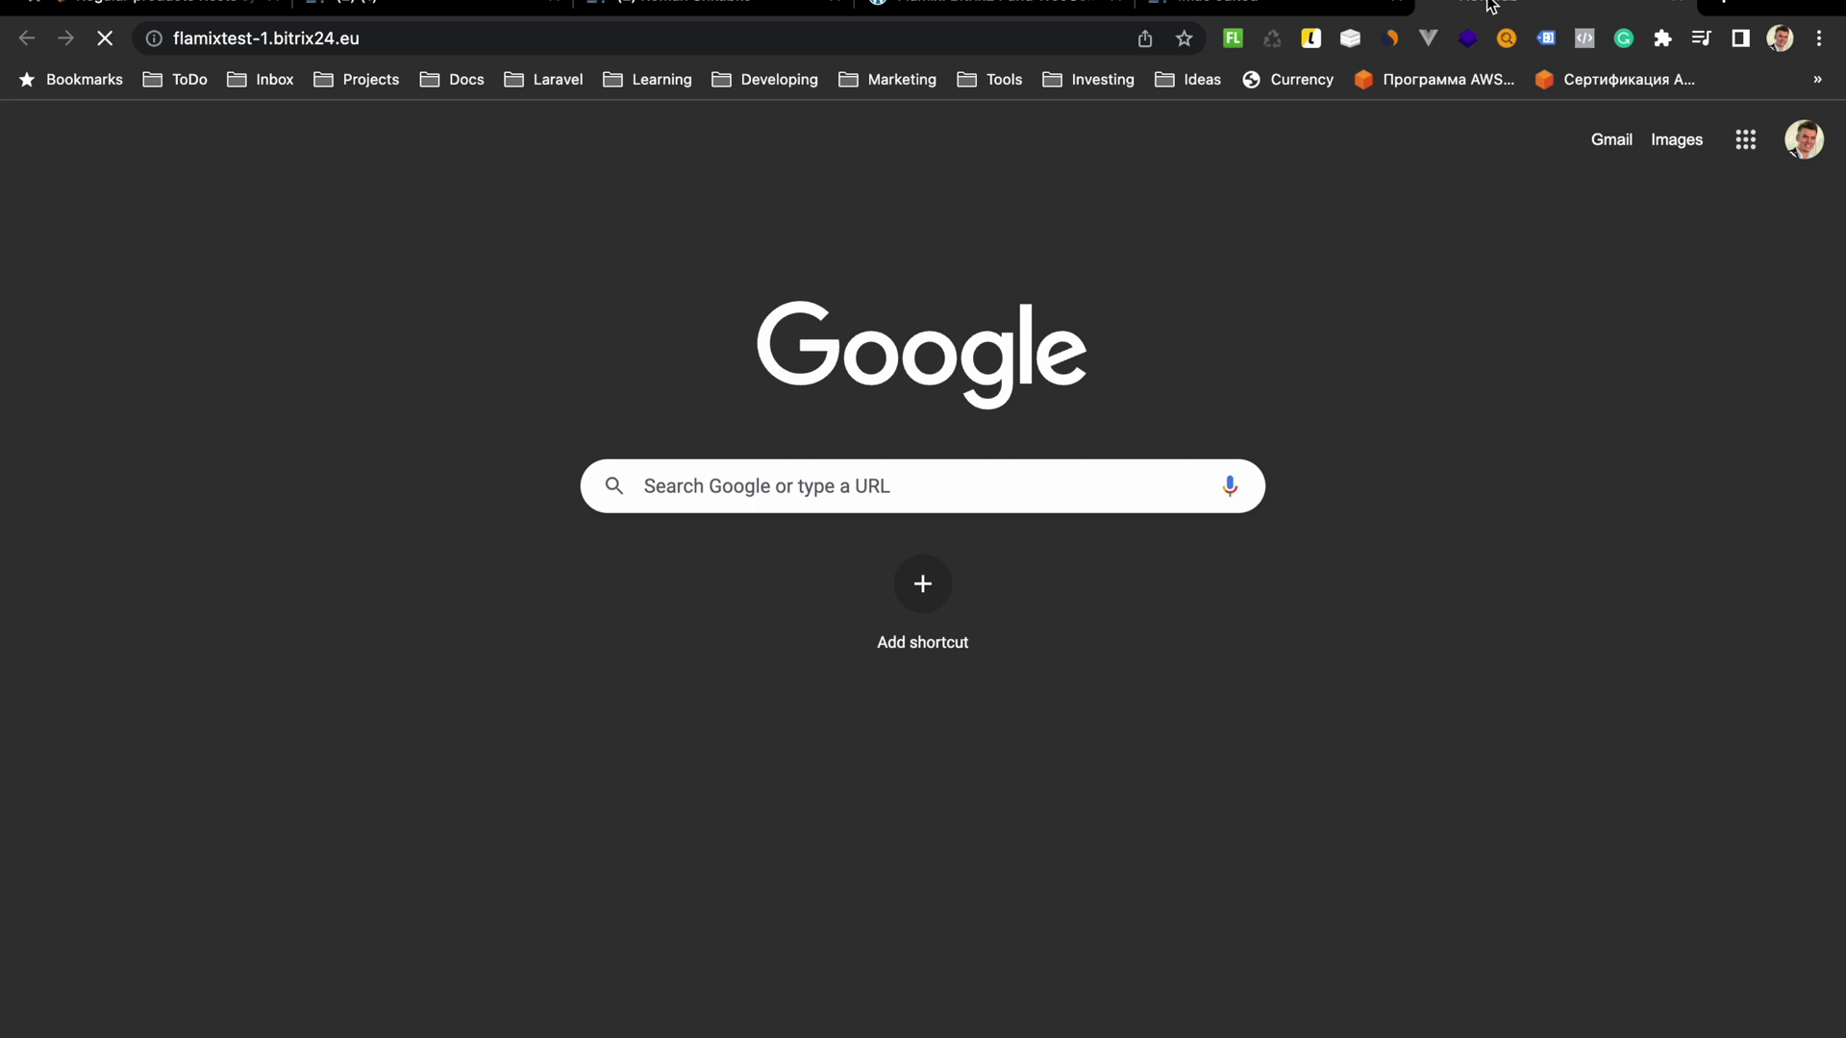
# Start a new stock adjustment in Inventory management and add the iMac edited product
pyautogui.moveTo(313, 214)
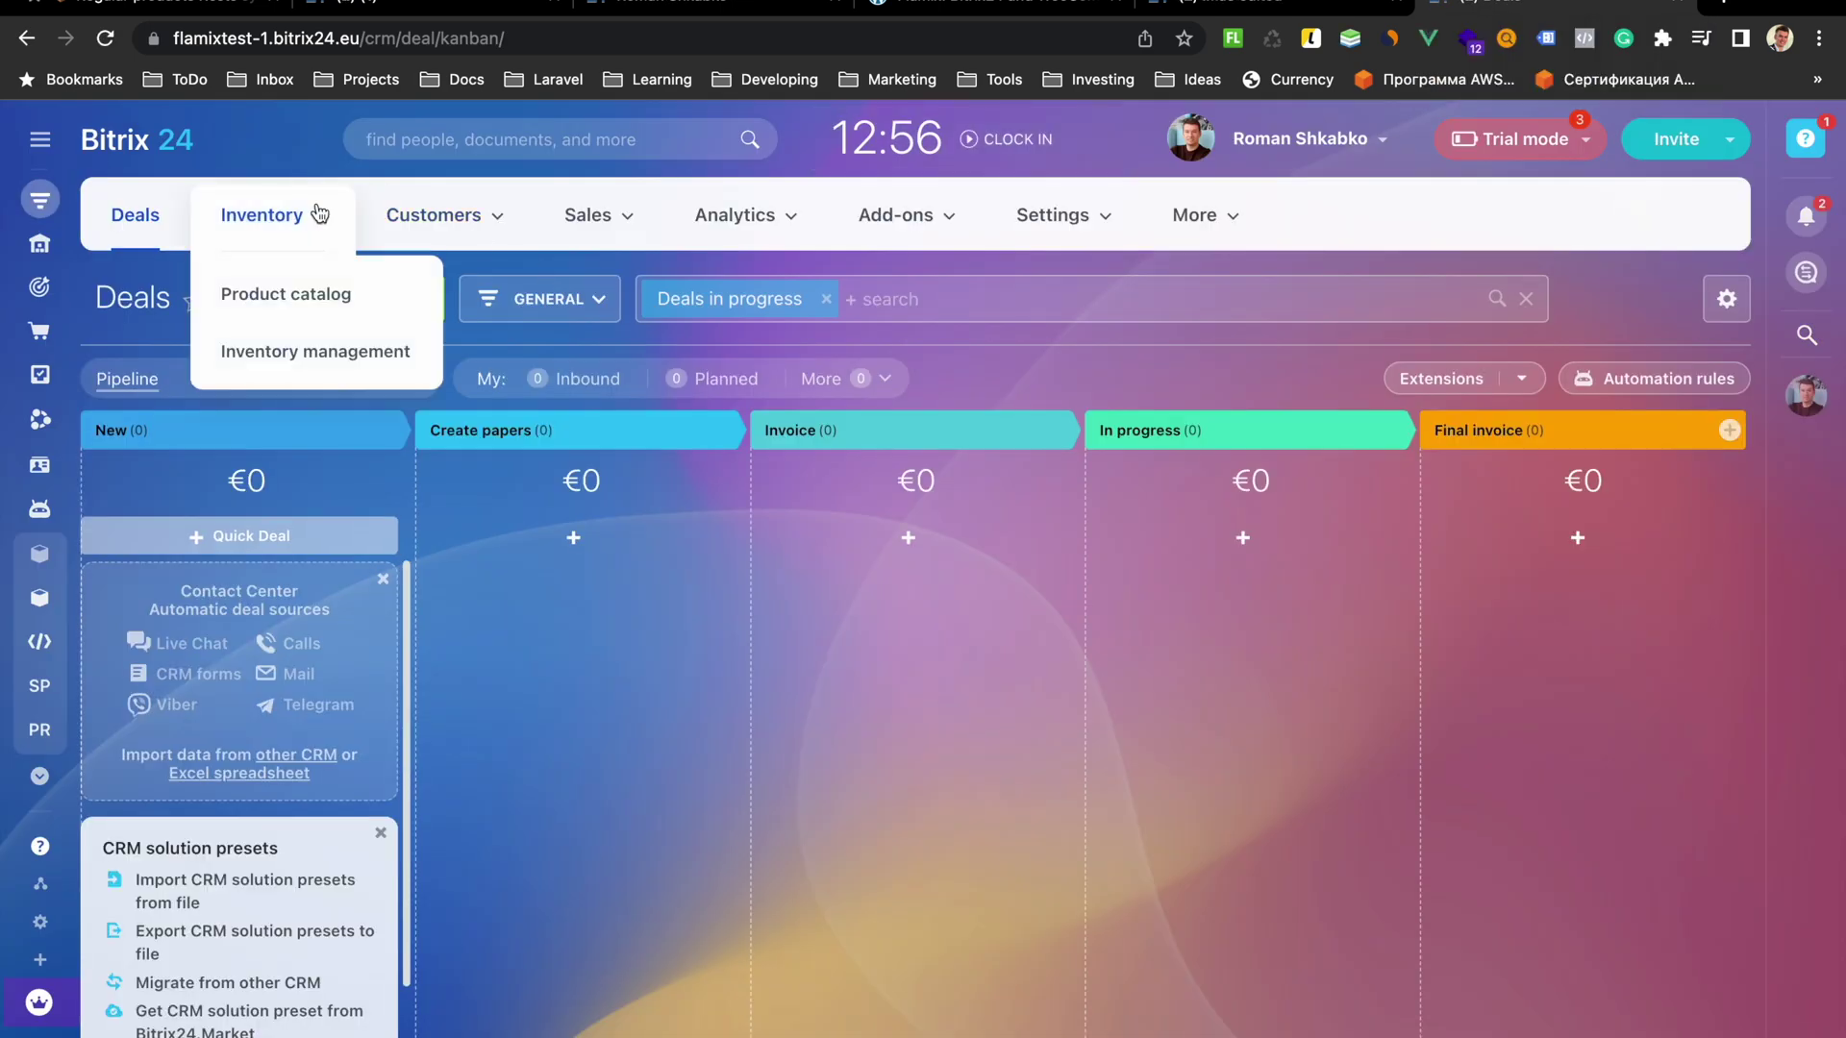
pyautogui.click(330, 354)
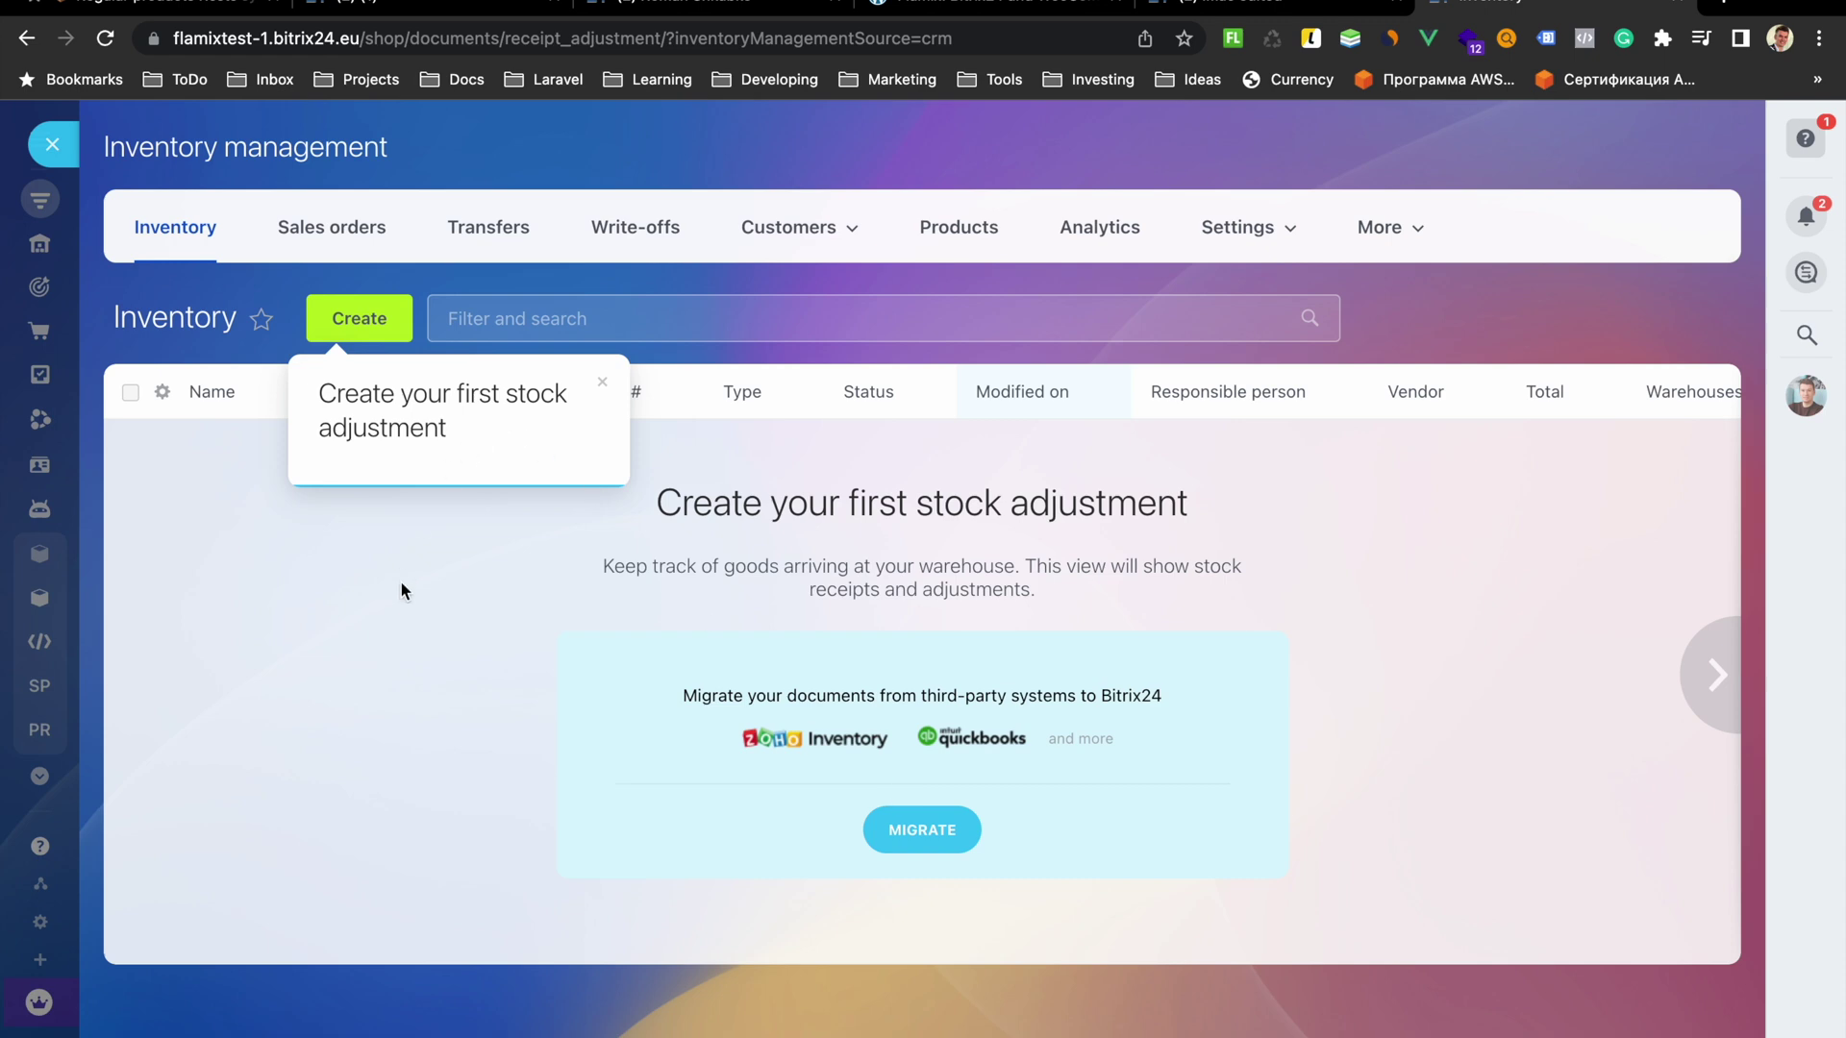
pyautogui.click(363, 312)
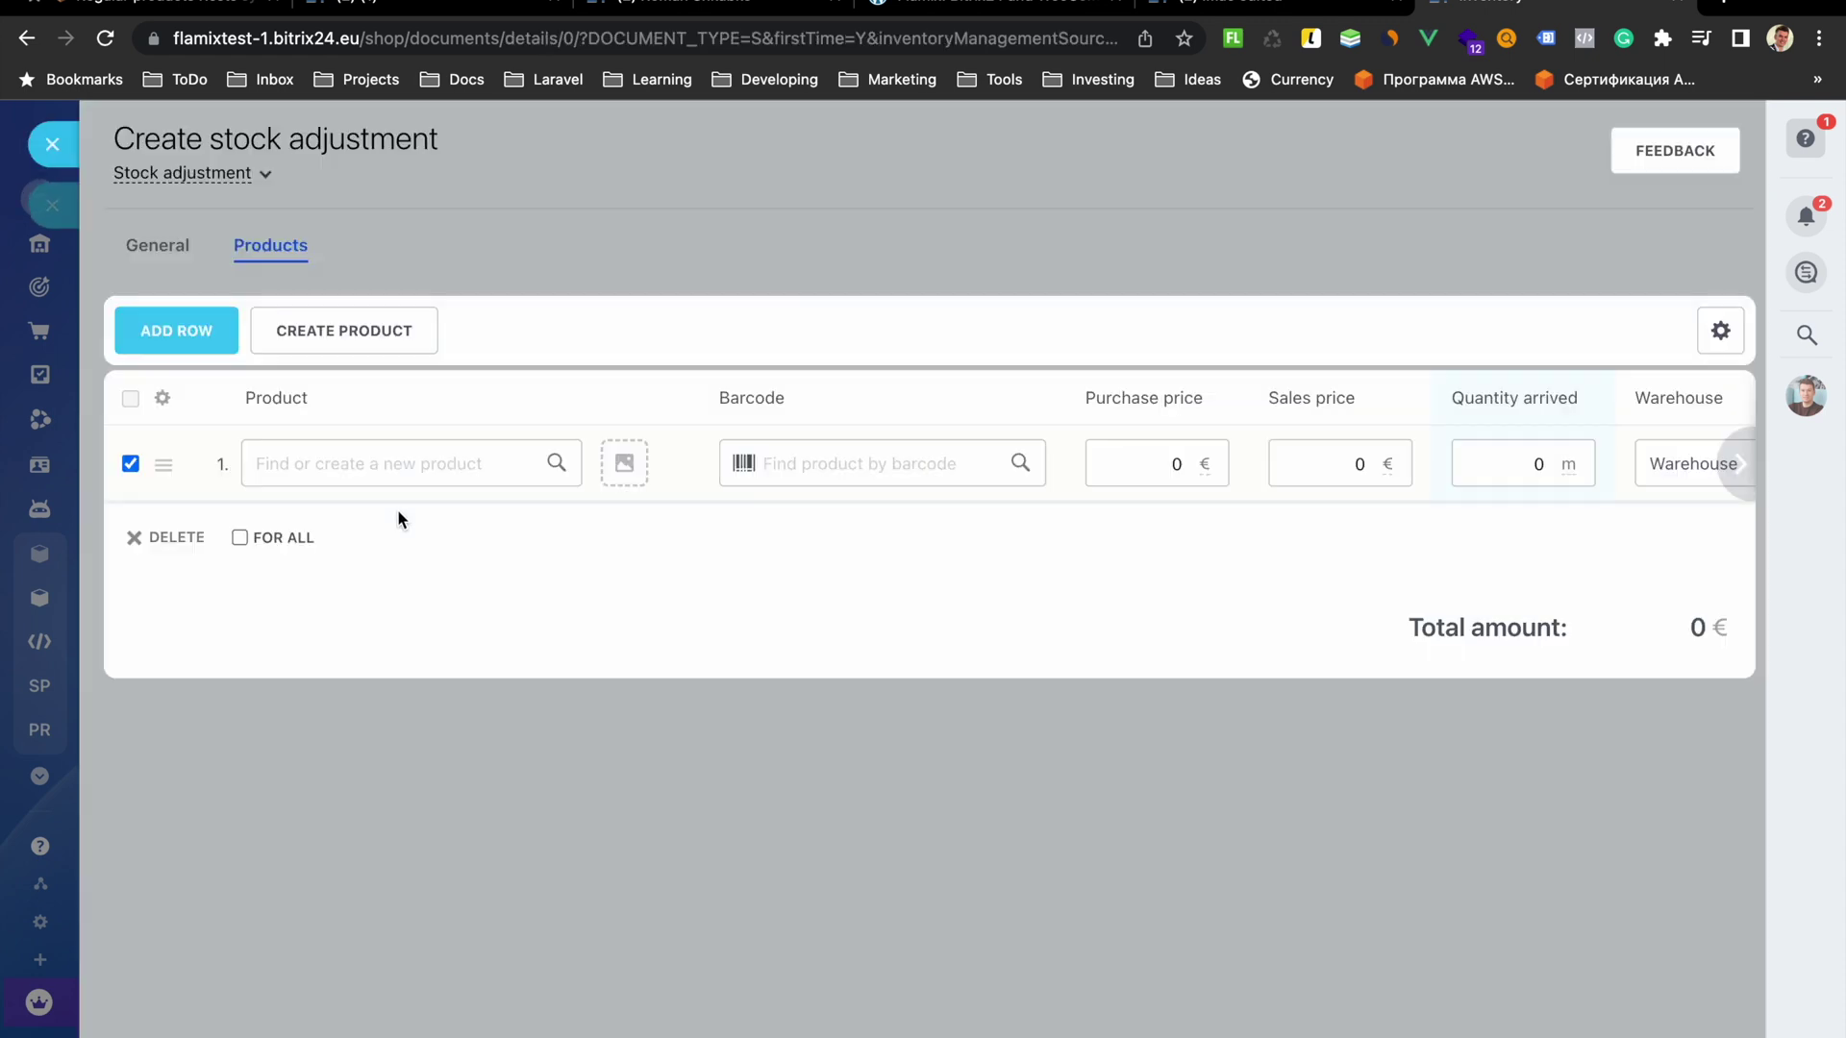
pyautogui.click(381, 460)
pyautogui.write('hood')
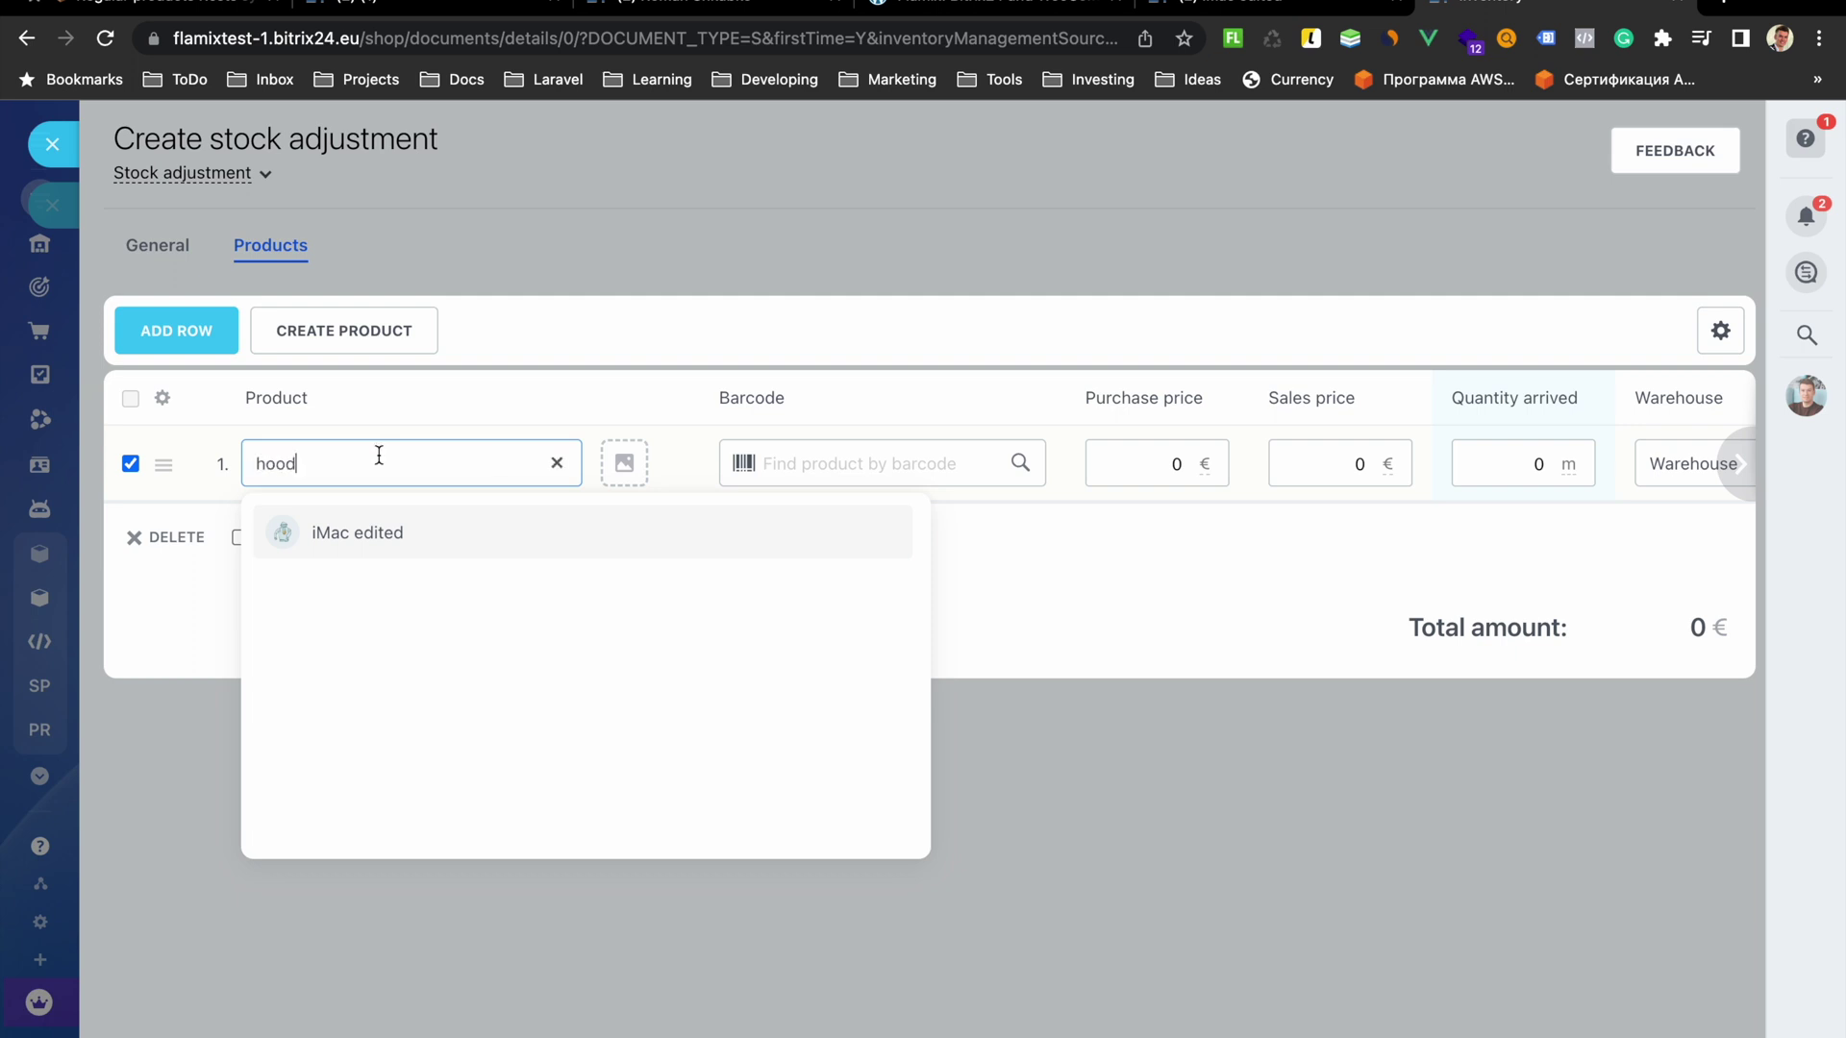
pyautogui.click(373, 534)
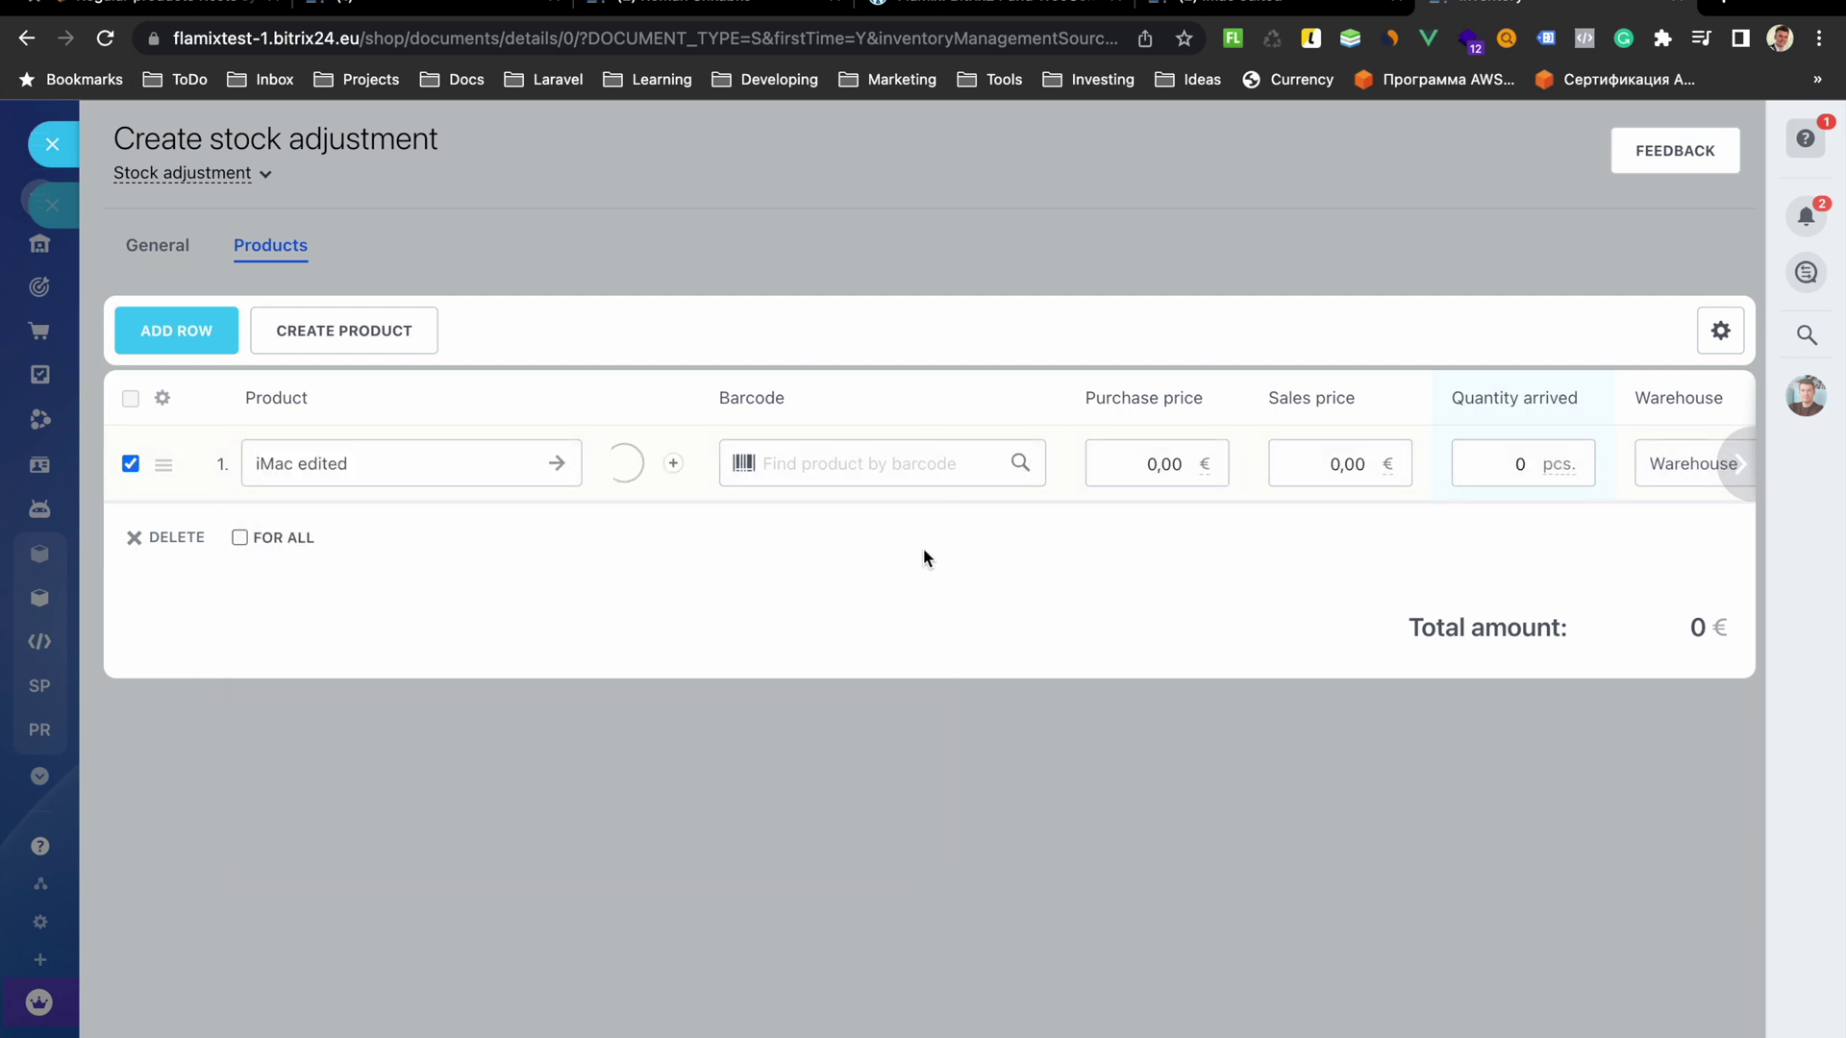
# Set iMac edited's purchase price to 100 and quantity arrived to 5
pyautogui.click(1161, 458)
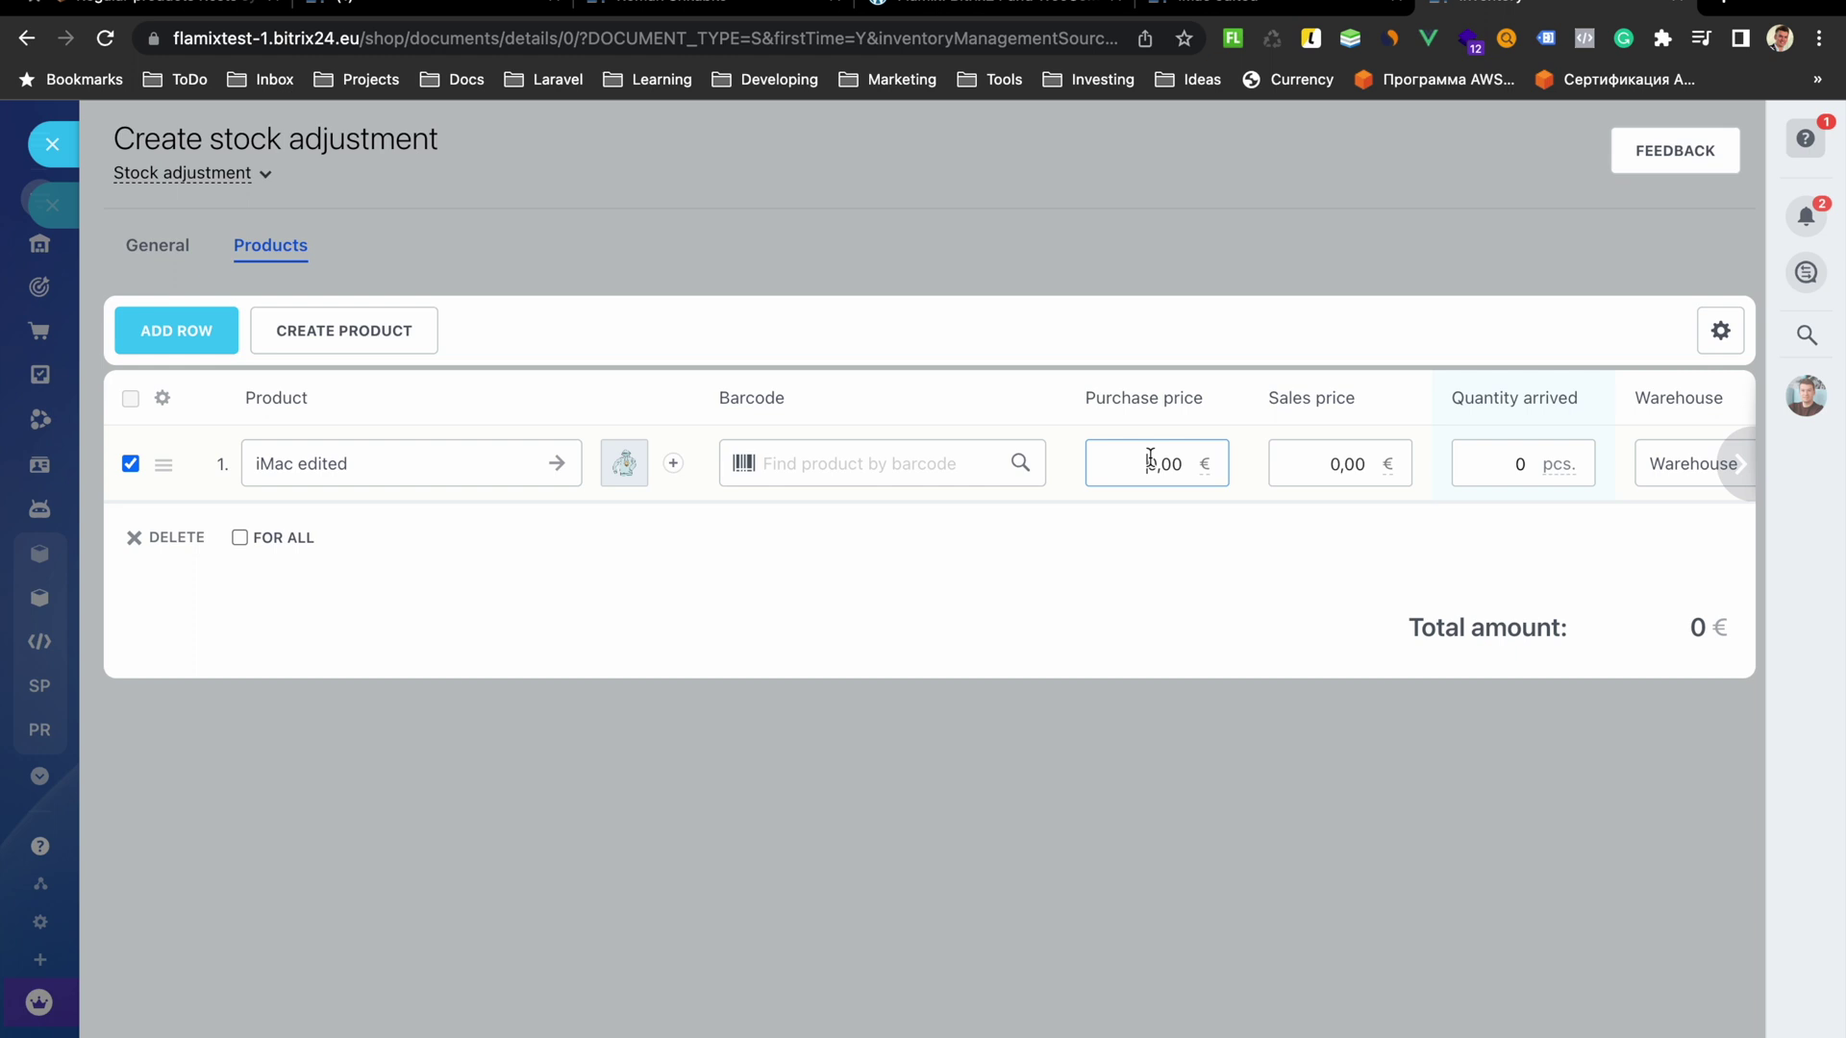
pyautogui.write('10')
pyautogui.click(1221, 675)
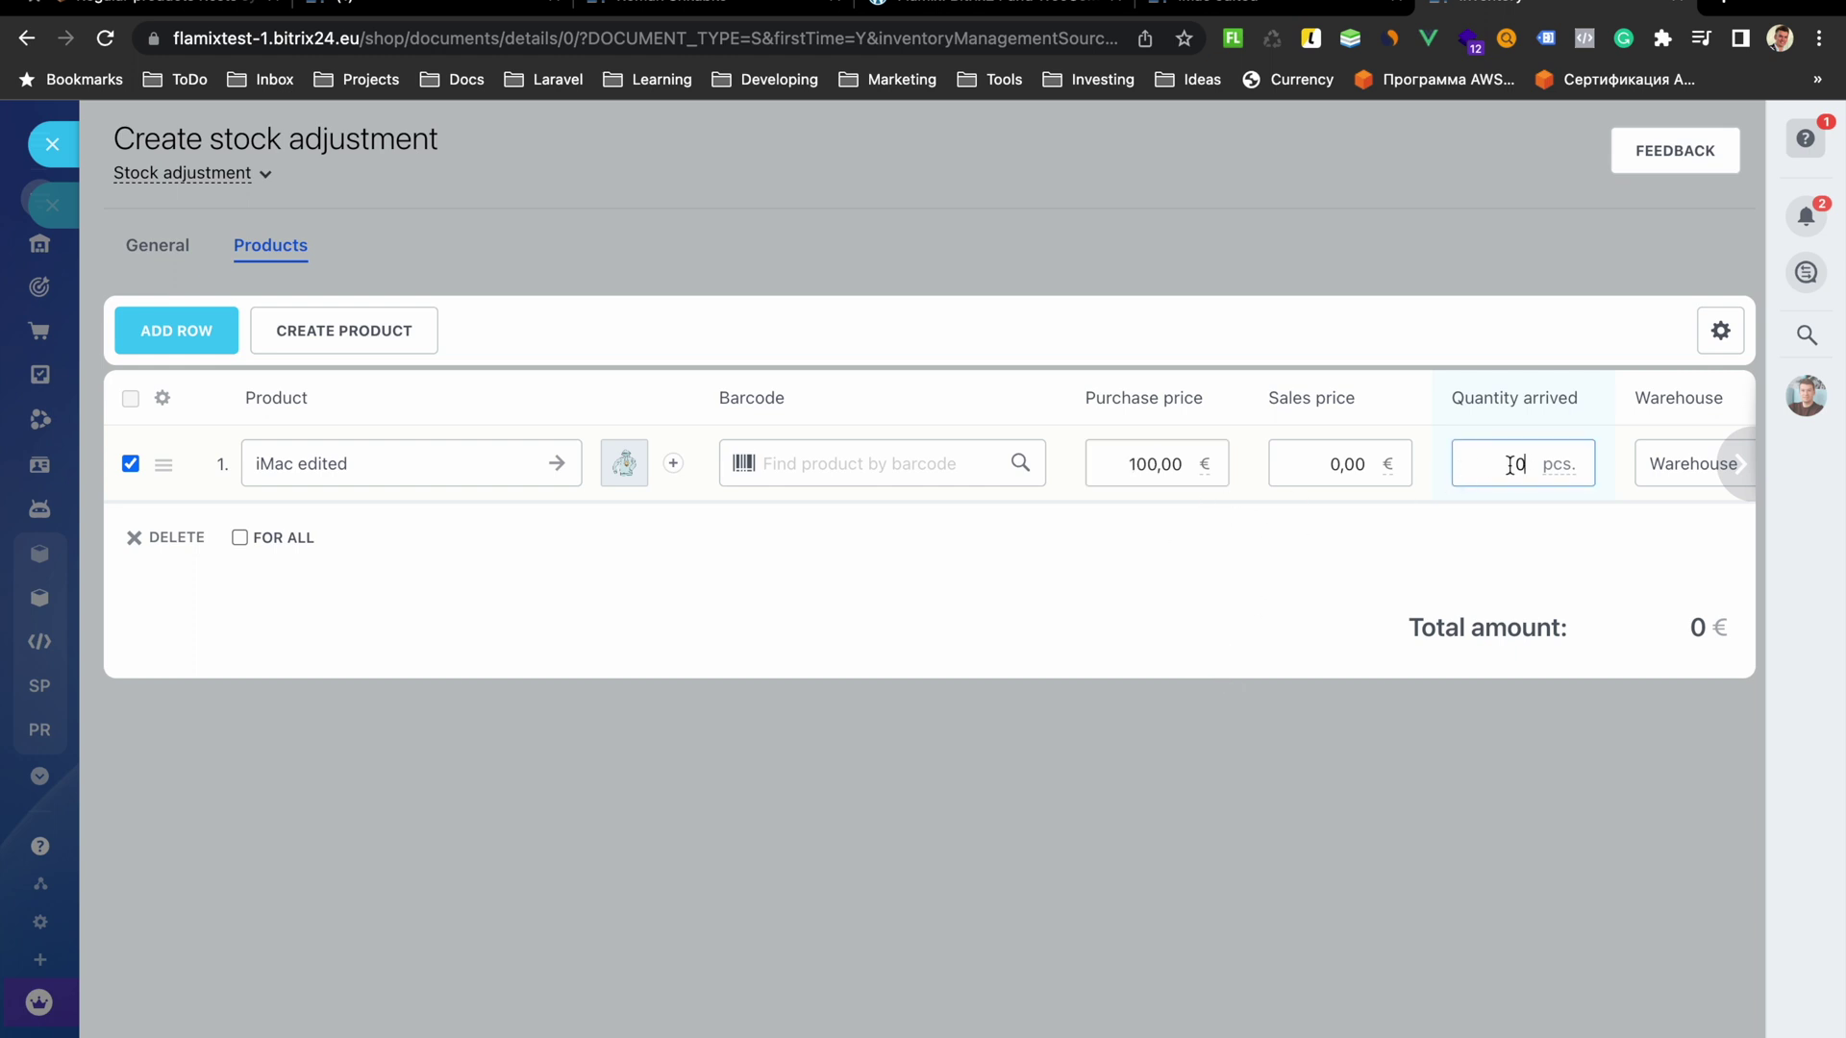
pyautogui.write('5')
pyautogui.click(1074, 684)
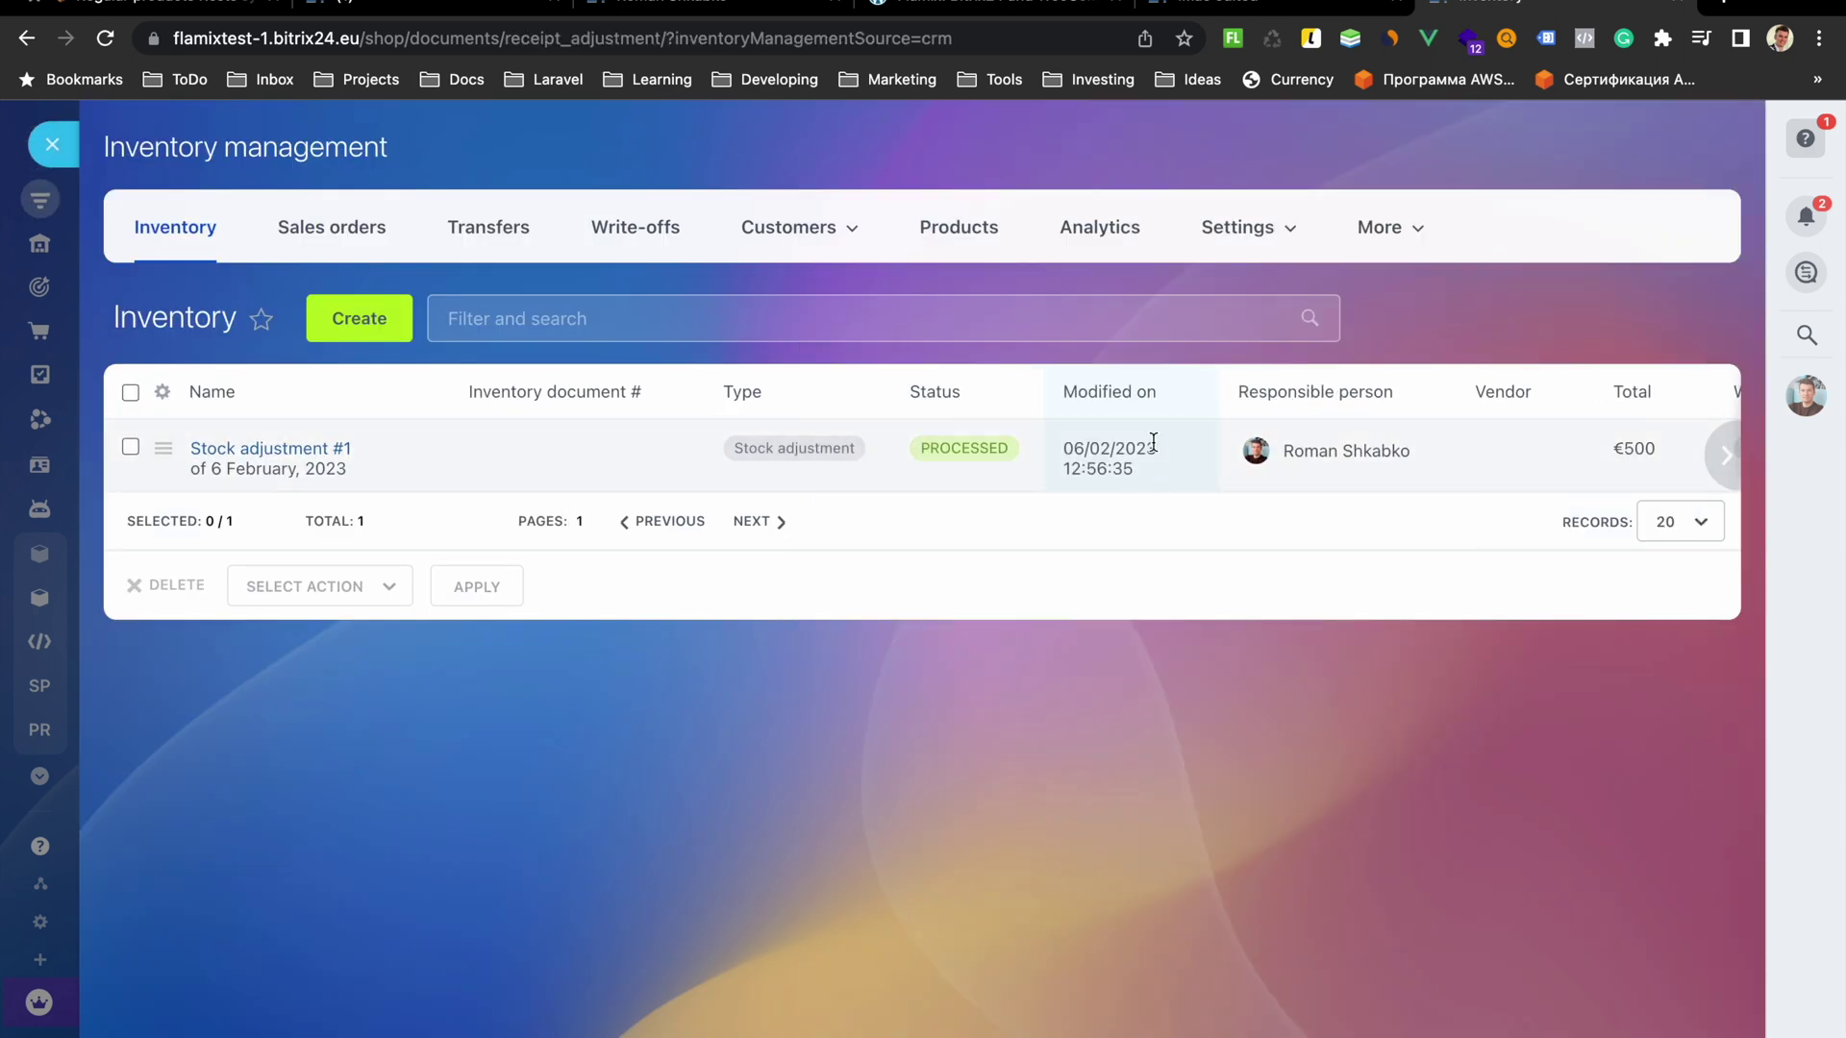
# Reload the iMac edited card, confirm 5 units at Warehouse, then return to WordPress
pyautogui.click(1269, 8)
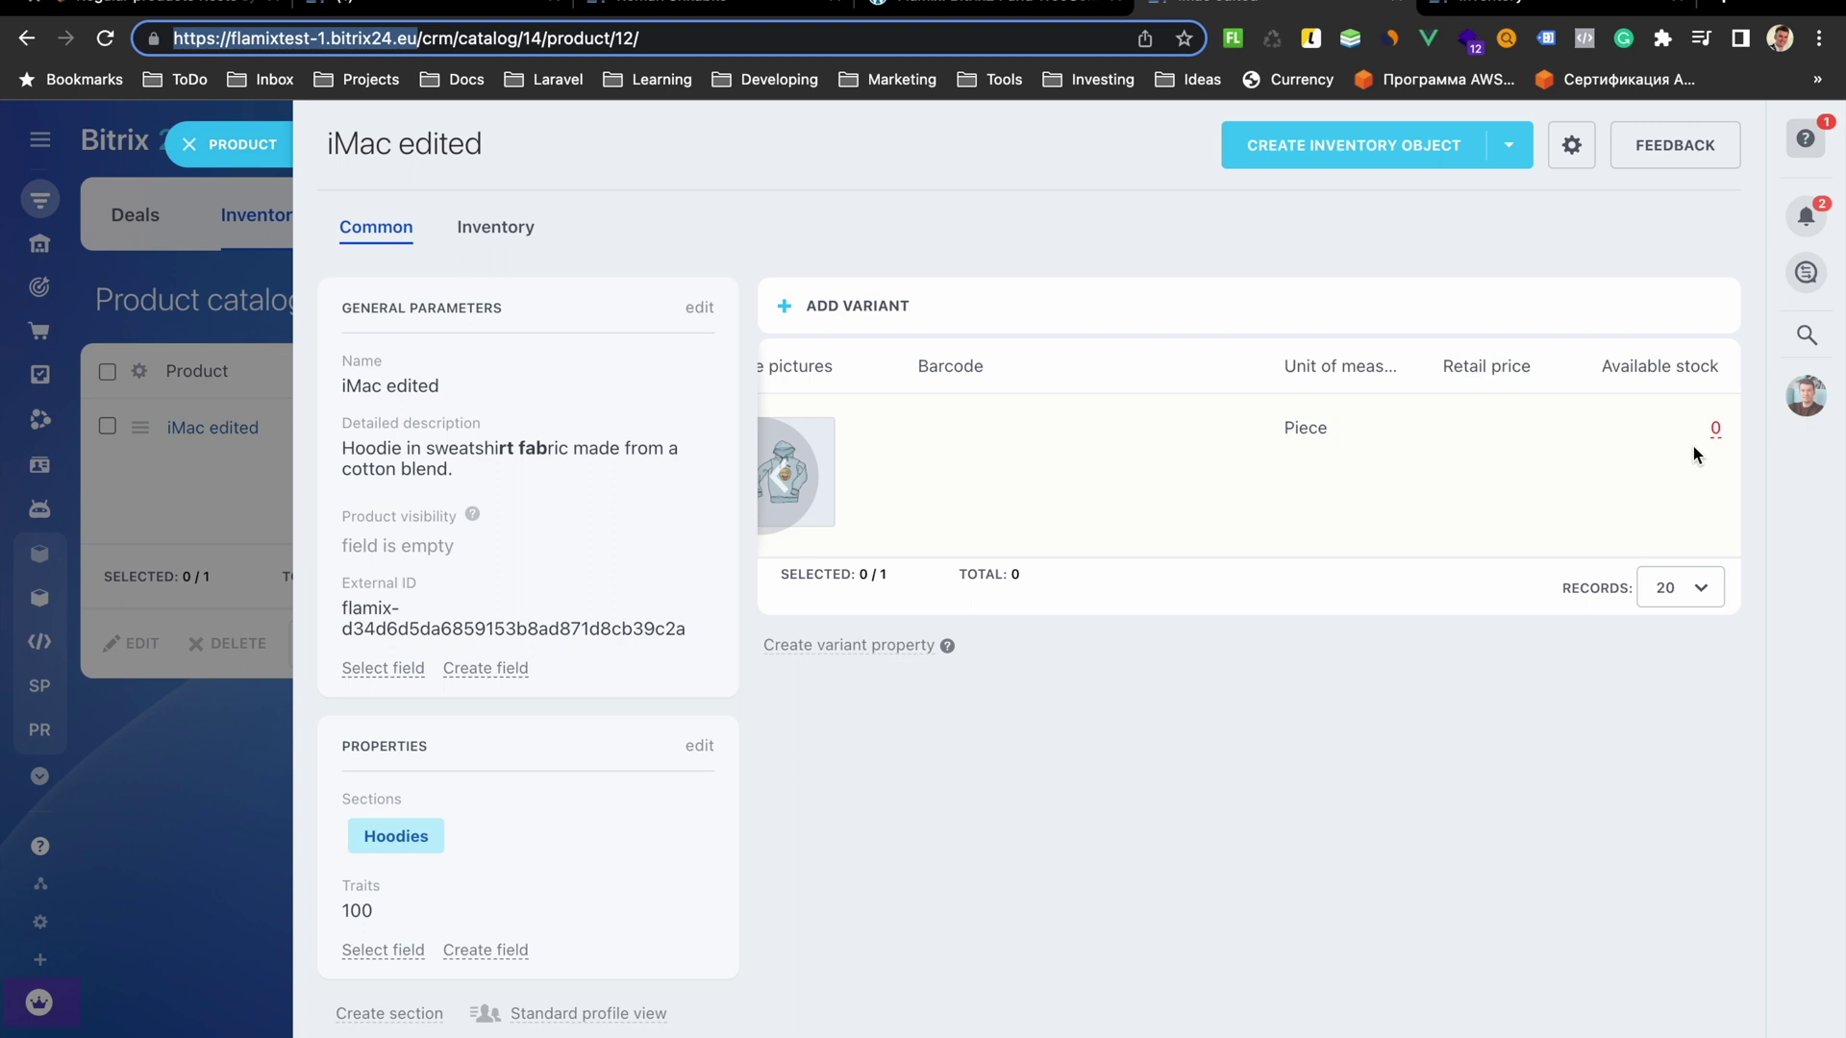
pyautogui.click(105, 39)
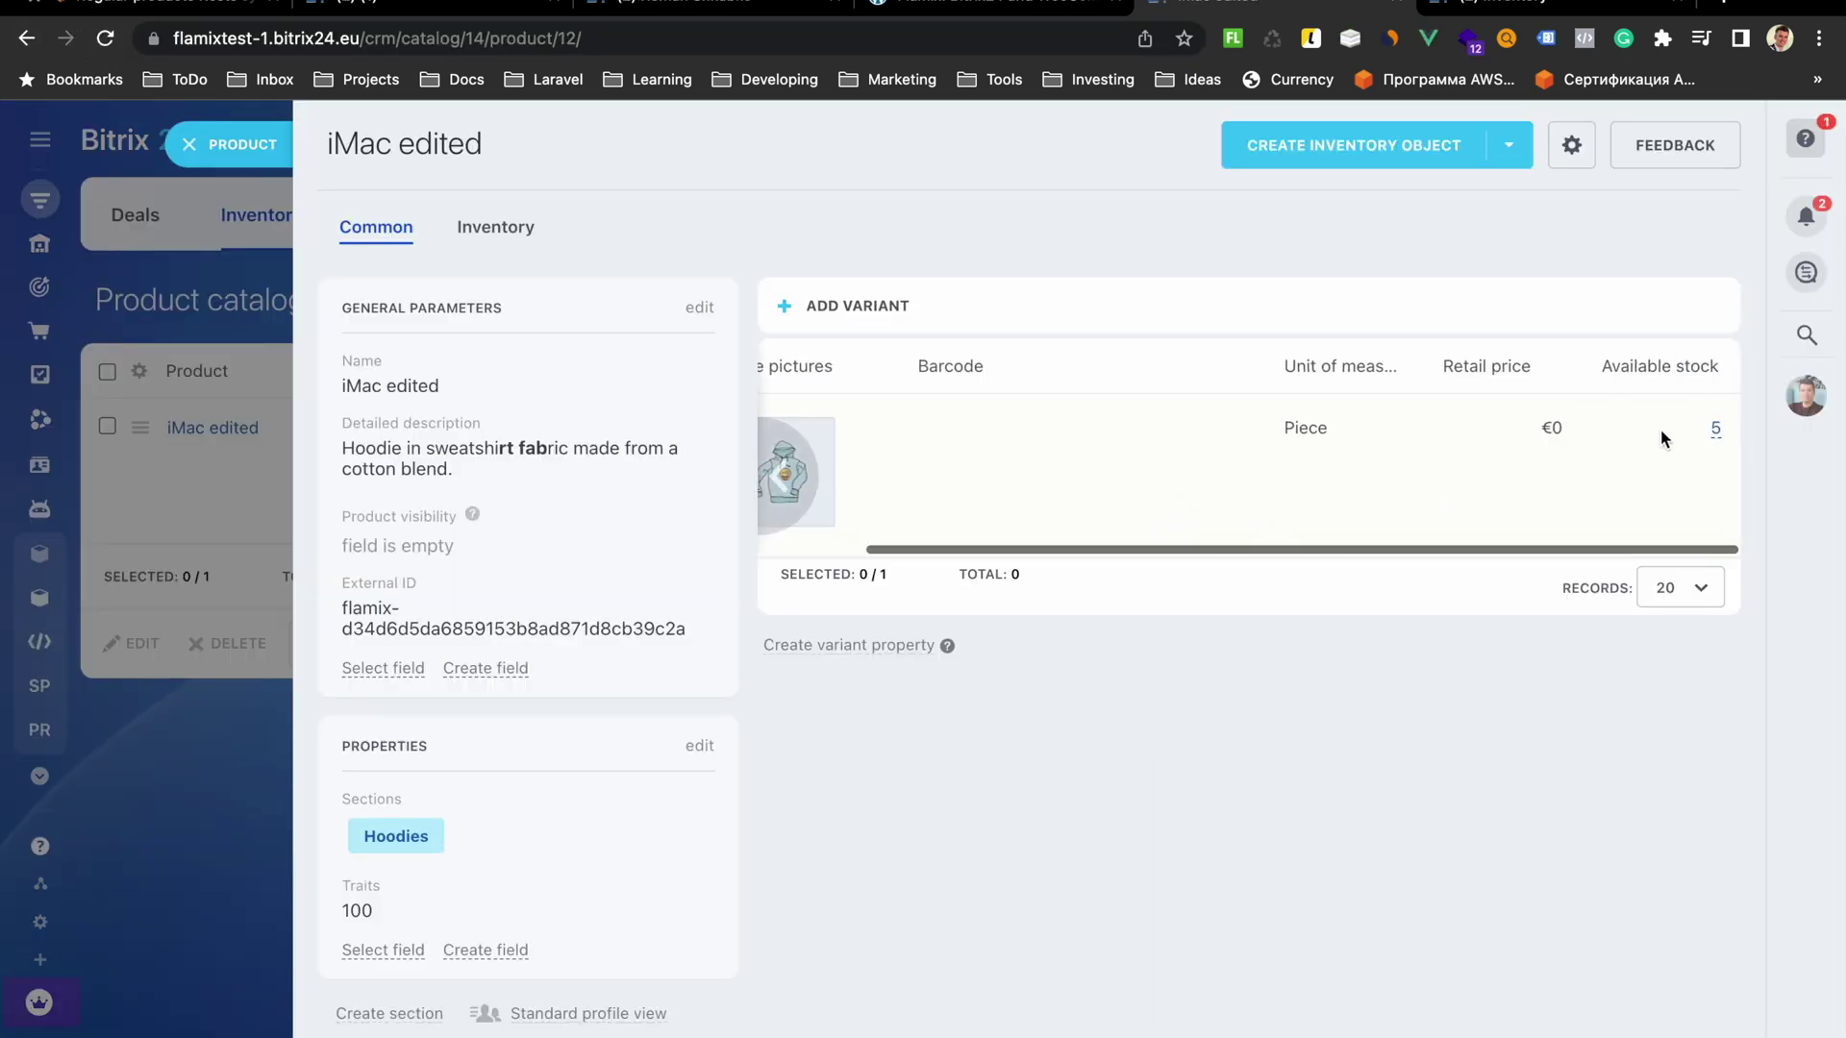
pyautogui.click(1717, 432)
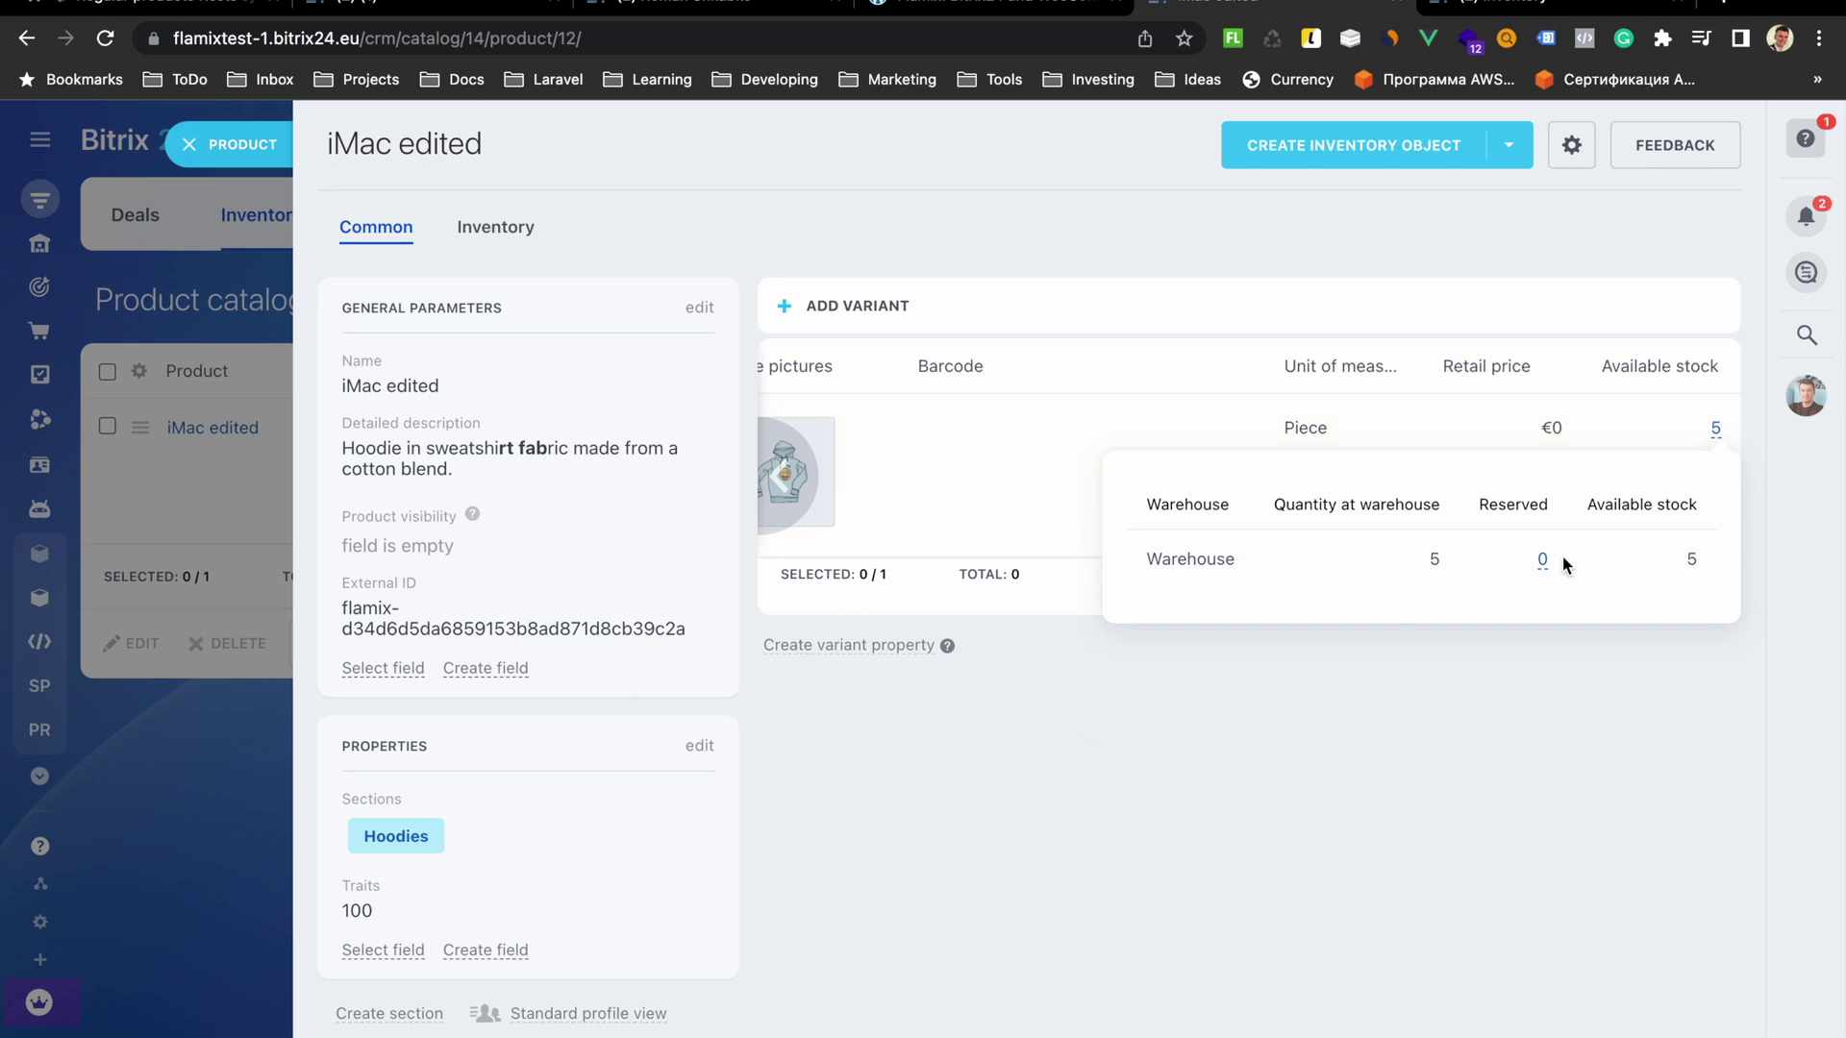
pyautogui.click(1019, 14)
# Open WooCommerce's All Products list in a new tab, then return to Bitrix24's Products Rests exchange
pyautogui.moveTo(80, 629)
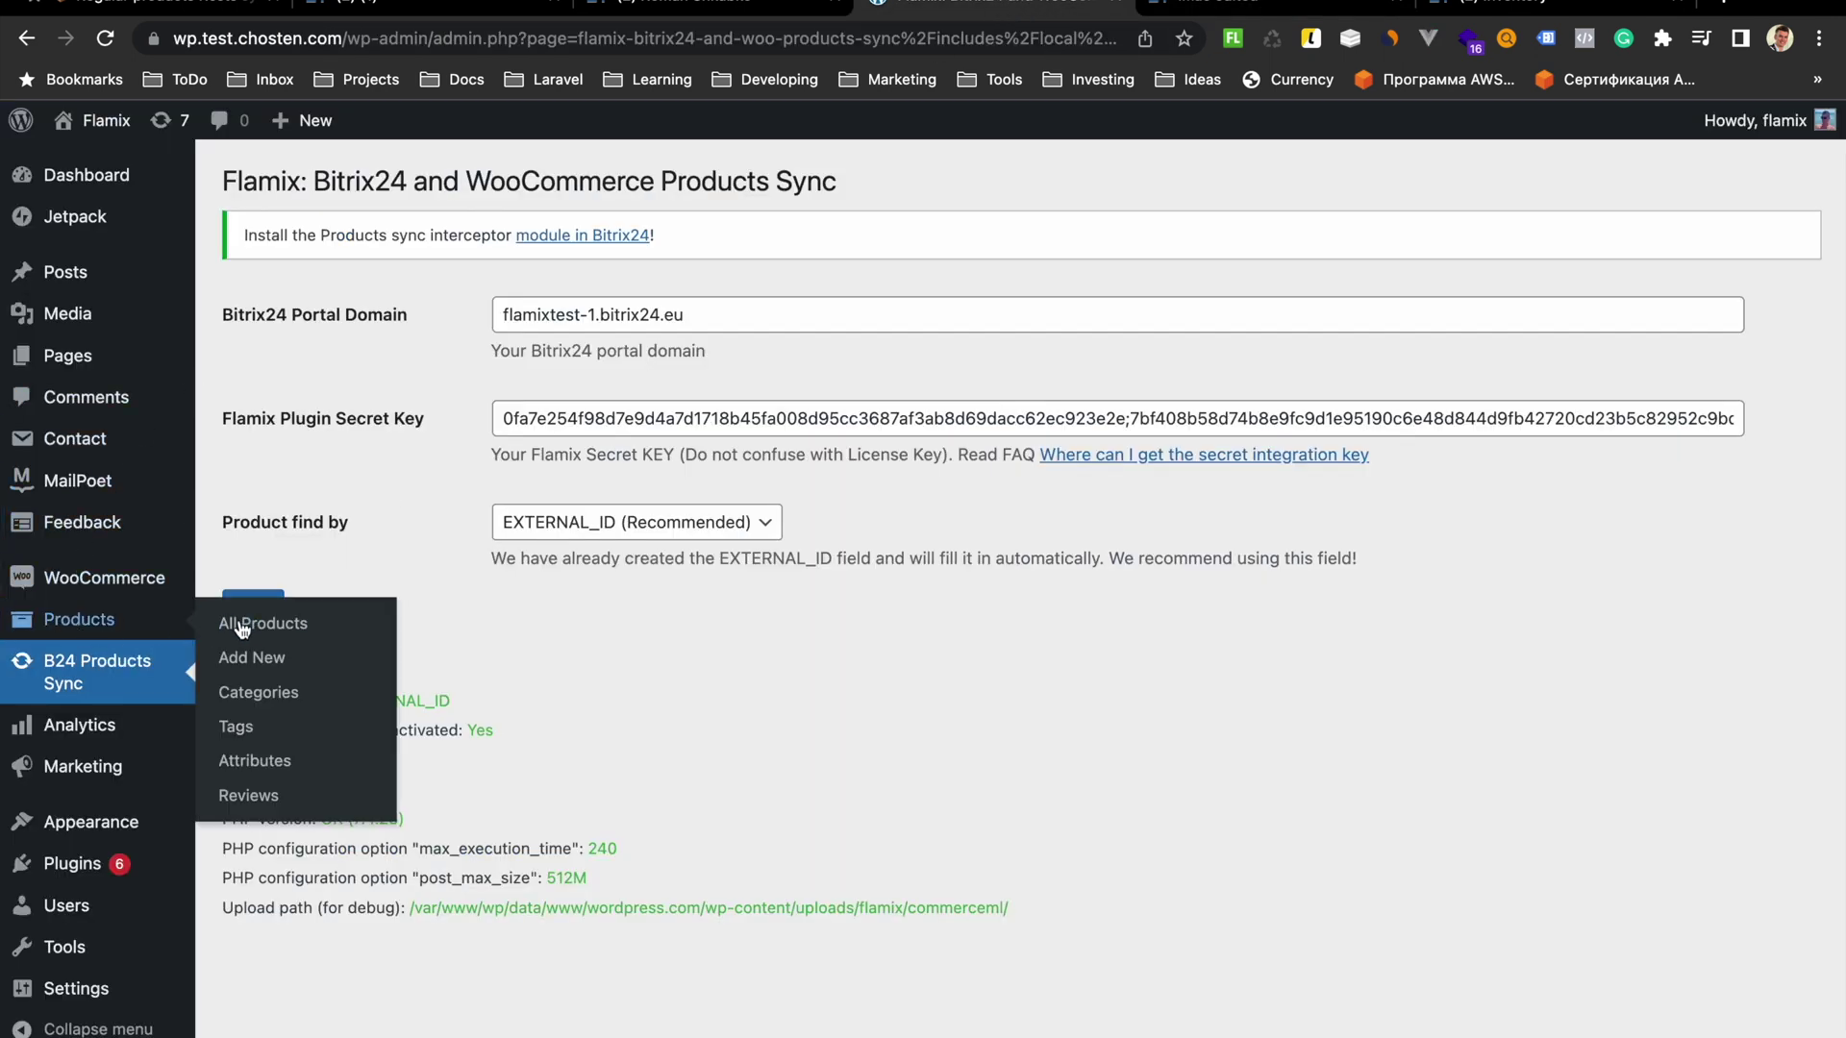
pyautogui.rightClick(251, 621)
pyautogui.click(317, 627)
pyautogui.click(1087, 5)
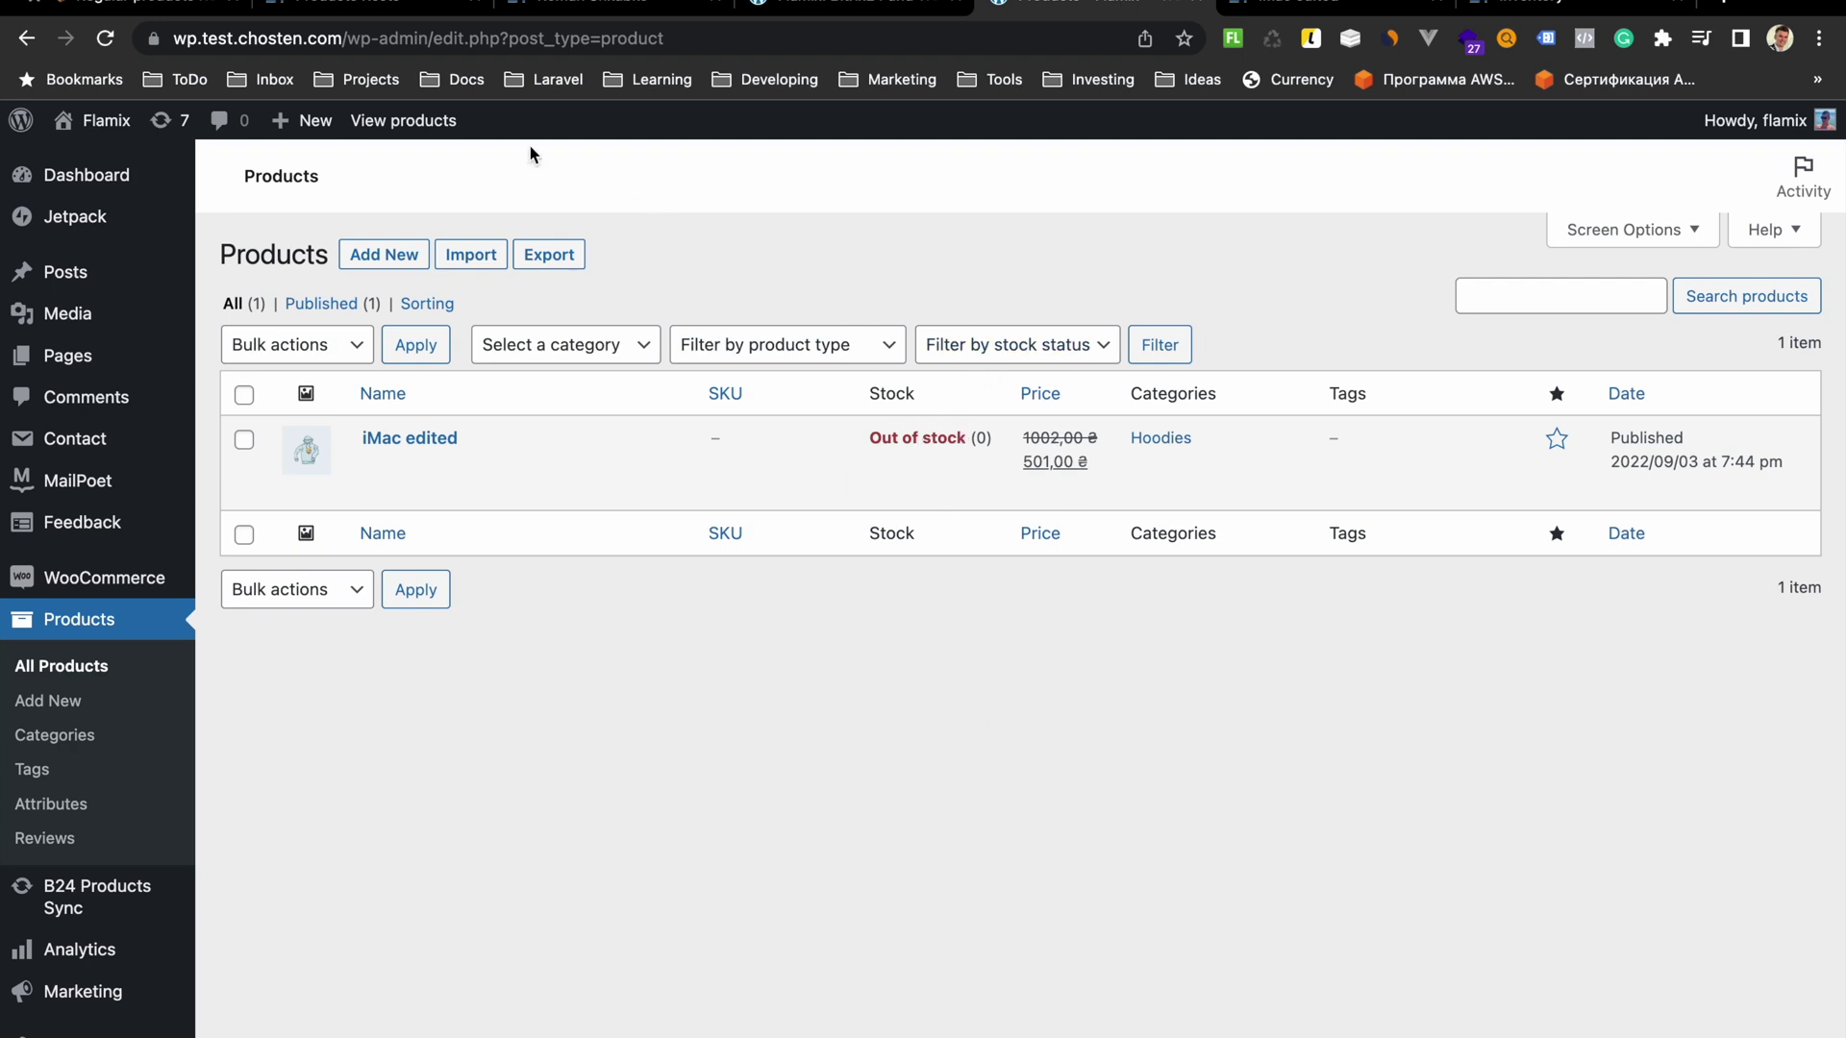
pyautogui.click(388, 10)
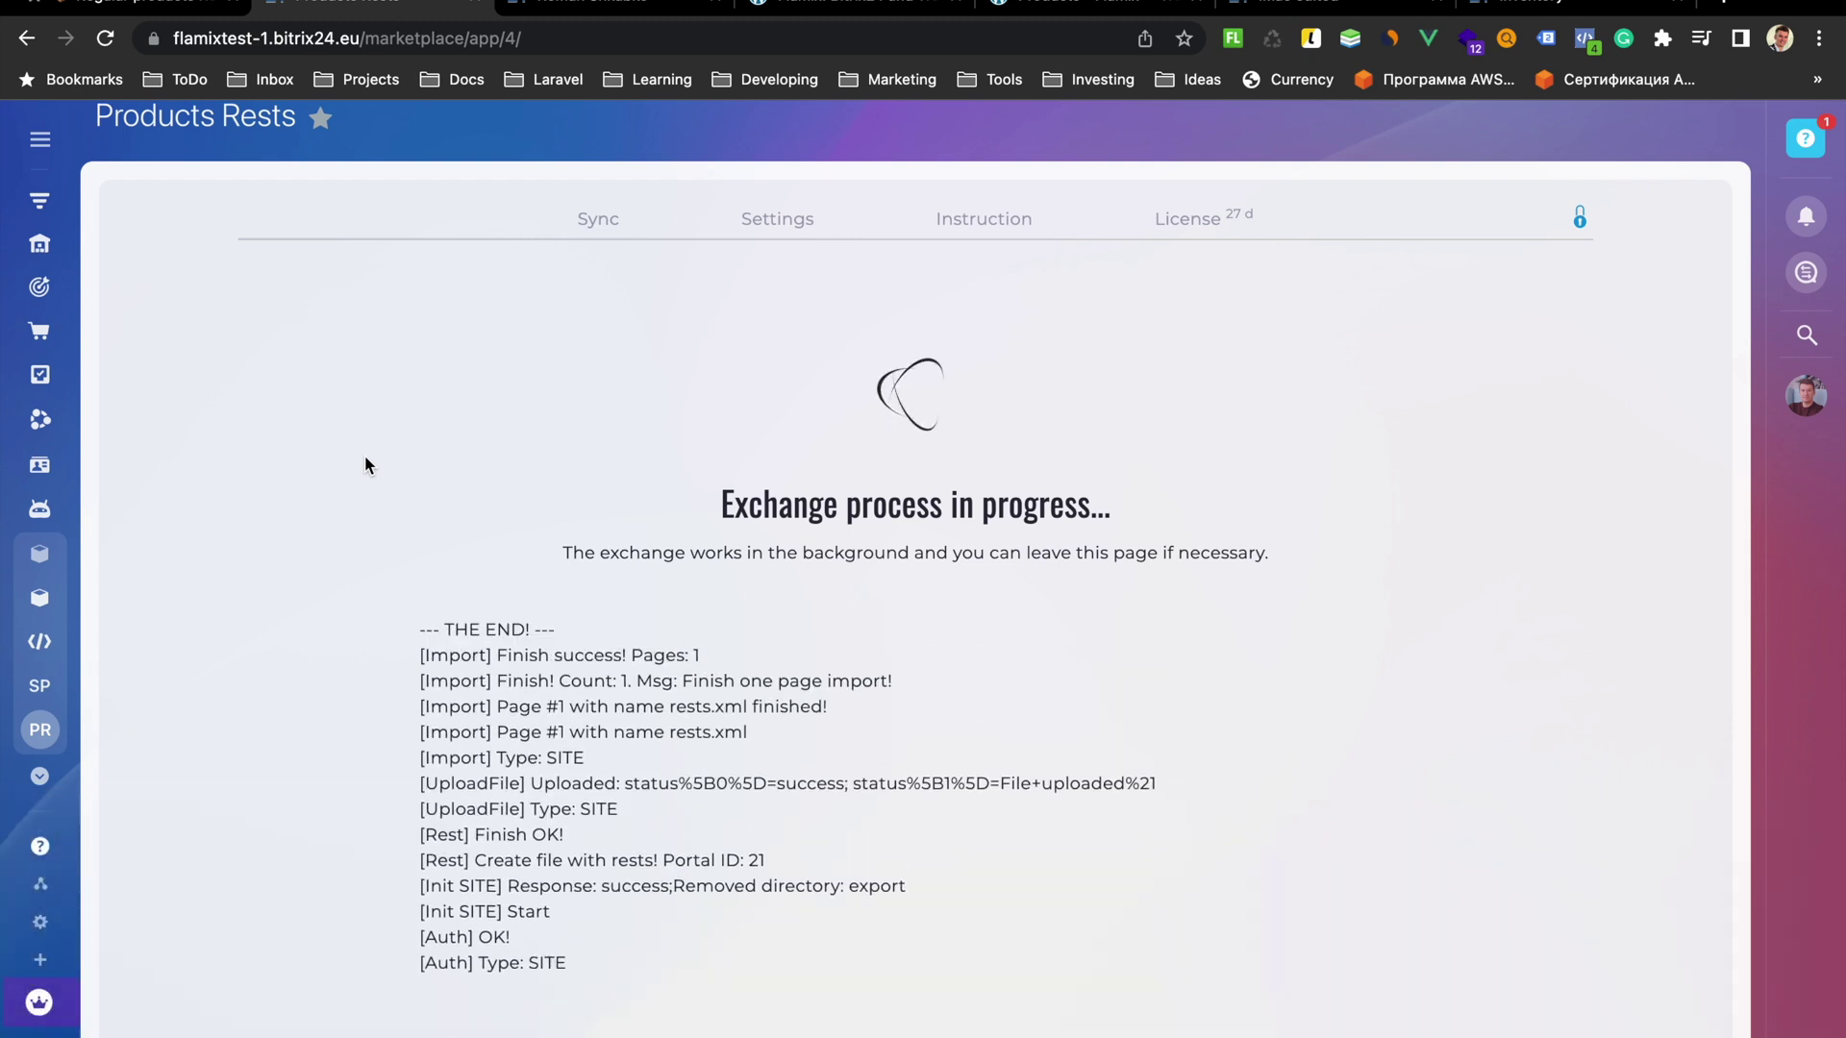
# Confirm the Rests exchange reached THE END, then reload the WooCommerce products list to check iMac edited stock
pyautogui.moveTo(420, 630); pyautogui.dragTo(575, 635)
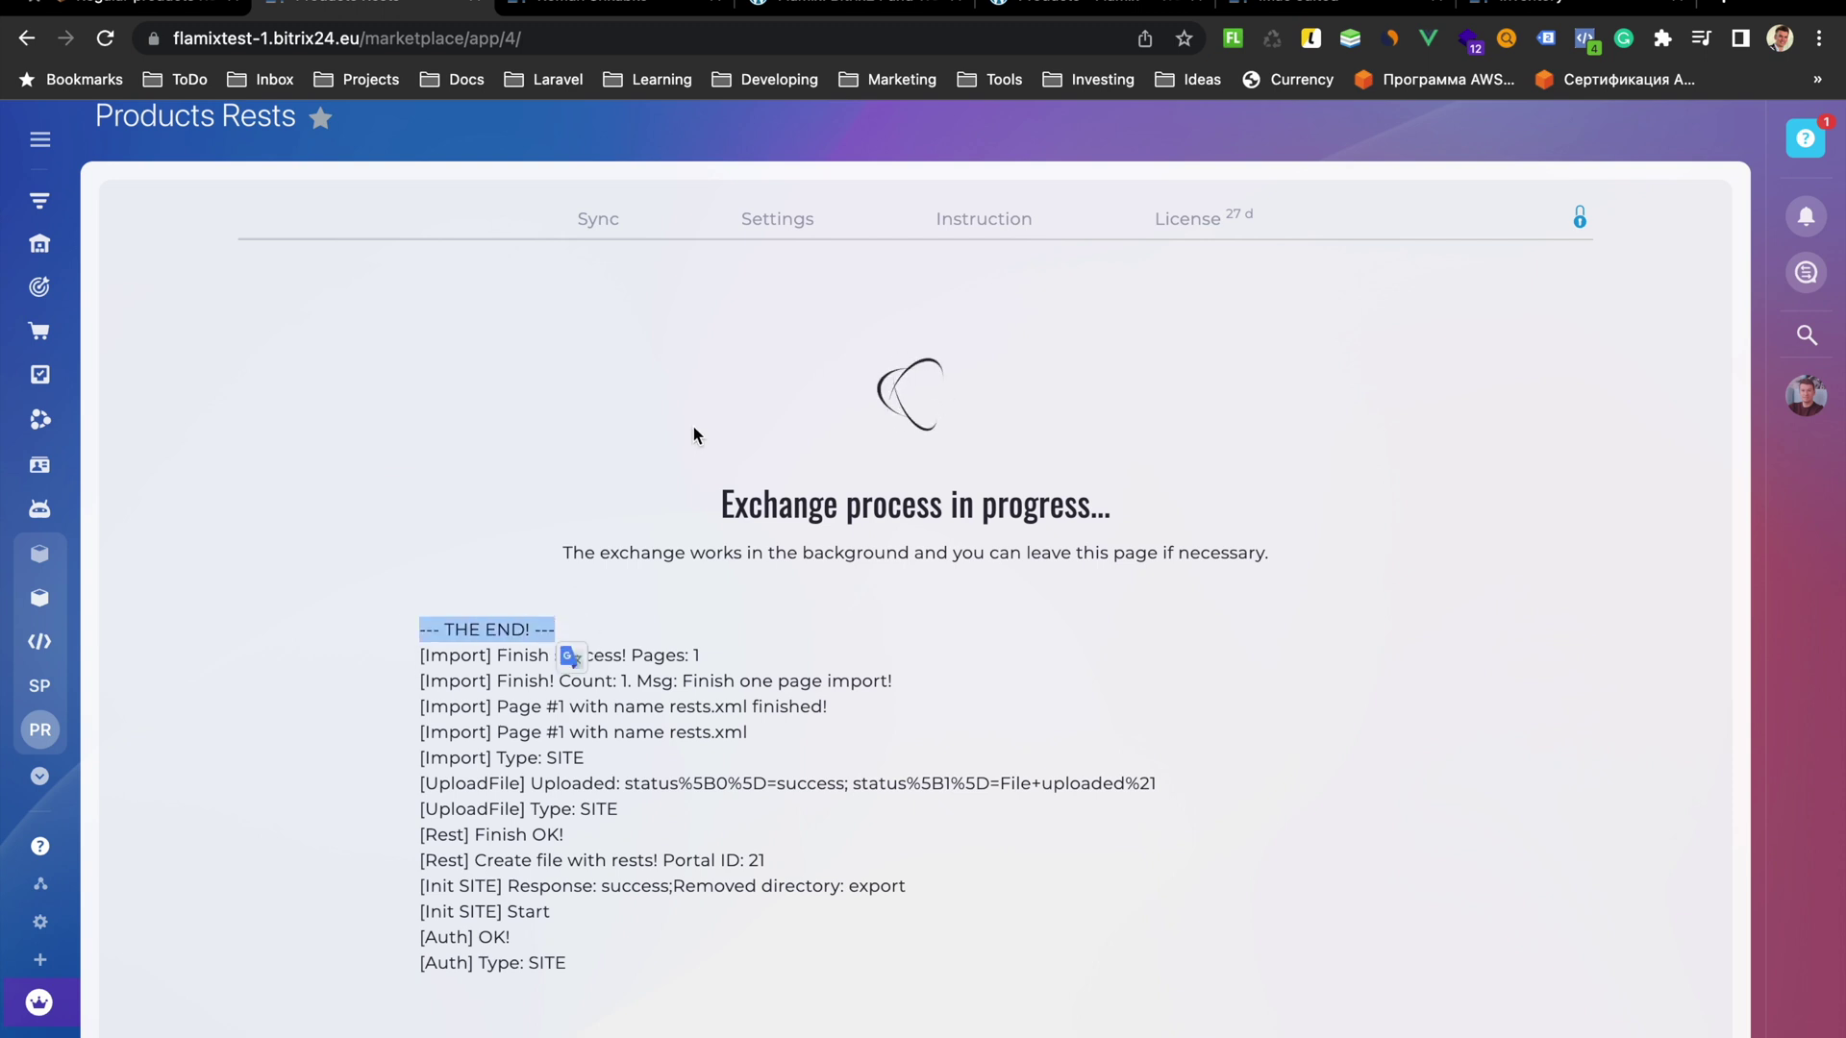
pyautogui.click(1057, 12)
pyautogui.press('super+r')
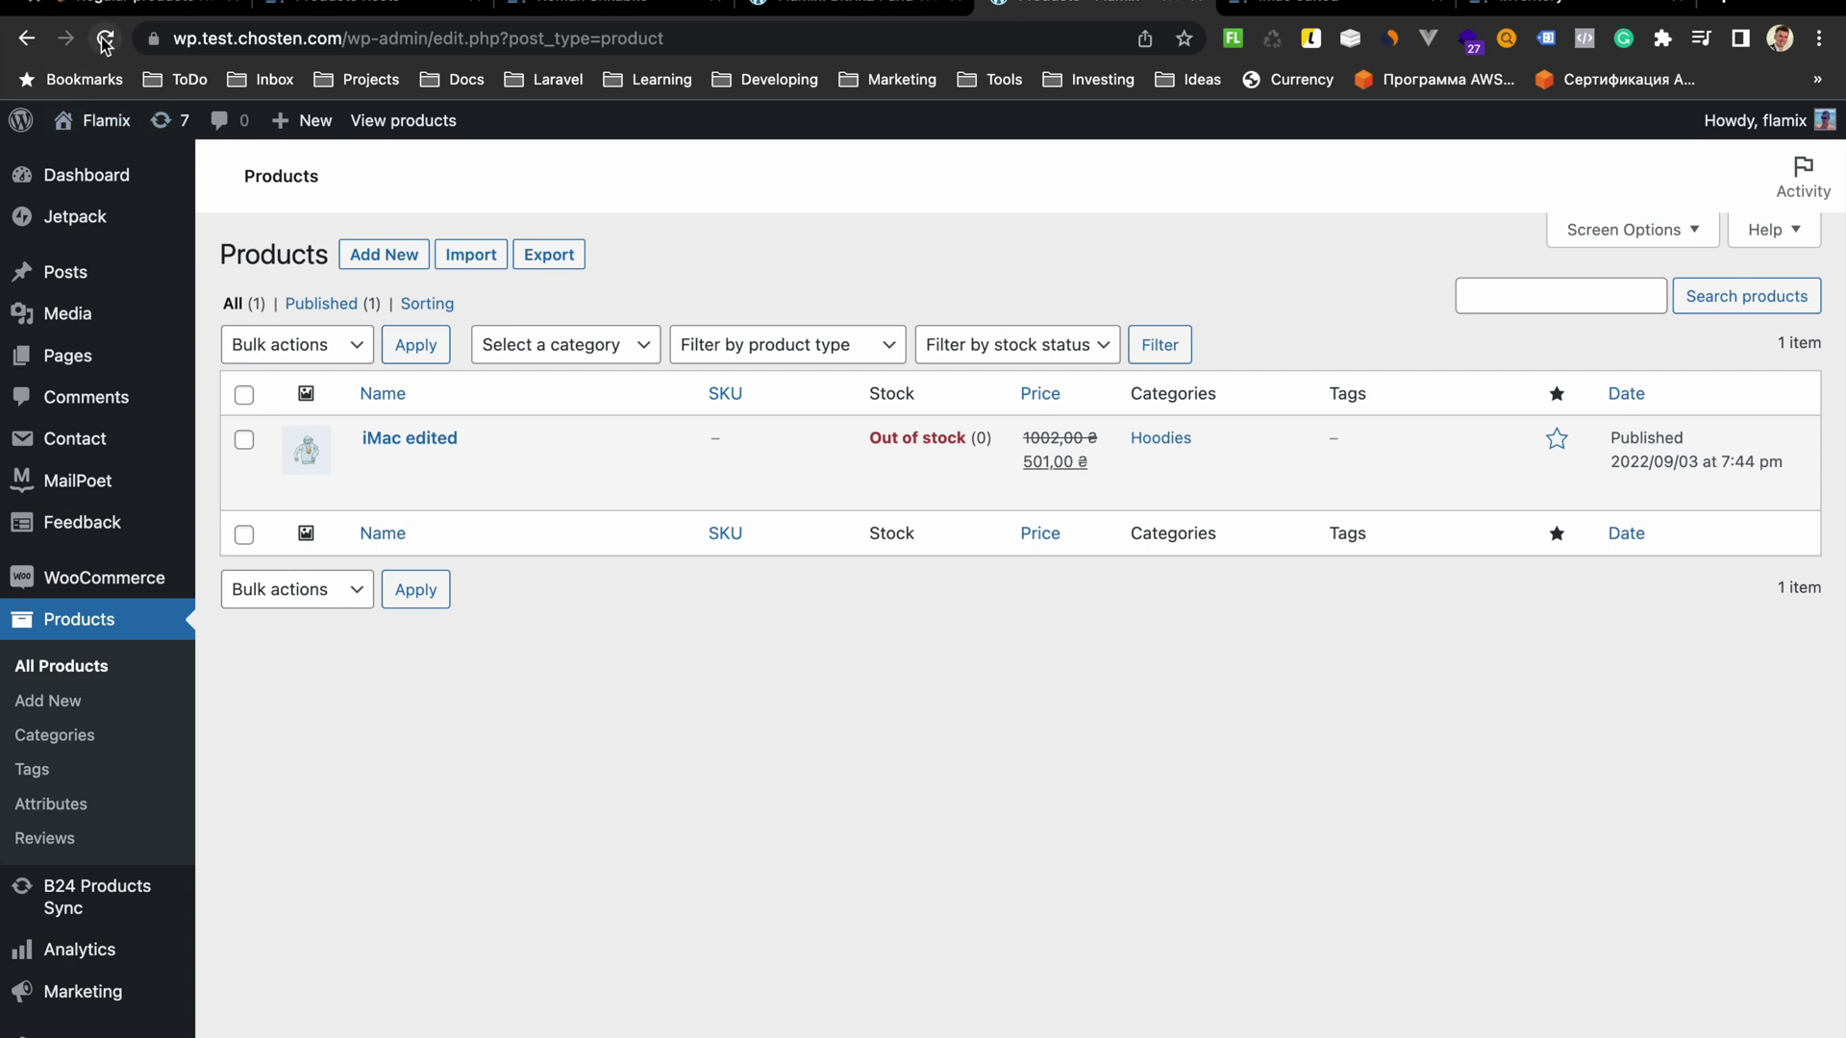